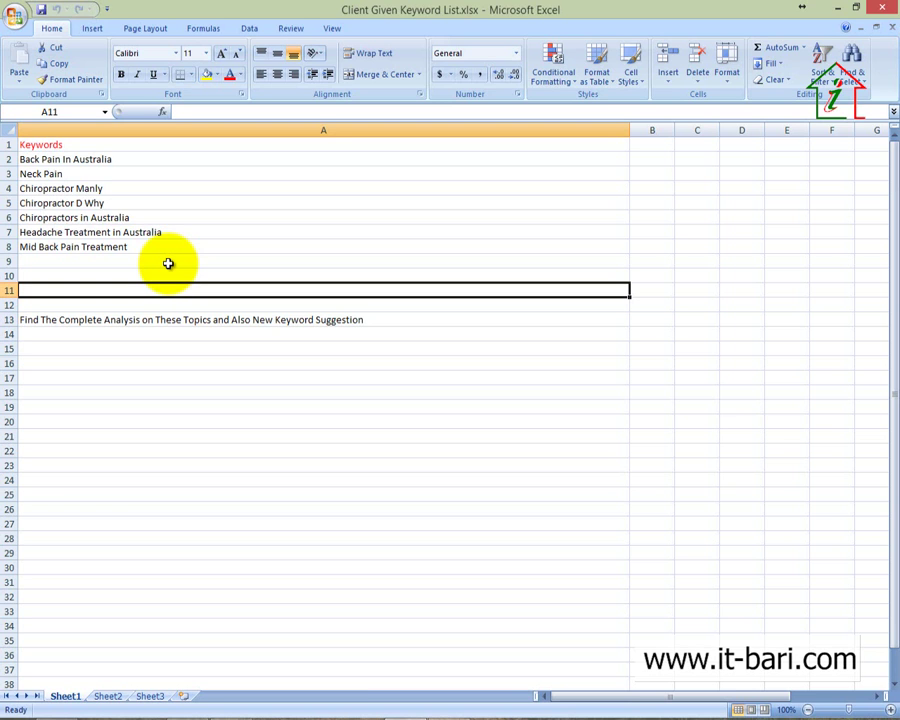
Enter "Total Search Value" in cell A16 and "Exact Search Value" in cell A17.
click(72, 362)
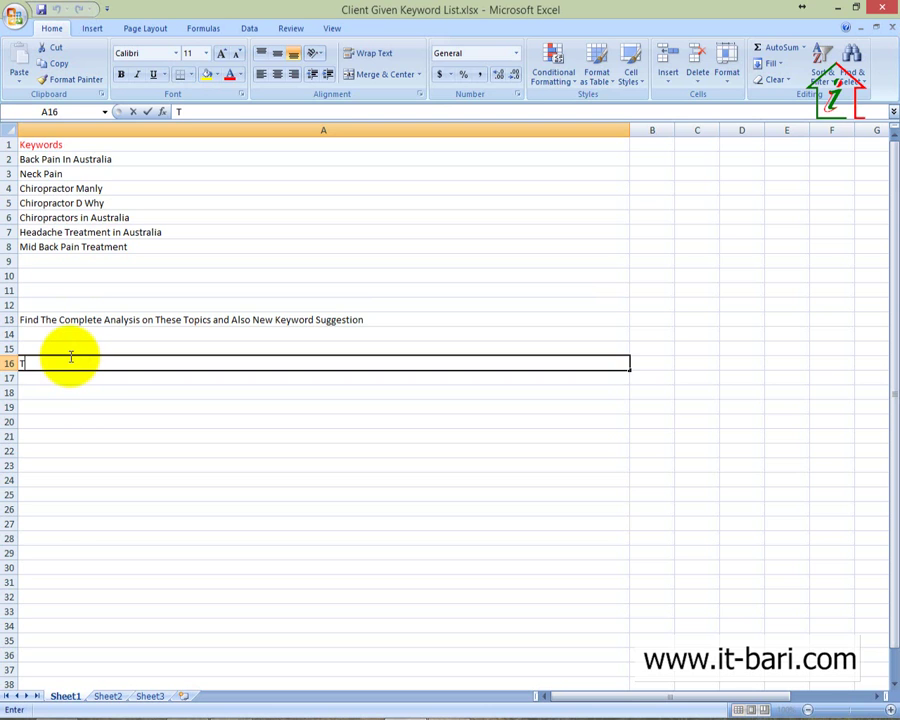
text(Total Search Value)
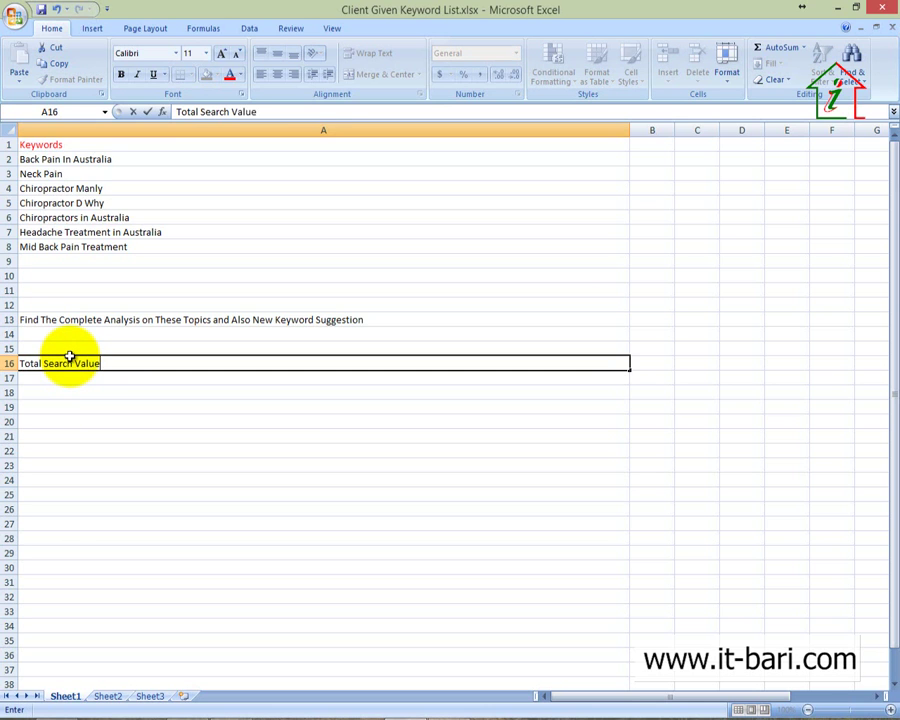
key(Return)
text(E)
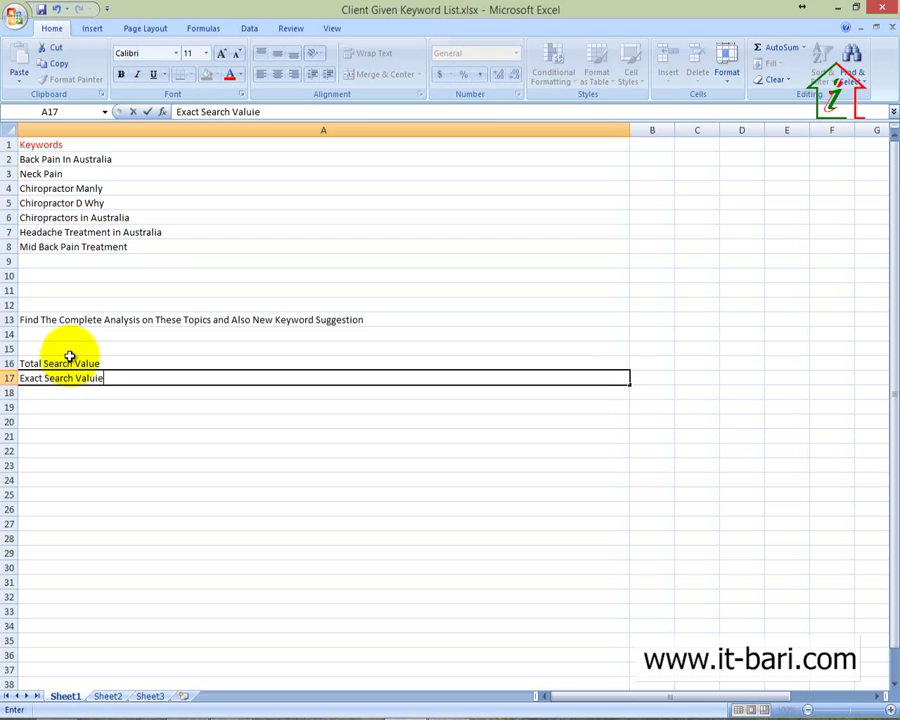
text(xact Search Valui)
key(BackSpace)
text(e)
key(Return)
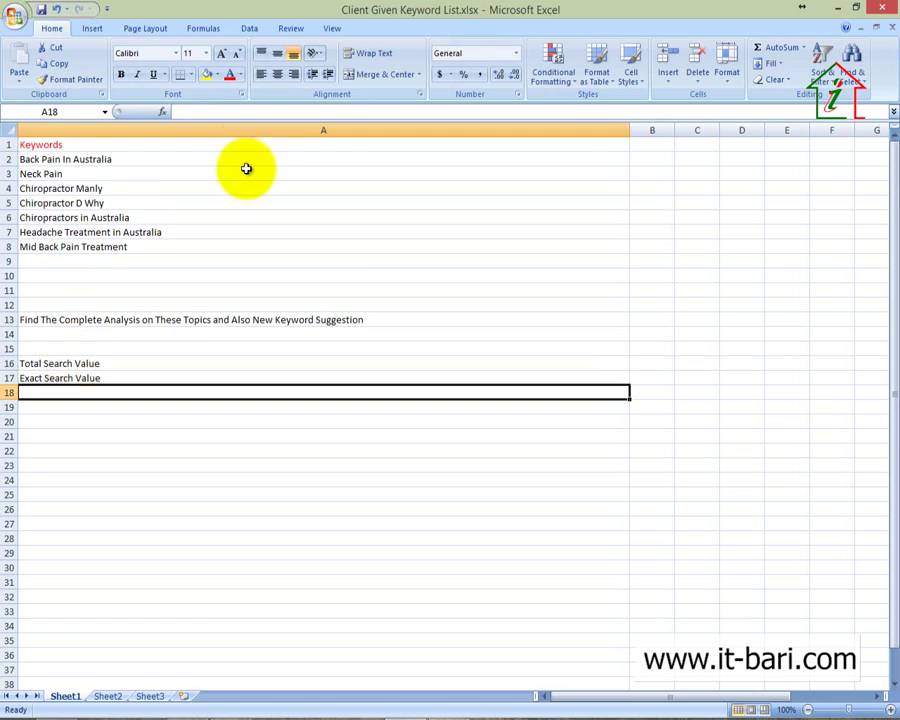
Enter "Releated Good Keywords" in cell A18 and "Top Sites on Google" in cell A19.
scroll(232, 362, down, 2)
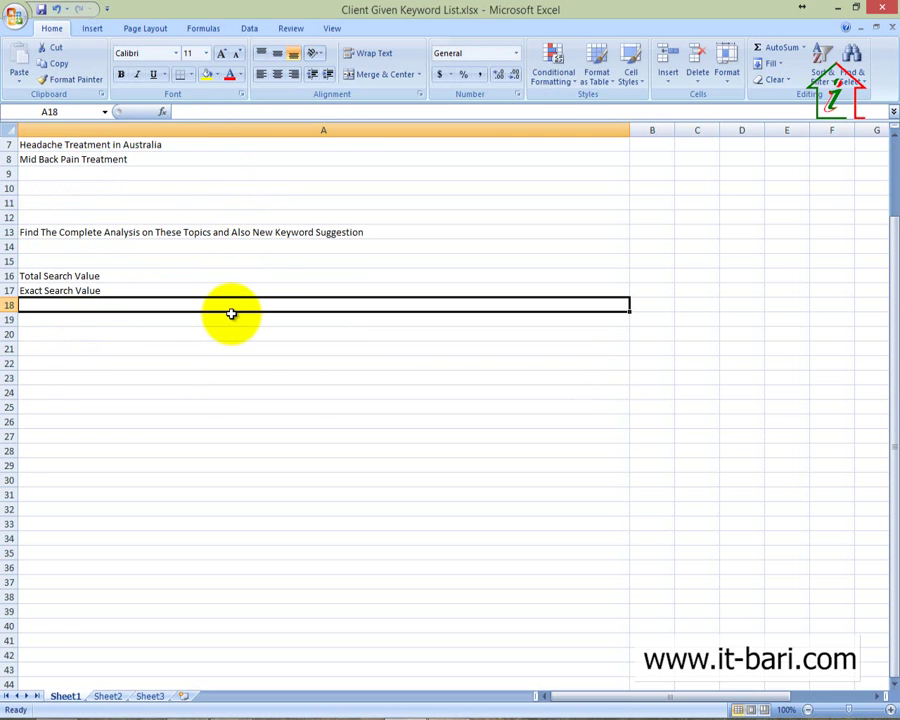
text(Releated Good Keywords)
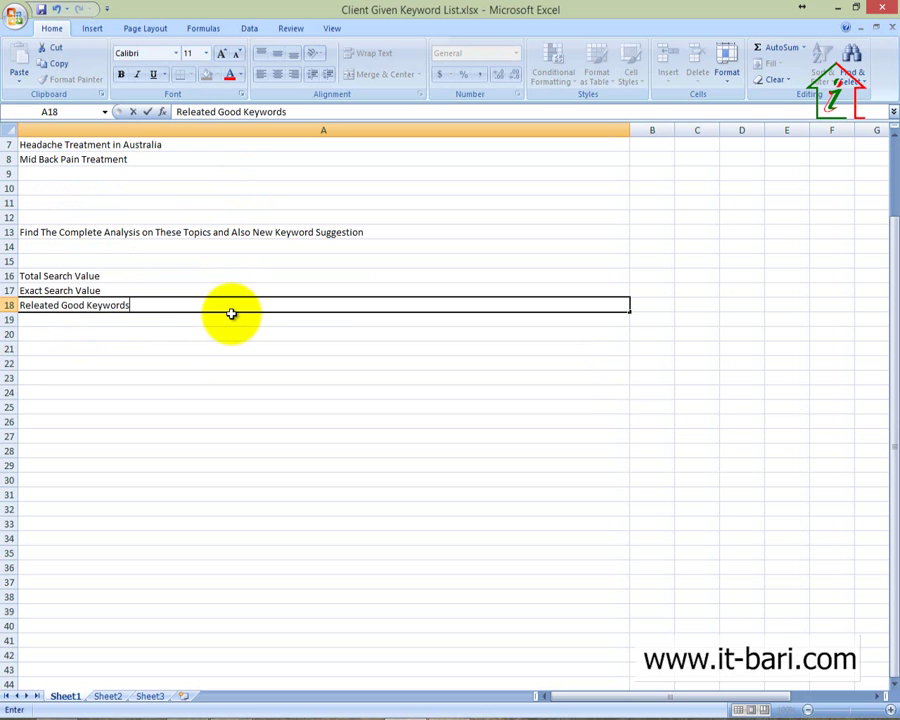
key(Return)
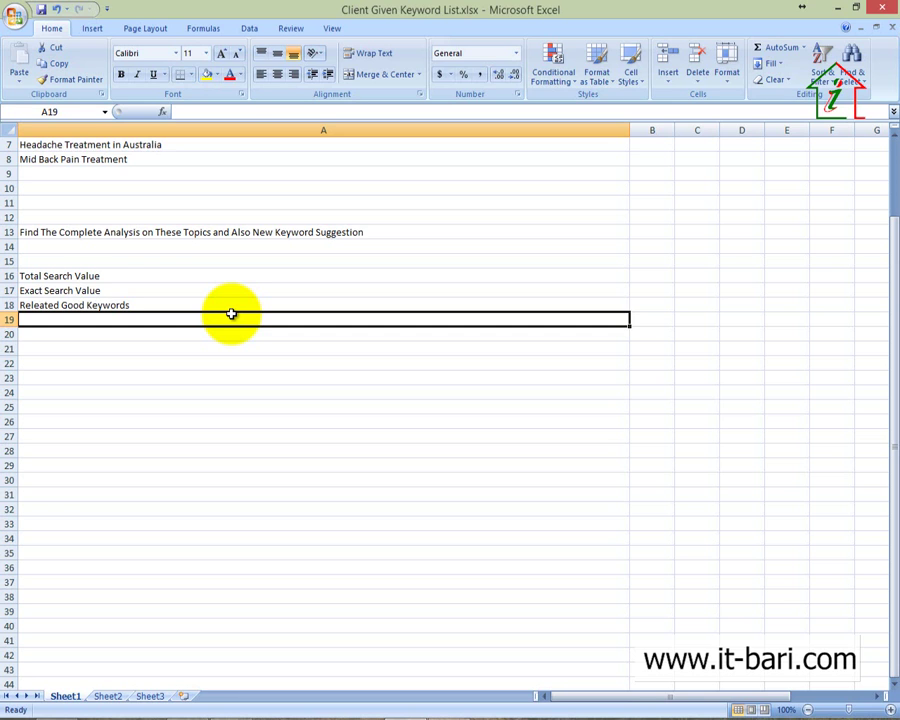
text(Top Site)
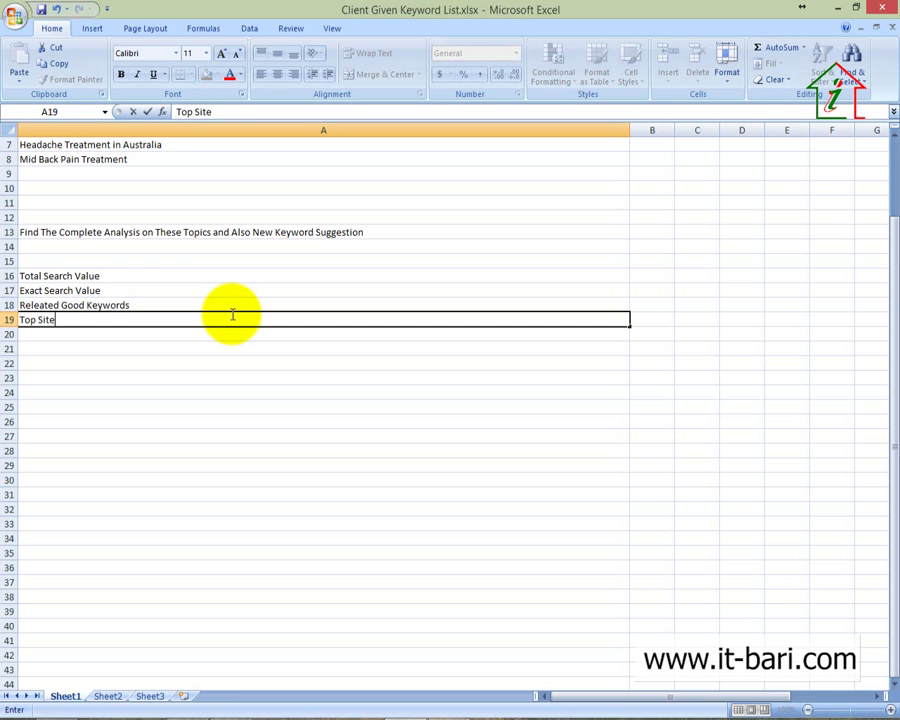
text(s on Google)
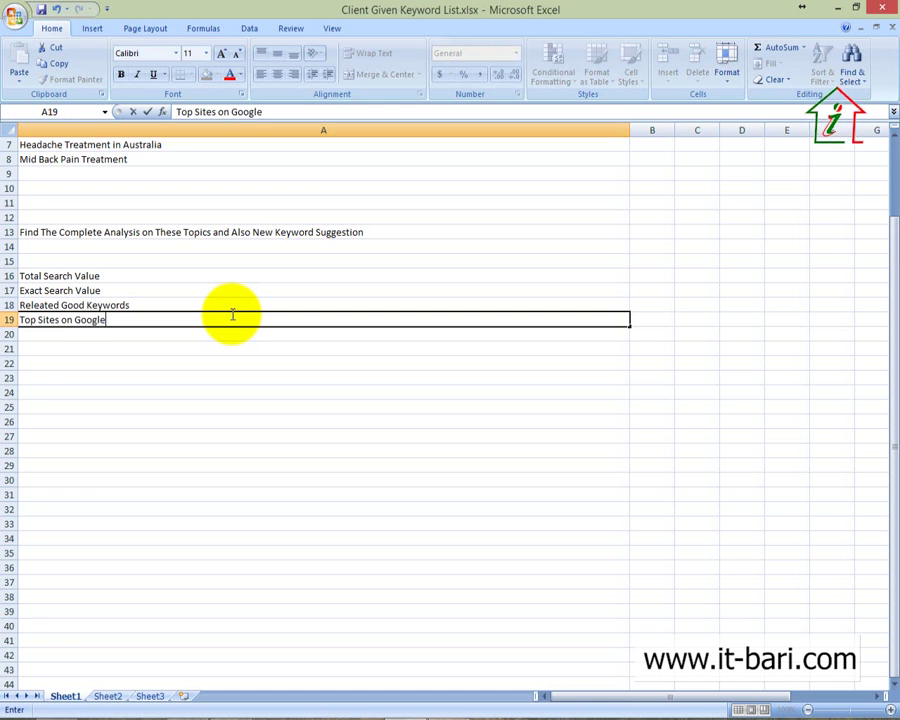
key(Return)
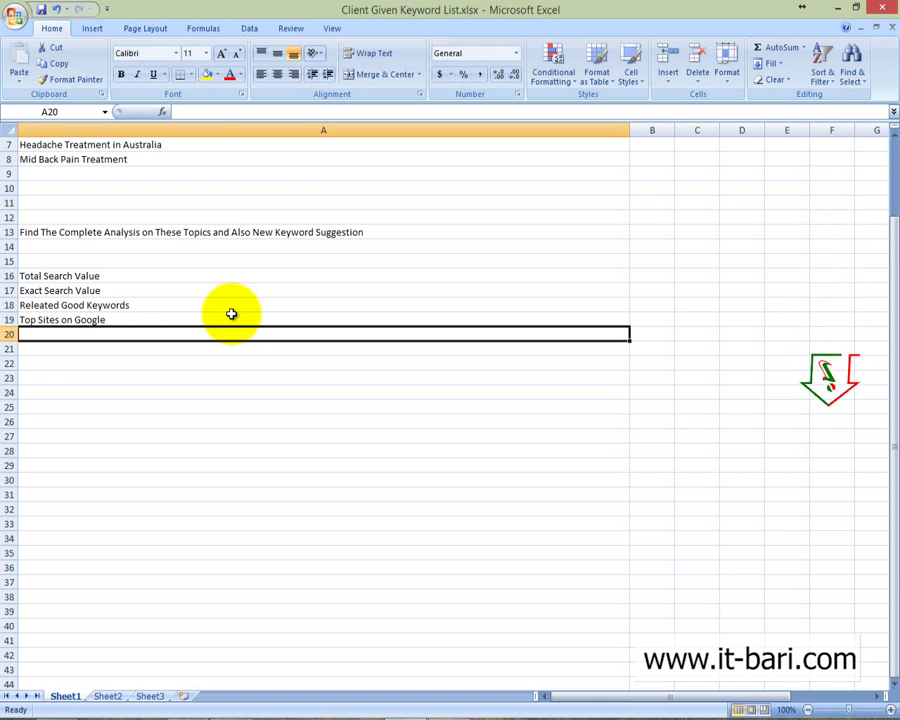
Enter "Compition" in cell A20 and "Top Site's Information" in cell A21.
key(shift+F10)
key(Return)
click(188, 378)
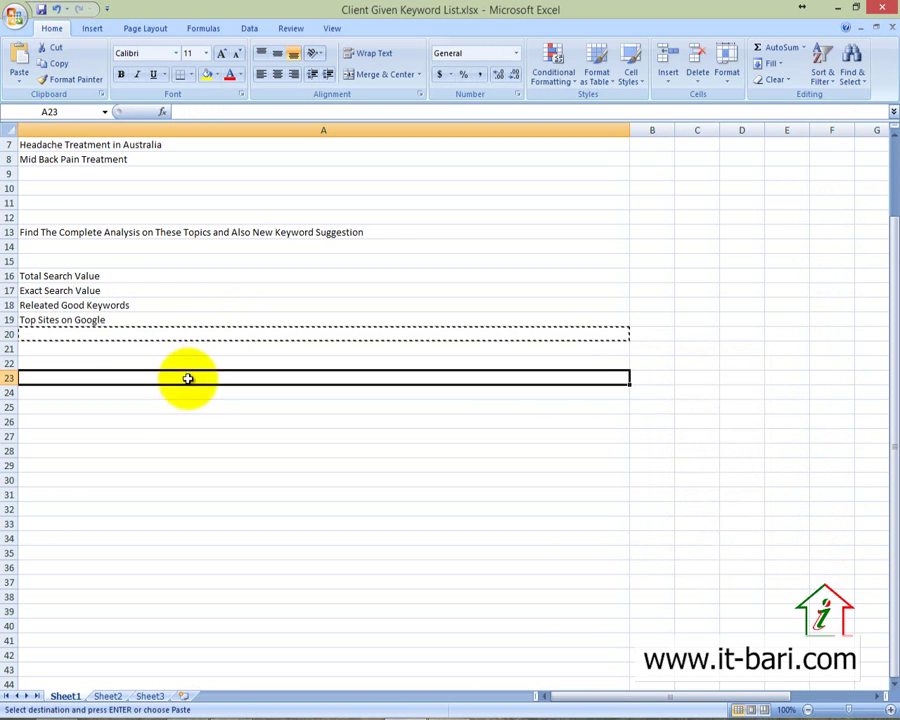
click(150, 333)
text(Compition)
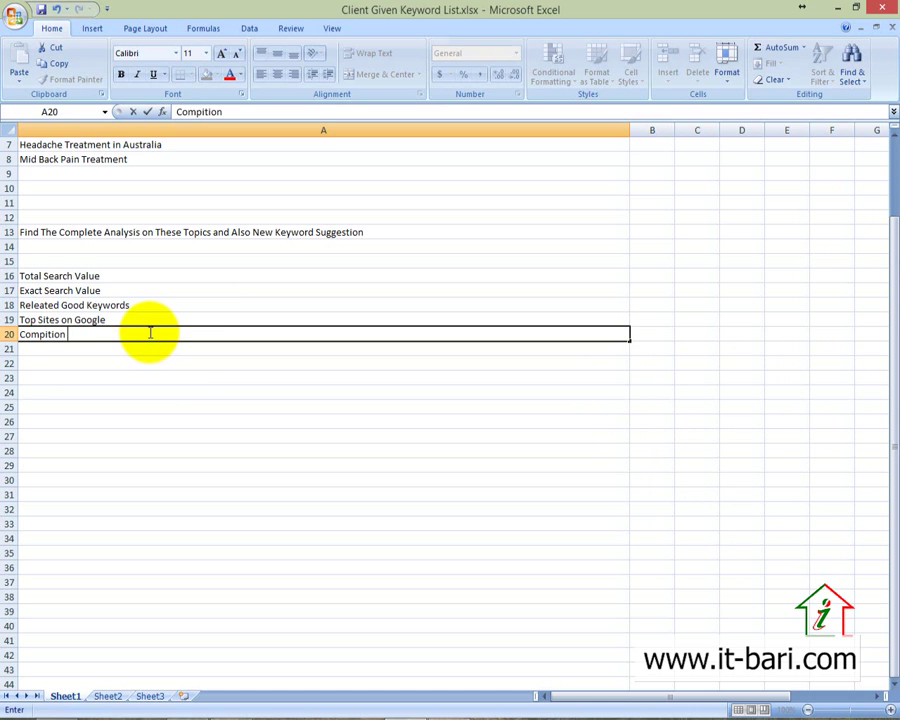
click(62, 346)
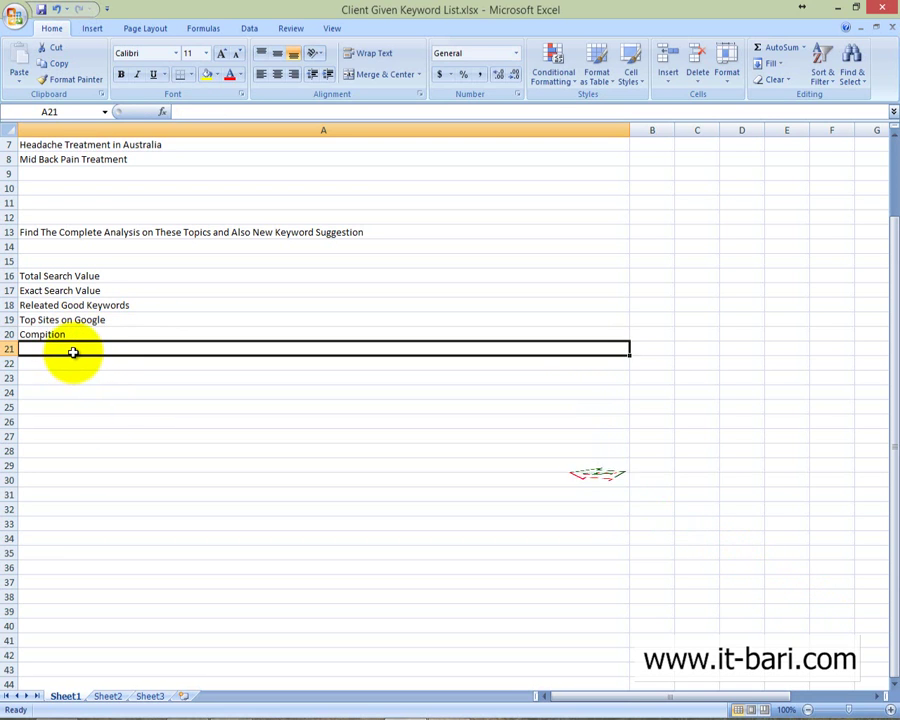
text(Top Site's Ol)
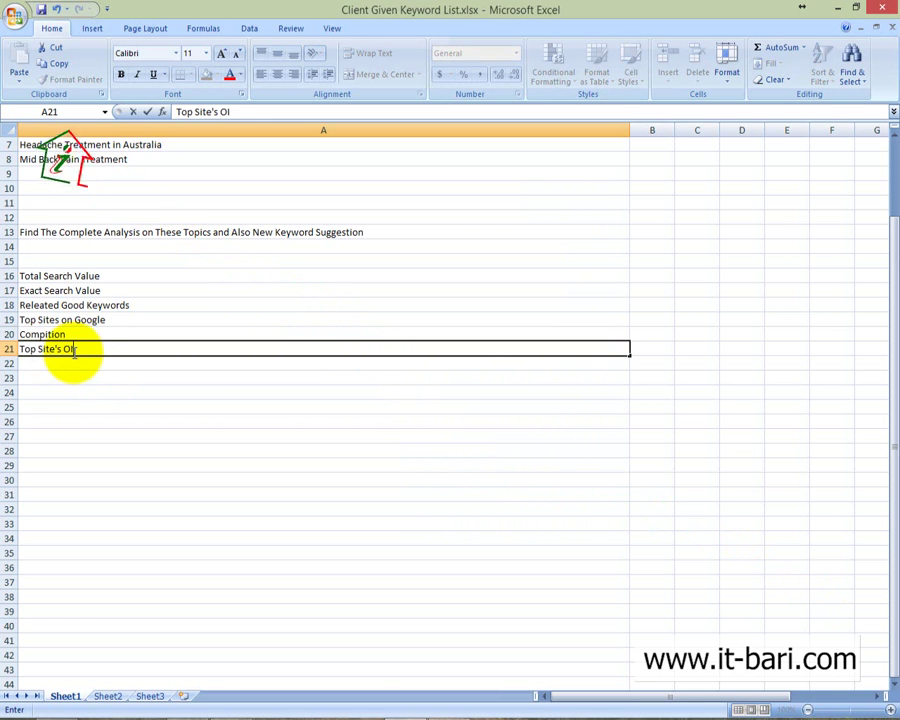
key(BackSpace)
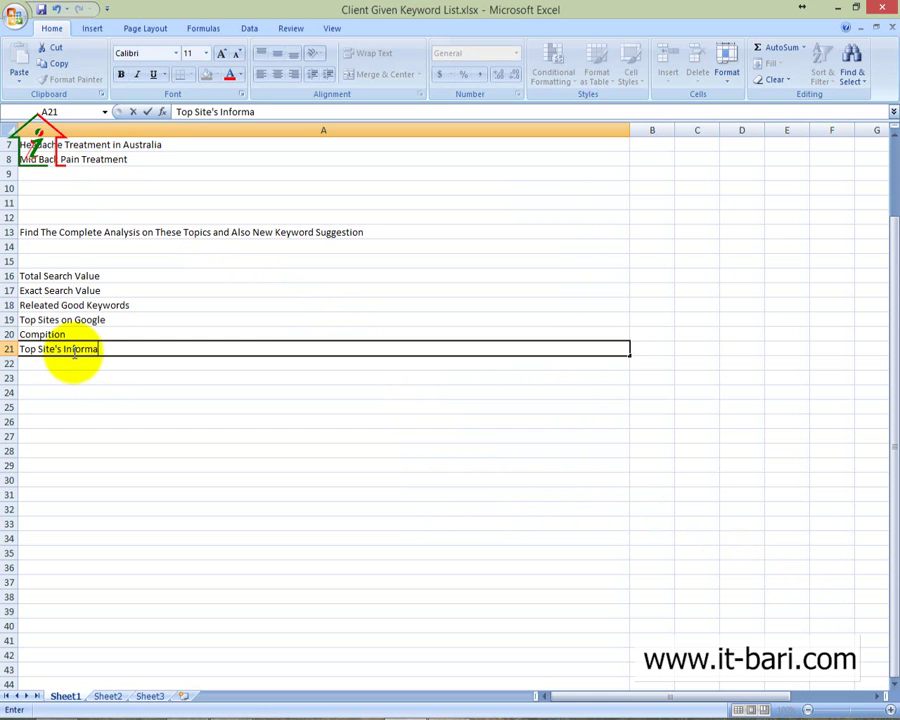
text(Information)
key(ctrl+Return)
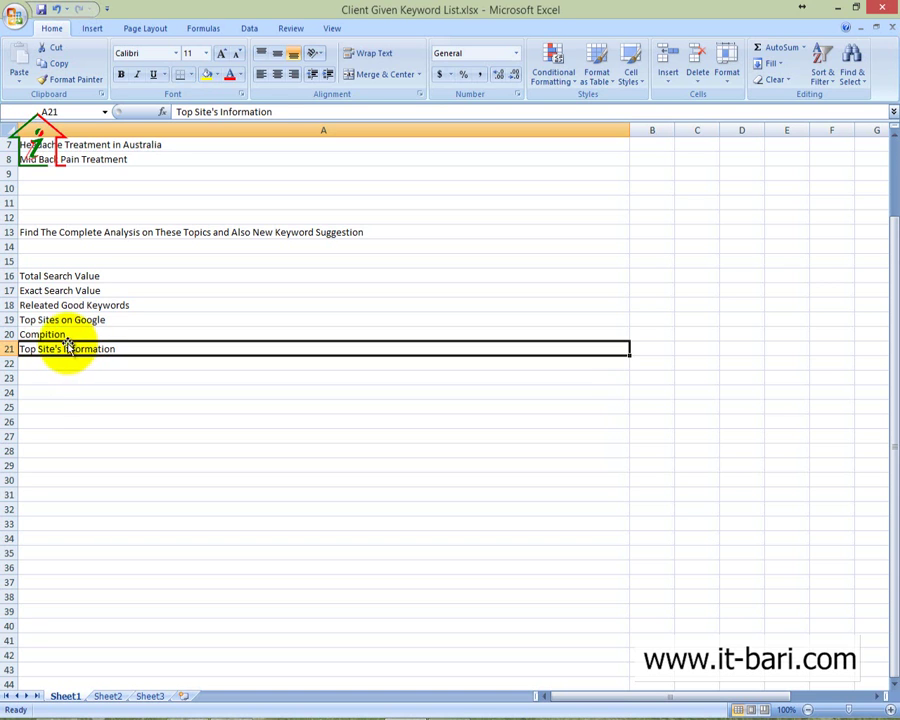
Move the "Compition" entry below "Top Site's Information" so it is the last item of the analysis list.
click(67, 337)
key(ctrl+c)
click(60, 362)
key(ctrl+c)
key(ctrl+v)
click(44, 335)
key(ctrl+x)
click(50, 362)
key(ctrl+shift+plus)
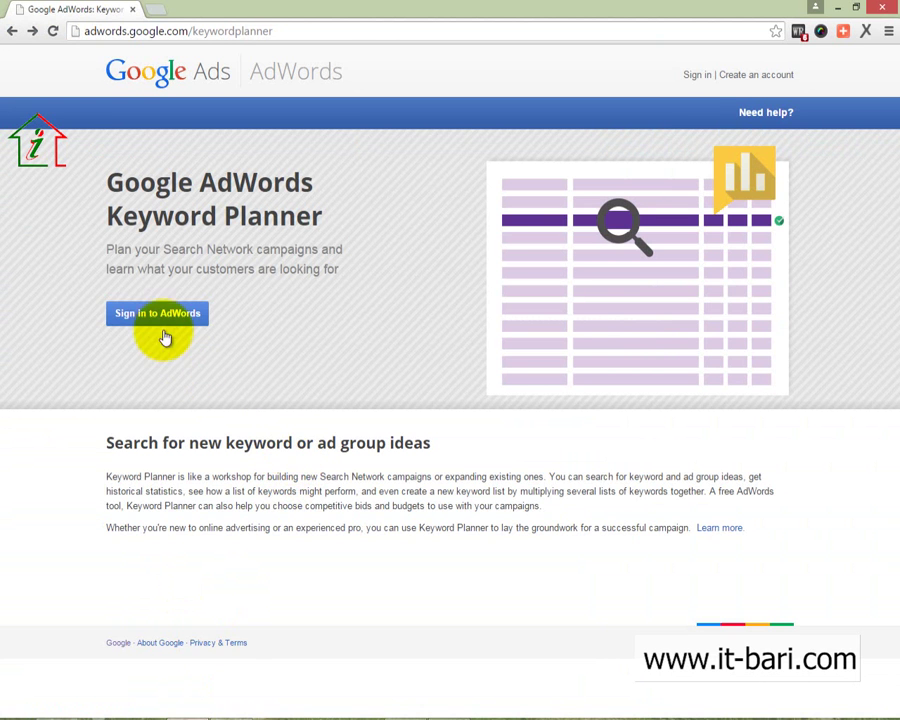
Switch to Google AdWords Keyword Planner in the browser, sign in, and expand the new keyword search by phrase, website or category.
click(156, 314)
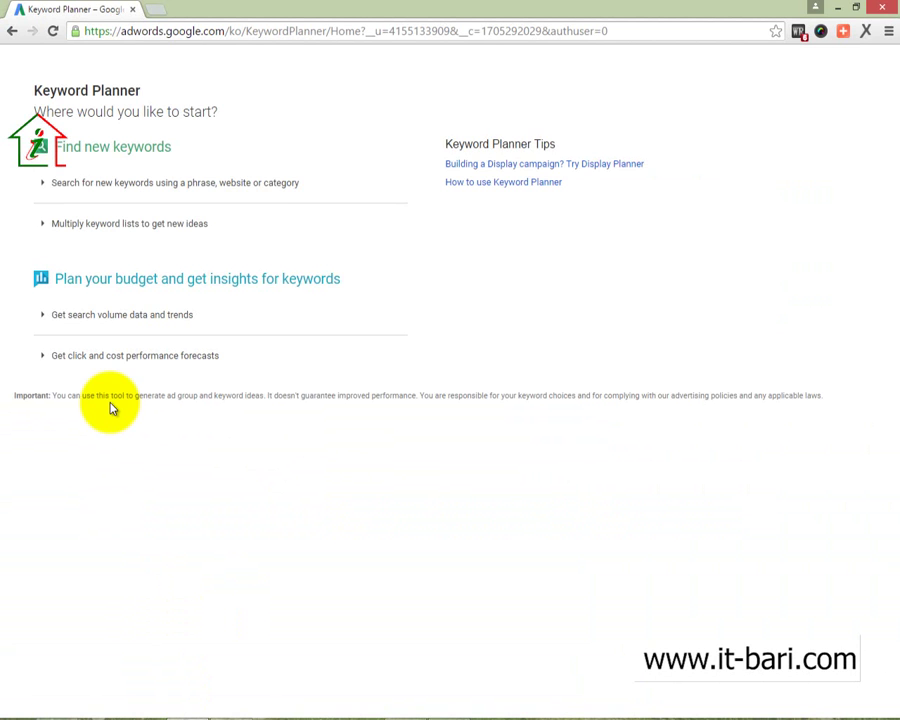
click(91, 205)
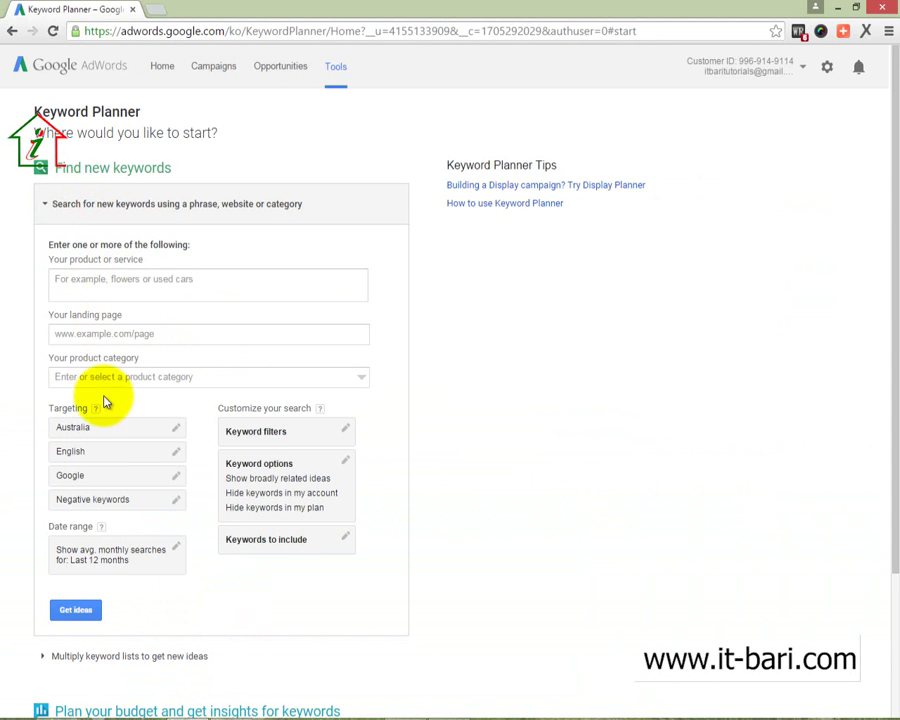
Check the location targeting of the keyword search without changing the target country.
scroll(182, 334, down, 1)
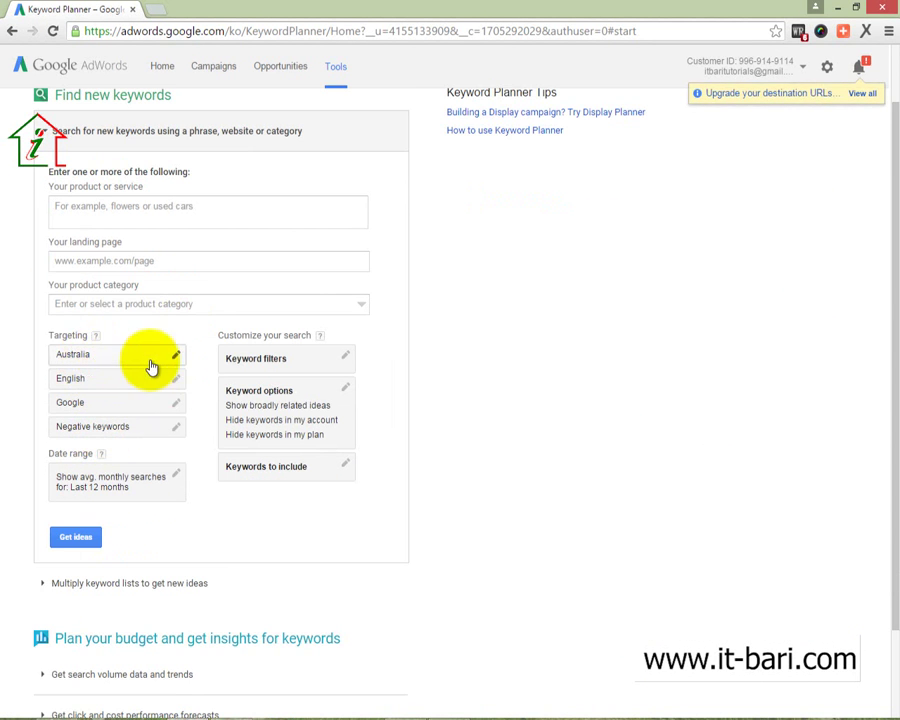
mouse_move(37, 342)
mouse_down()
mouse_move(96, 372)
mouse_move(252, 370)
mouse_move(214, 370)
mouse_up()
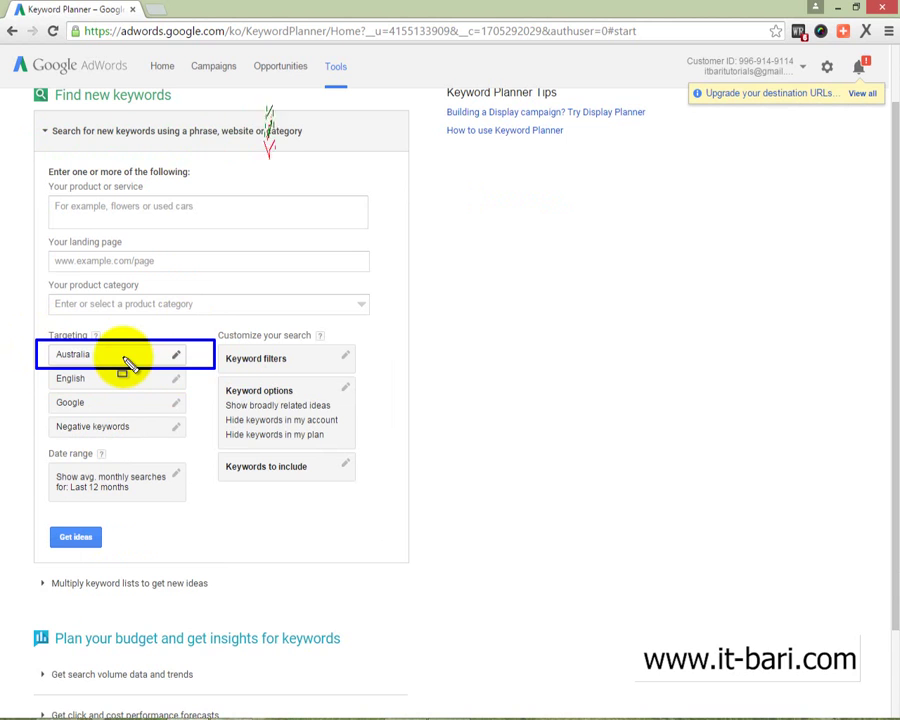
click(165, 358)
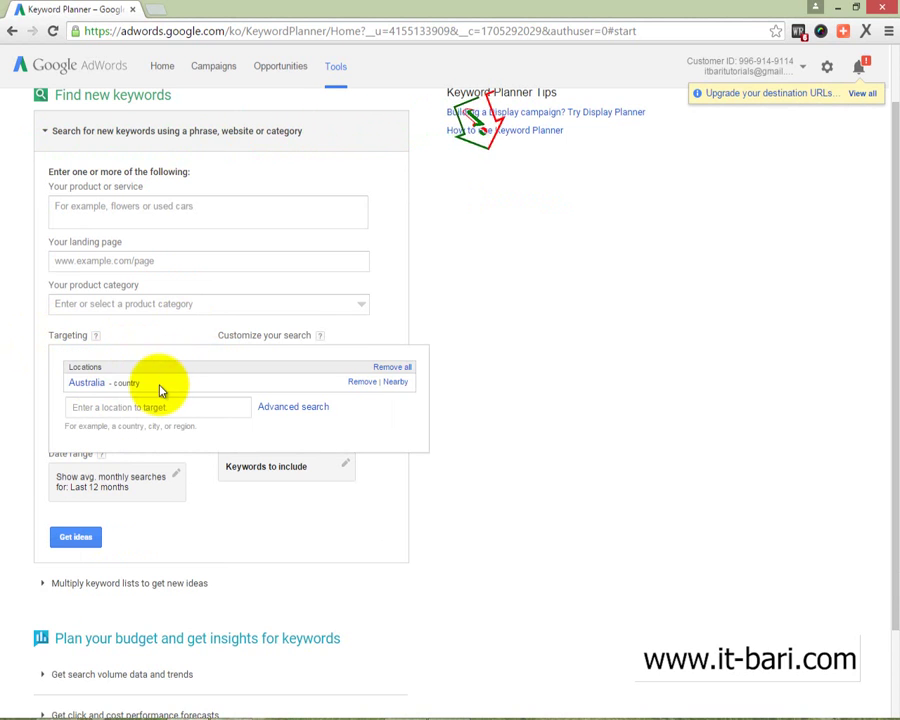
click(106, 407)
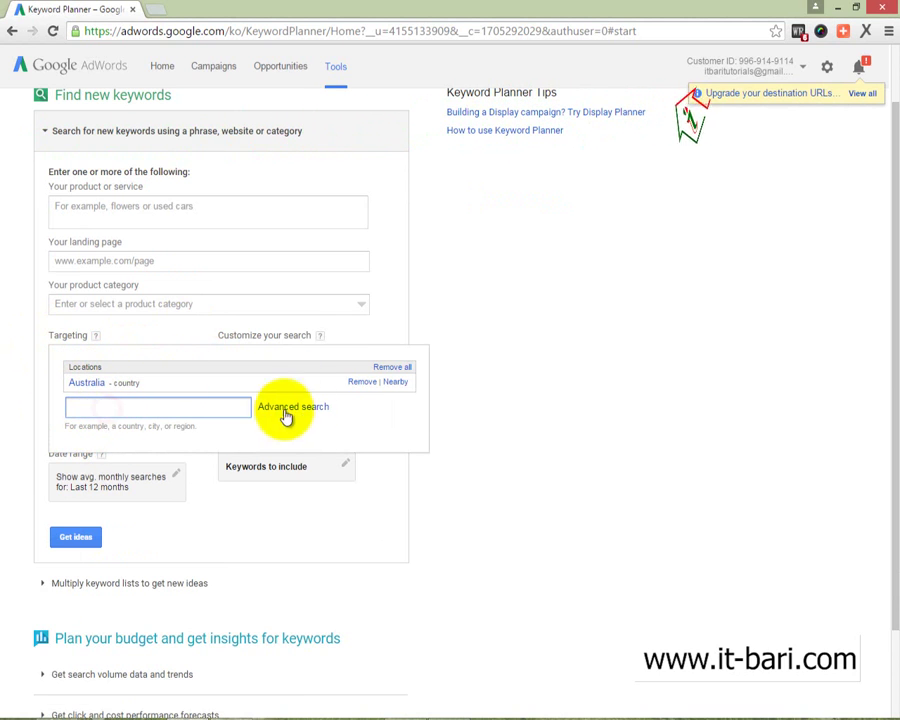
click(789, 432)
scroll(267, 383, up, 1)
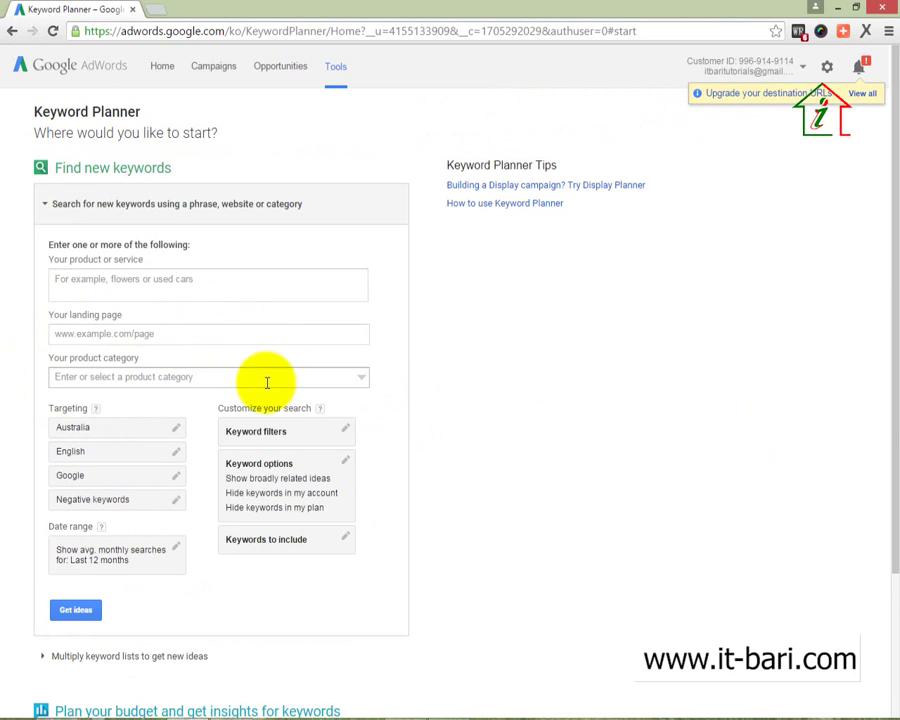
Copy "Back Pain In Australia" from cell A2 of the Excel keyword list into Keyword Planner's product or service field and get ideas.
click(160, 280)
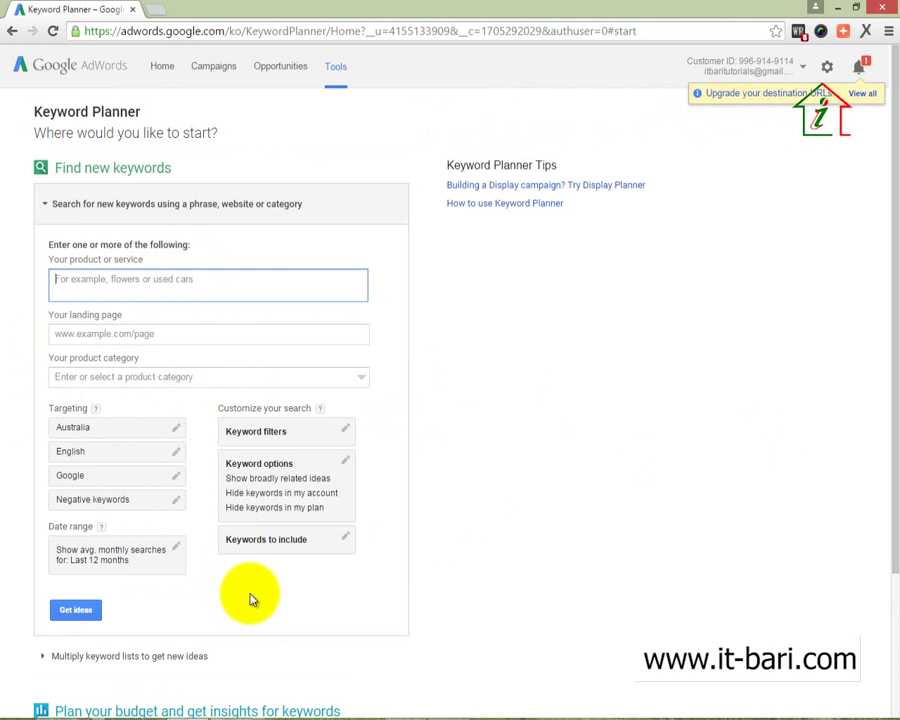
click(400, 712)
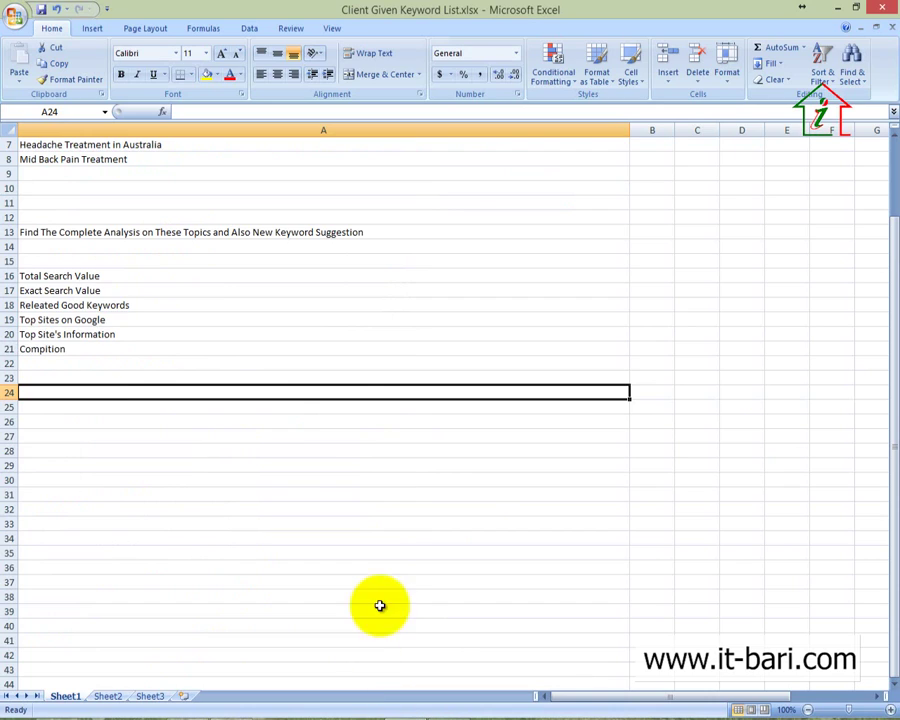
scroll(98, 180, up, 2)
click(47, 160)
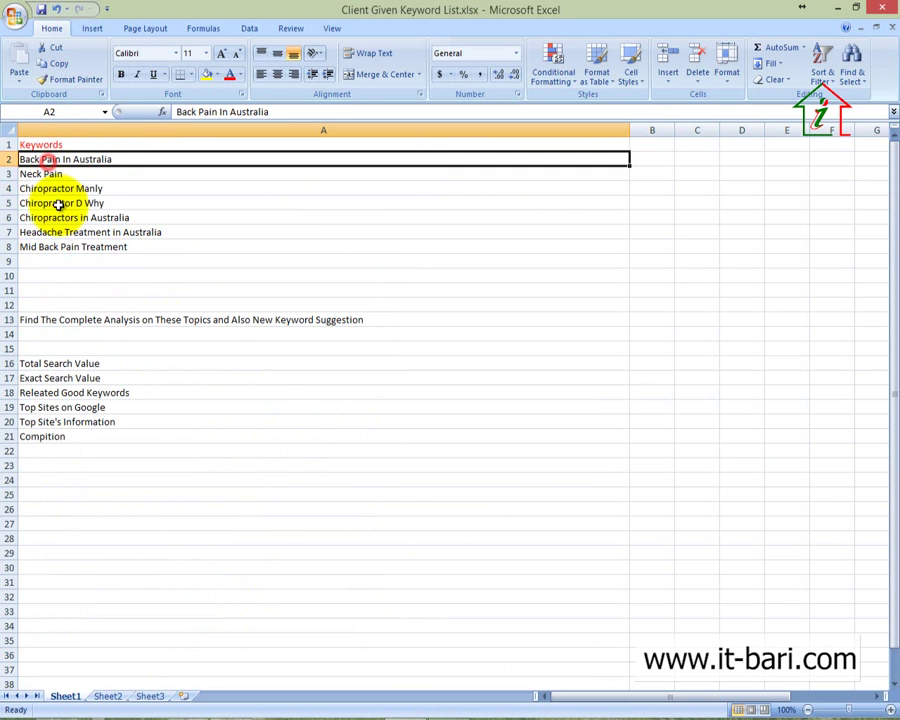
key(ctrl+c)
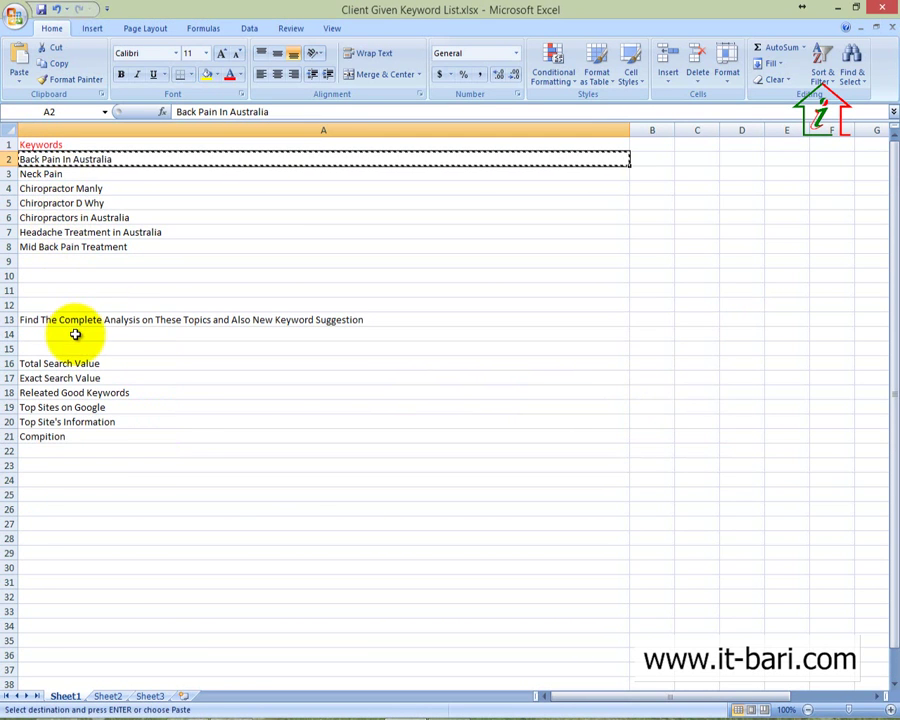
click(198, 712)
right_click(137, 281)
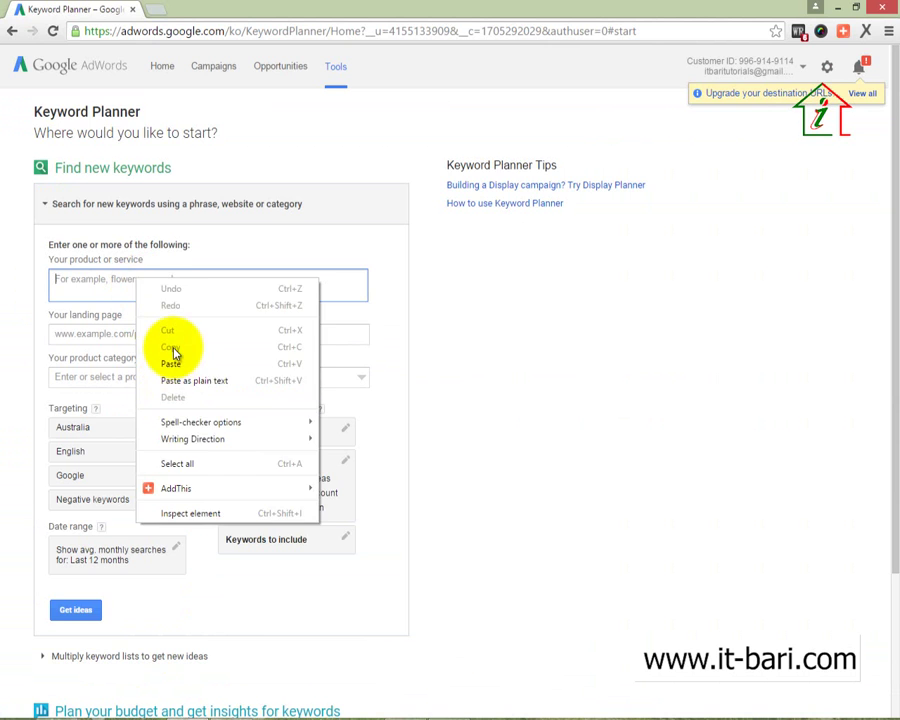
click(172, 364)
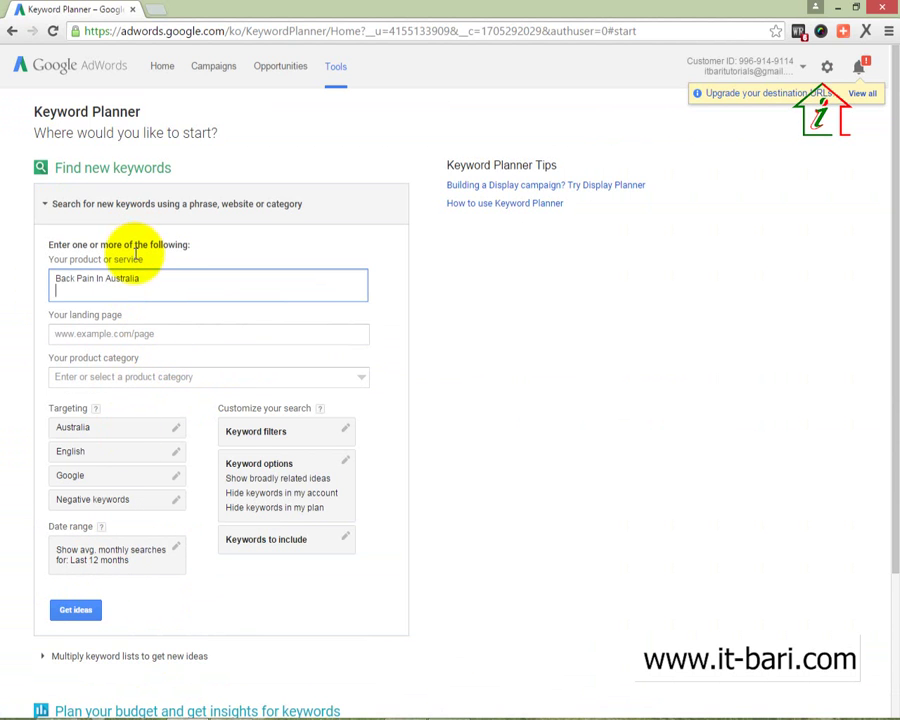
click(86, 609)
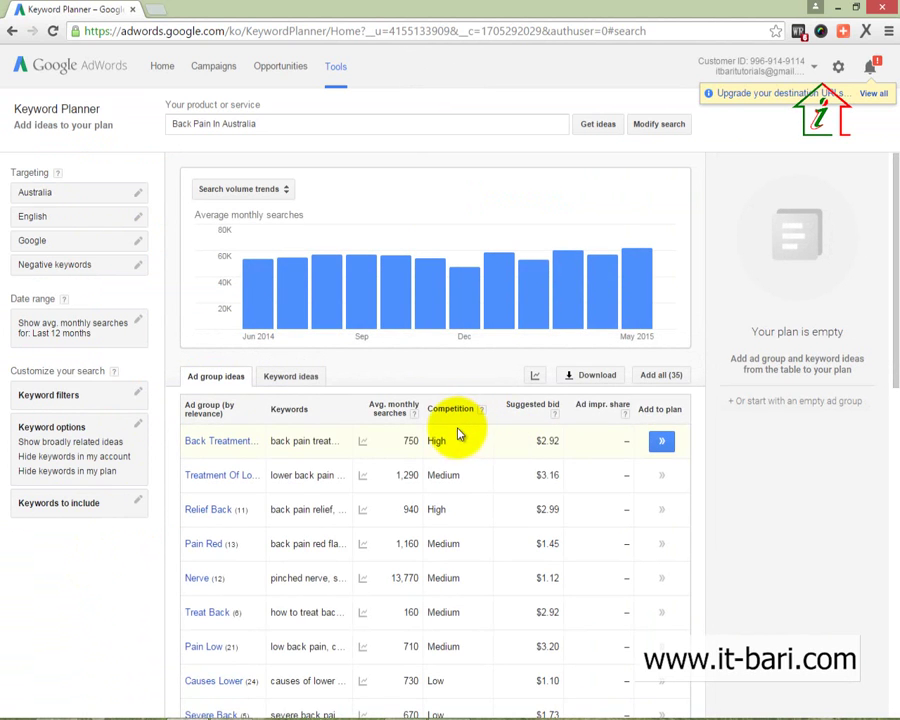
Examine the ad group ideas and the average monthly searches chart for the keyword.
scroll(450, 415, down, 5)
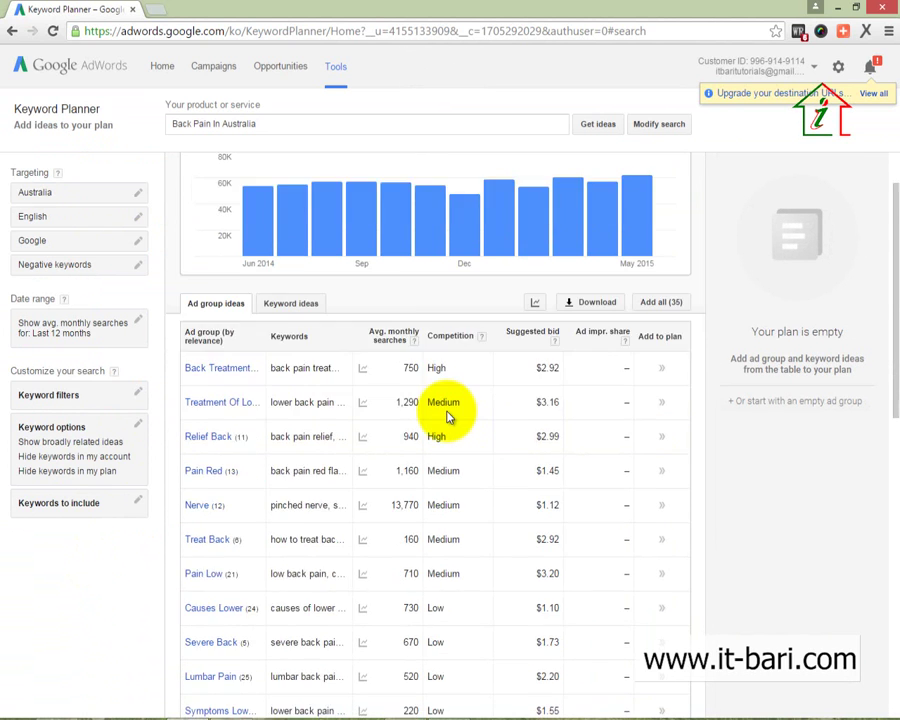
scroll(440, 408, up, 5)
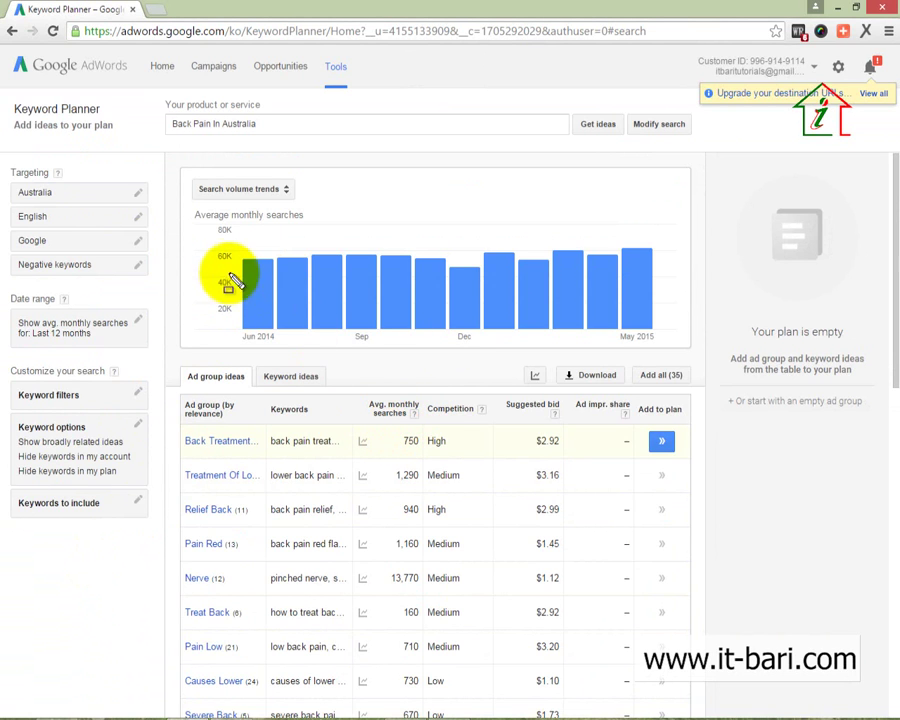
mouse_move(181, 180)
mouse_down()
mouse_move(204, 228)
mouse_move(502, 274)
mouse_move(695, 352)
mouse_up()
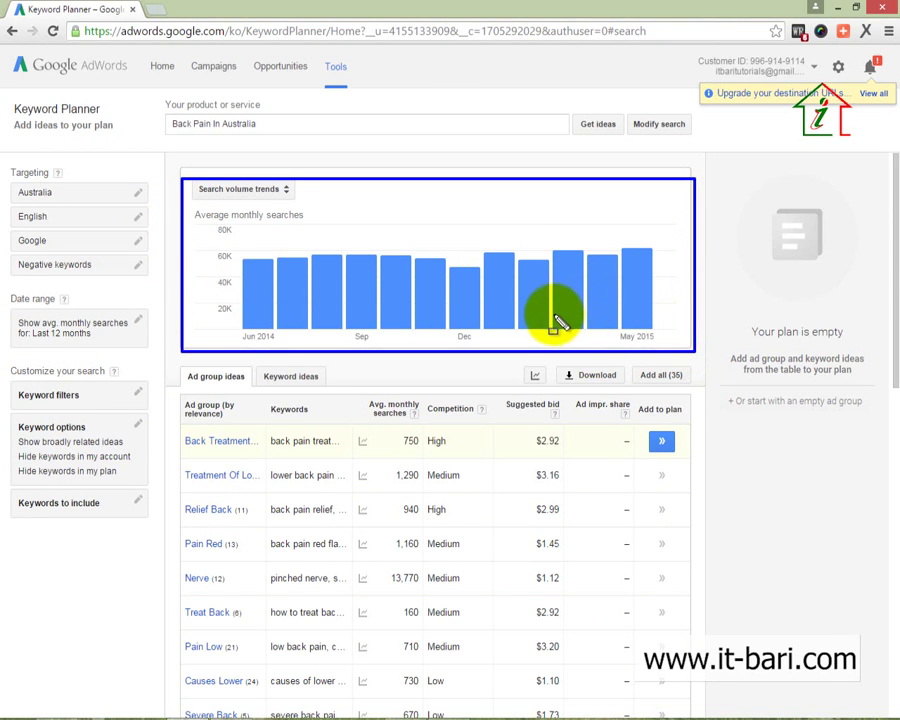
key(Escape)
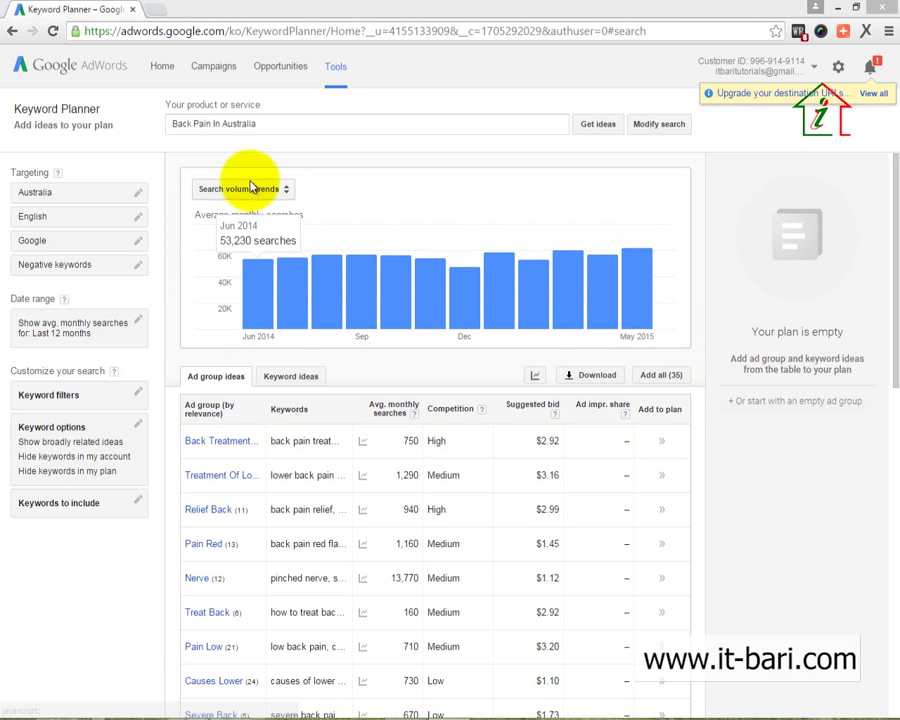
Open the keyword ideas and examine the average monthly searches and competition for the search term "back pain in australia".
click(293, 383)
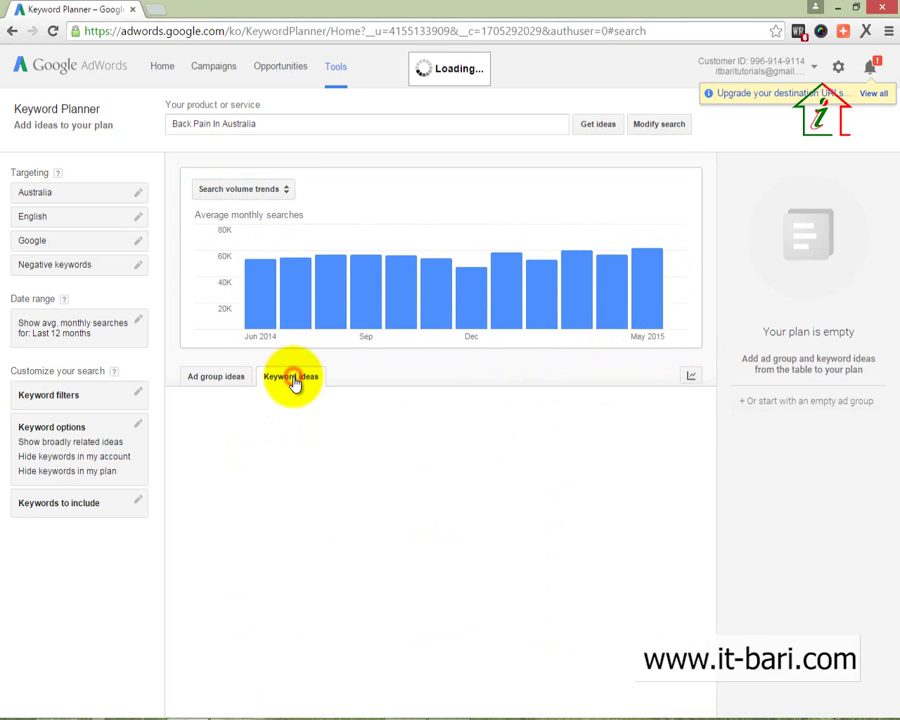
scroll(307, 390, down, 2)
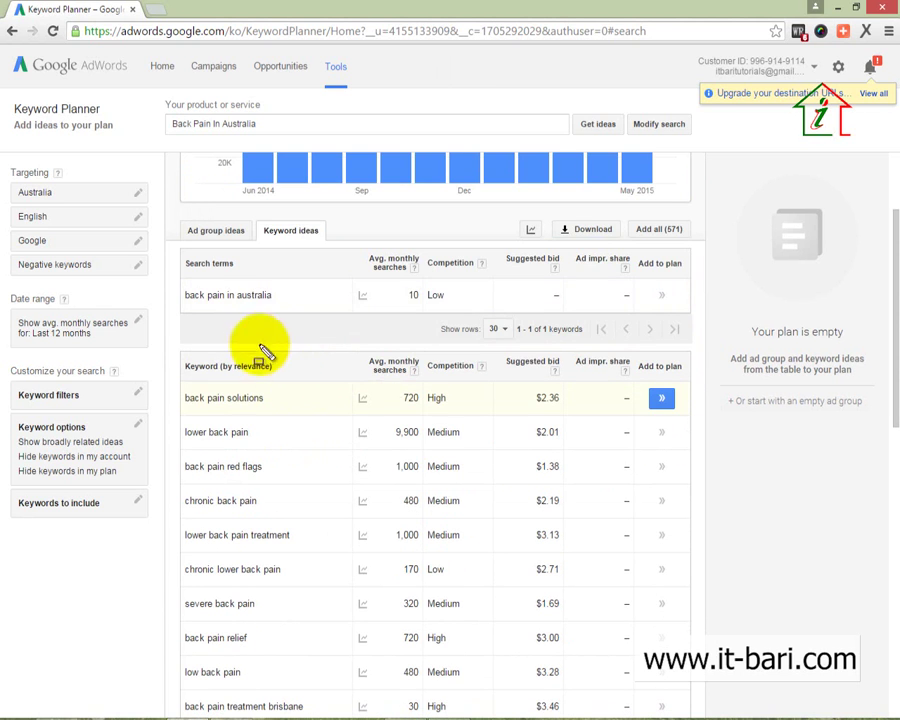
drag(180, 281, 537, 303)
drag(655, 303, 689, 318)
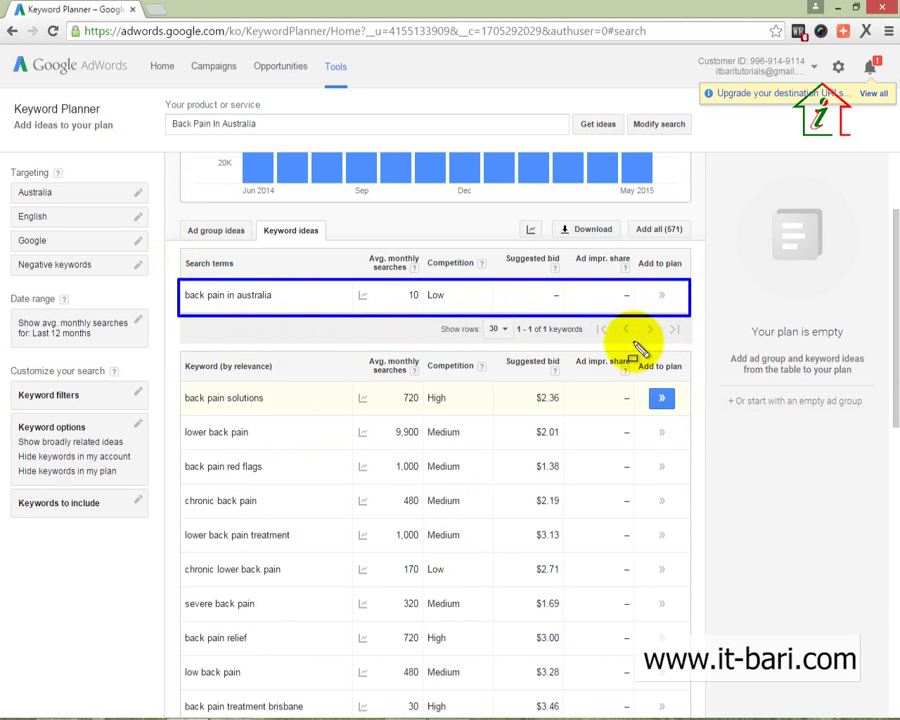
drag(400, 278, 425, 317)
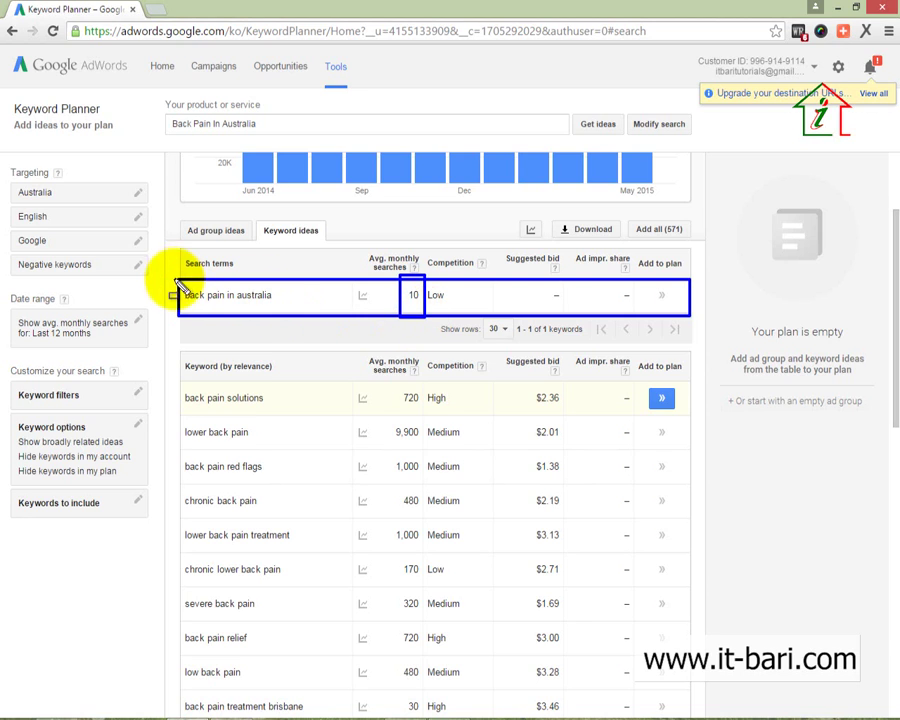
drag(181, 282, 285, 311)
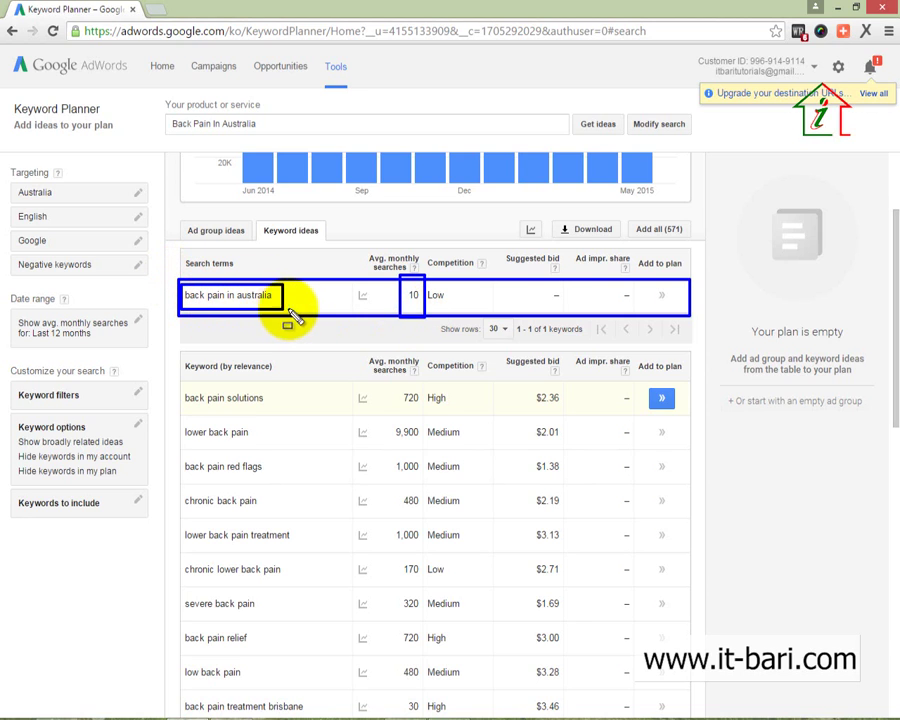
click(426, 297)
drag(428, 290, 458, 304)
key(Escape)
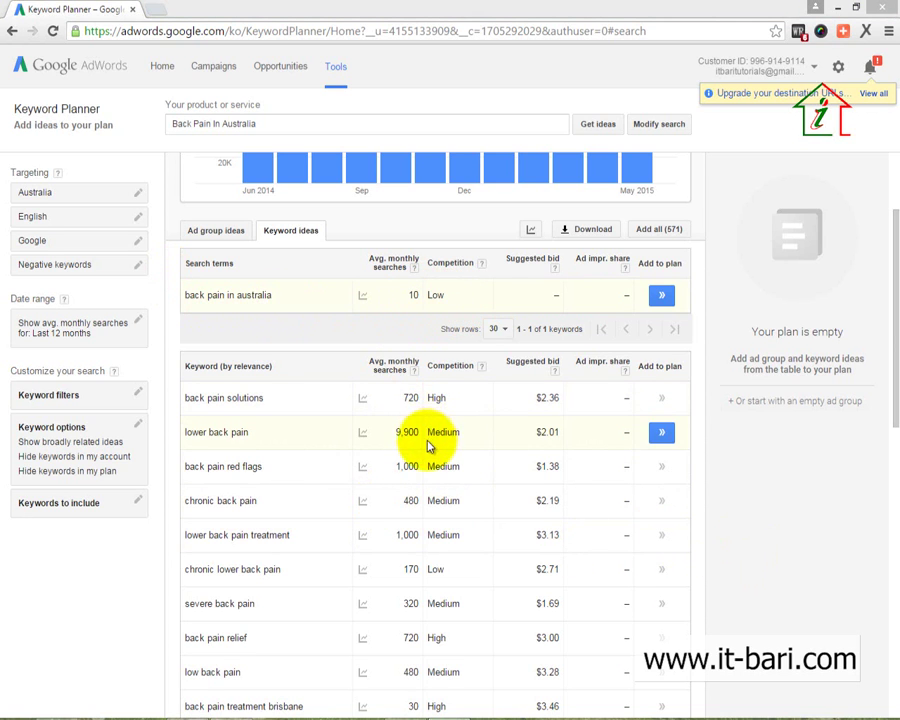
Review the related keyword suggestions with their average monthly searches, competition and suggested bids.
scroll(140, 576, down, 2)
scroll(430, 350, down, 2)
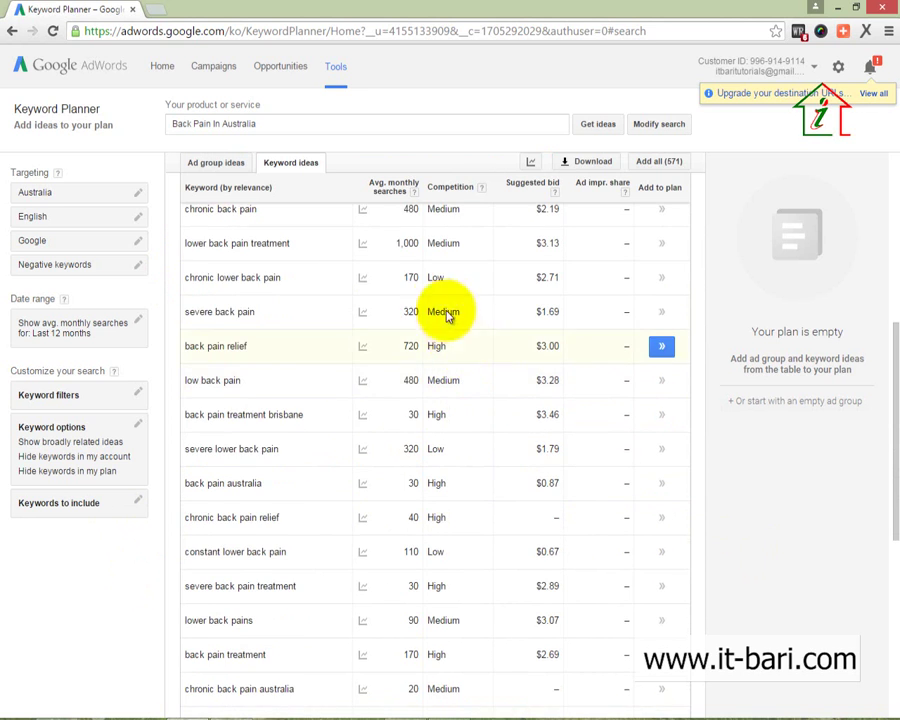
scroll(372, 380, up, 3)
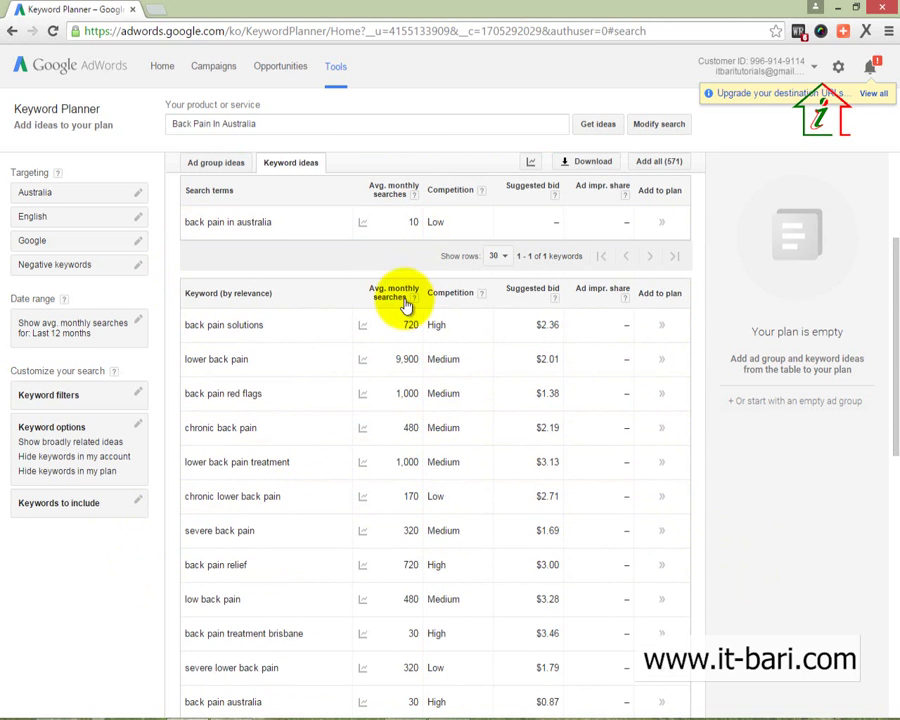
scroll(424, 430, down, 2)
scroll(424, 452, up, 3)
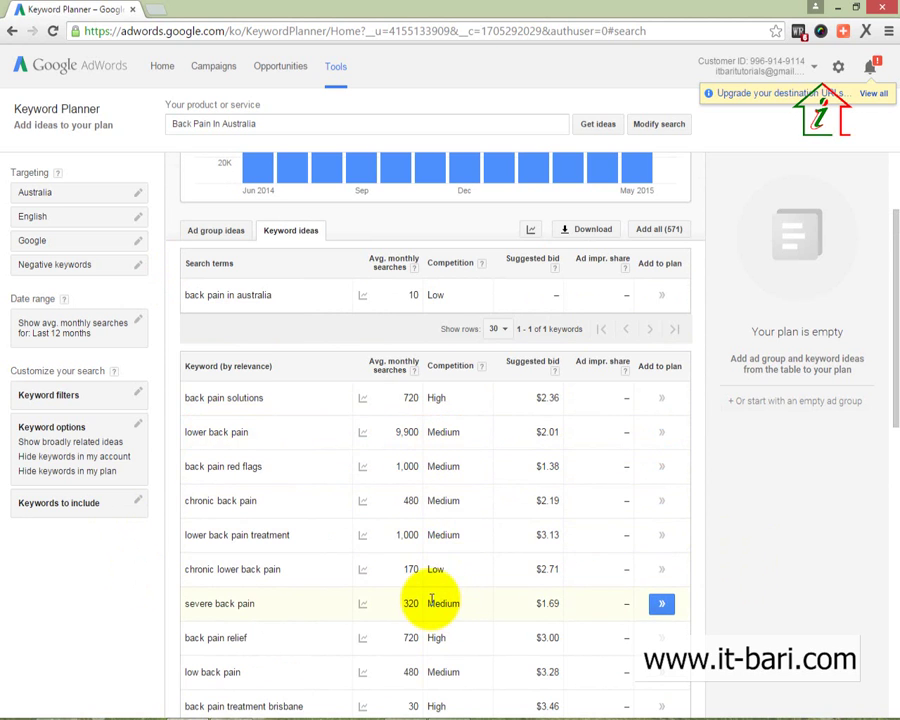
scroll(466, 545, down, 3)
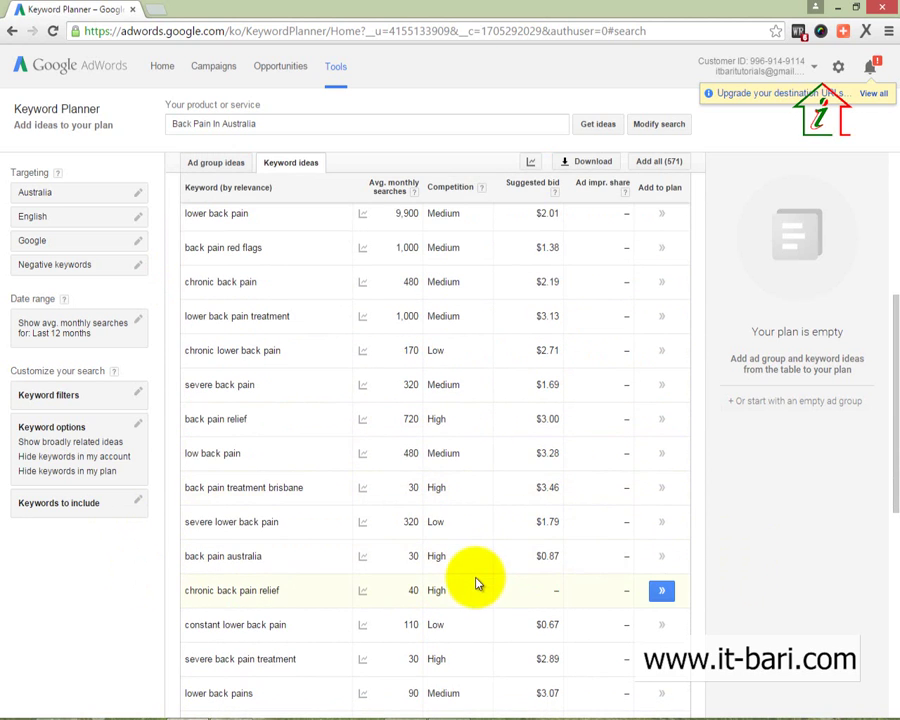
Create an Excel worksheet named "Keyword Report" in the Complete Keyword Analysis Report folder and open it.
click(72, 712)
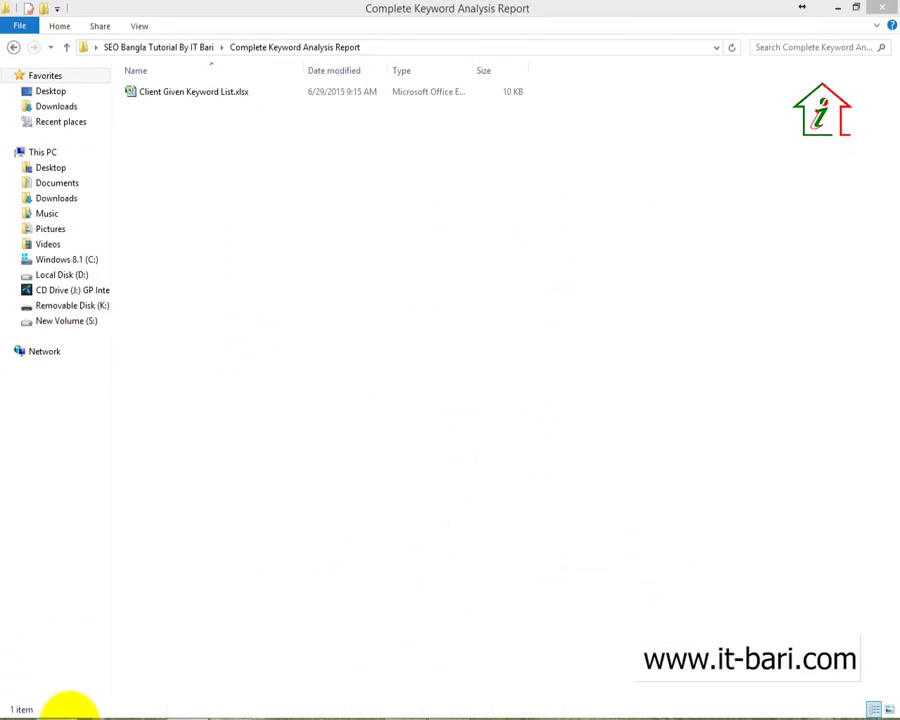
right_click(390, 188)
click(465, 372)
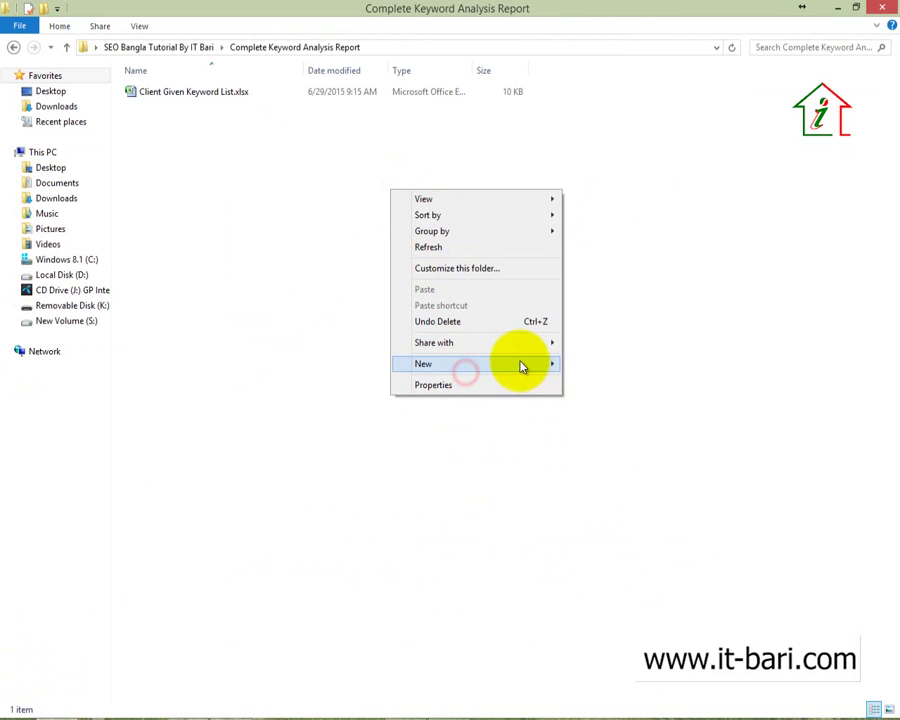
click(518, 362)
click(588, 527)
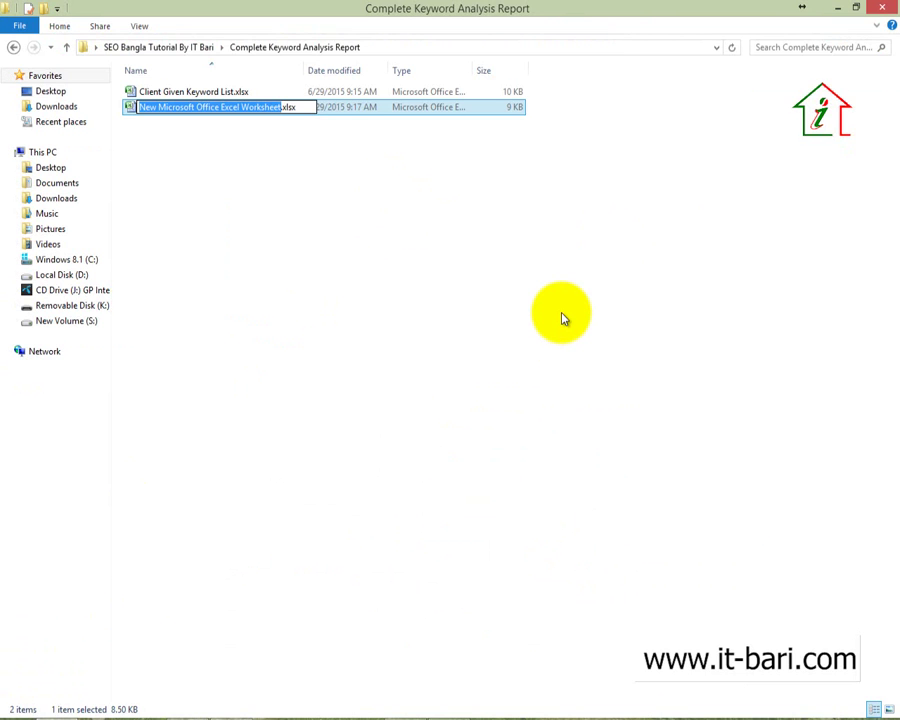
text(Ke)
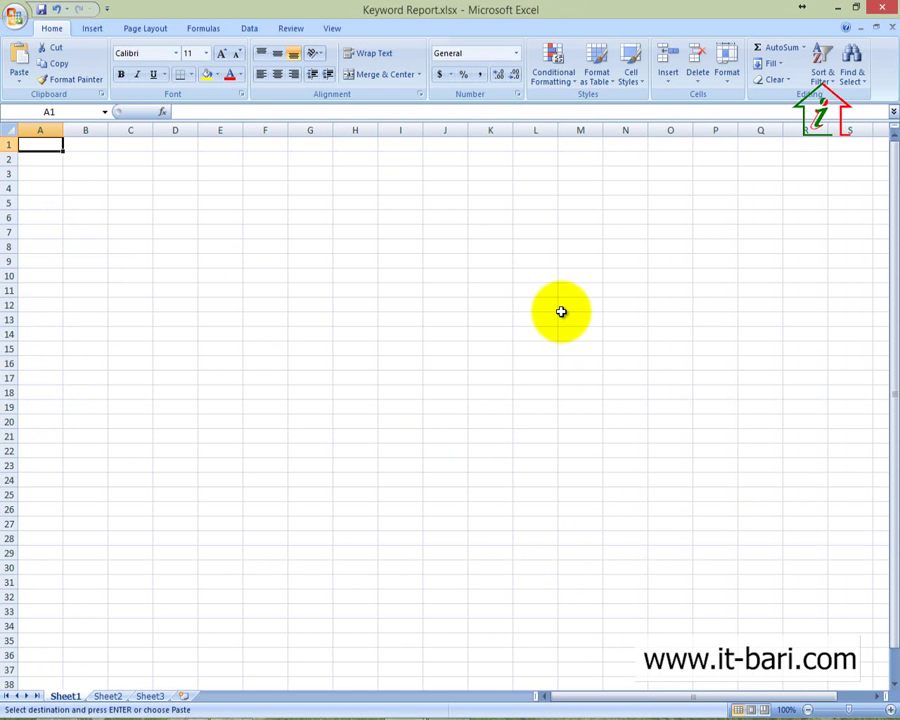
Widen column A and enter "Back Pain In Australia" in cell A1 at font size 22.
drag(62, 129, 300, 129)
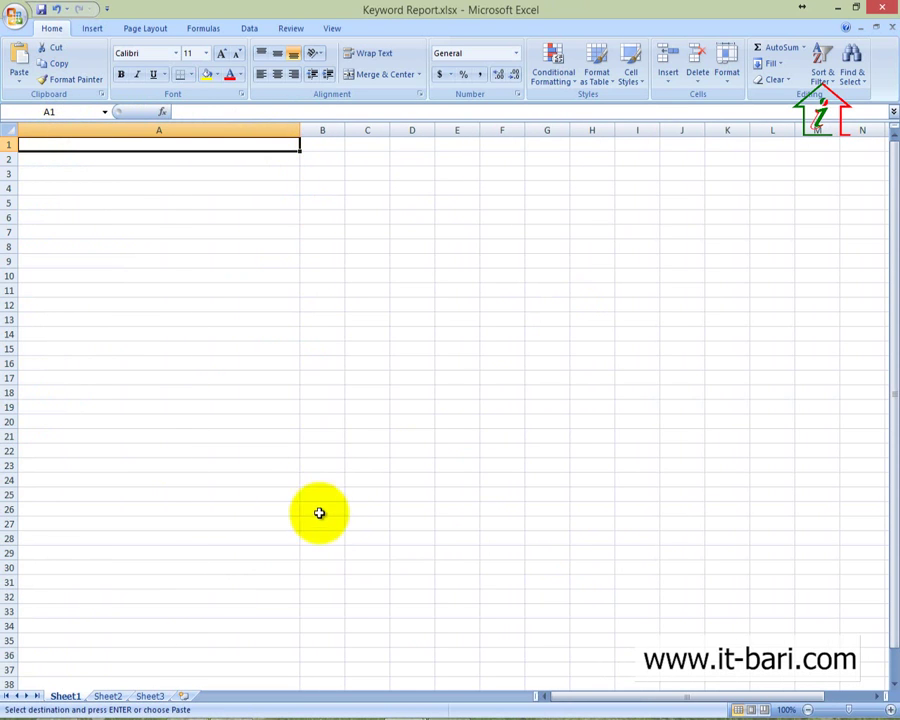
text(Back Pain In Australia)
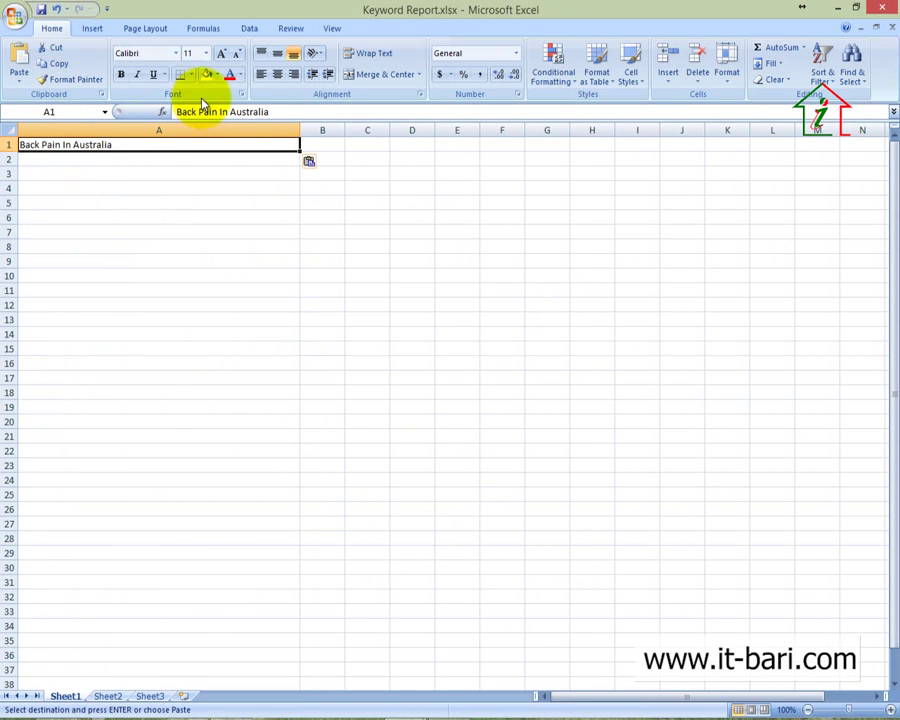
click(222, 53)
click(222, 53)
click(222, 53)
click(222, 53)
click(222, 53)
click(222, 53)
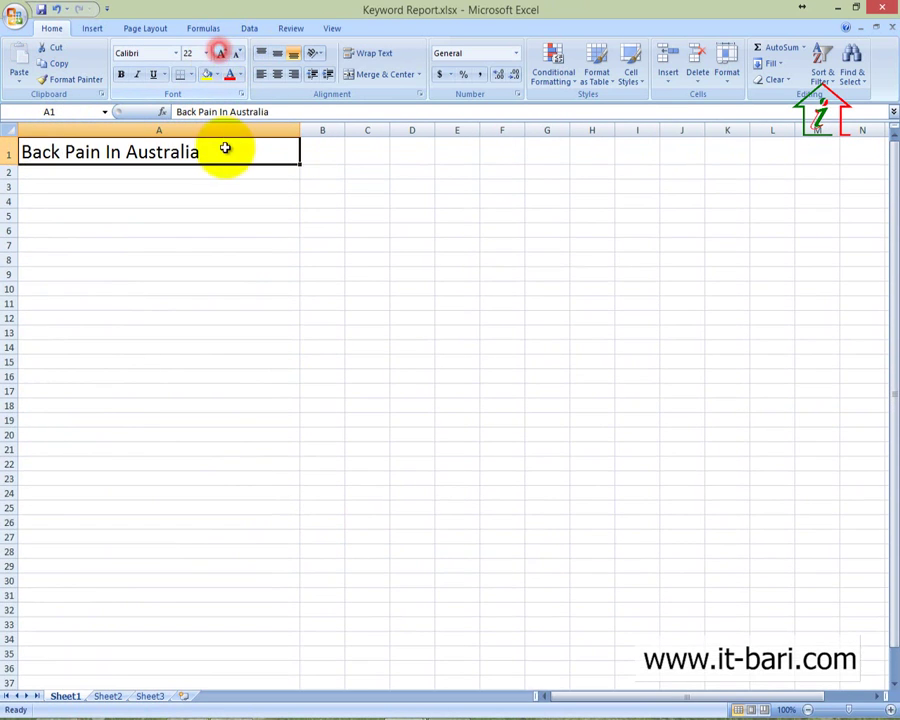
Format the heading in cell A1 with red text and a yellow fill.
click(229, 75)
click(206, 75)
click(284, 243)
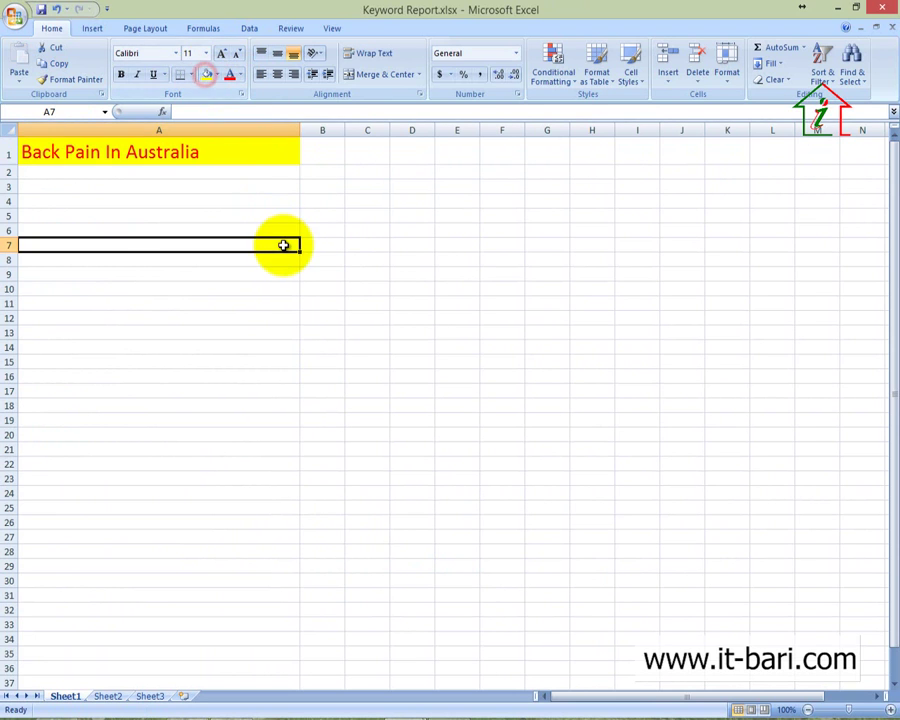
click(336, 153)
click(66, 203)
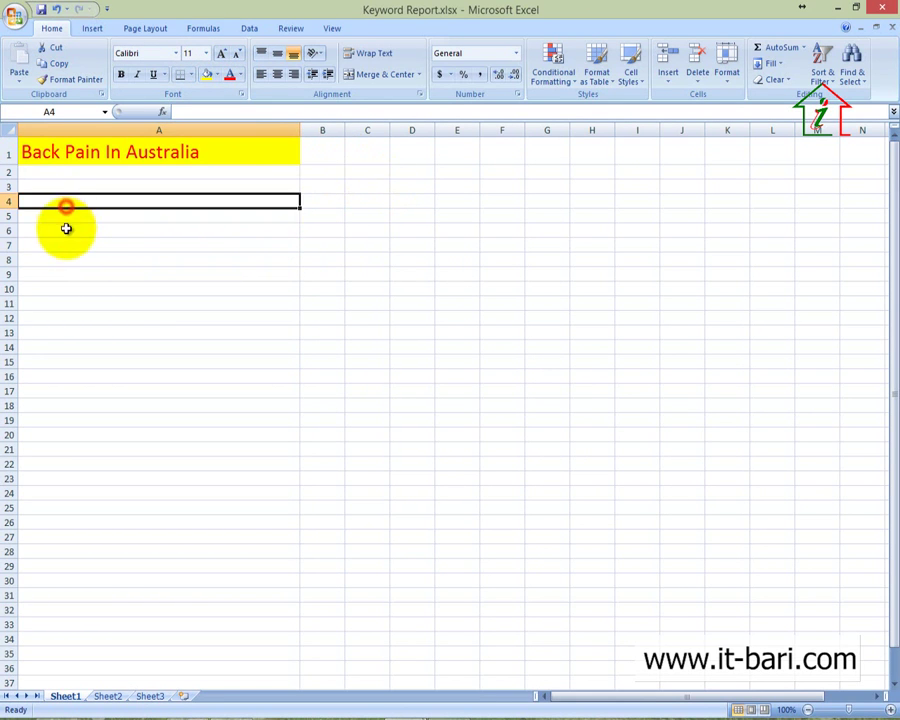
click(66, 228)
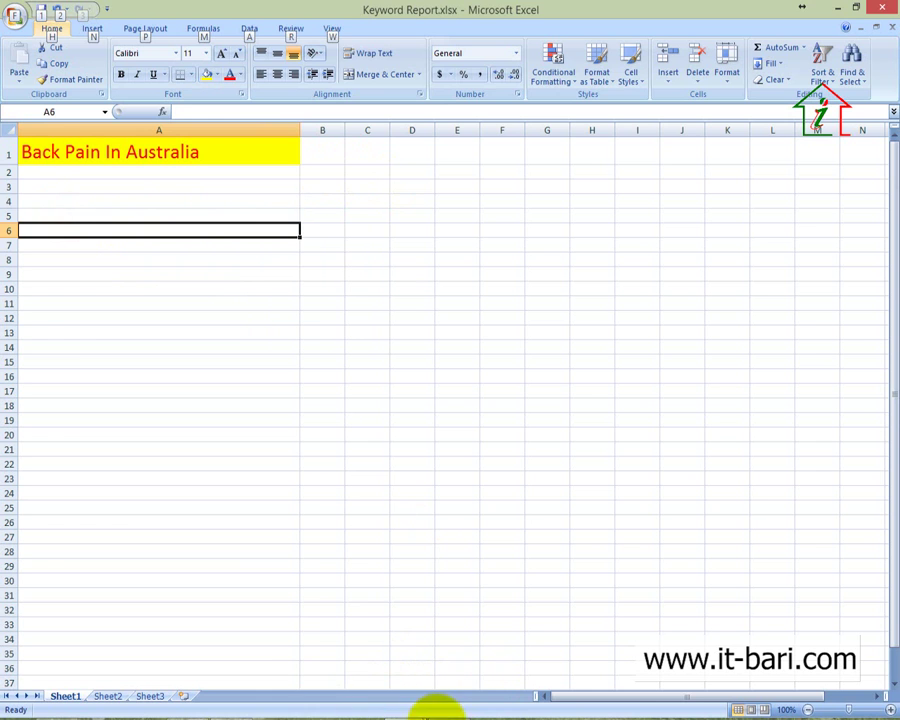
Copy "Total Search Value" from cell A16 of Client Given Keyword List.xlsx into cell A4 of Keyword Report.xlsx.
mouse_move(402, 704)
click(331, 646)
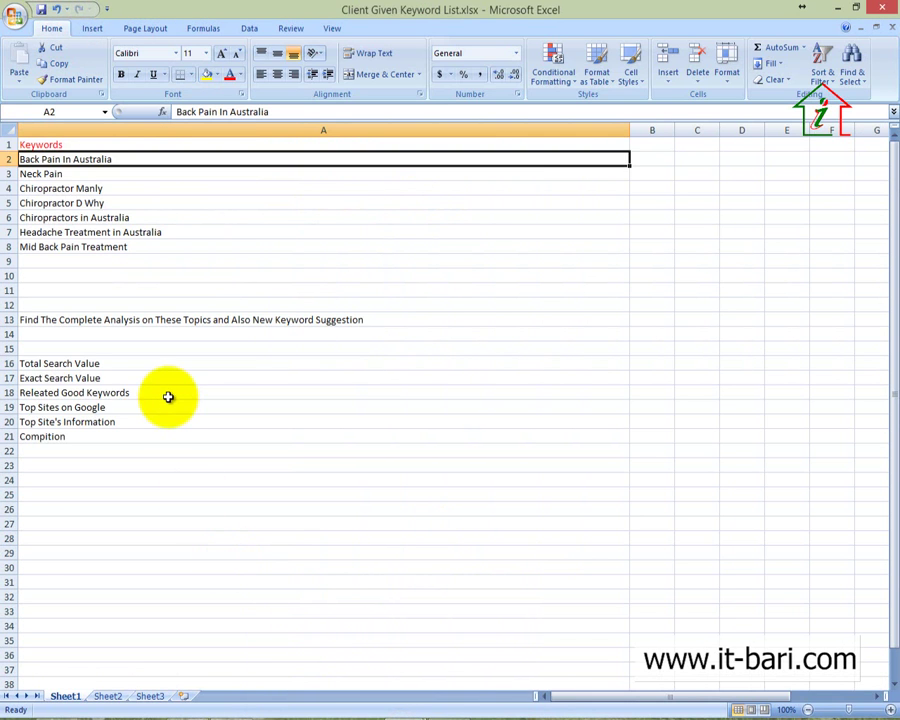
click(55, 363)
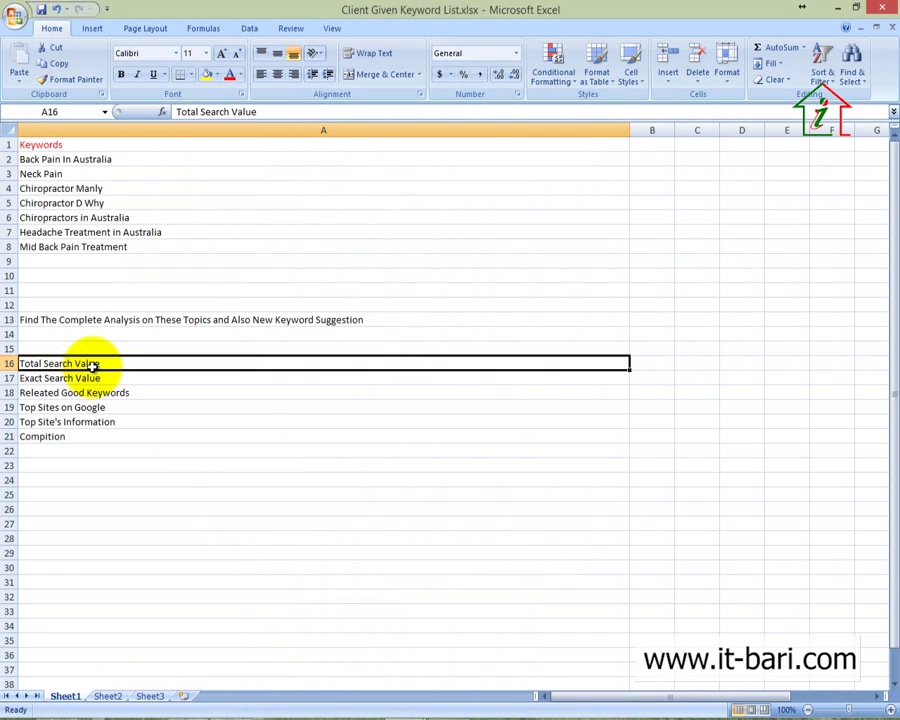
key(ctrl+c)
key(alt+Tab)
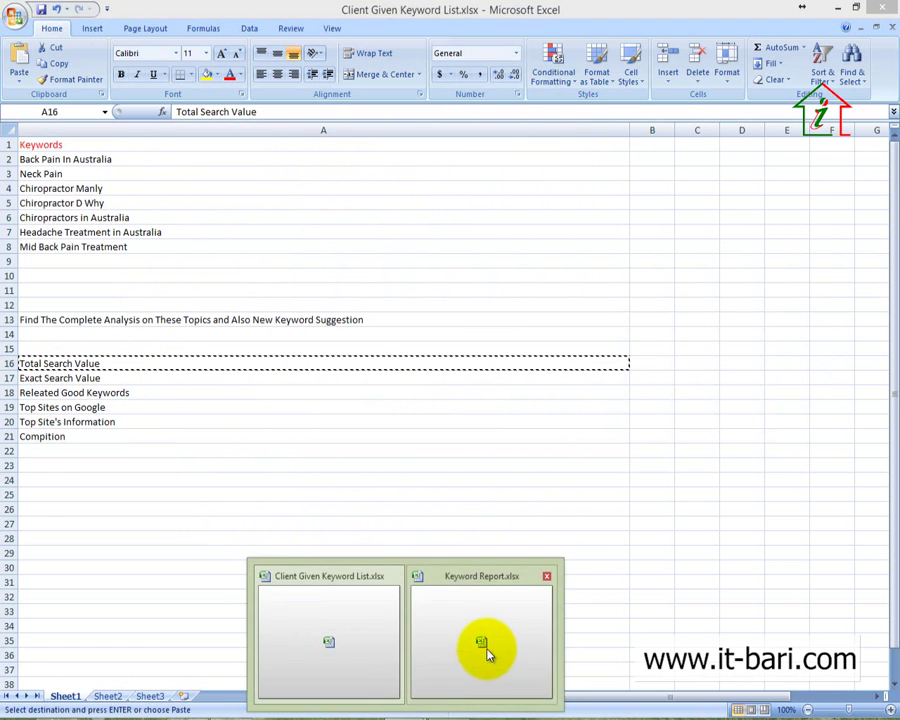
click(484, 648)
click(56, 203)
key(ctrl+v)
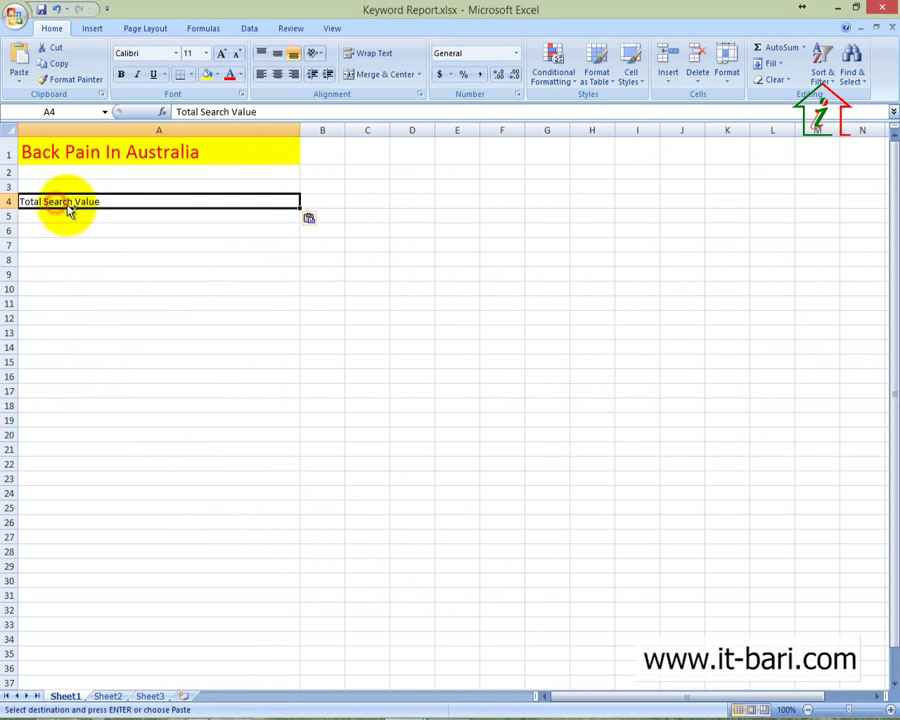
click(183, 267)
click(121, 204)
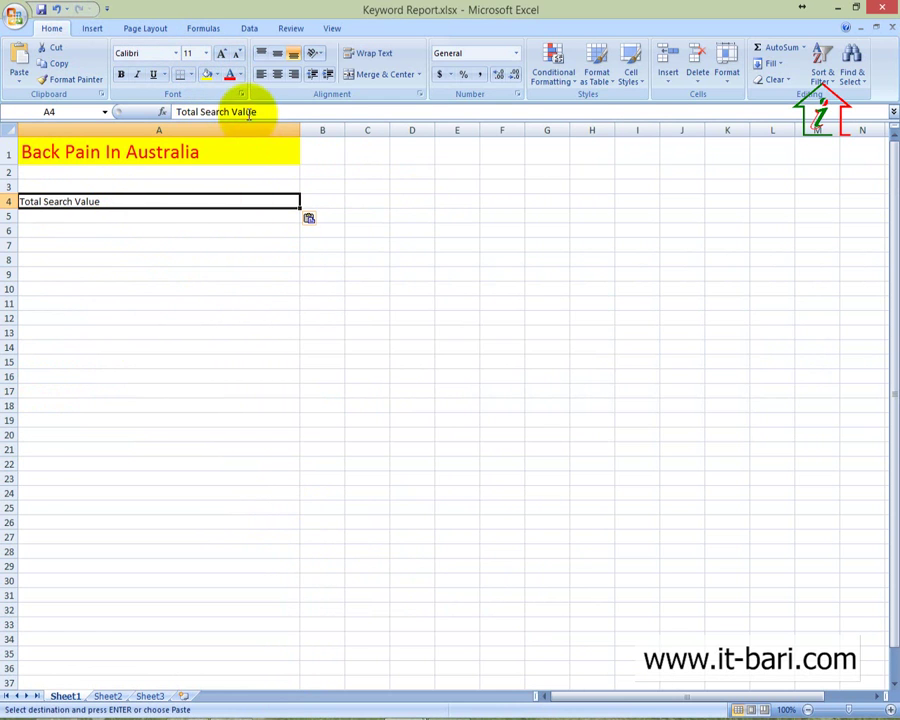
click(237, 300)
click(155, 210)
Switch to Keyword Planner in the browser and examine the monthly search volumes in the search volume trends chart.
click(190, 700)
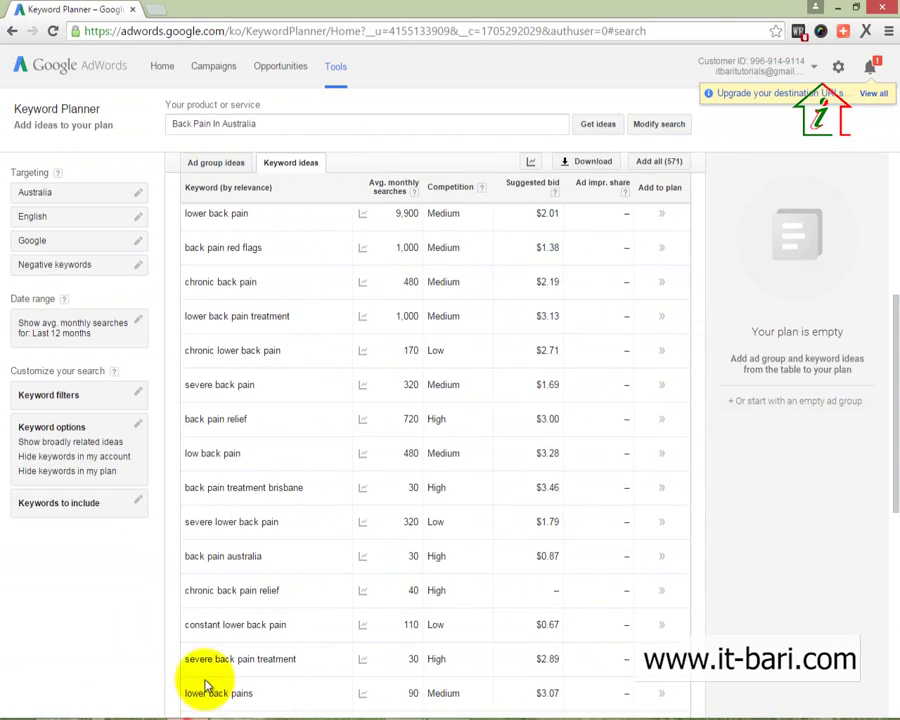
scroll(314, 396, up, 5)
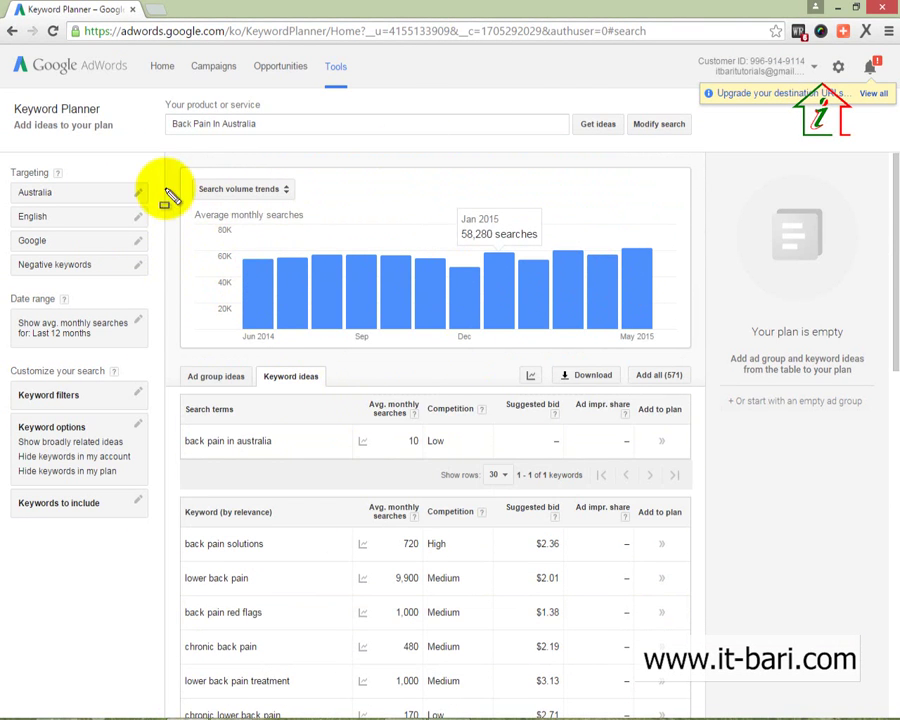
mouse_move(181, 166)
mouse_down()
mouse_move(196, 226)
mouse_move(697, 352)
mouse_up()
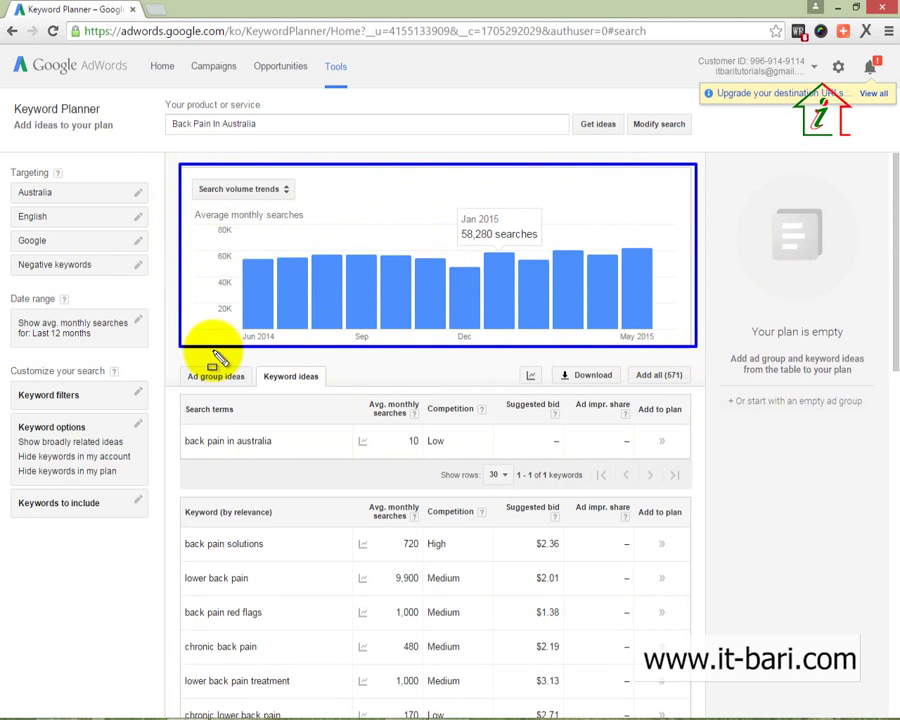
key(Escape)
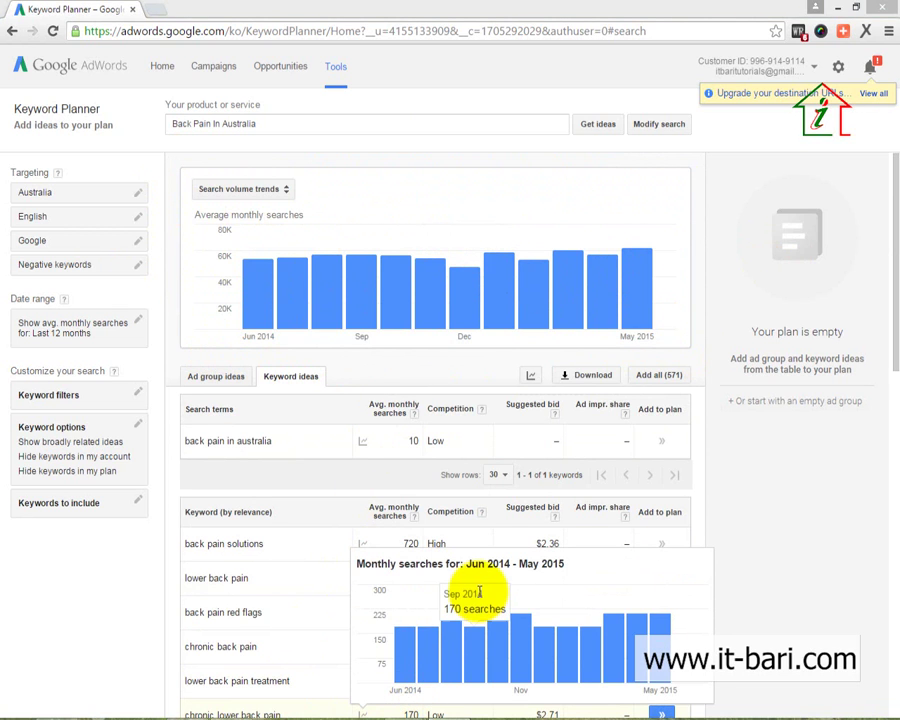
mouse_move(428, 545)
Switch to Keyword Report.xlsx in Excel and enter the headings May, April, March, February and January in cells B3 to F3.
key(alt+Tab)
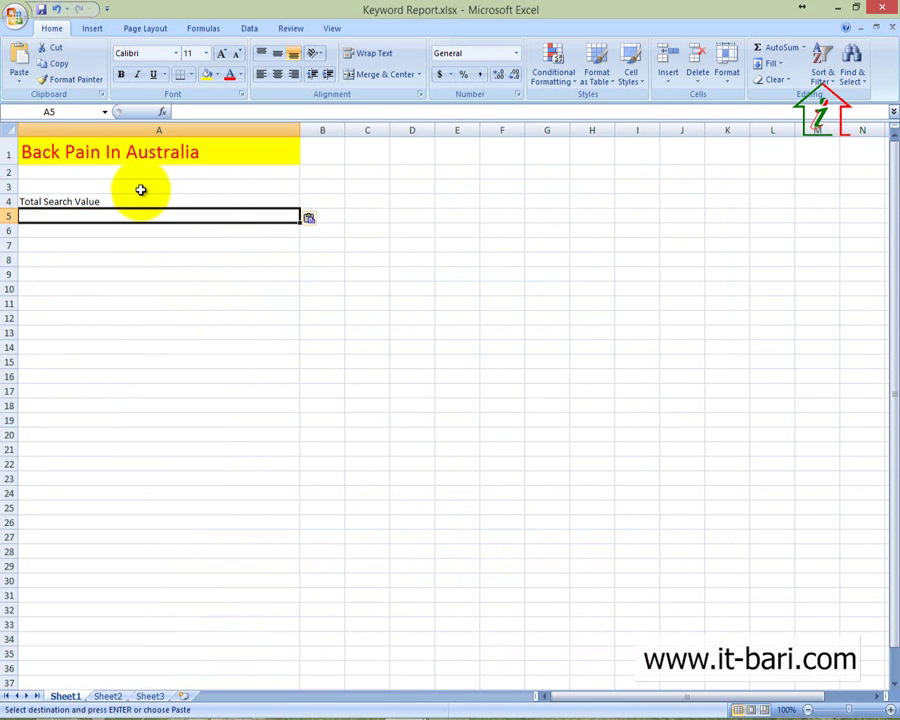
click(337, 192)
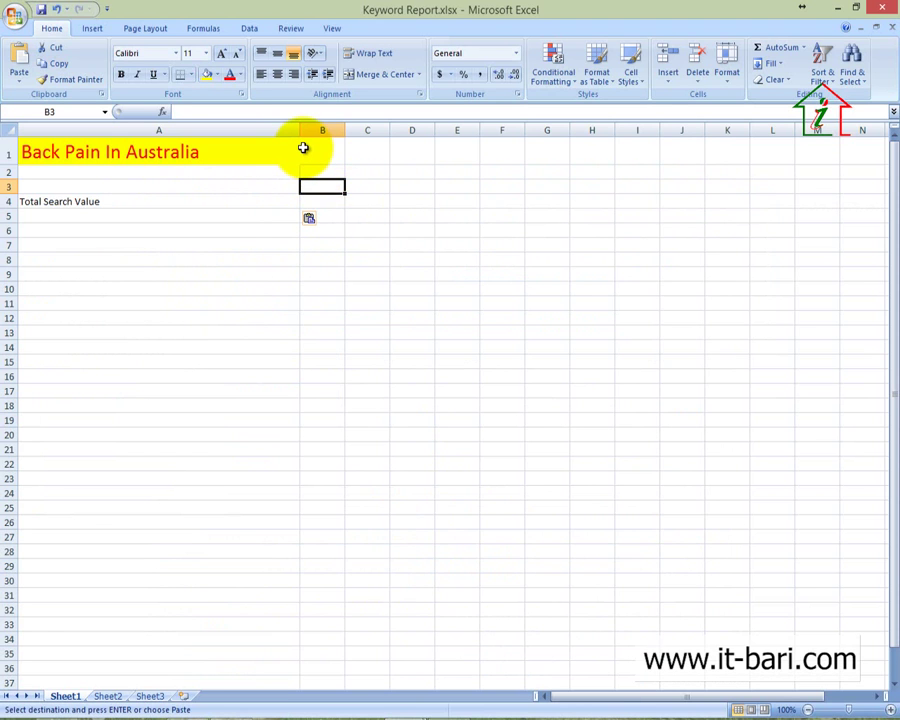
text(May)
click(366, 187)
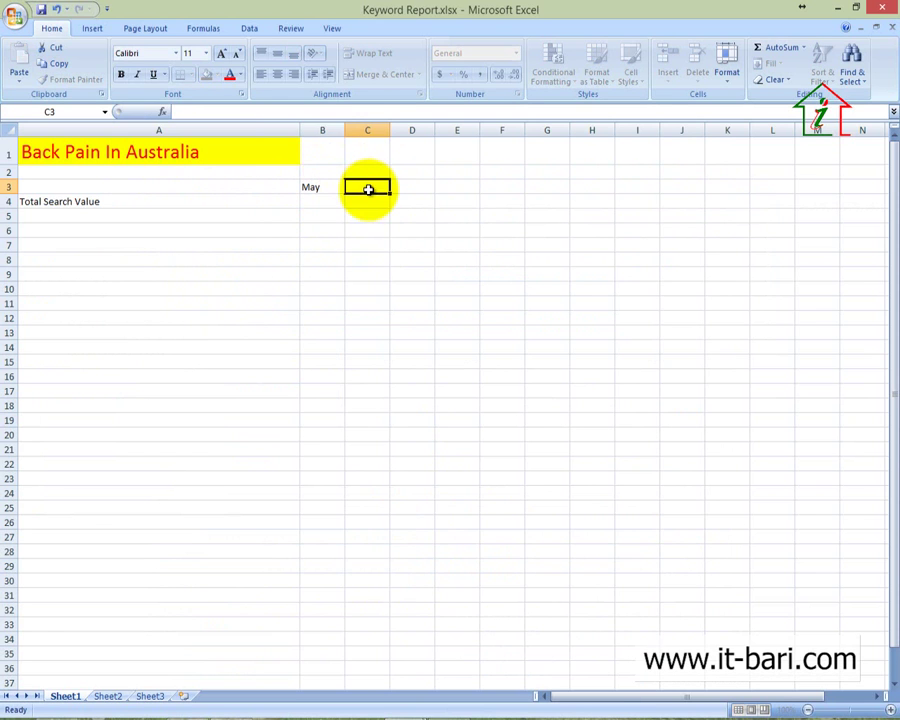
text(April)
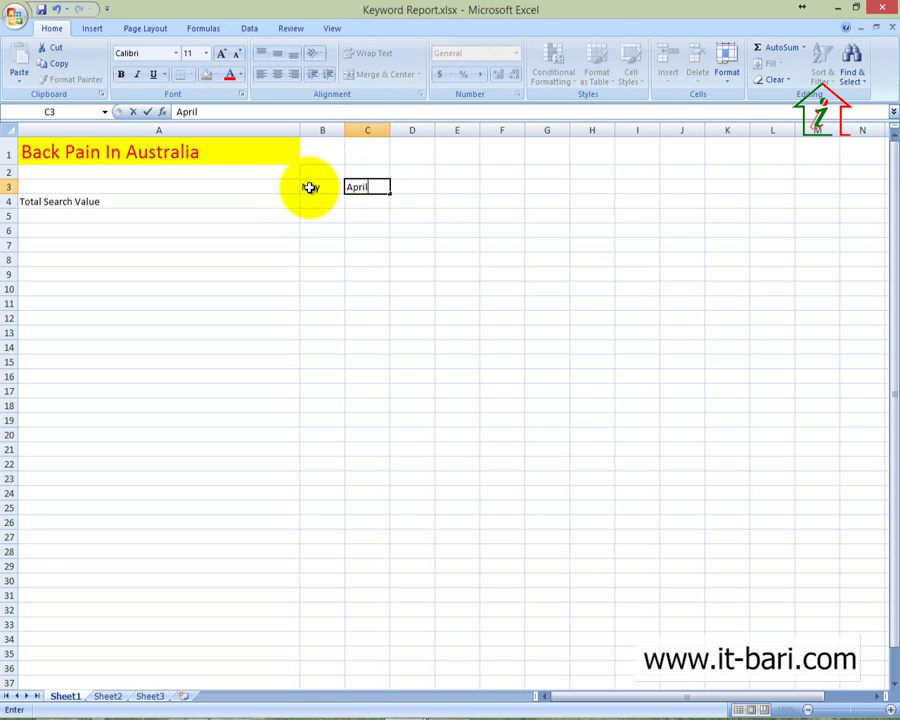
click(415, 189)
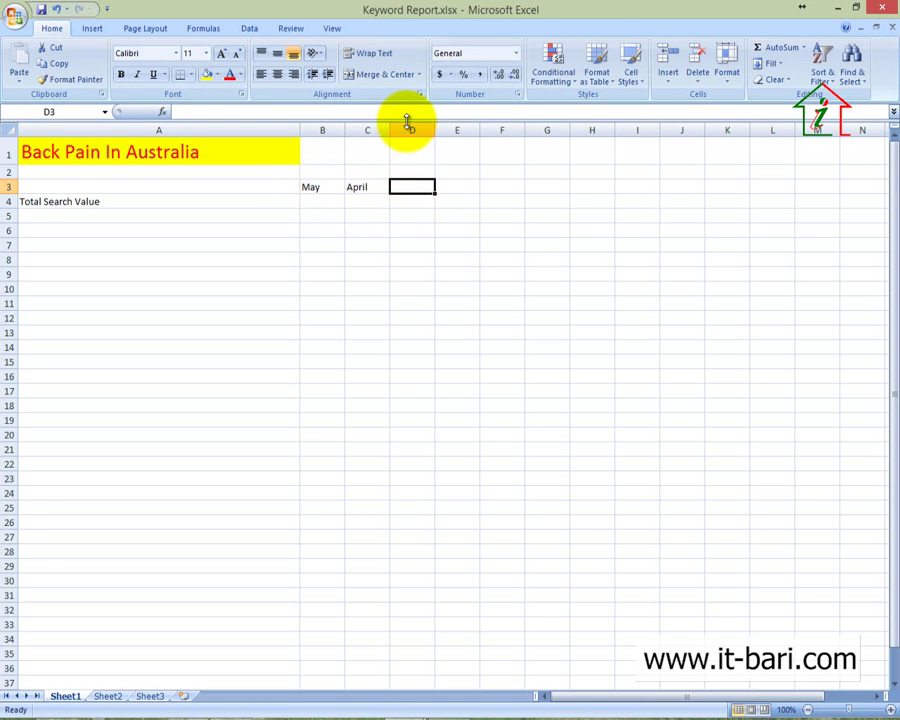
text(March)
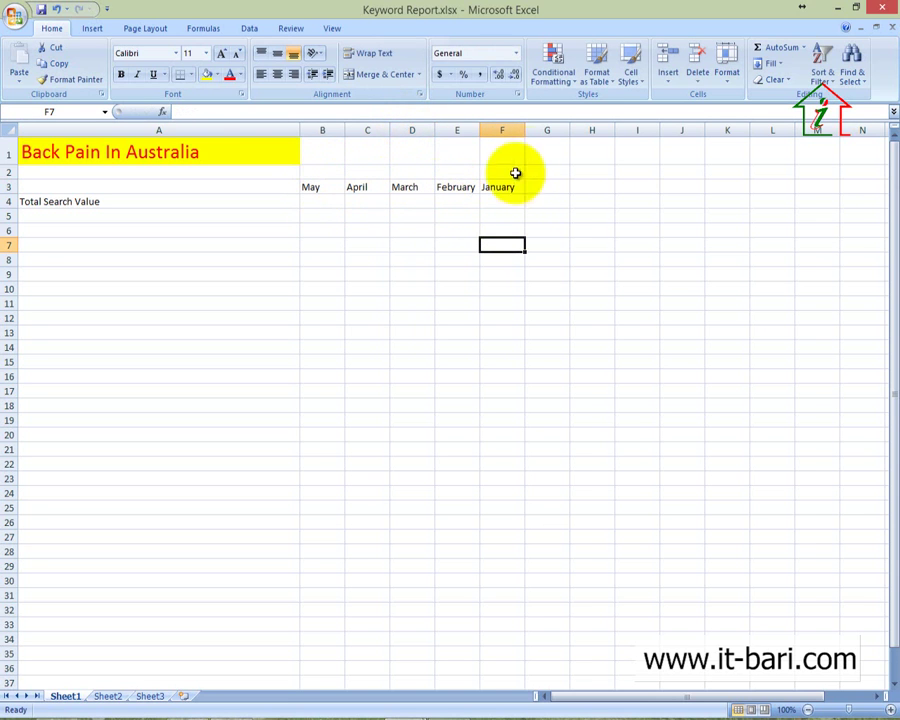
Widen columns B through F so that the month headings have more room.
drag(526, 130, 546, 131)
drag(478, 131, 496, 131)
drag(436, 132, 456, 134)
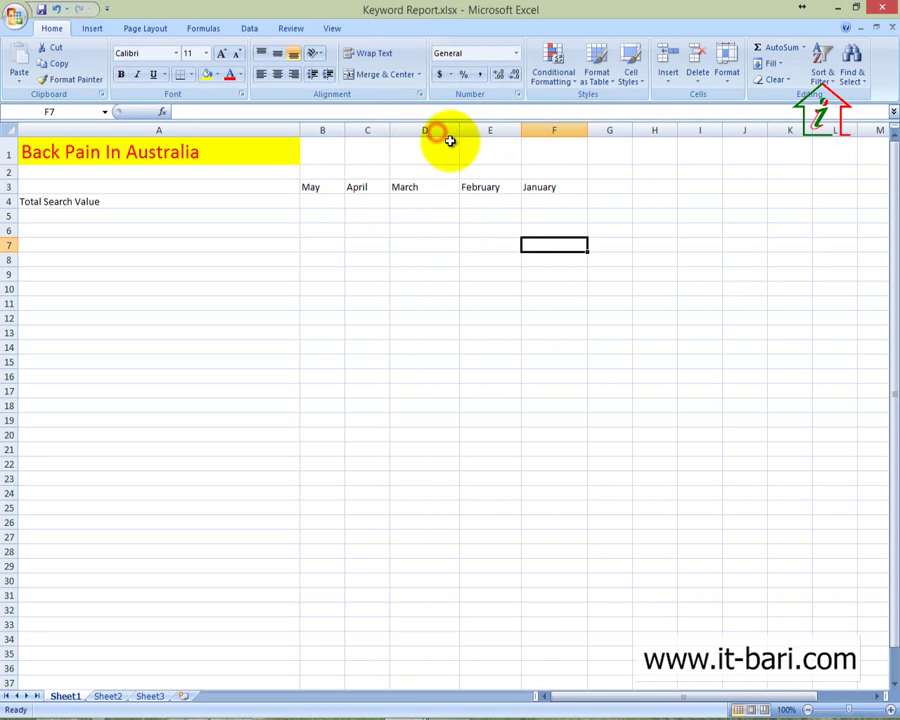
drag(392, 132, 408, 133)
drag(348, 131, 370, 133)
Centre the month headings in cells B3 to F3 and colour them and the Total Search Value label red.
drag(592, 187, 352, 188)
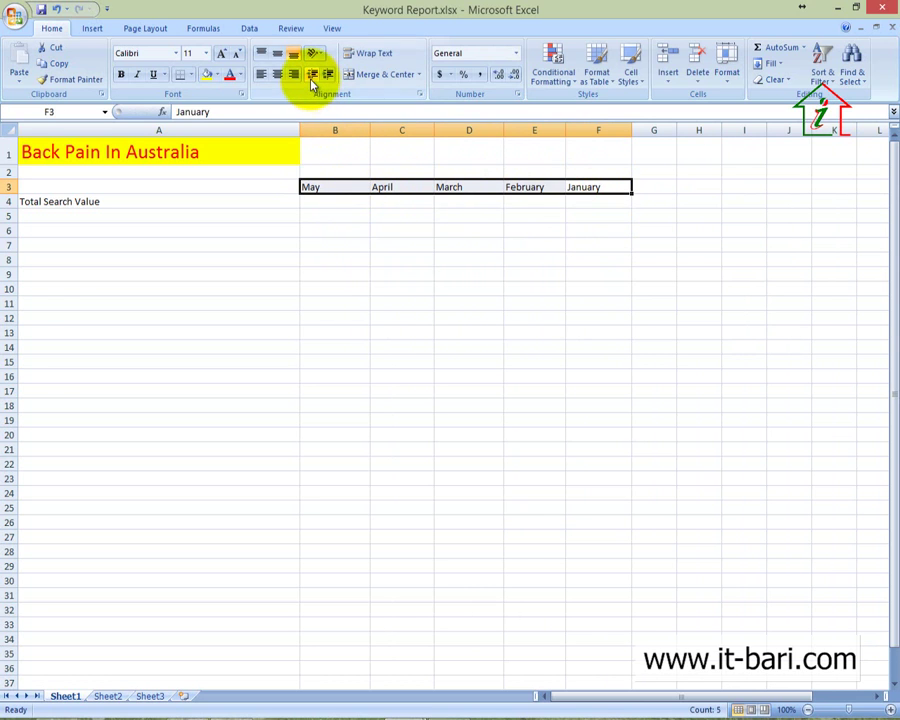
click(284, 75)
click(330, 260)
click(330, 201)
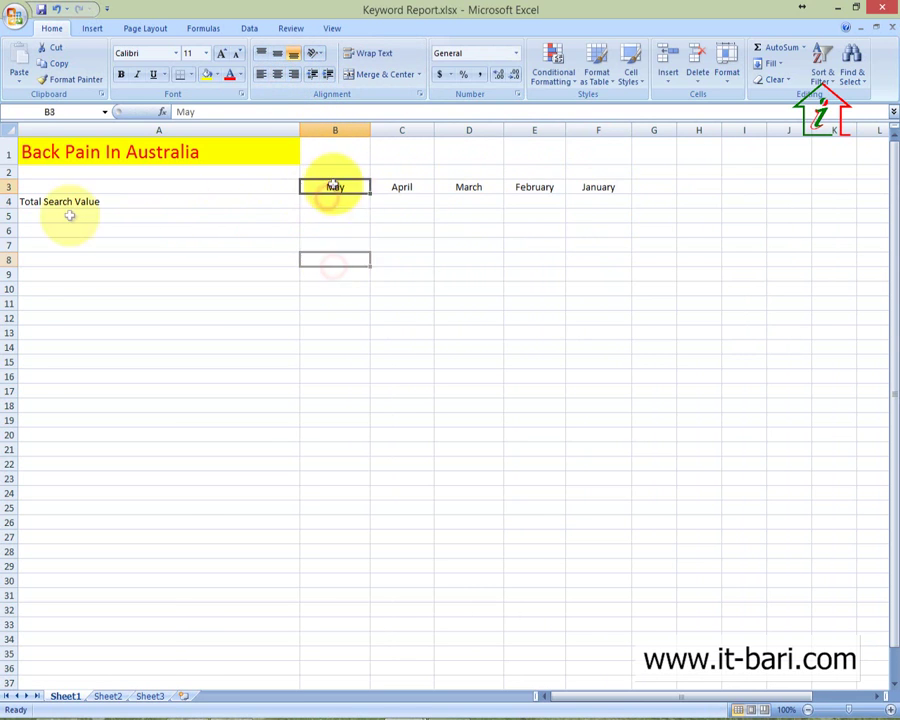
drag(335, 187, 580, 190)
click(230, 74)
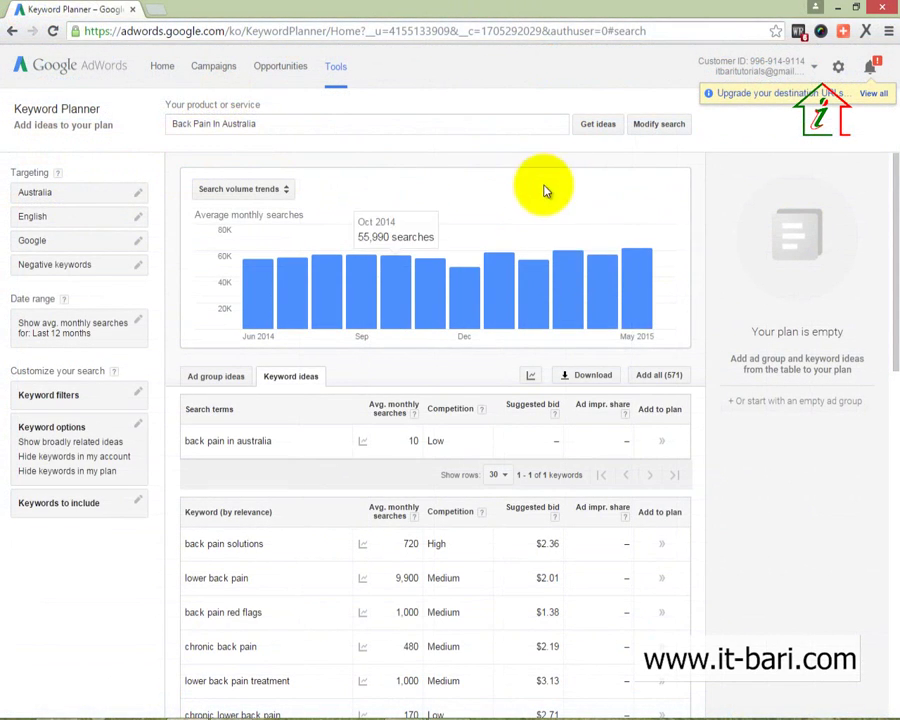
Look up the May and April 2015 search volumes in Keyword Planner and enter 61480 in B4 and 56350 in C4 of Keyword Report.xlsx.
mouse_move(637, 330)
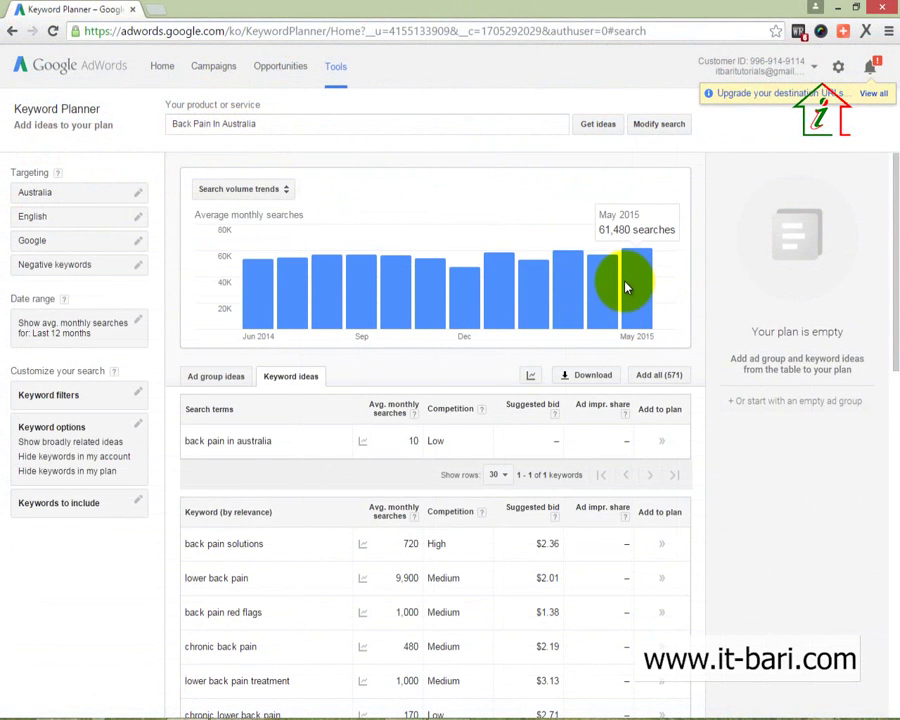
key(alt+Tab)
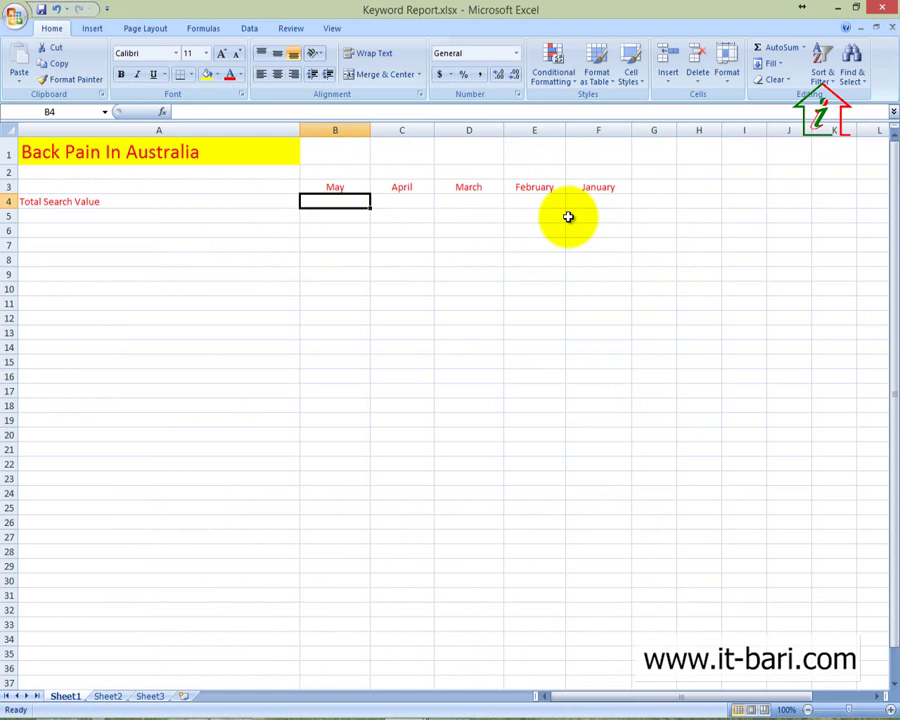
text(61480)
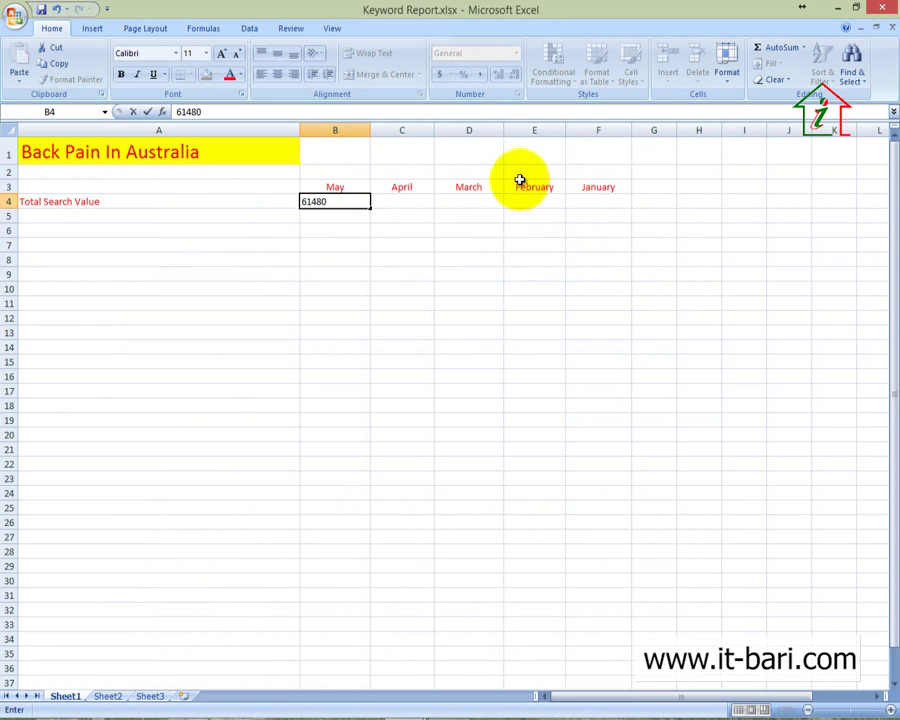
click(398, 203)
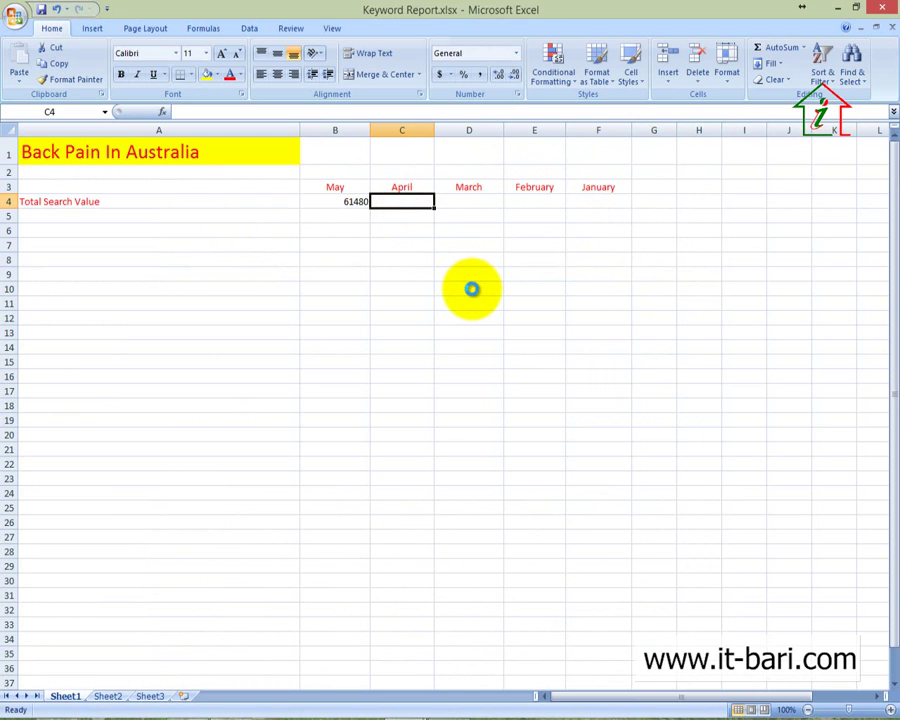
text(56350)
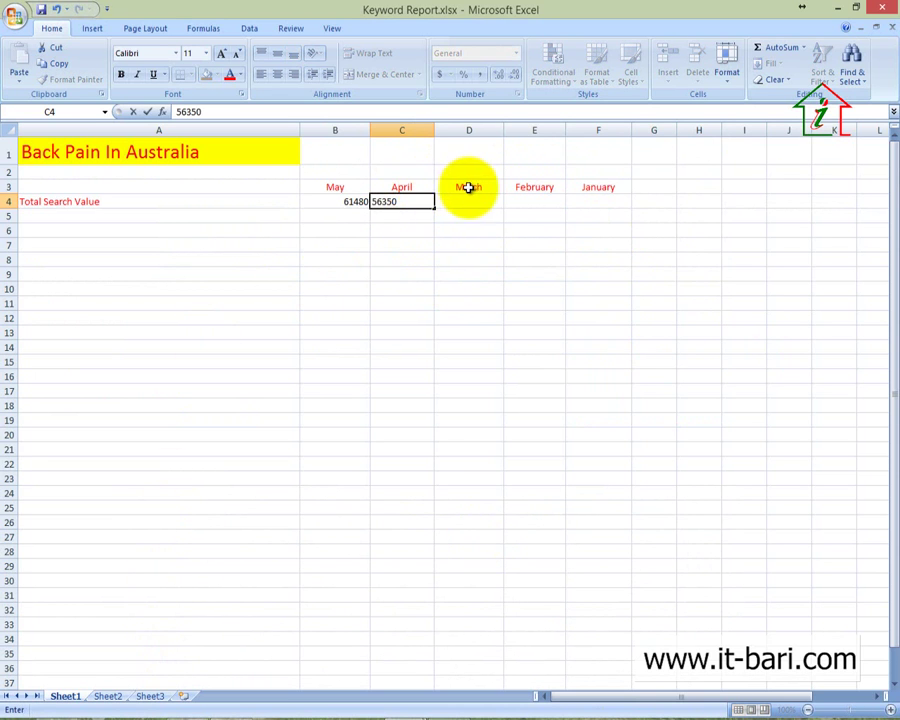
Look up the March 2015 search volume in Keyword Planner and enter 59490 in cell D4 of Keyword Report.xlsx.
click(471, 201)
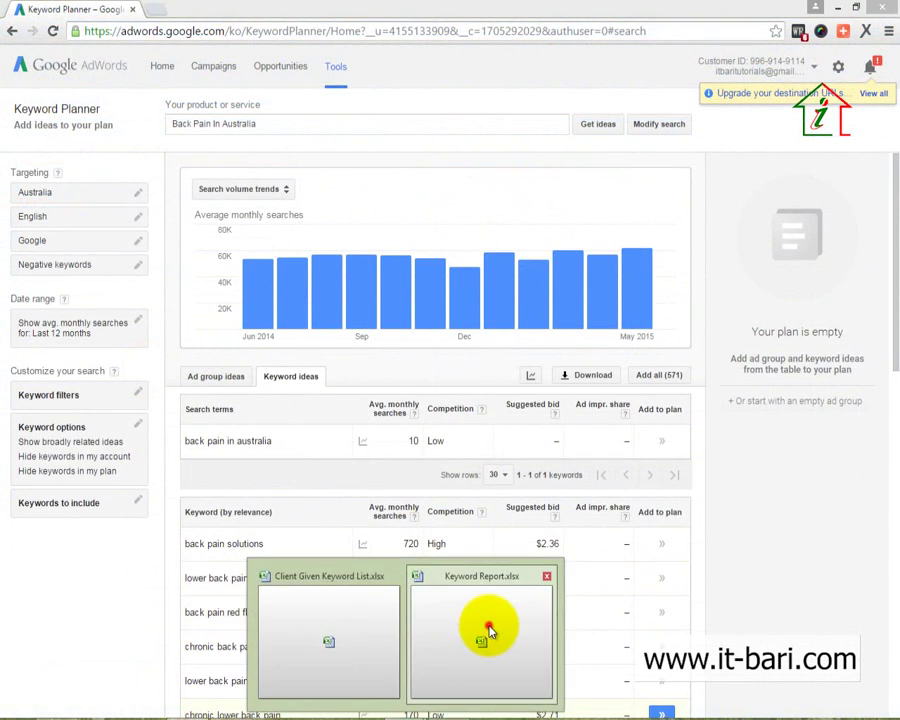
click(492, 627)
text(59)
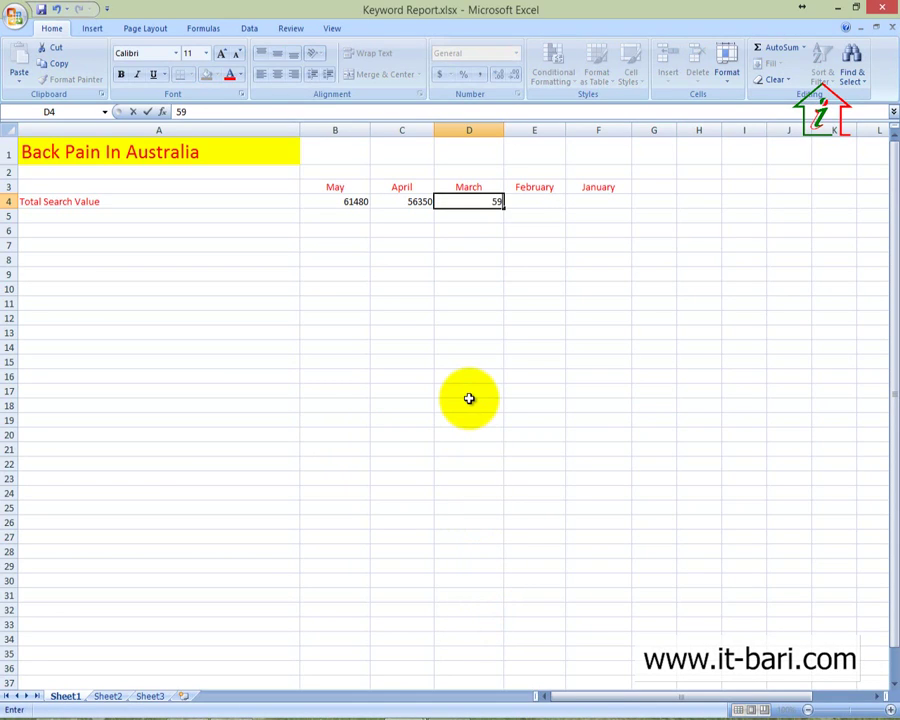
text(490)
click(532, 197)
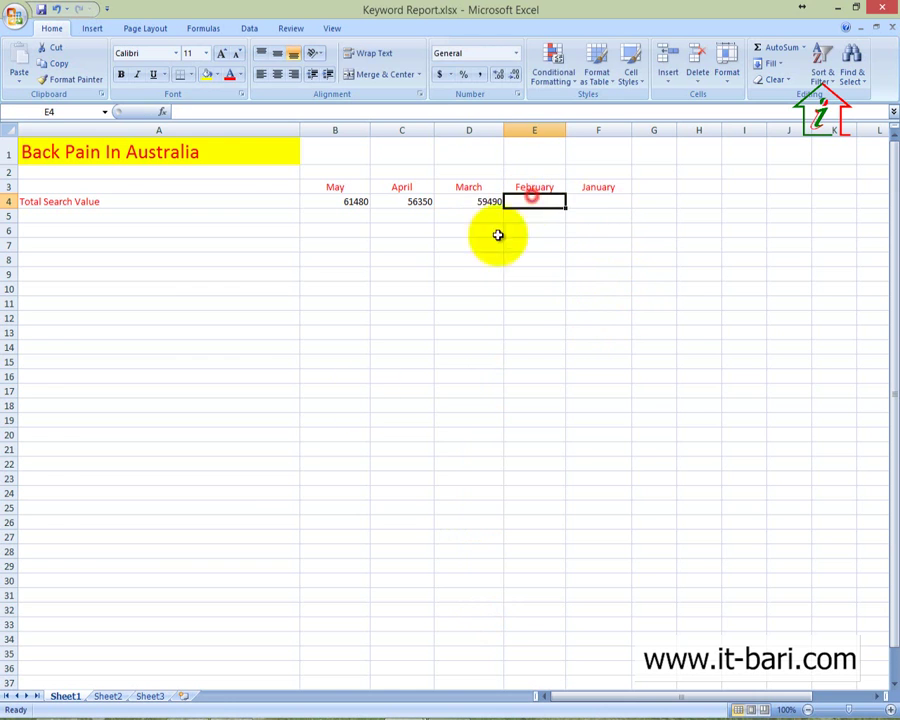
Look up the February 2015 search volume in Keyword Planner and enter 52520 in cell E4 of Keyword Report.xlsx.
click(193, 710)
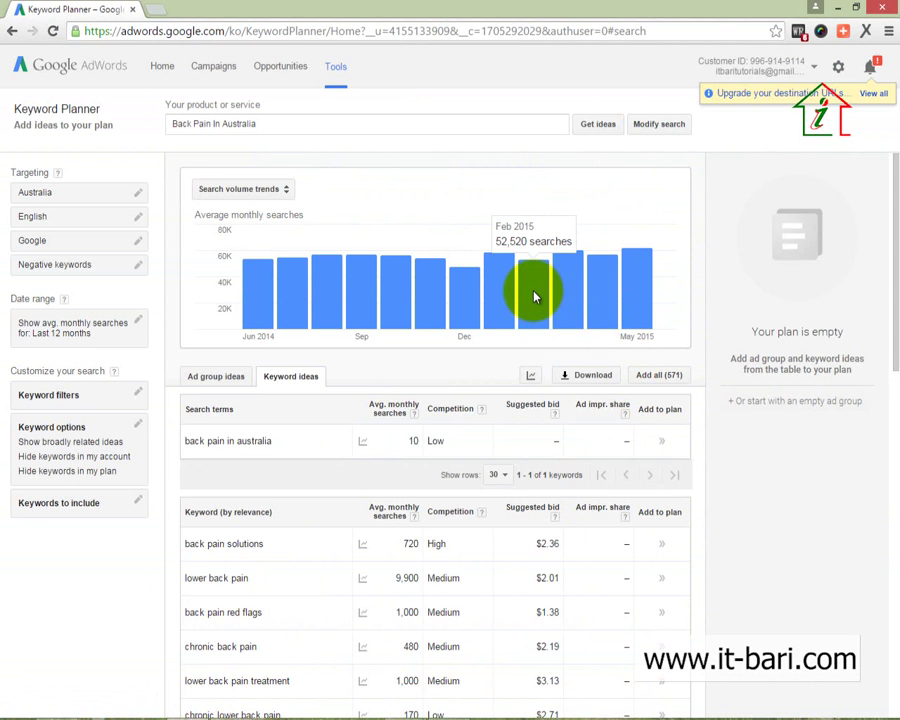
mouse_move(446, 710)
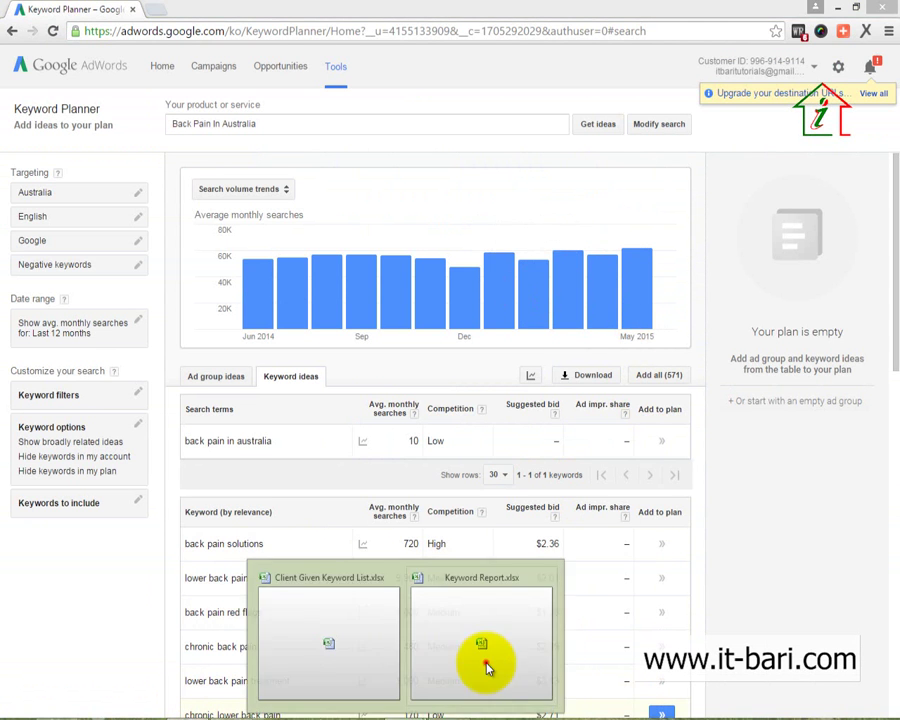
click(485, 660)
text(52520)
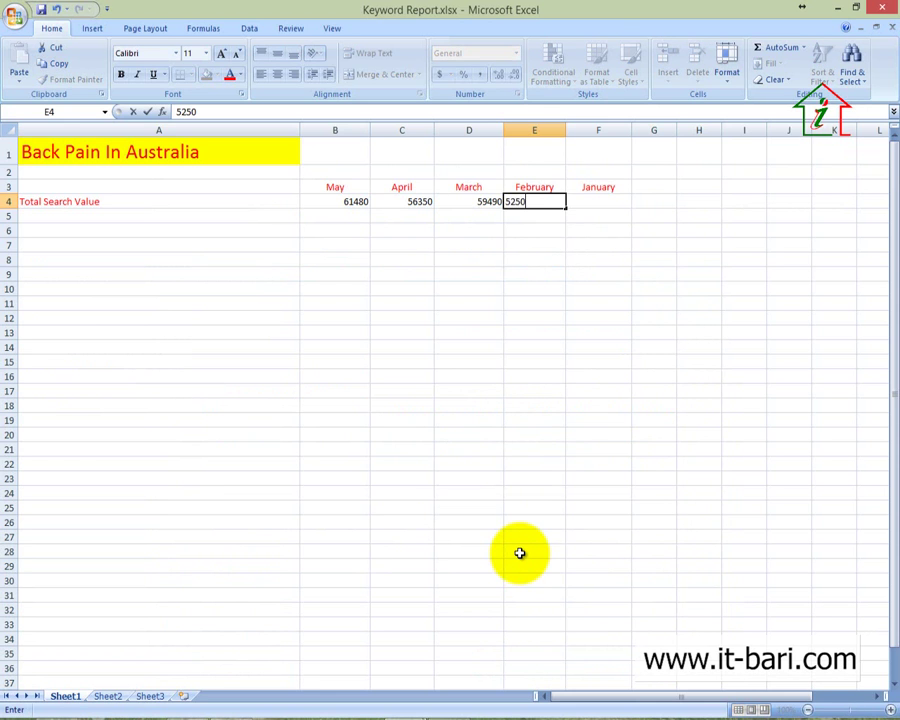
click(594, 203)
Look up the January 2015 search volume in Keyword Planner and enter 58250 in cell F4 of Keyword Report.xlsx.
click(193, 710)
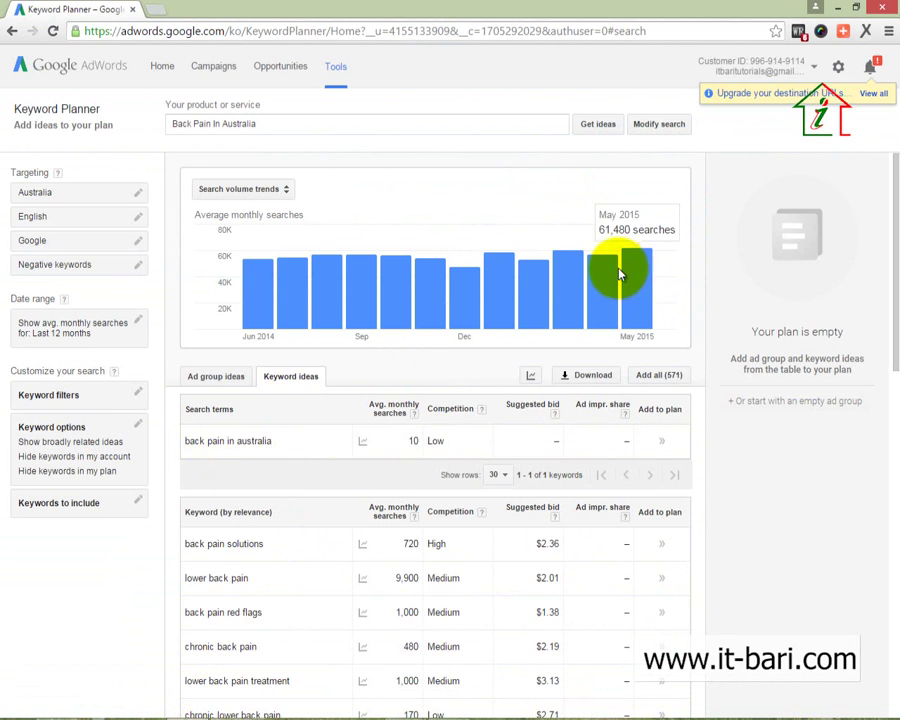
mouse_move(522, 290)
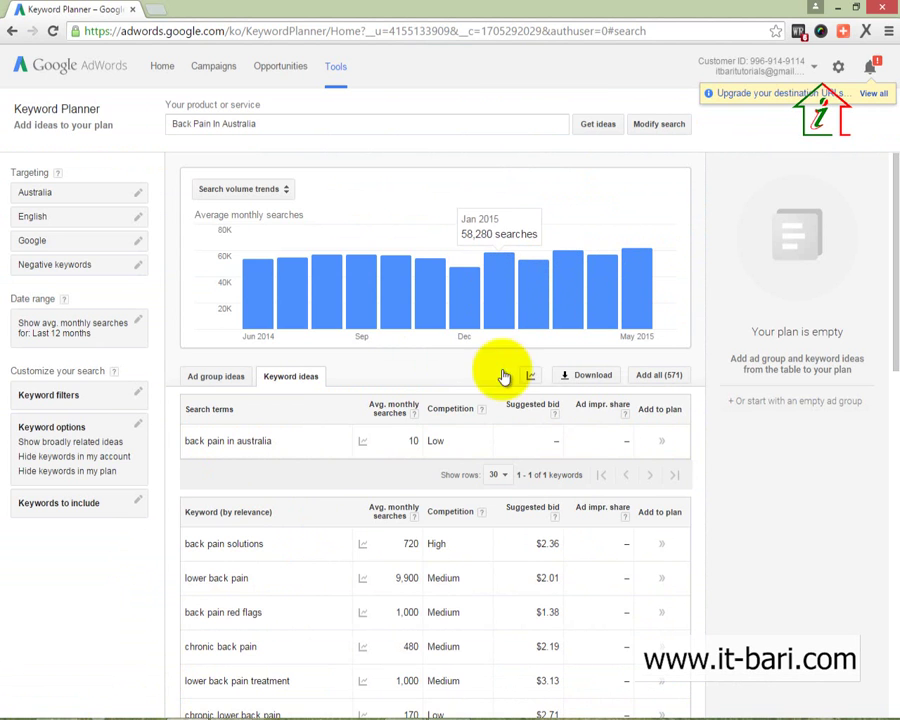
mouse_move(632, 712)
click(476, 642)
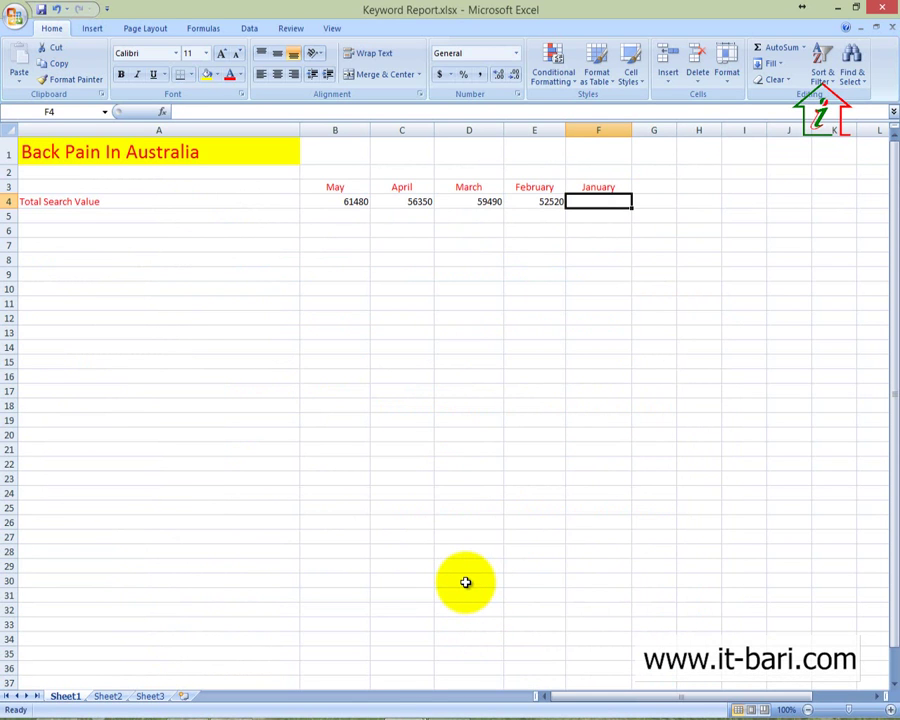
text(58250)
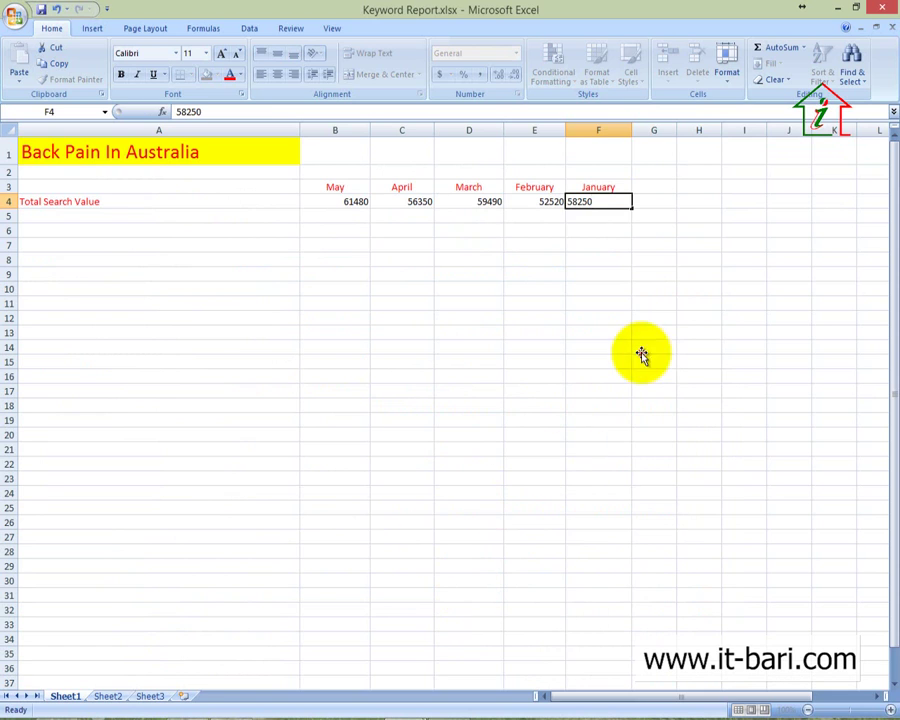
click(639, 348)
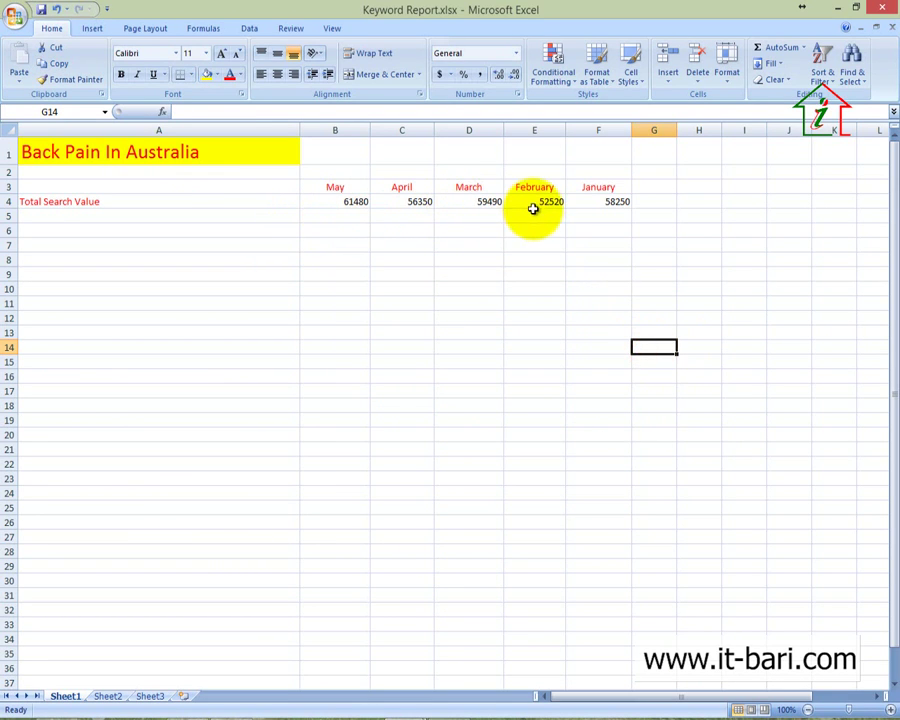
Review the monthly search values in cells B4 to F4 to see how they develop from January to May.
click(600, 201)
click(549, 201)
click(490, 201)
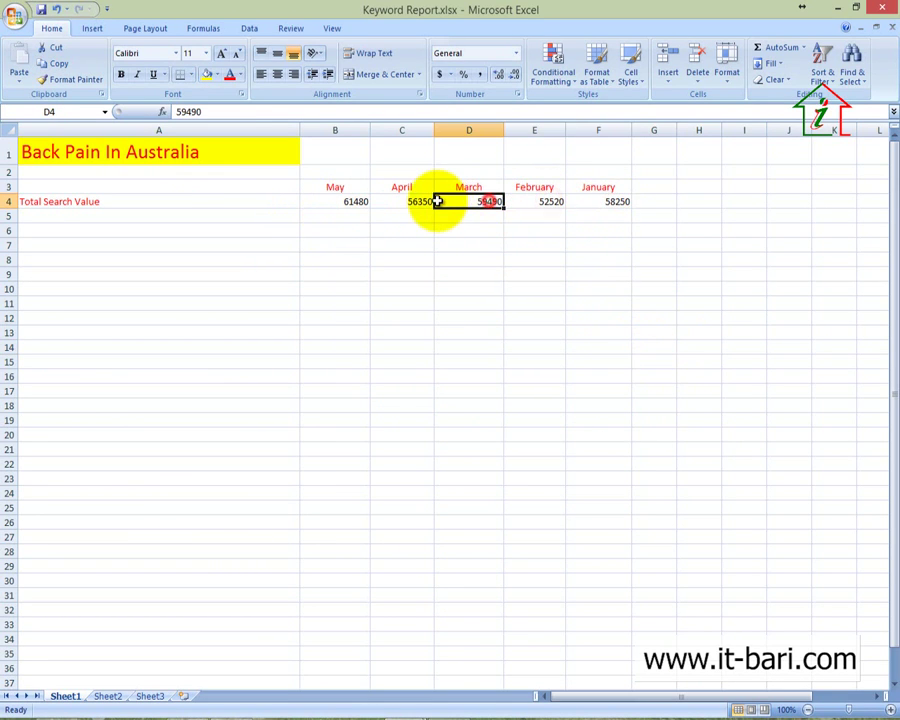
click(415, 201)
click(357, 200)
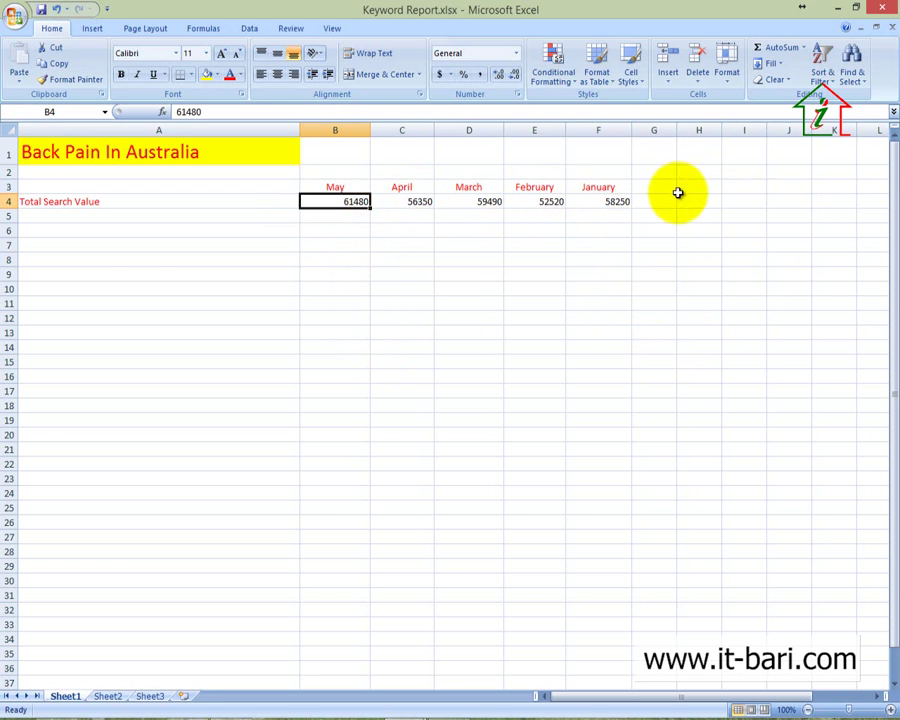
click(100, 257)
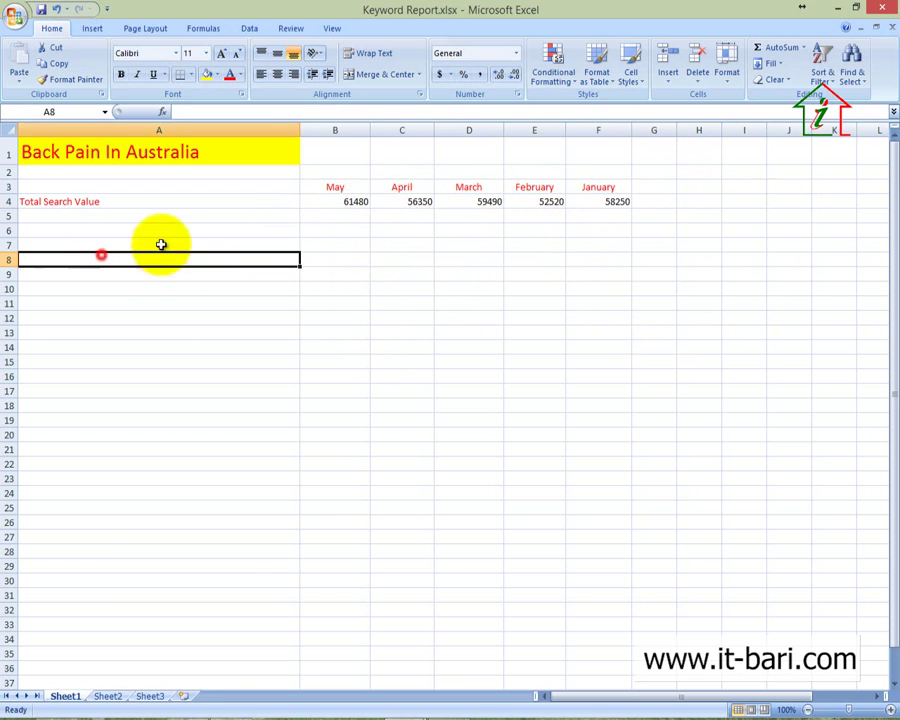
click(338, 199)
drag(445, 201, 604, 201)
click(482, 262)
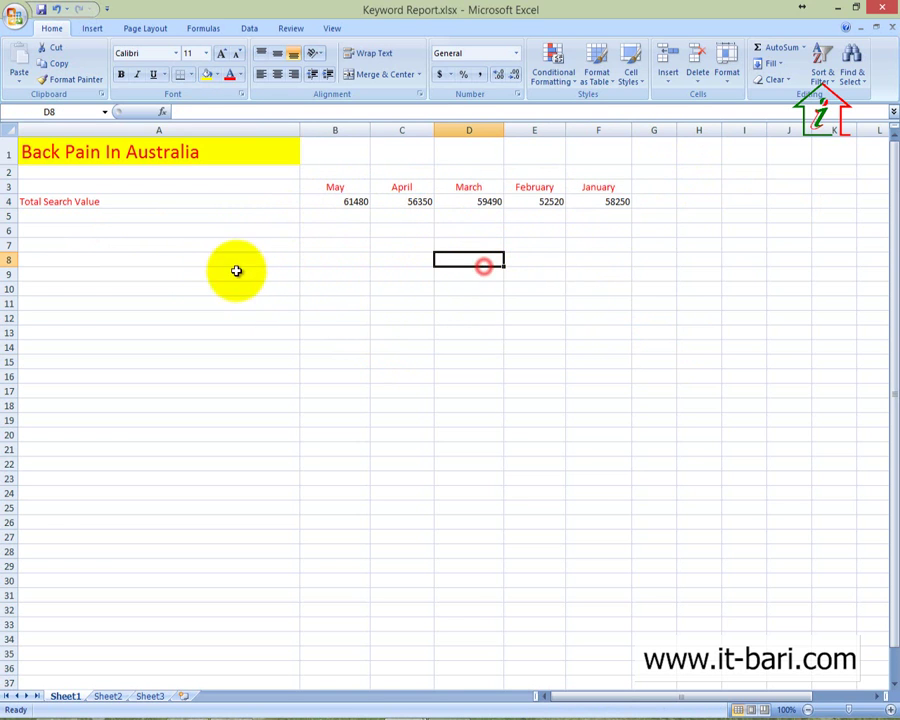
click(110, 217)
drag(321, 202, 649, 186)
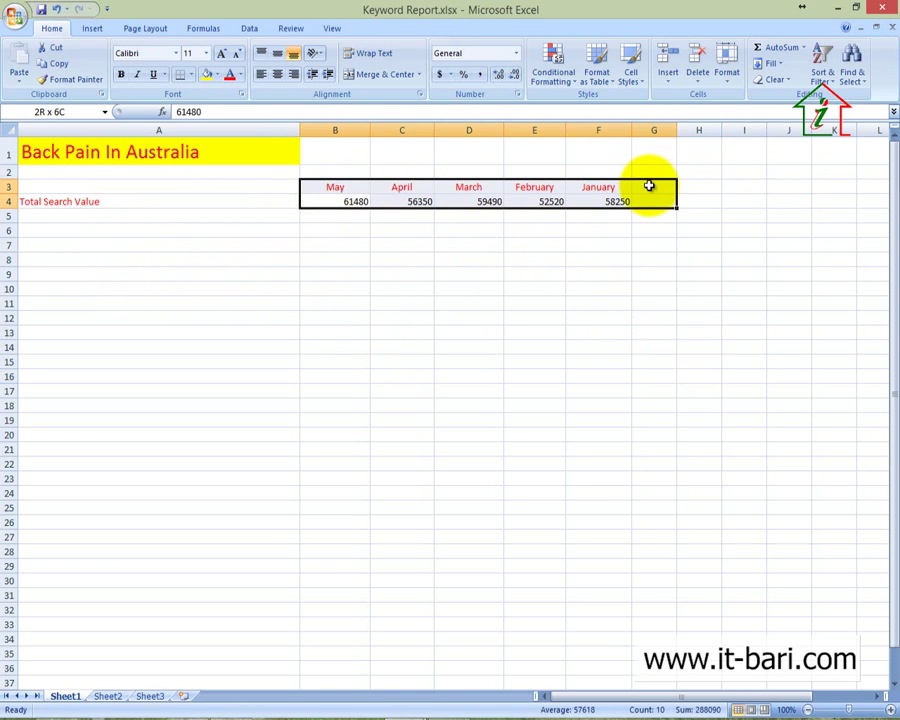
click(709, 201)
Add the heading "Remarks" in cell G3 and widen column G.
click(659, 185)
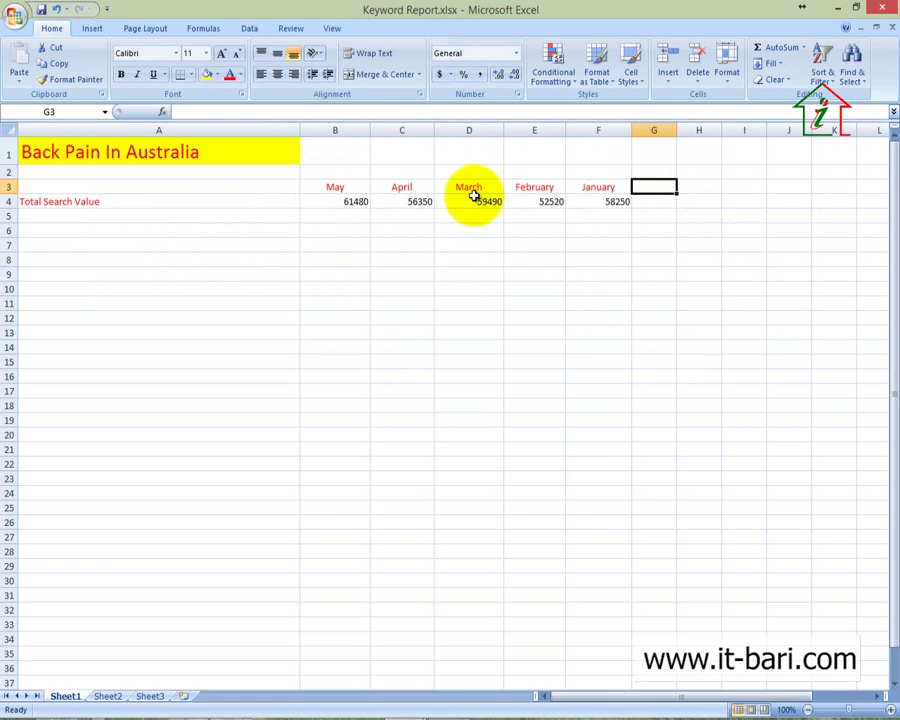
text(Remarks)
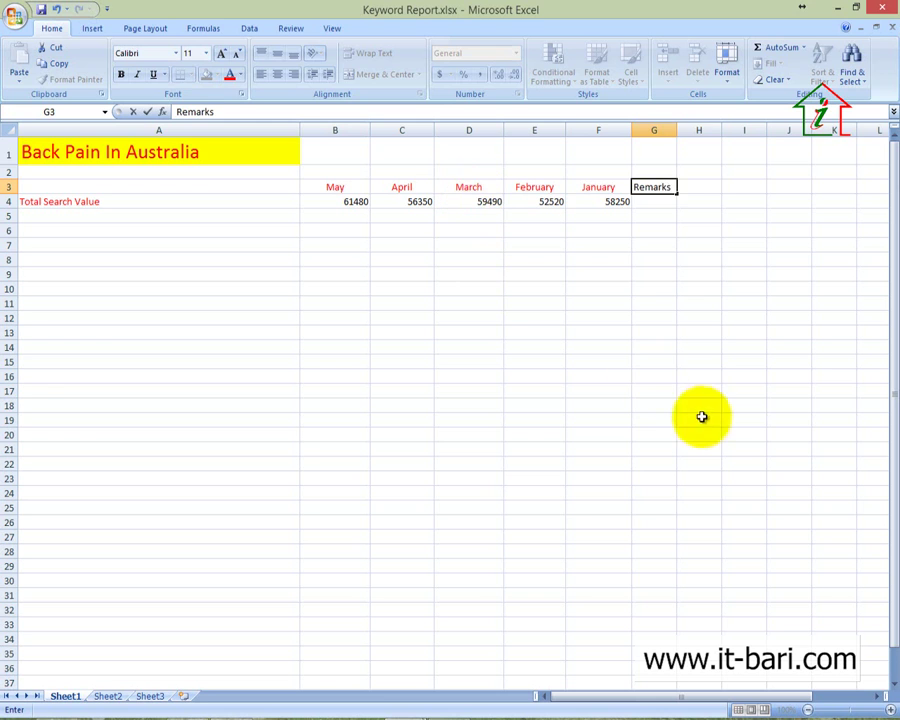
click(700, 418)
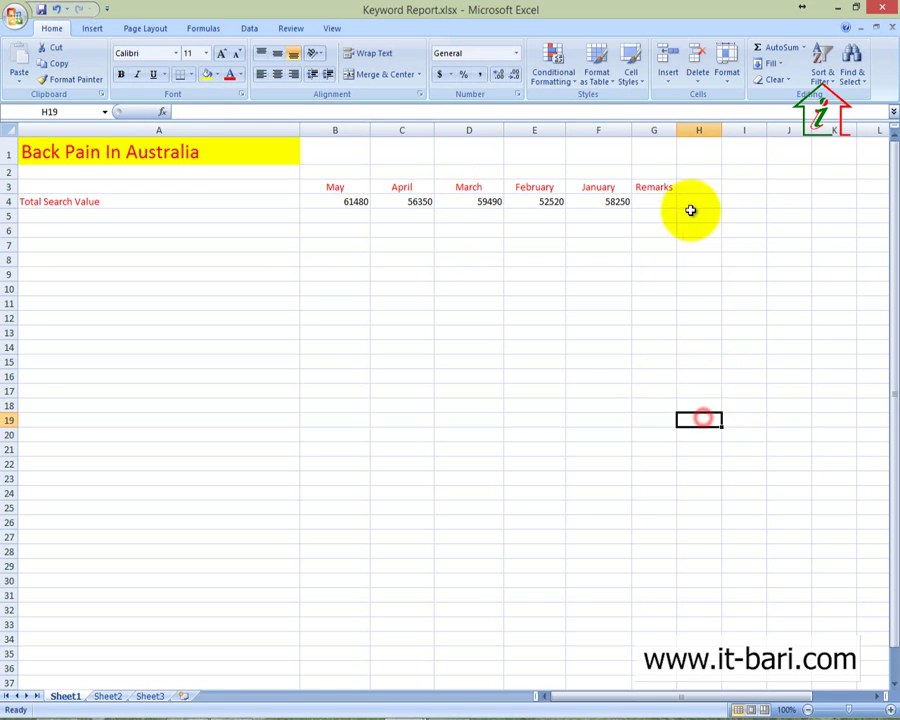
drag(677, 131, 702, 131)
Enter "Increasing" in cell G4 under Remarks and align it to the right of the cell.
click(657, 201)
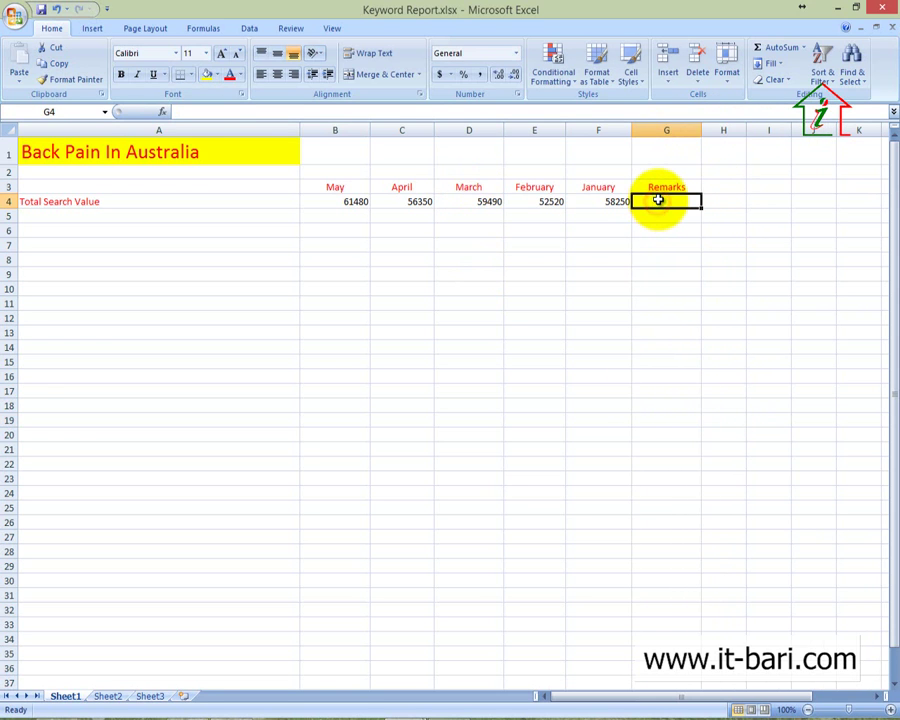
text(Increa)
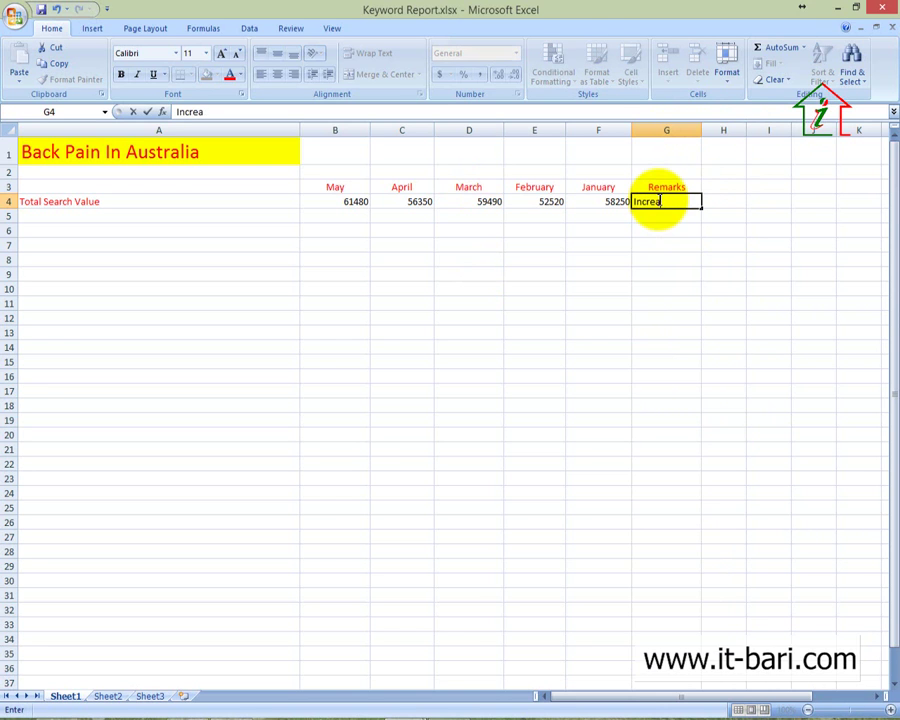
click(668, 302)
click(648, 199)
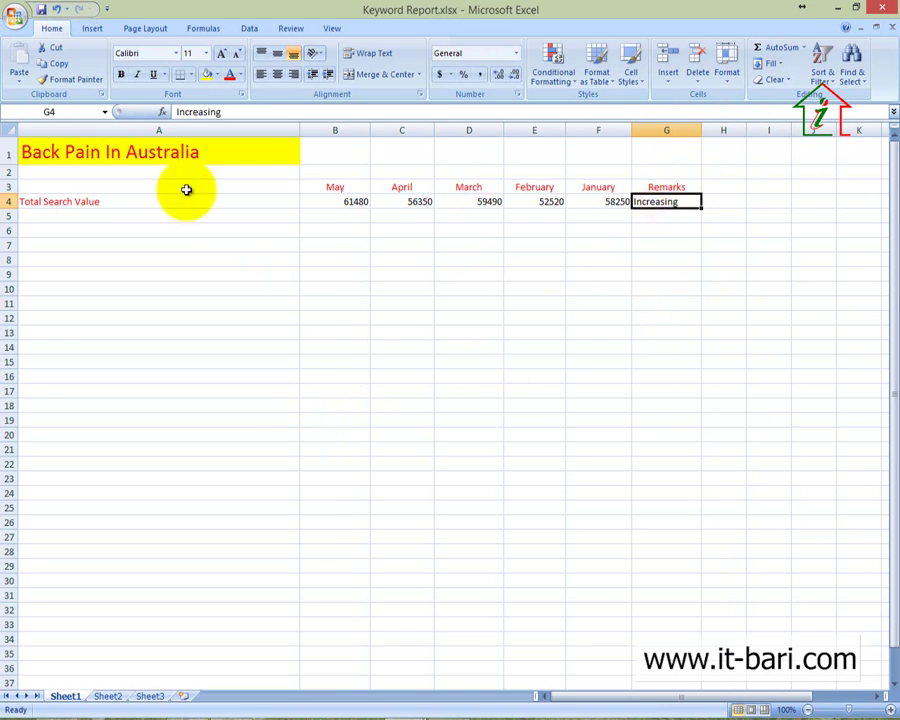
click(293, 74)
click(256, 259)
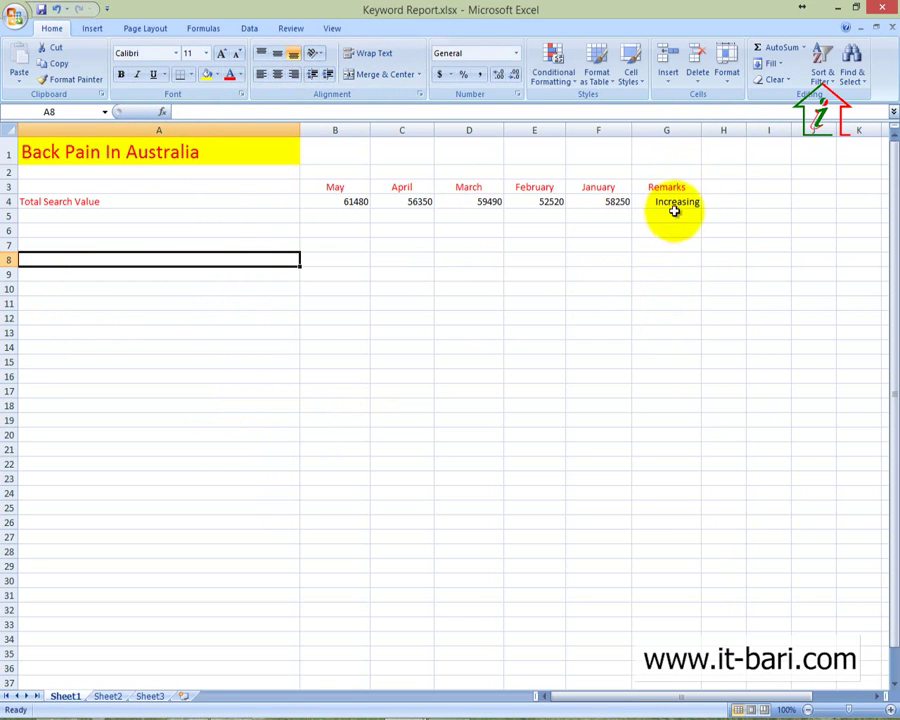
click(66, 248)
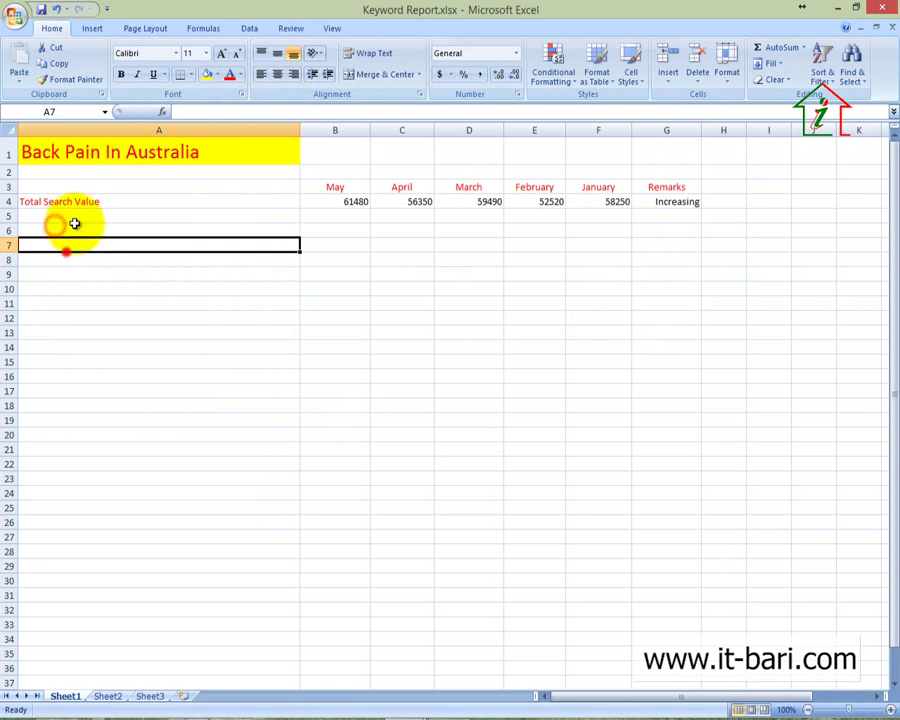
click(79, 203)
drag(340, 202, 645, 197)
click(605, 286)
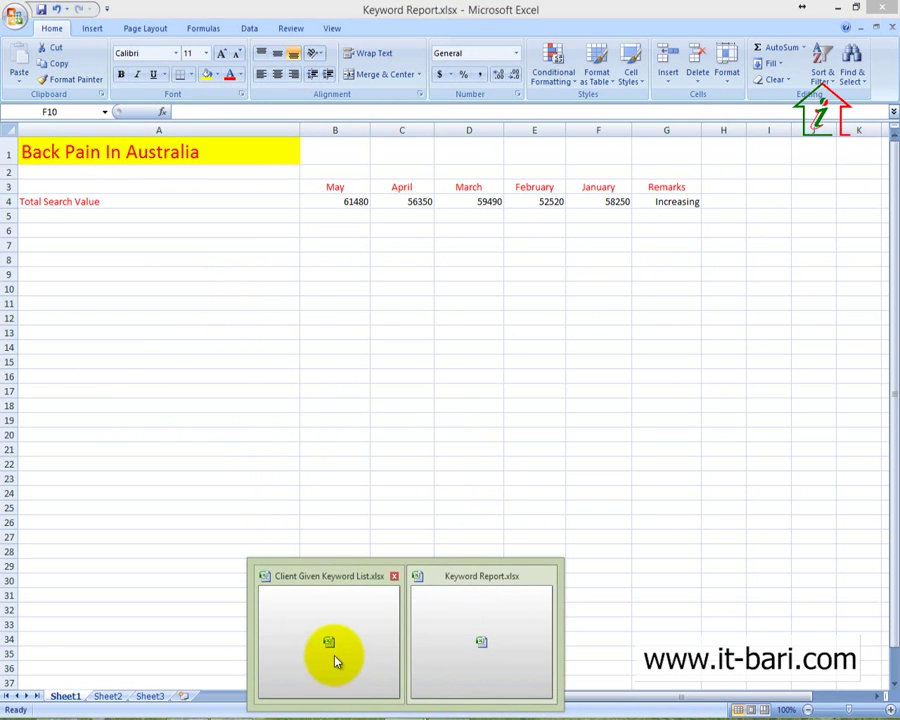
Switch to Client Given Keyword List.xlsx and copy the "Exact Search Value" label from cell A17.
click(334, 652)
click(74, 378)
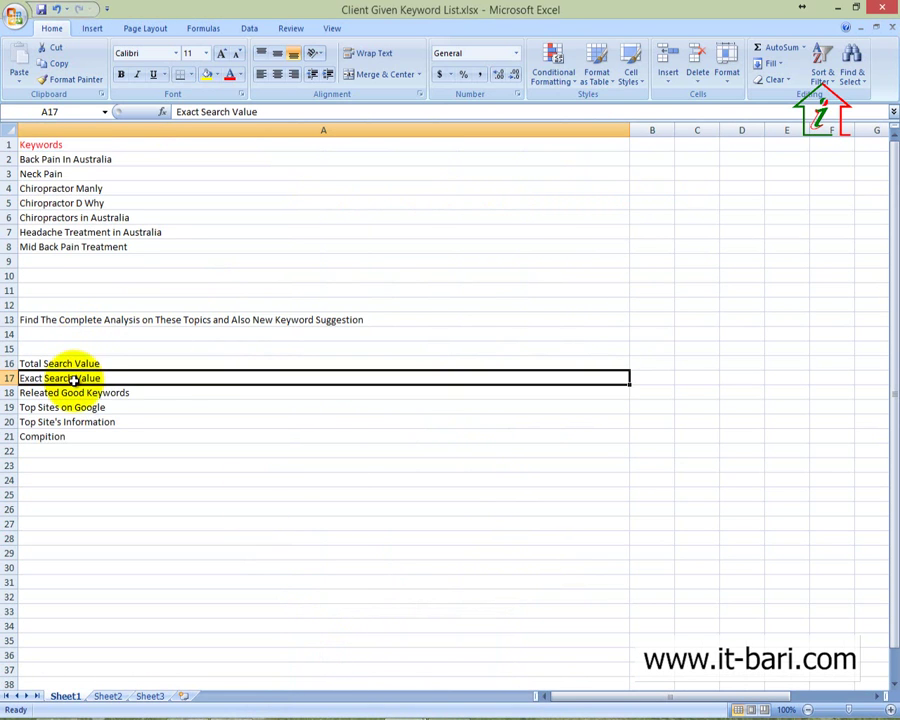
key(ctrl+c)
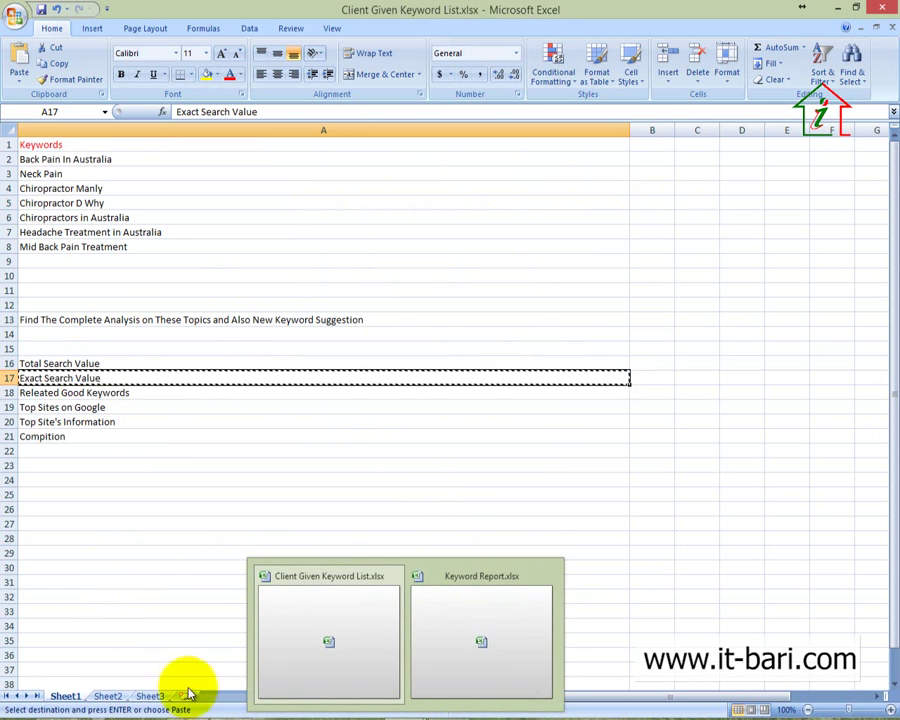
Switch to Keyword Planner and check the monthly search chart for the exact term "back pain in australia".
click(745, 712)
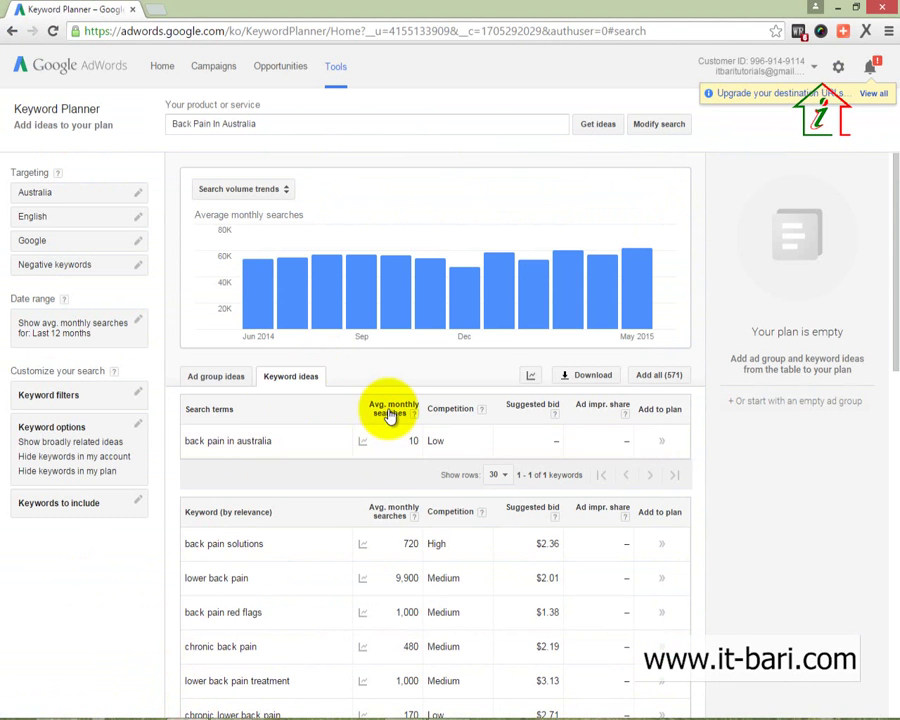
mouse_move(362, 443)
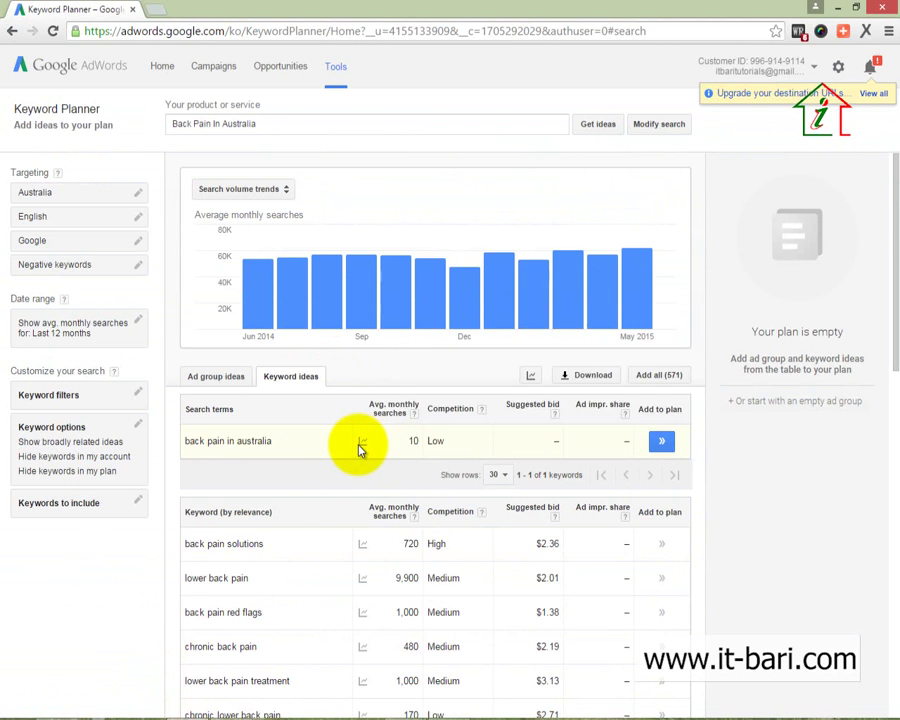
mouse_move(405, 363)
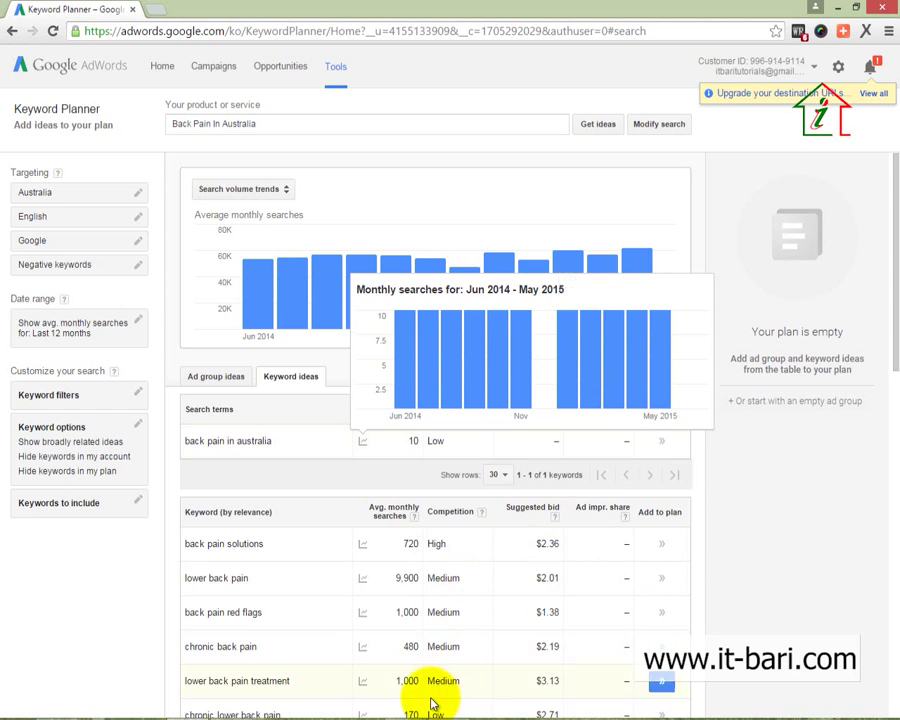
Paste "Exact Search Value" into cell A5 of Keyword Report.xlsx and set its font colour to red.
click(396, 712)
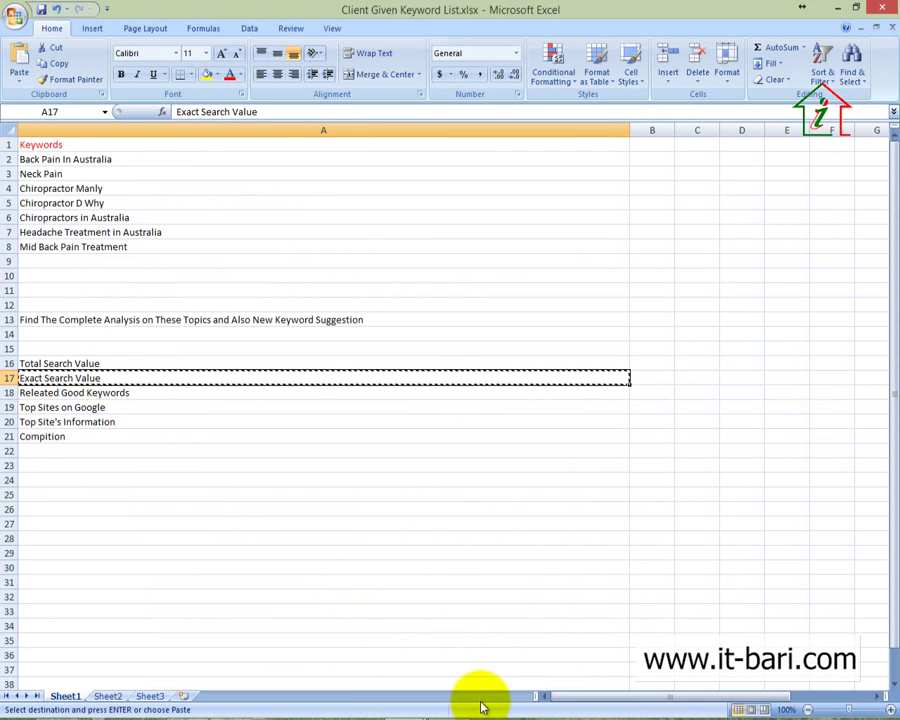
mouse_move(408, 712)
click(478, 648)
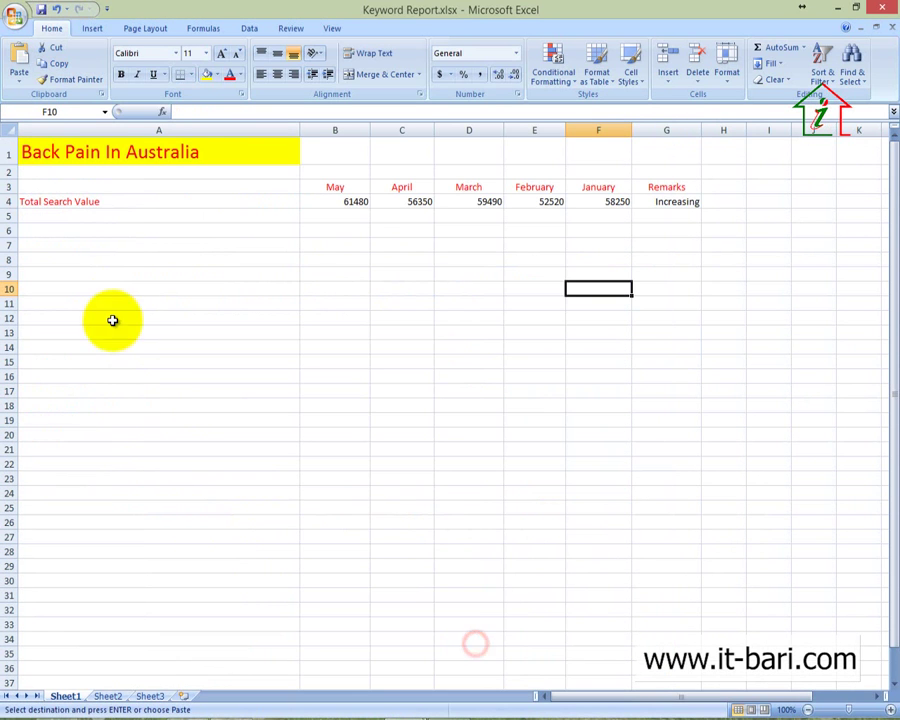
click(41, 214)
key(ctrl+v)
click(330, 216)
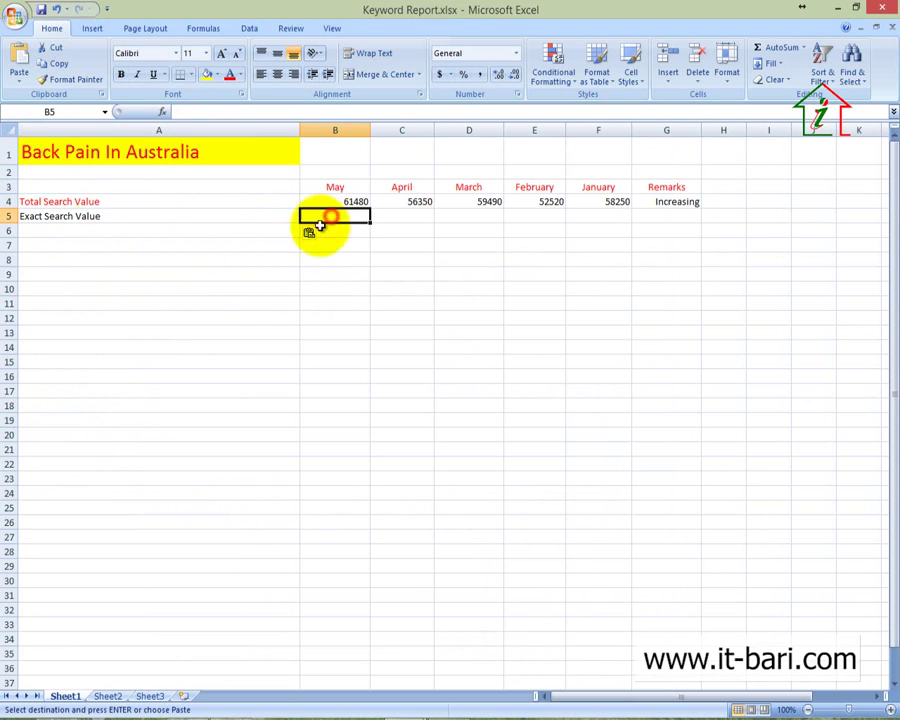
click(90, 217)
click(230, 77)
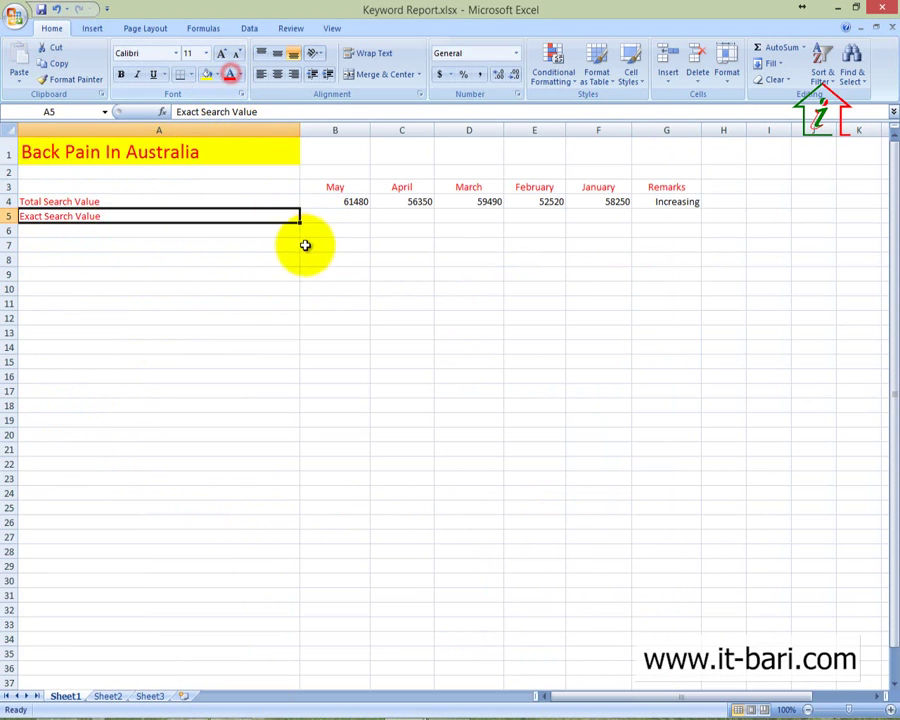
Enter 10 in cell B5 as the exact search value for May.
click(340, 214)
text(10)
click(301, 274)
Copy the May exact search value from B5 into cells C5 to F5 for April through January.
click(345, 216)
key(ctrl+c)
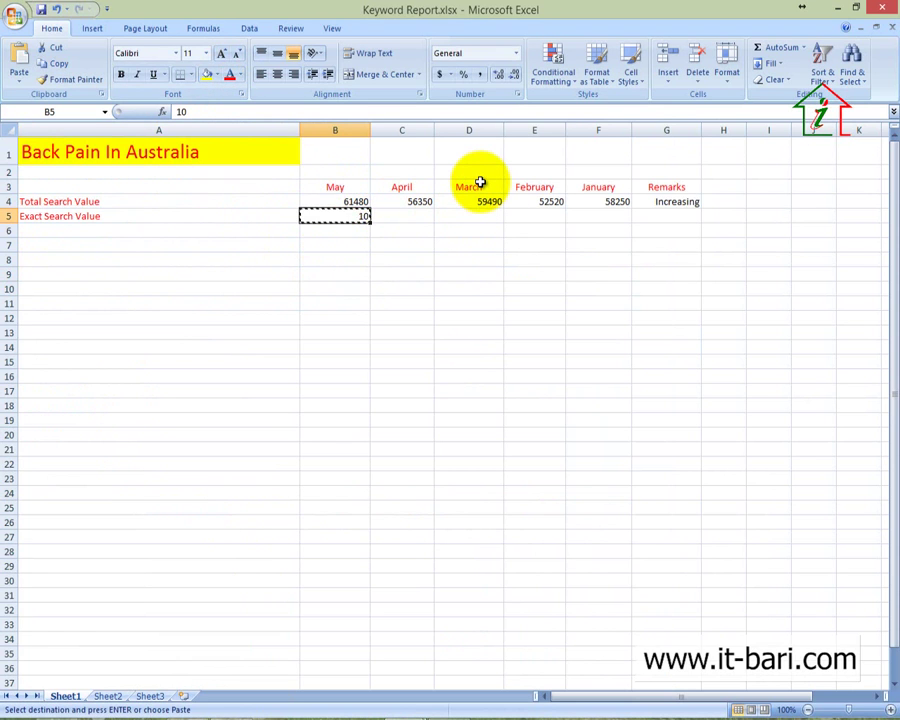
key(Right)
key(Right)
key(ctrl+v)
key(Right)
key(ctrl+Right)
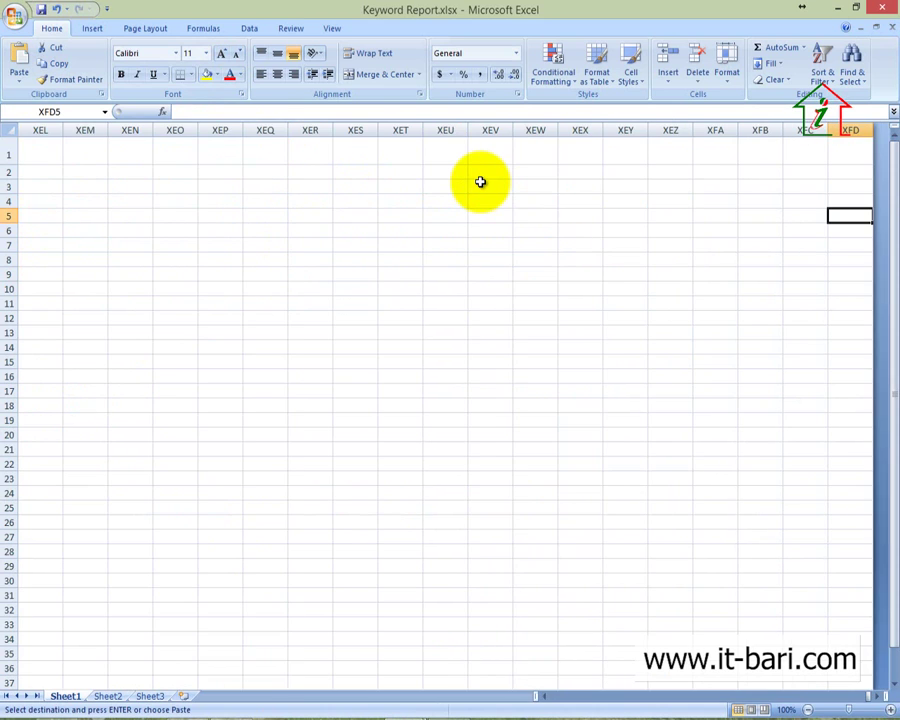
key(Home)
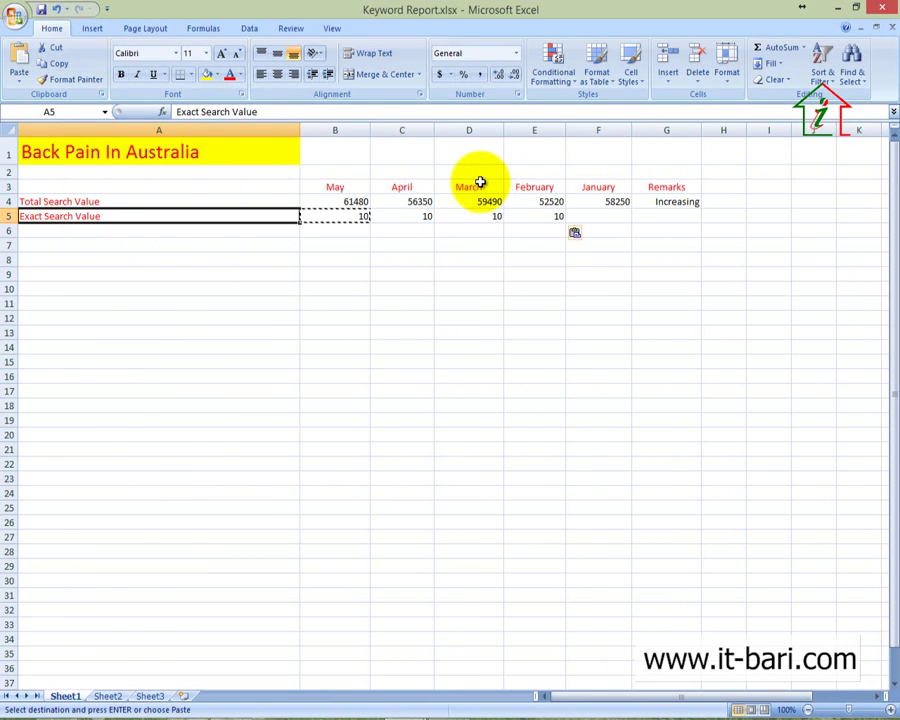
click(620, 214)
key(ctrl+v)
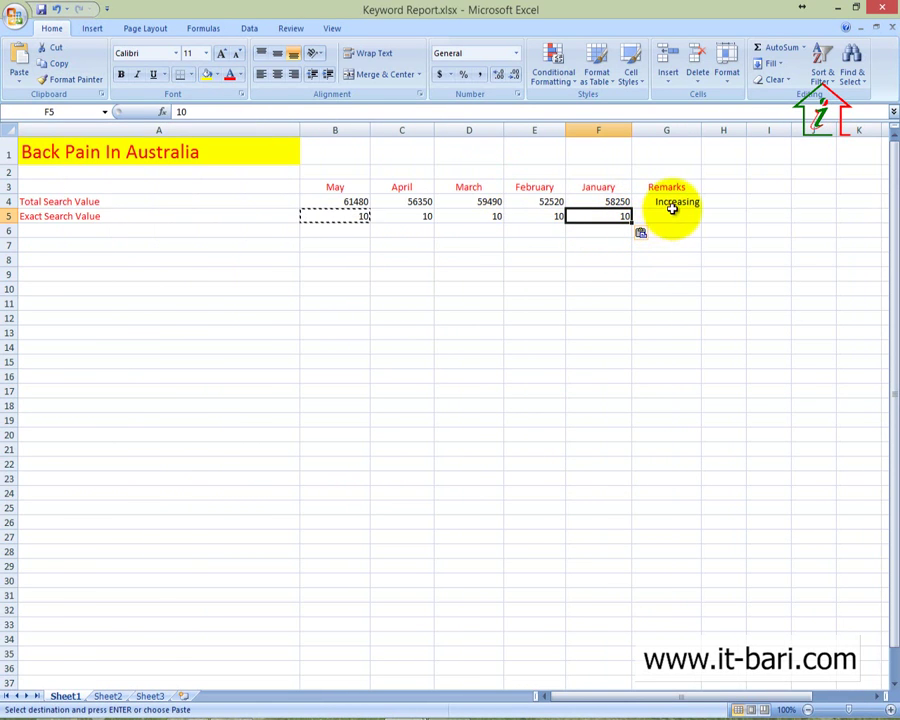
Enter "Constant" in cell G5 under Remarks and align it to the right of the cell.
click(676, 202)
click(667, 217)
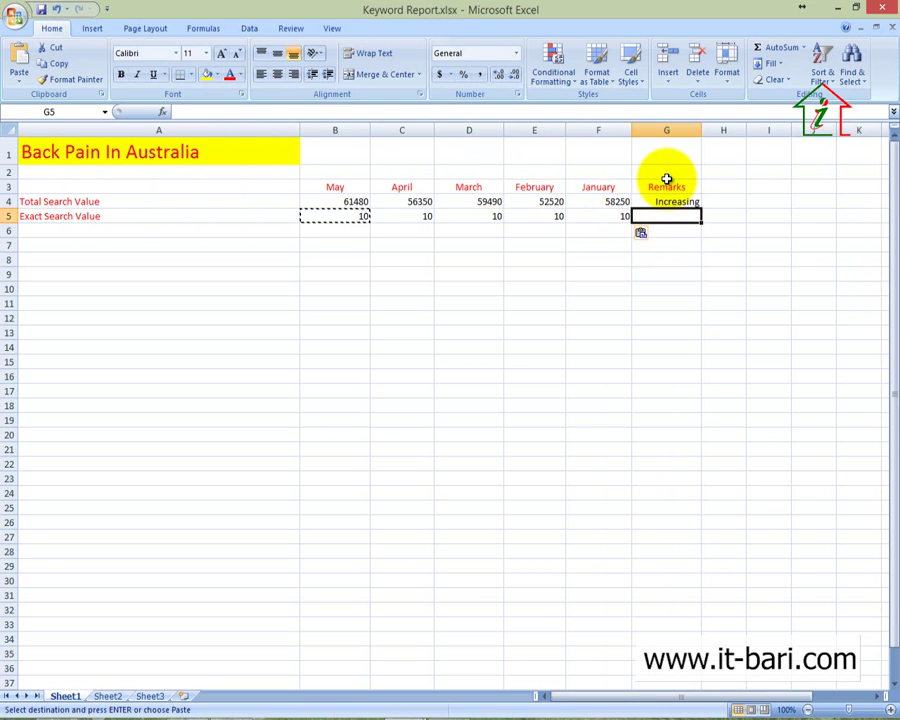
text(Constant)
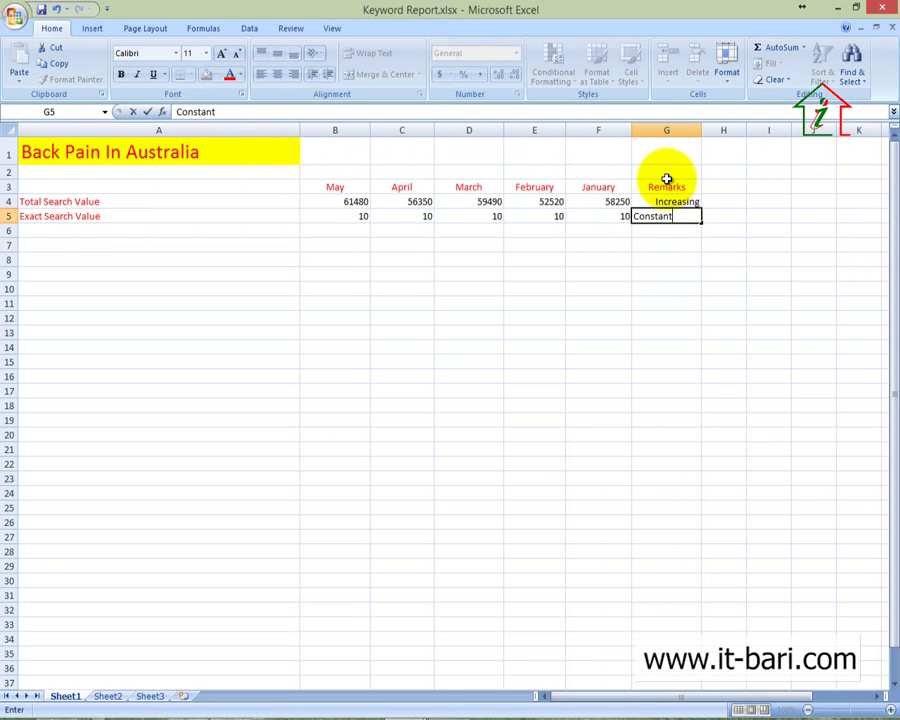
click(650, 276)
click(677, 214)
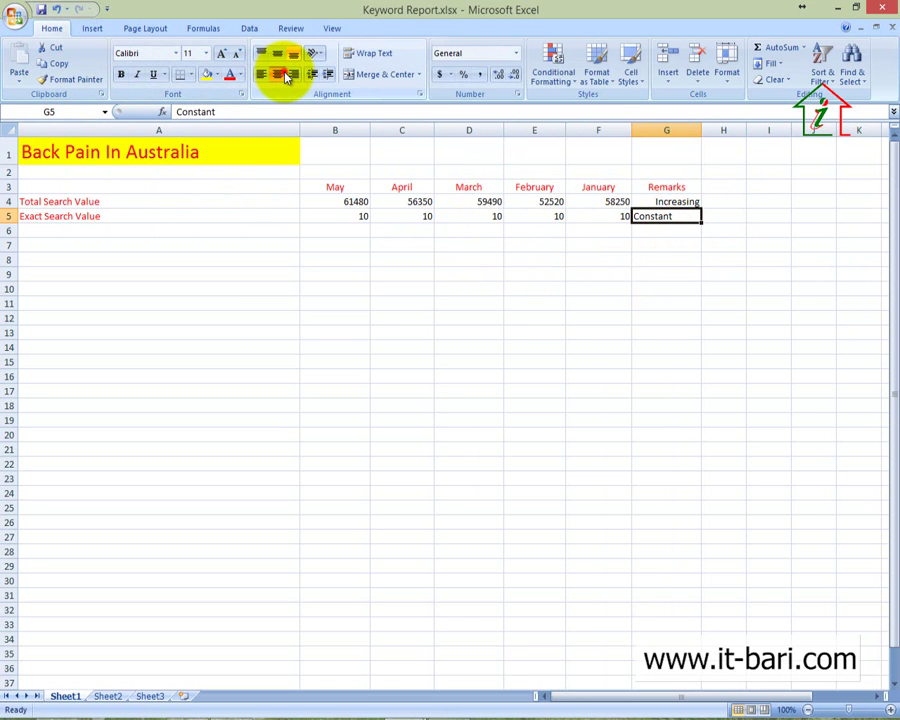
click(293, 75)
click(210, 343)
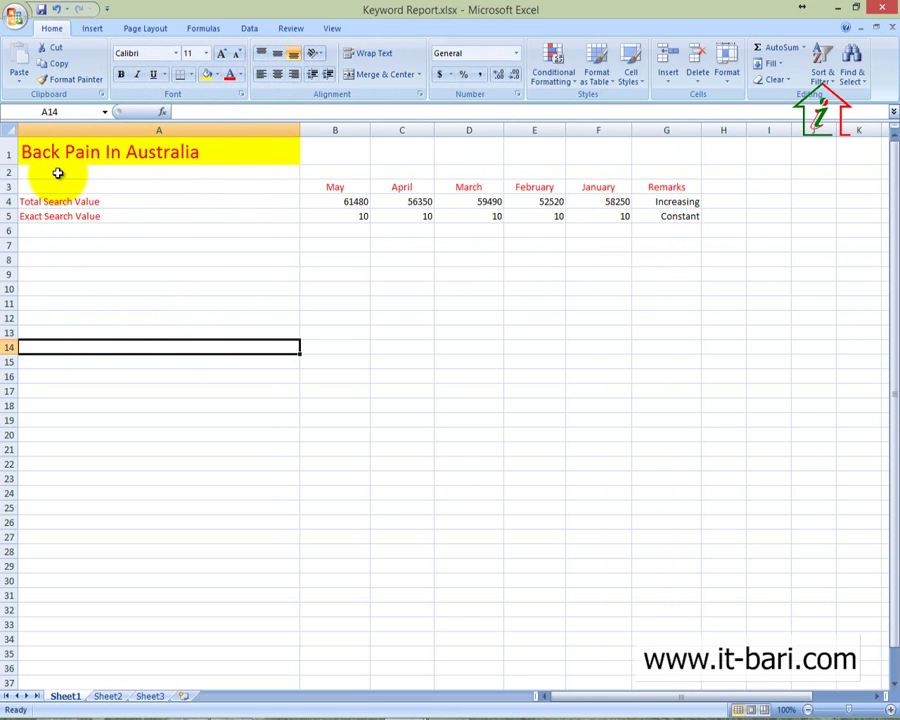
click(30, 151)
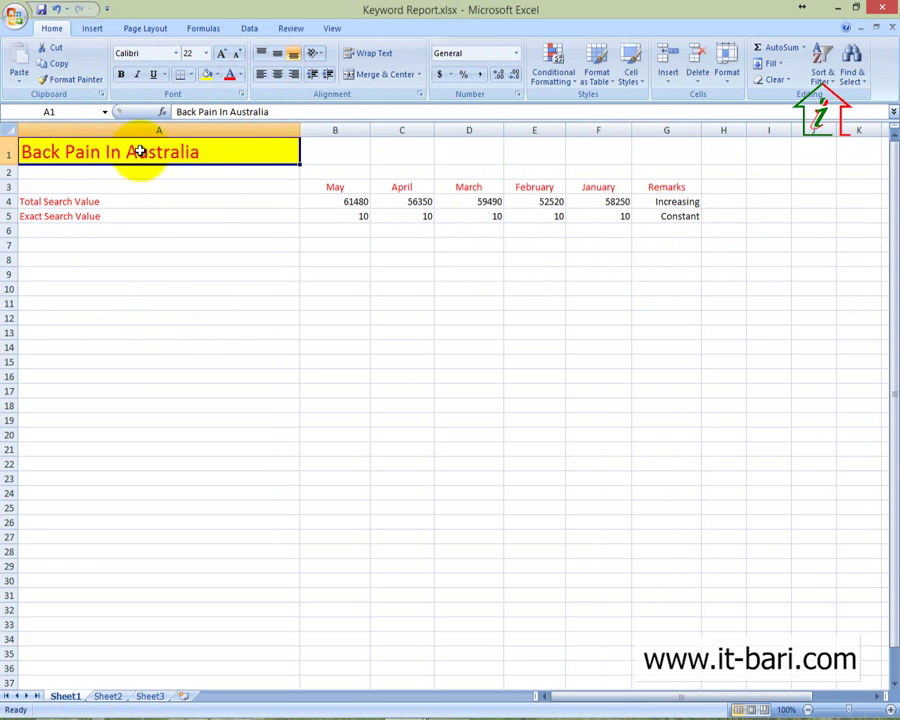
click(126, 364)
click(52, 246)
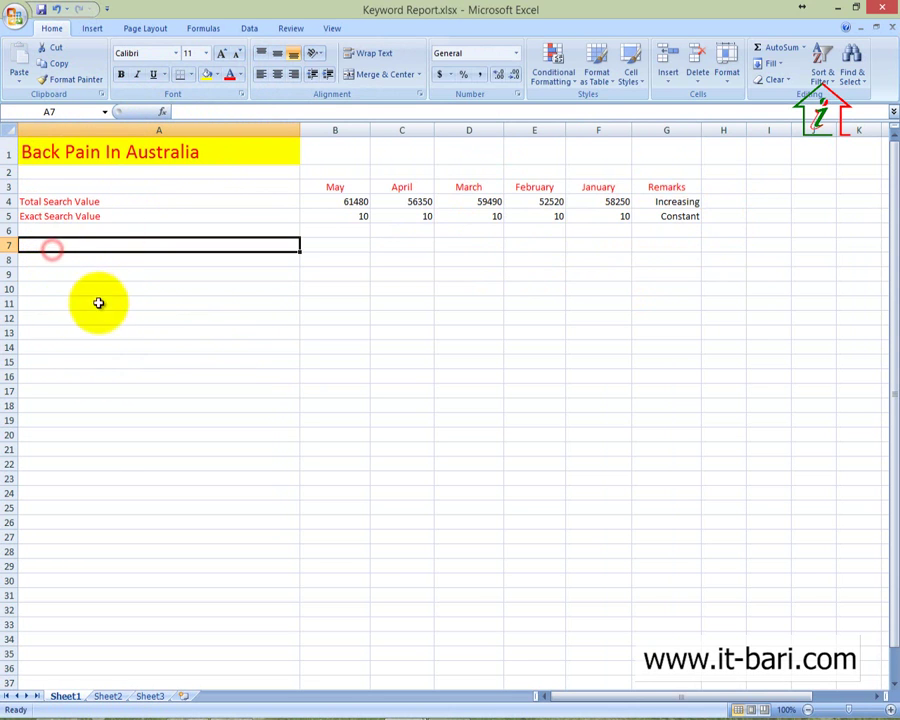
click(55, 259)
Go through the requested analysis items in Client Given Keyword List.xlsx from cell A16 on and select "Releated Good Keywords" in A18.
mouse_move(408, 710)
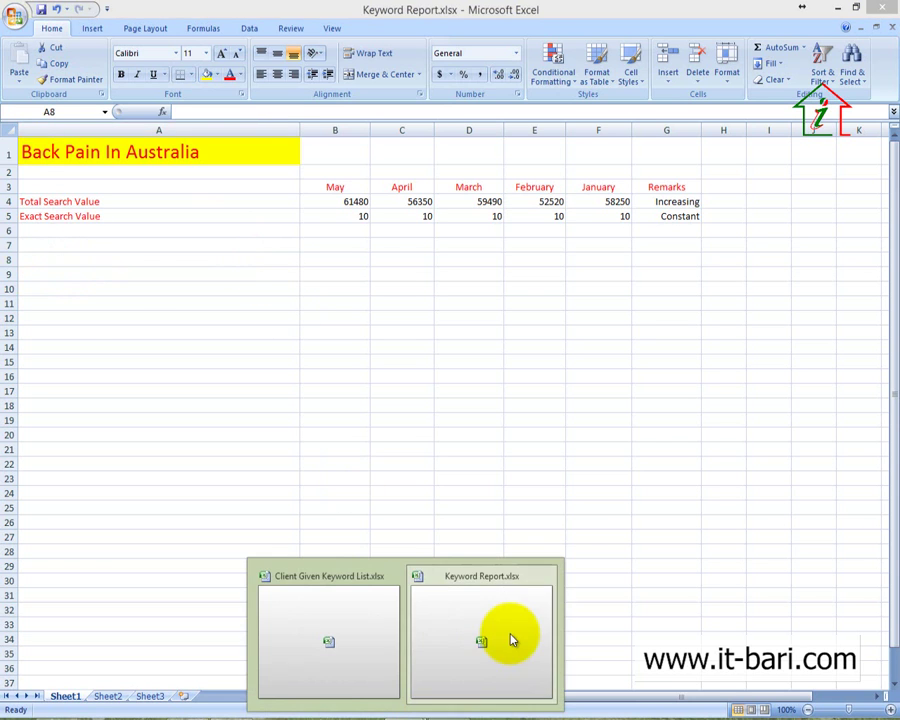
click(372, 640)
click(72, 362)
click(78, 378)
click(86, 392)
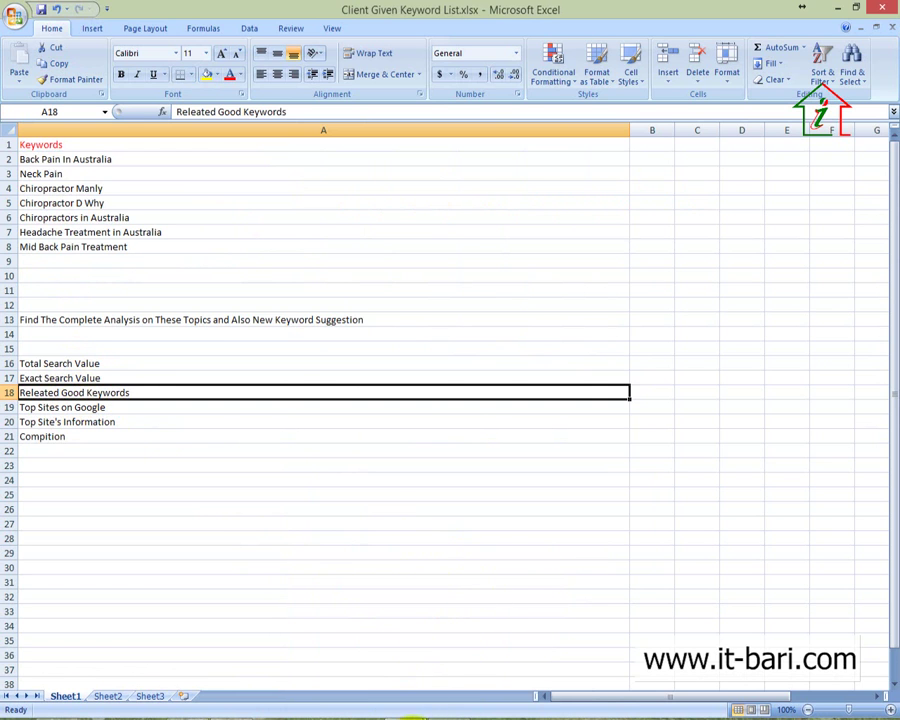
click(499, 644)
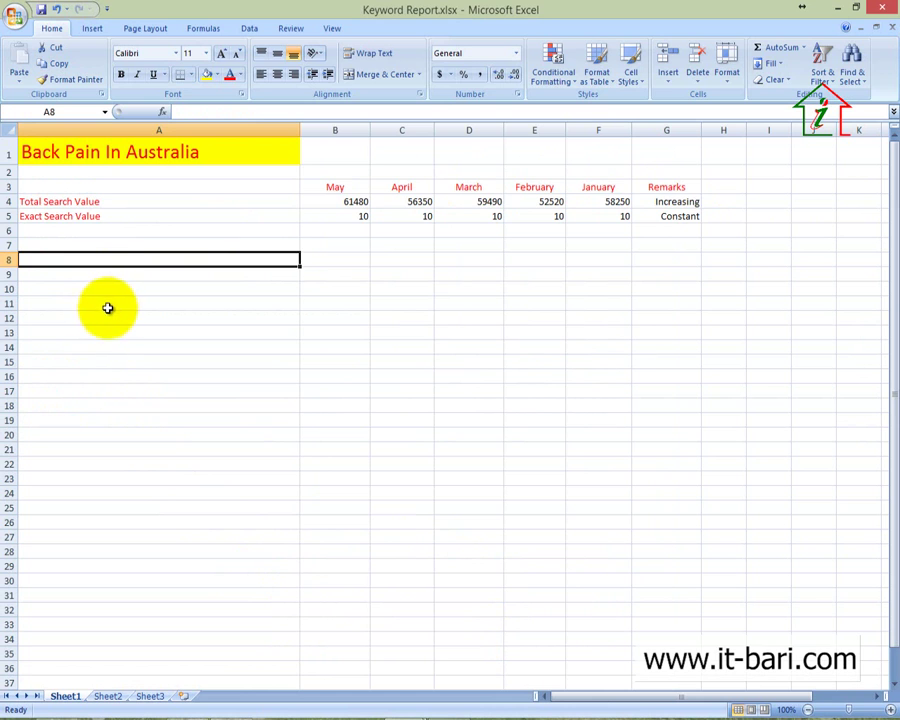
click(85, 288)
click(86, 257)
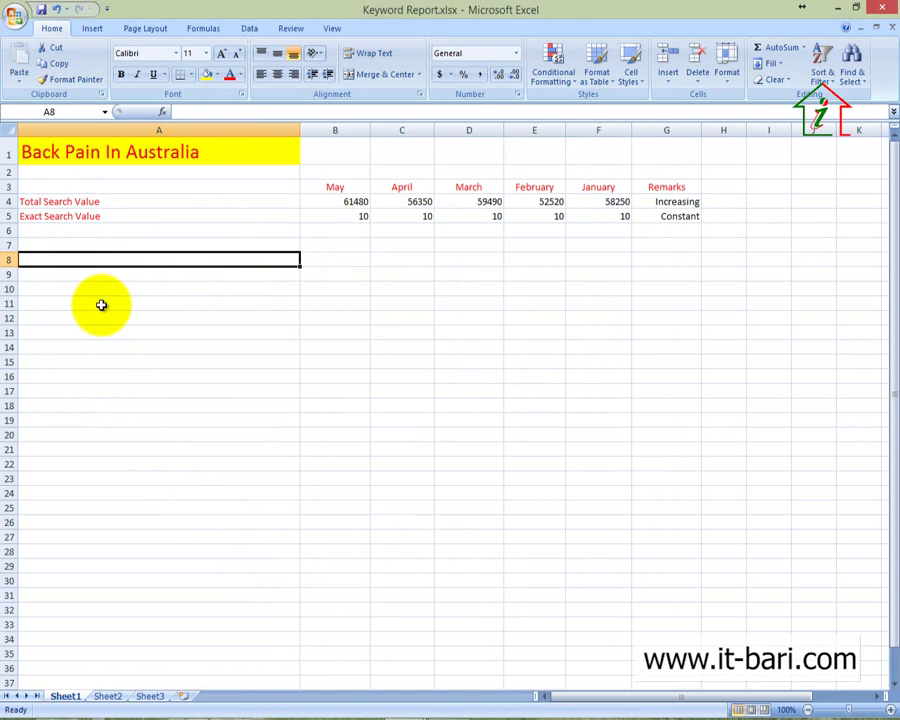
text(Rel)
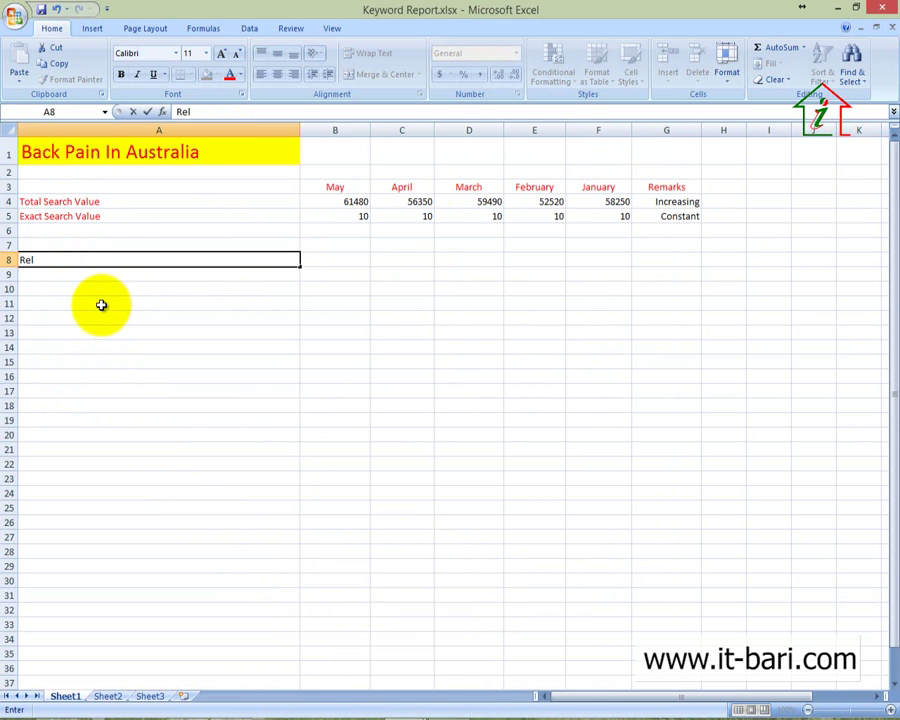
key(Escape)
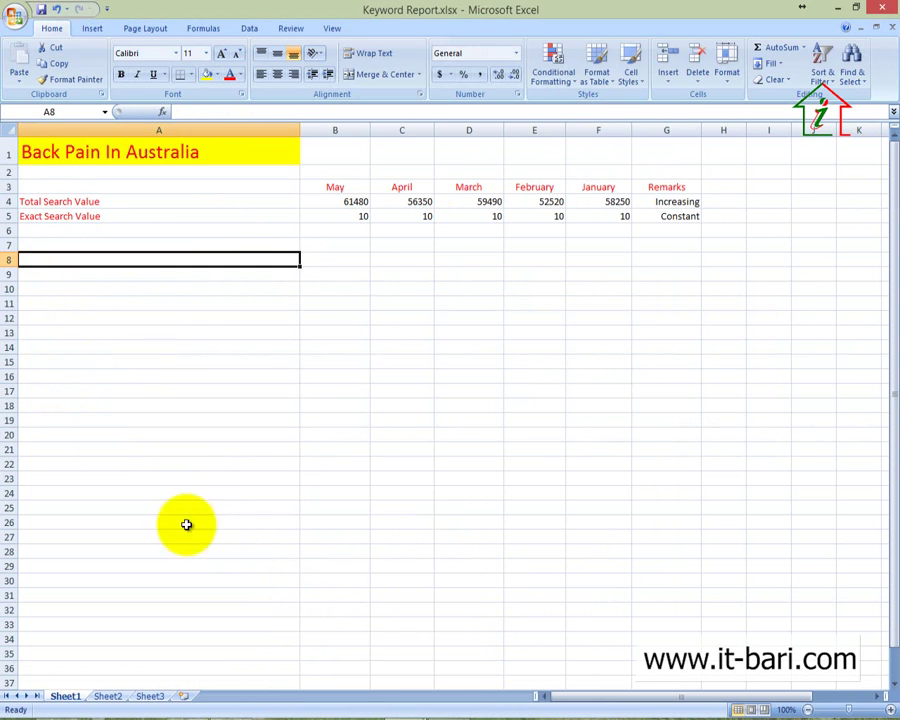
Copy "Releated Good Keywords" from cell A18 of Client Given Keyword List.xlsx into cell A8 of Keyword Report.xlsx.
mouse_move(380, 688)
click(352, 655)
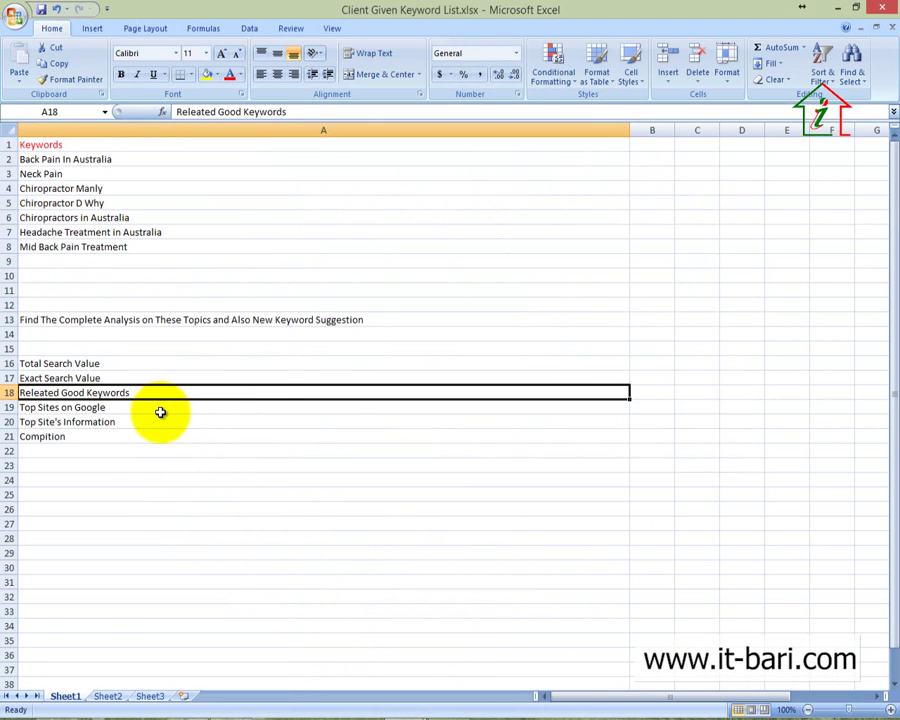
key(ctrl+c)
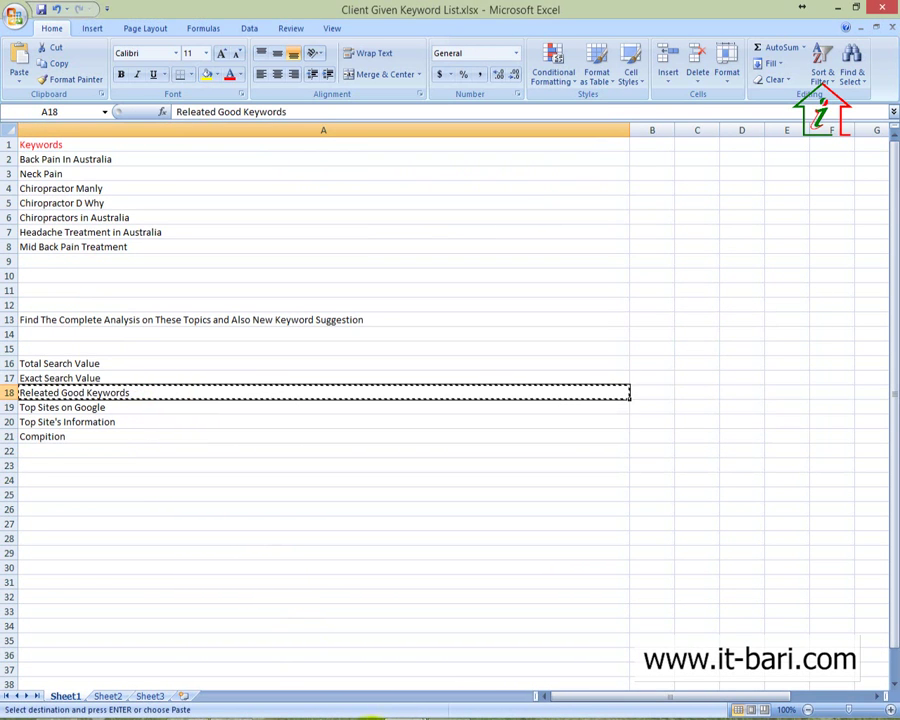
mouse_move(432, 693)
click(460, 662)
key(ctrl+v)
Move the "Releated Good Keywords" label from cell A8 down to cell A11.
click(352, 256)
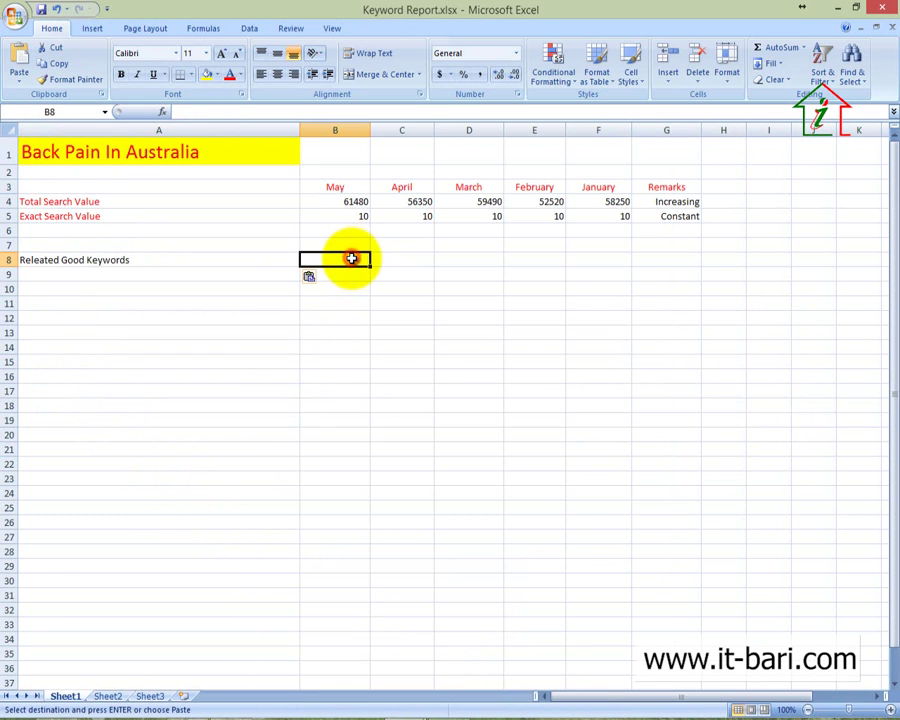
click(79, 260)
key(ctrl+x)
click(82, 303)
key(ctrl+v)
Enter the column headings "KW 1", "KW 2" and "KW 3" in cells B9, C9 and D9.
click(322, 261)
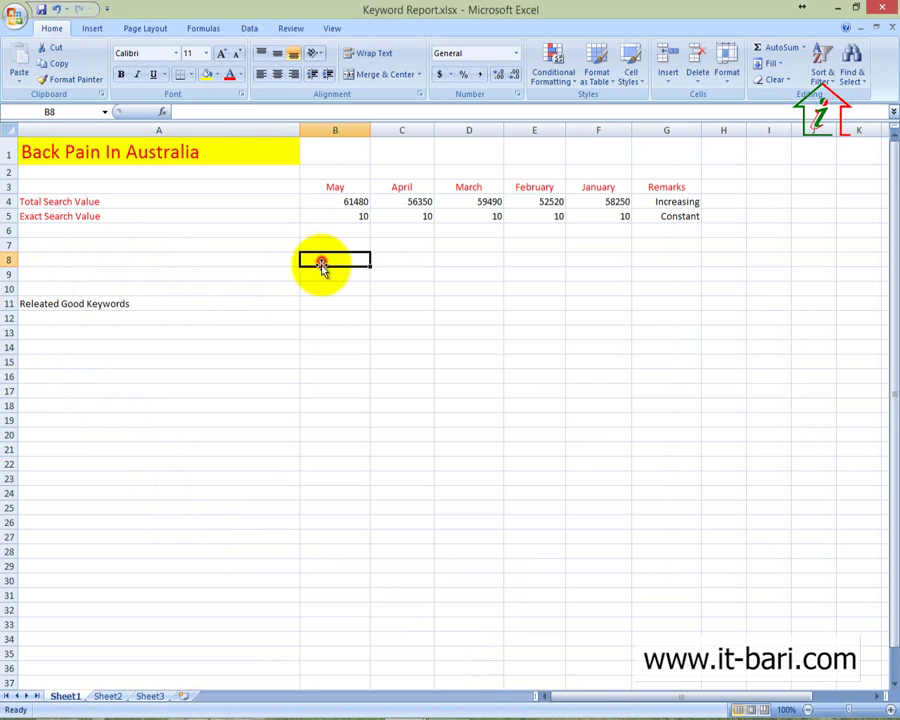
click(312, 271)
text(KW 1)
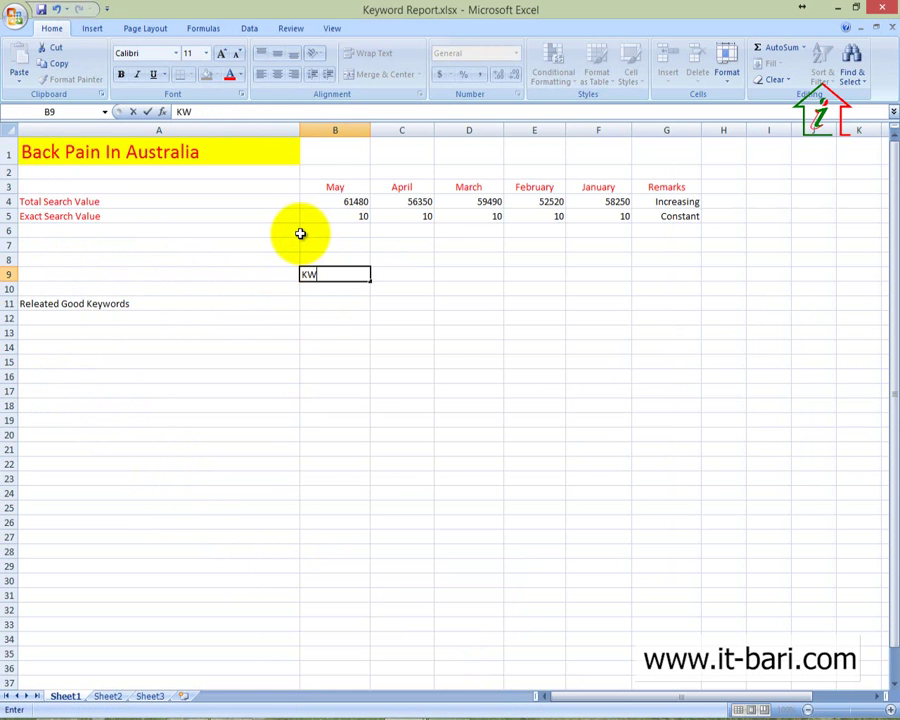
click(402, 276)
text(KW 2)
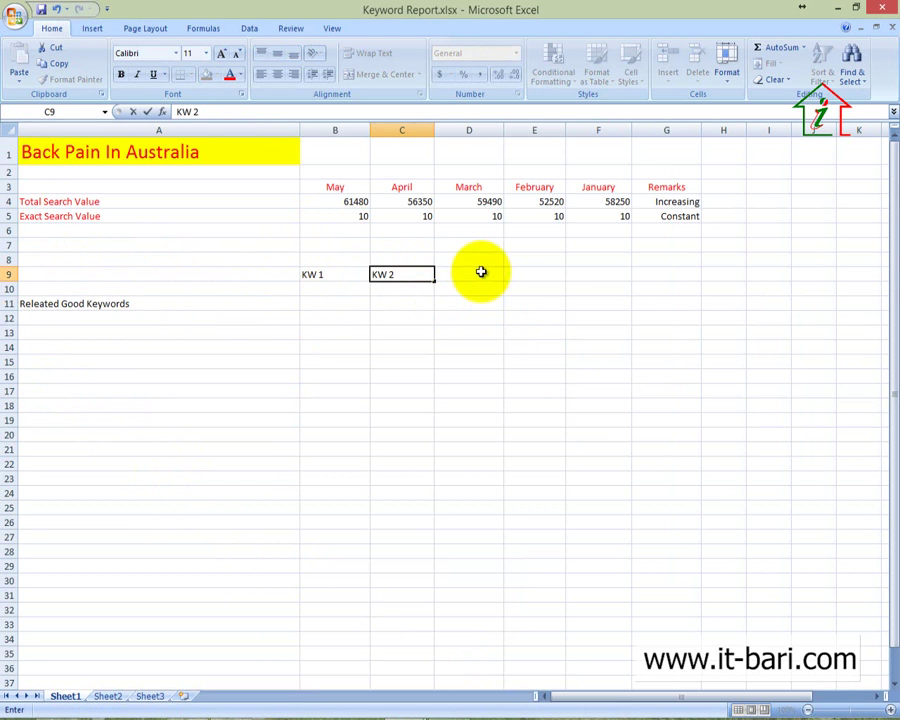
click(480, 270)
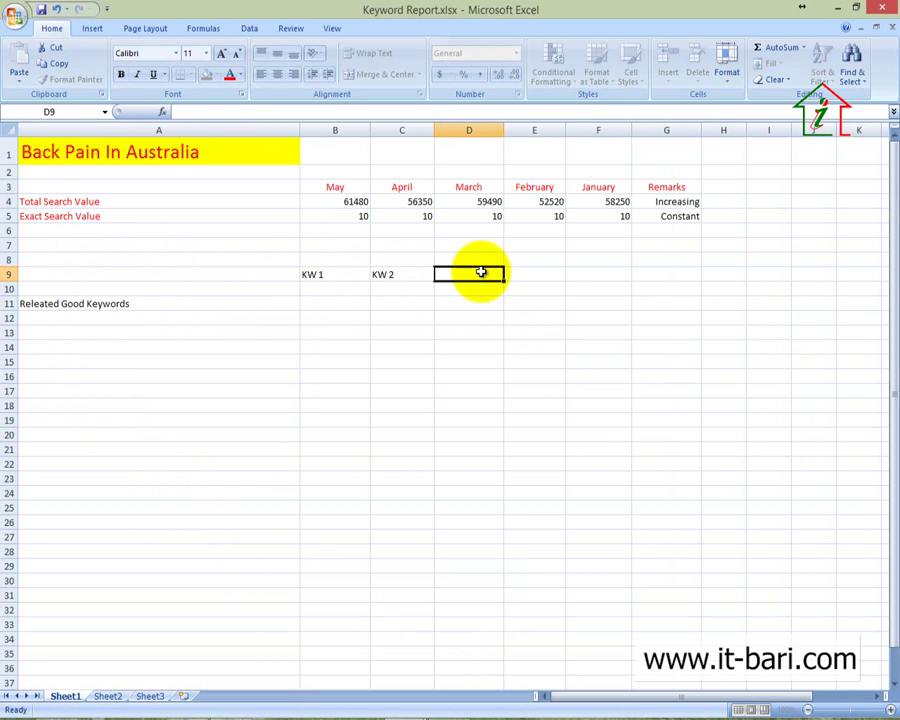
text(K)
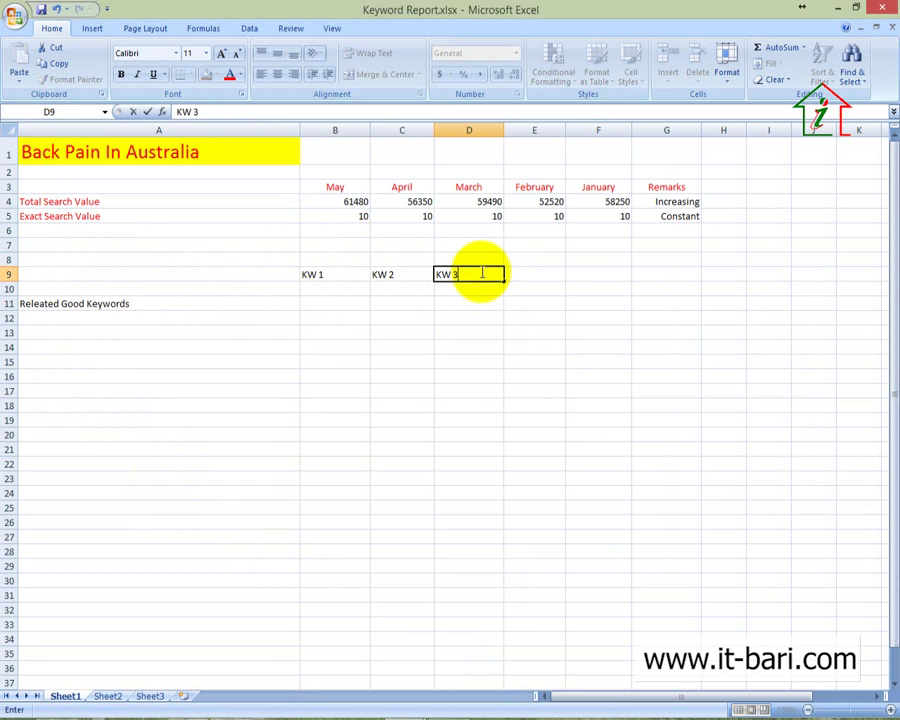
text(W 3)
click(446, 374)
Centre the three KW headings in cells B9 to D9 and select cell B11.
drag(467, 274, 301, 273)
click(277, 74)
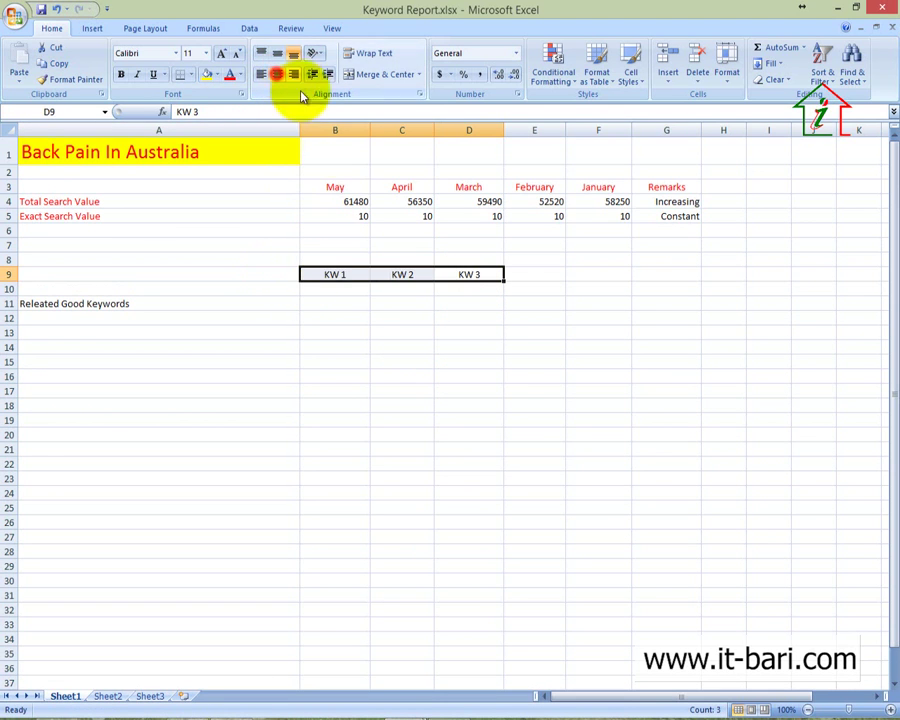
click(376, 358)
click(331, 302)
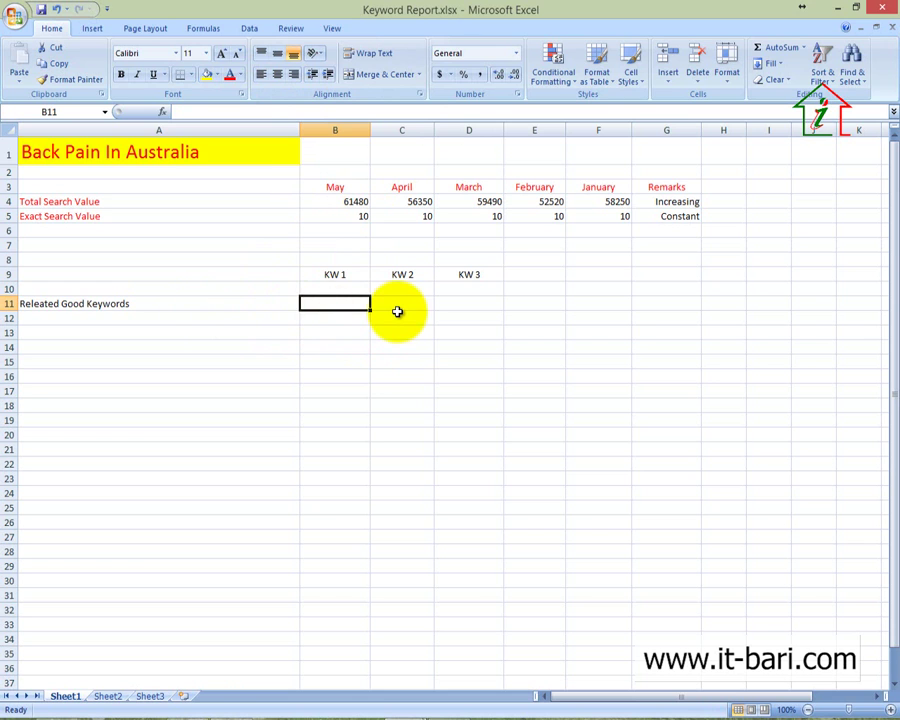
Colour the KW headings in cells B9 to D9 and the "Releated Good Keywords" label in A11 red, and select cell B11.
drag(466, 273, 305, 273)
click(228, 80)
click(137, 303)
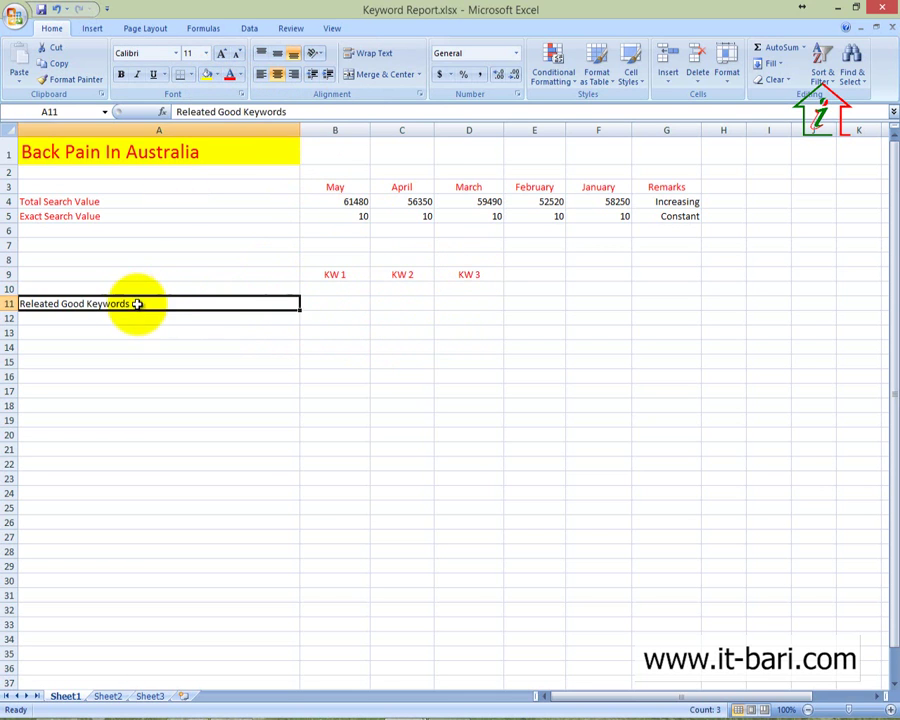
click(232, 78)
click(417, 320)
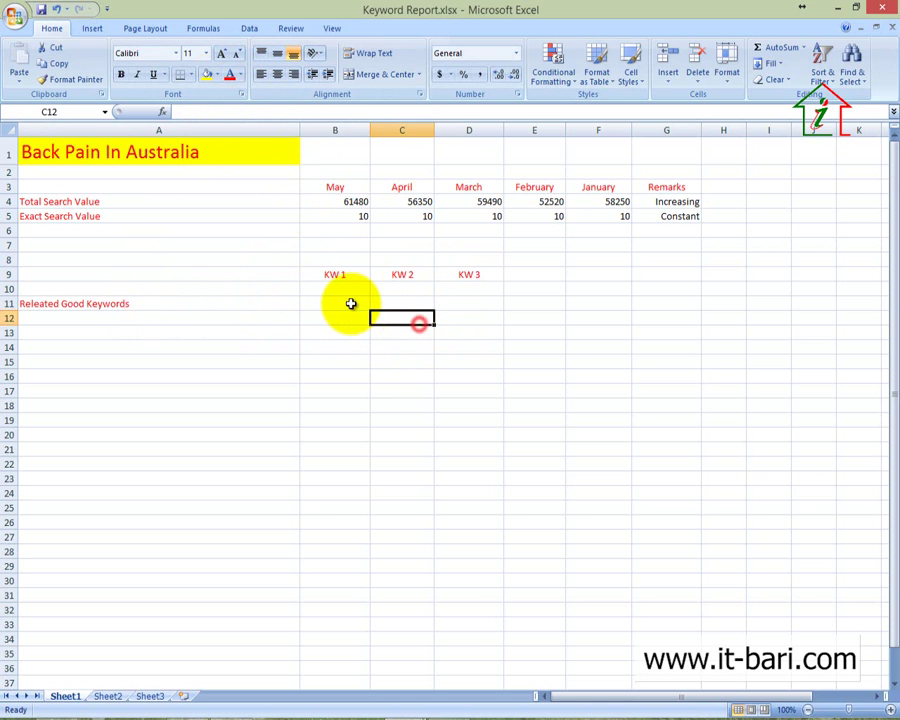
click(351, 303)
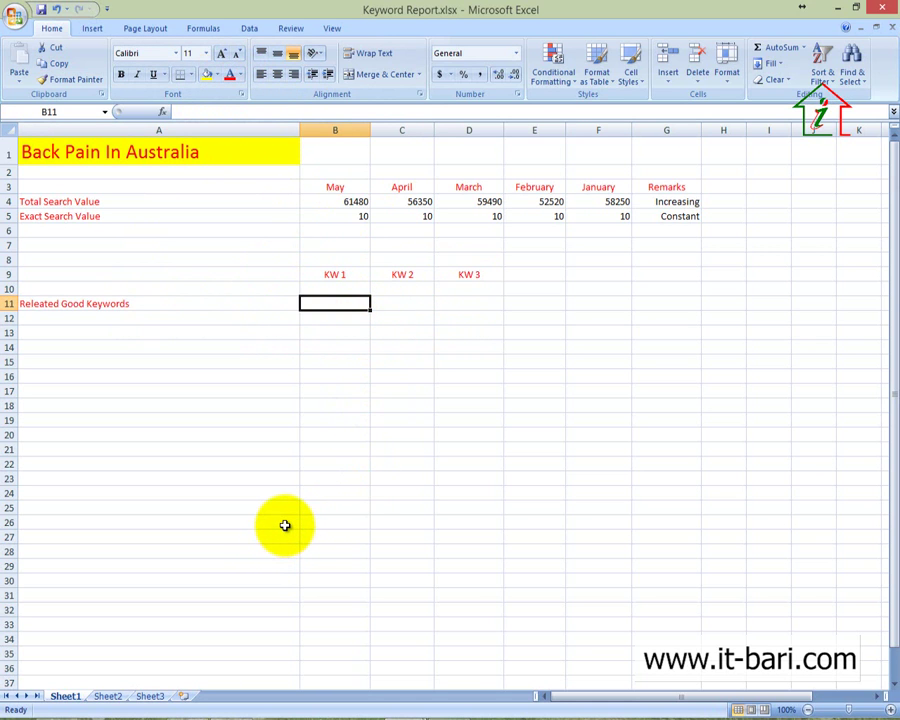
Switch to Google Keyword Planner, examine the search volume, competition and monthly trend of "lower back pain", and return to Keyword Report.xlsx.
click(200, 710)
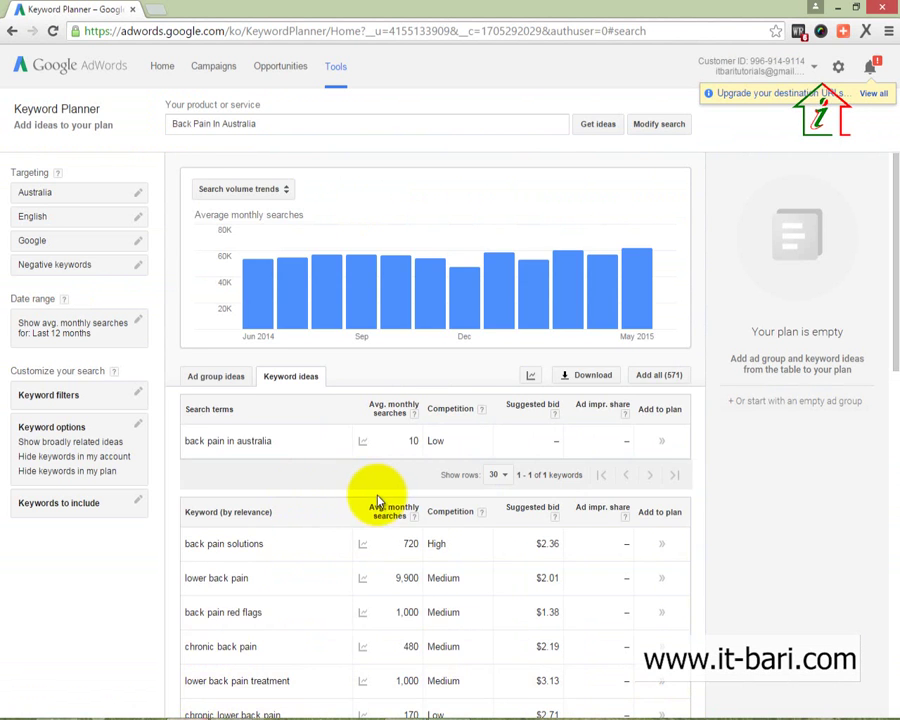
scroll(345, 470, down, 2)
scroll(390, 400, down, 1)
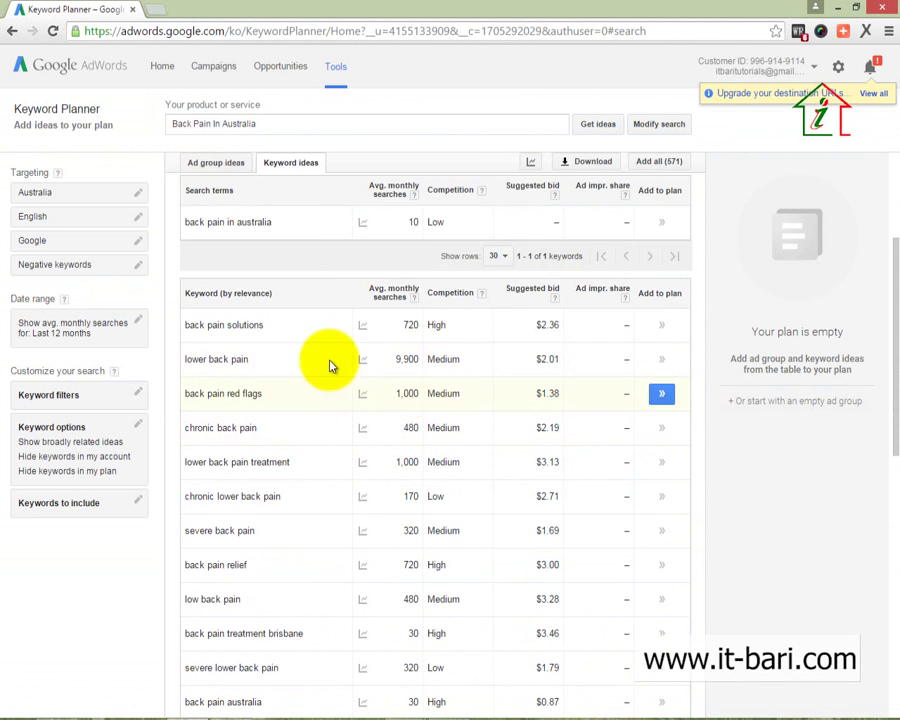
drag(264, 362, 187, 365)
click(303, 369)
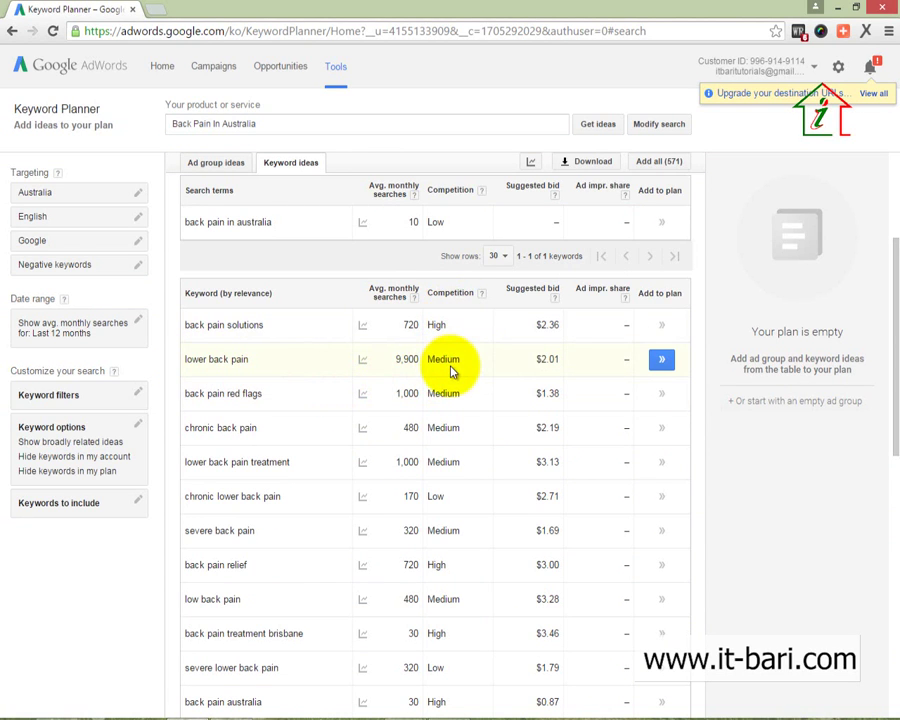
mouse_move(362, 362)
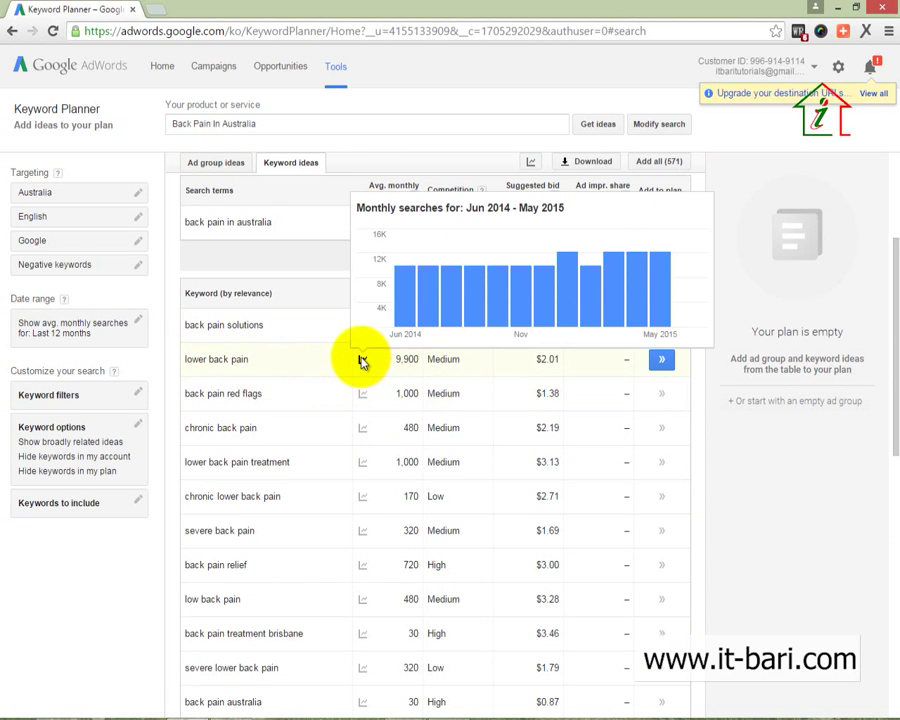
mouse_move(400, 712)
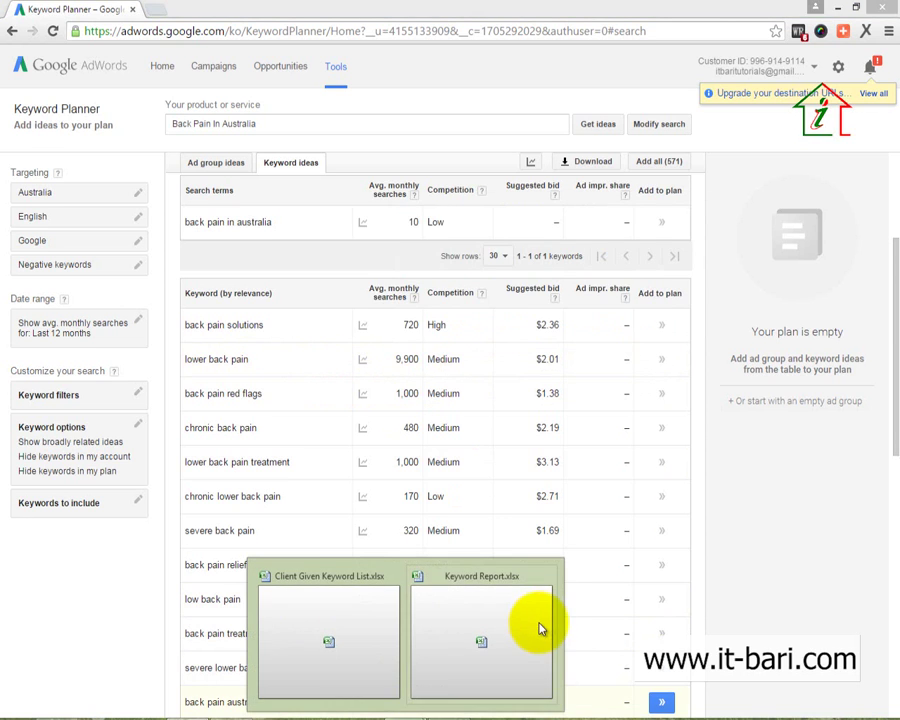
click(536, 628)
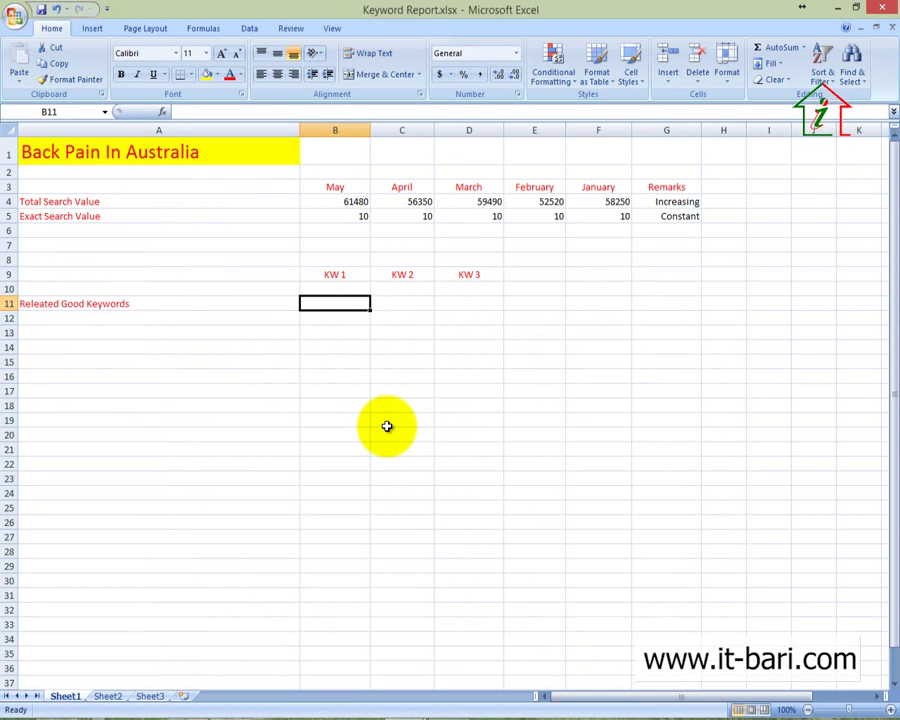
Copy the keyword "lower back pain" from the Keyword Planner list in the browser into cell B11 of Keyword Report.xlsx.
click(200, 712)
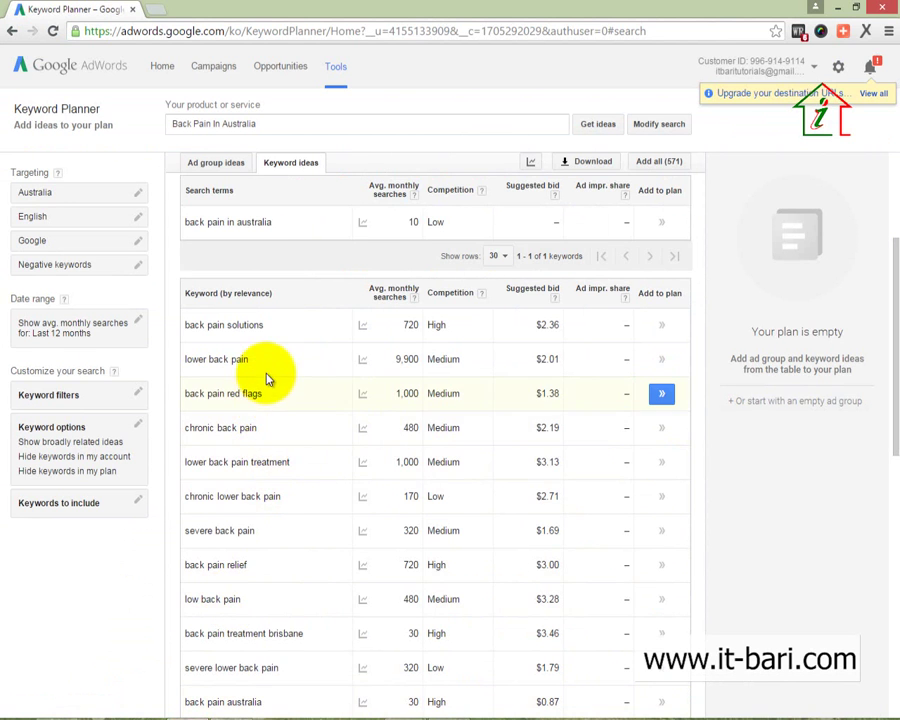
drag(264, 367, 181, 355)
key(ctrl+c)
key(alt+Tab)
key(ctrl+v)
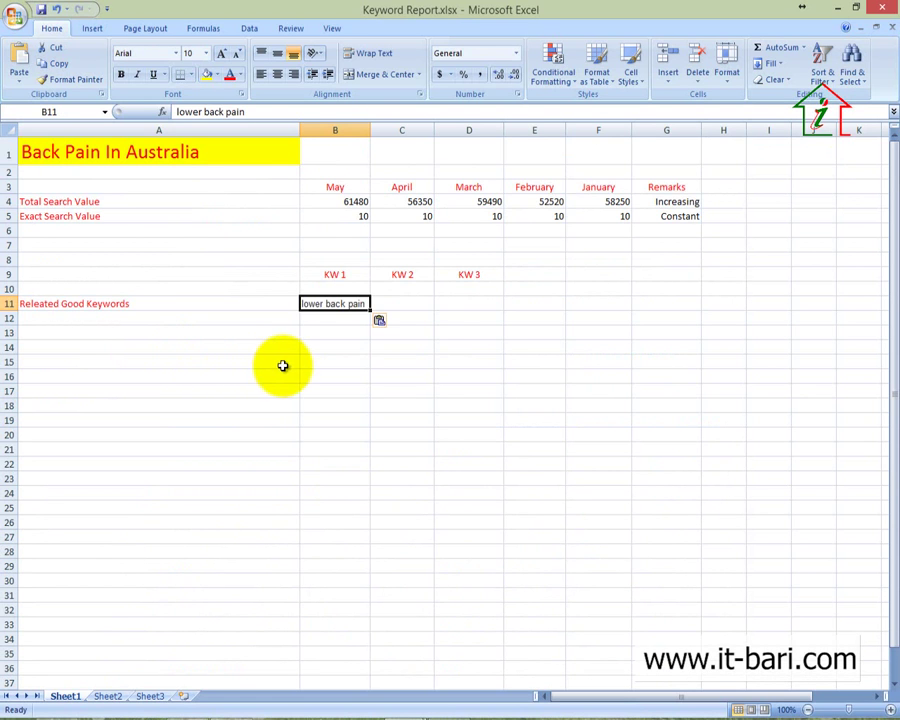
Copy the keyword "pinched nerve" from the Keyword Planner list in the browser into cell C11 of Keyword Report.xlsx.
click(412, 308)
key(alt+Tab)
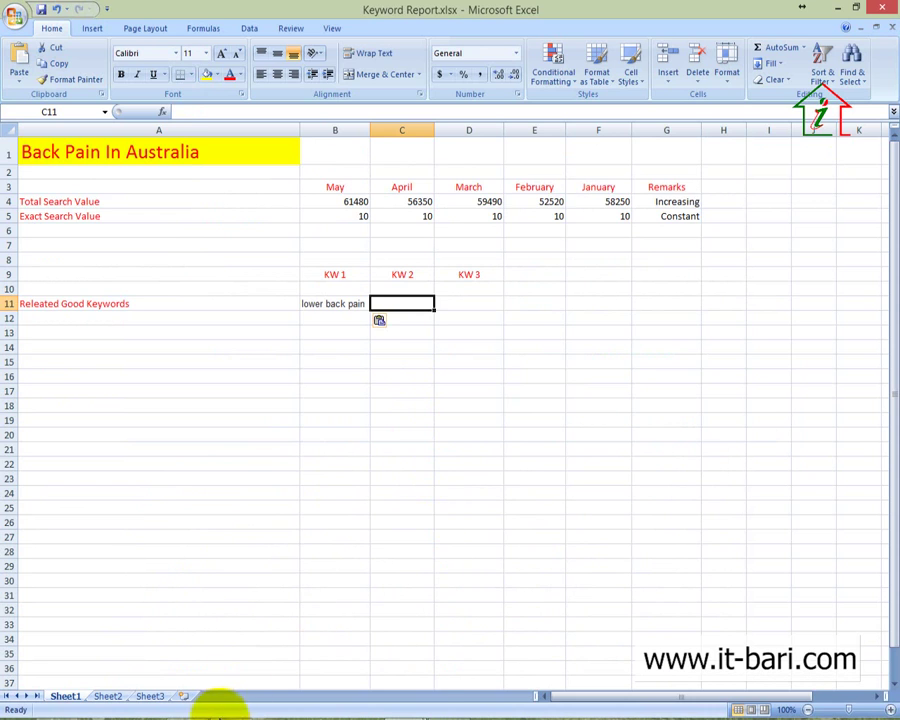
key(alt+Tab)
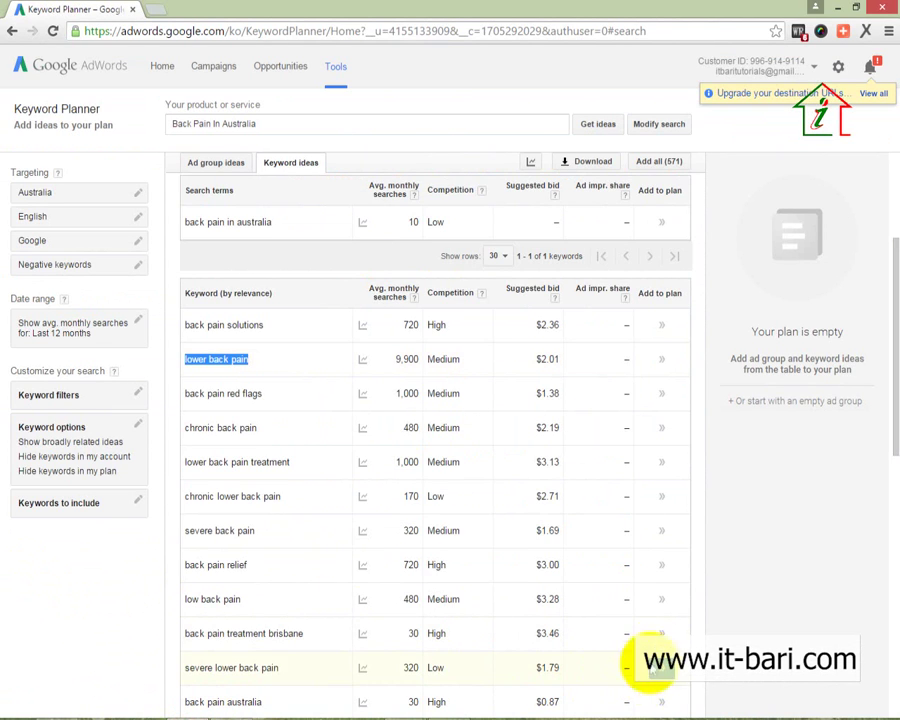
scroll(815, 605, down, 3)
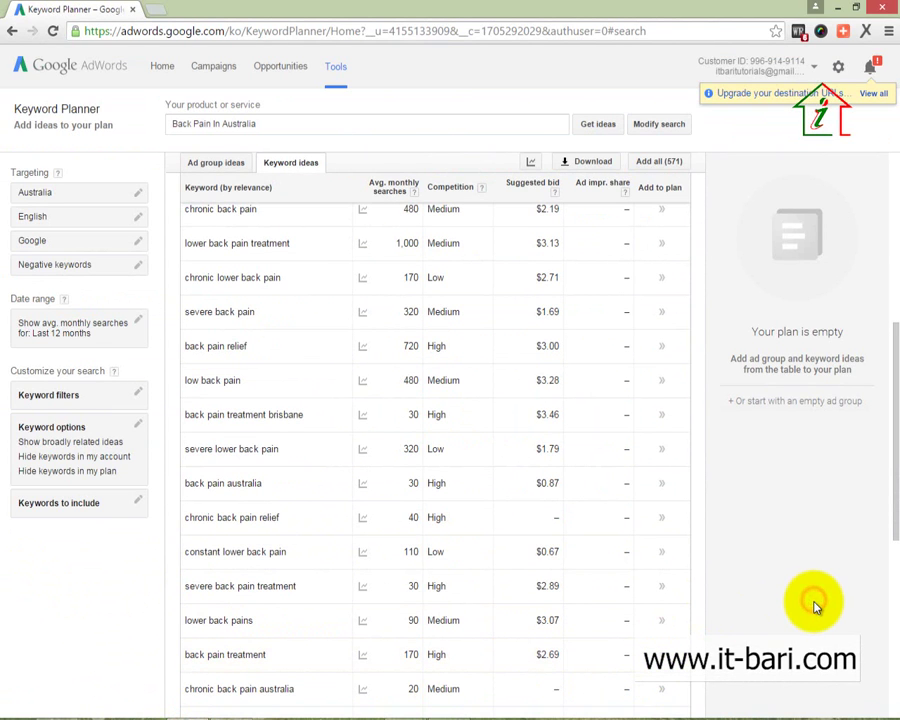
drag(884, 472, 873, 677)
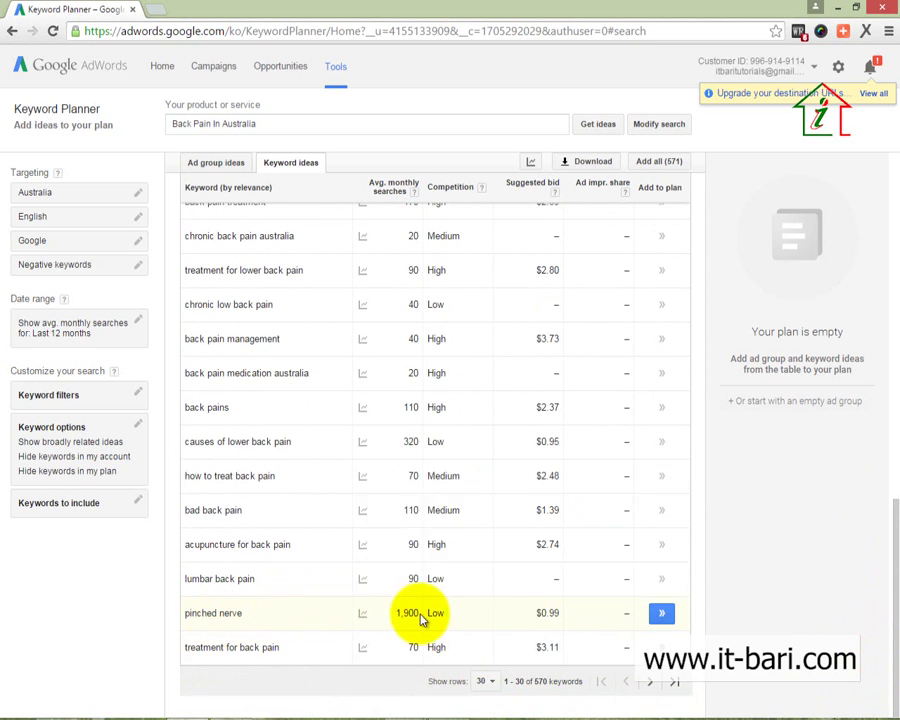
drag(256, 615, 186, 613)
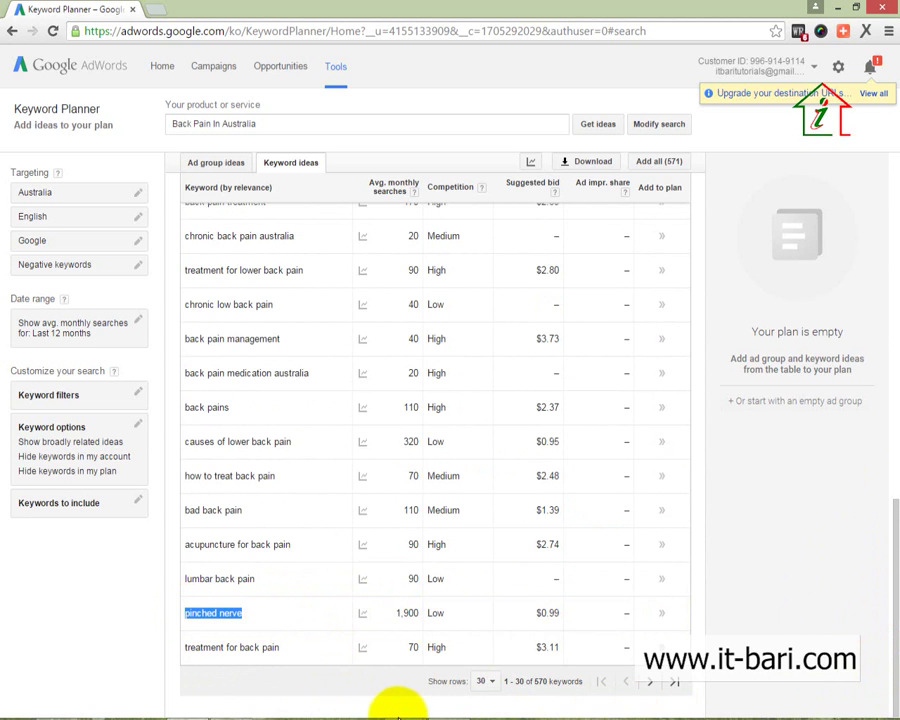
click(460, 705)
key(ctrl+v)
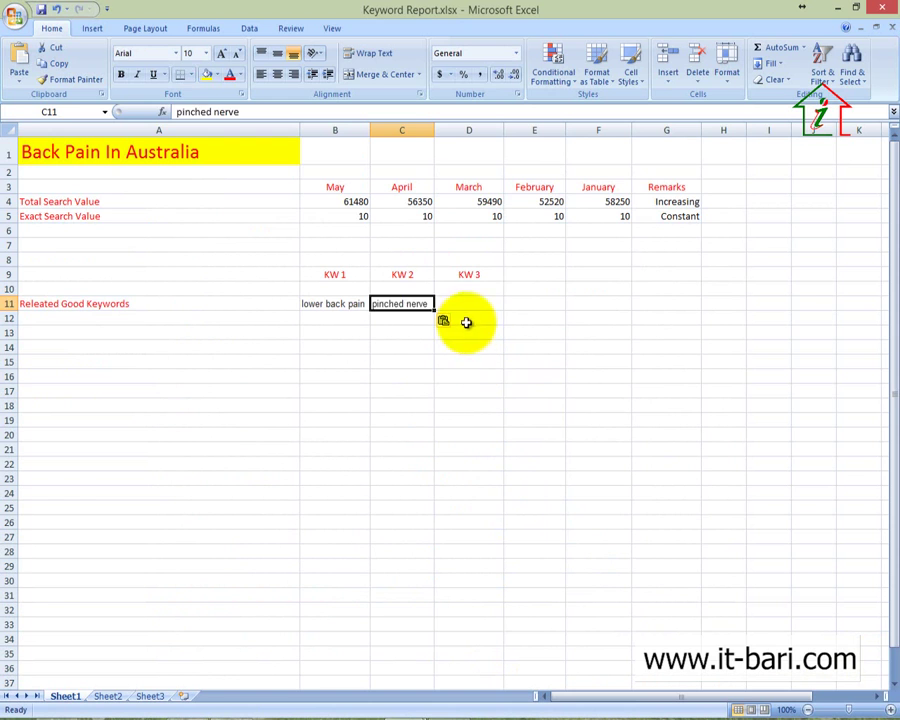
Copy the keyword "back pain red flags" from the Keyword Planner list in the browser into cell D11 of Keyword Report.xlsx.
click(458, 303)
click(178, 706)
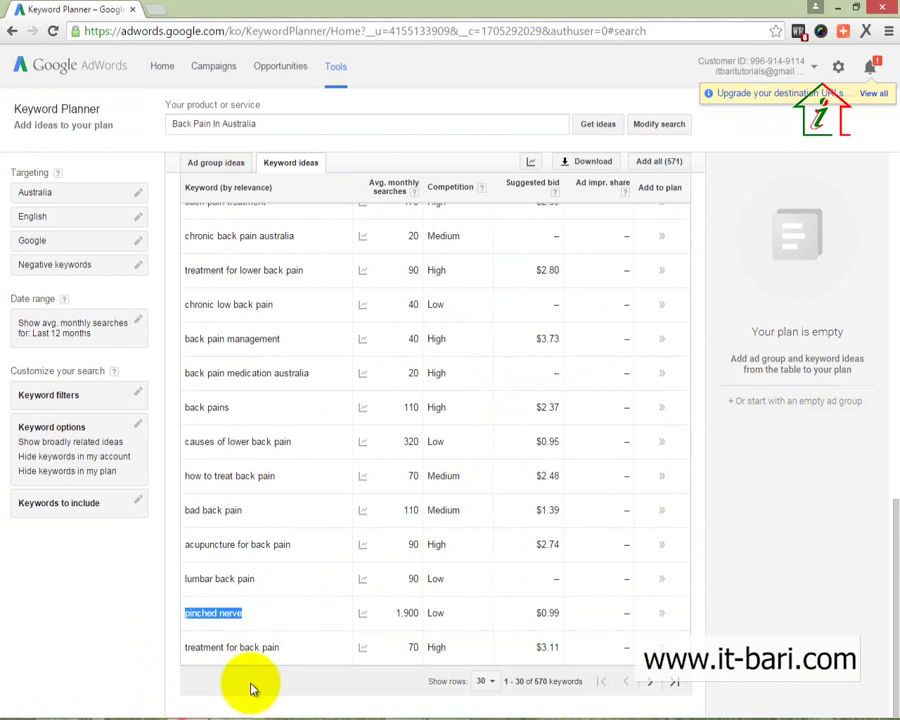
drag(895, 533, 885, 342)
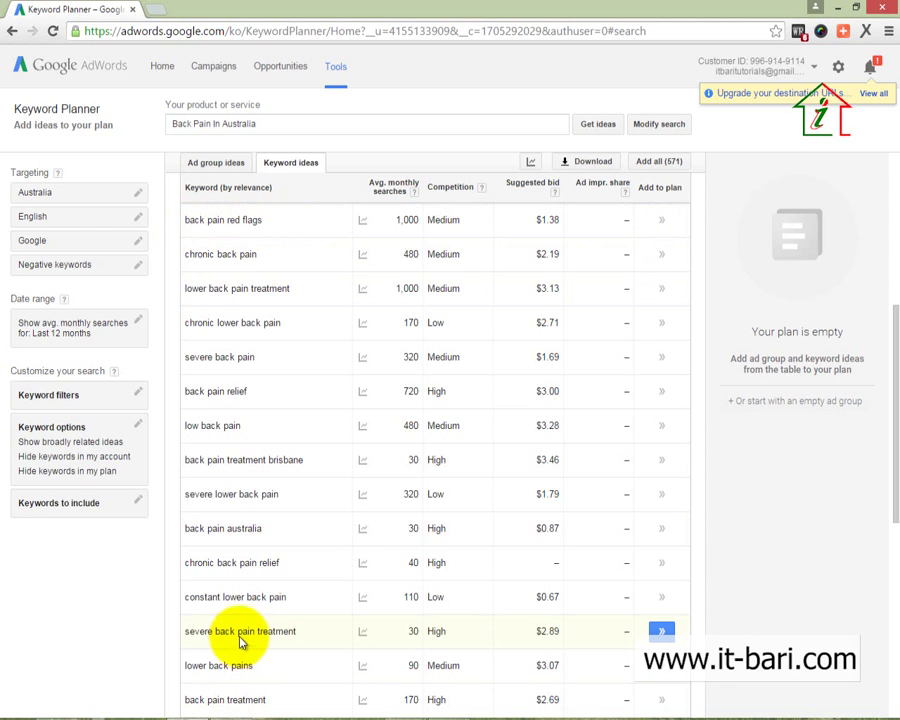
scroll(301, 577, down, 3)
scroll(310, 562, down, 2)
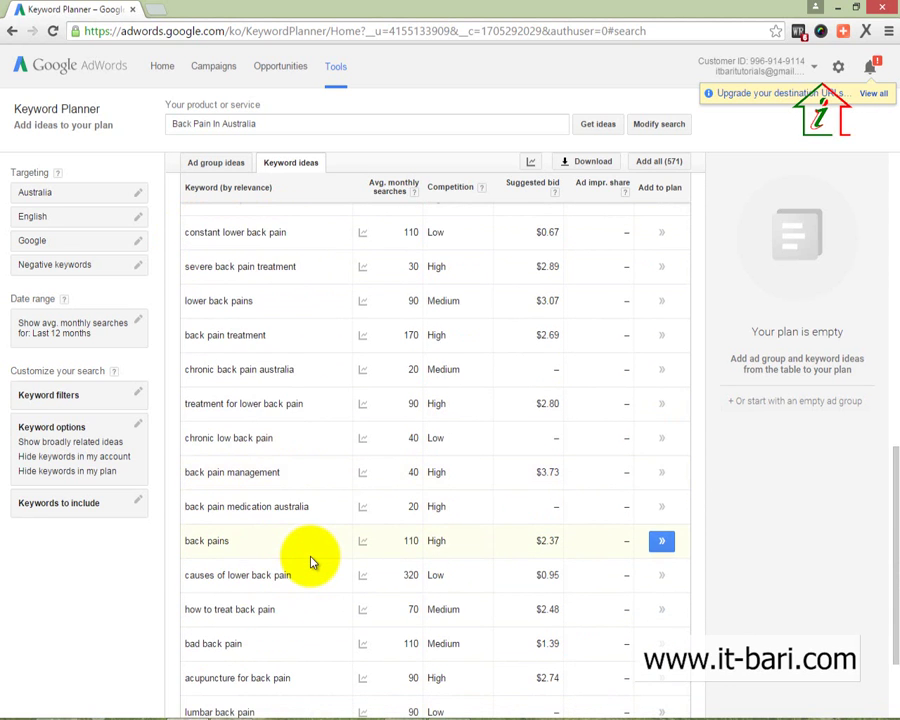
scroll(310, 562, up, 6)
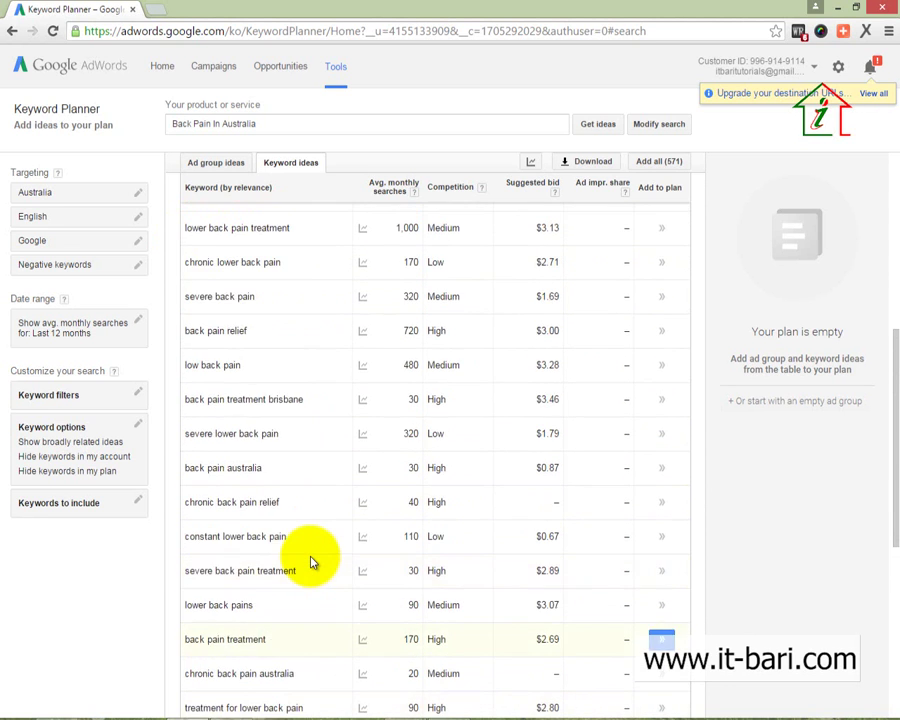
drag(284, 304, 180, 302)
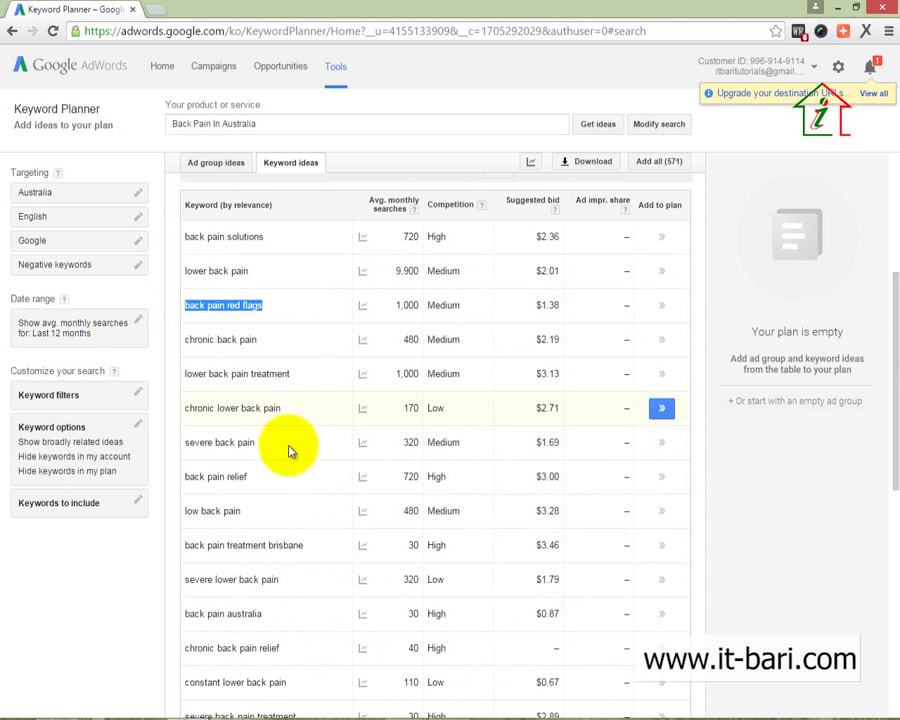
click(470, 637)
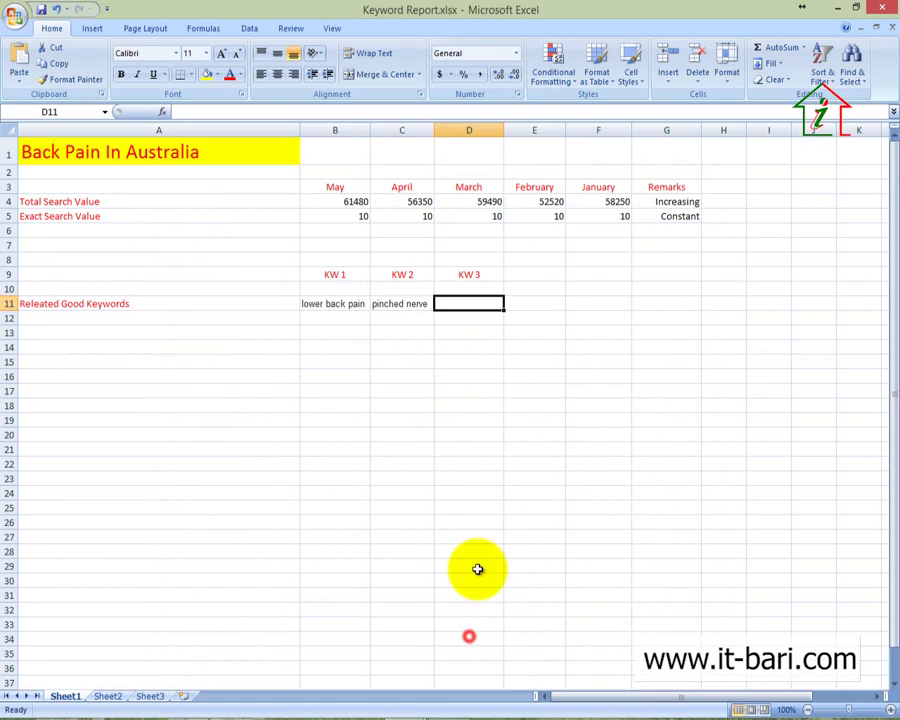
key(ctrl+v)
Widen column D so that the KW 3 keyword fits inside its cell.
click(561, 330)
drag(500, 137, 518, 132)
click(474, 472)
click(483, 300)
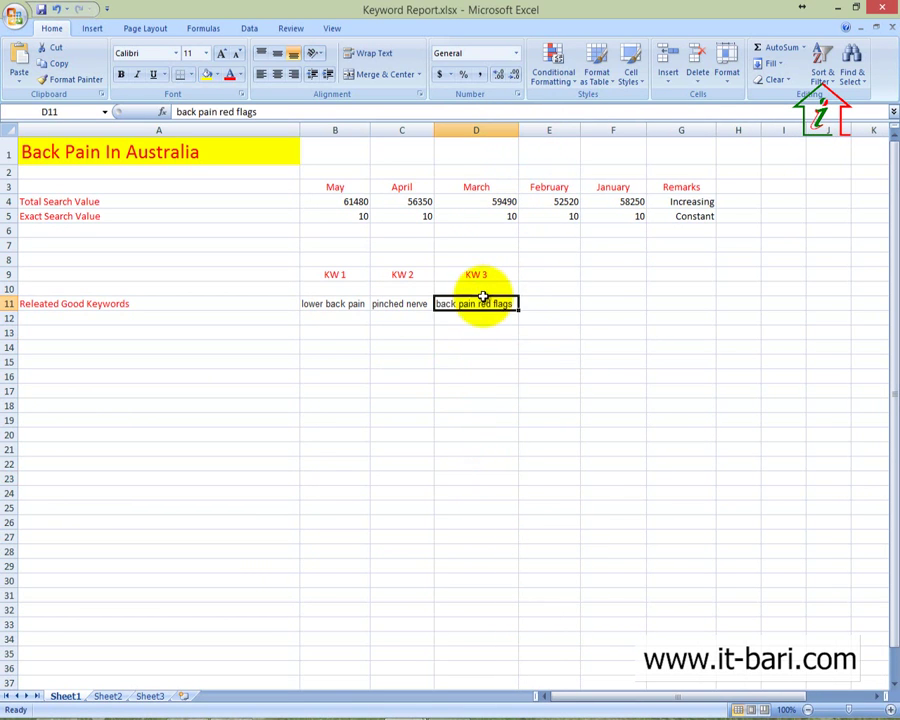
click(411, 303)
click(320, 302)
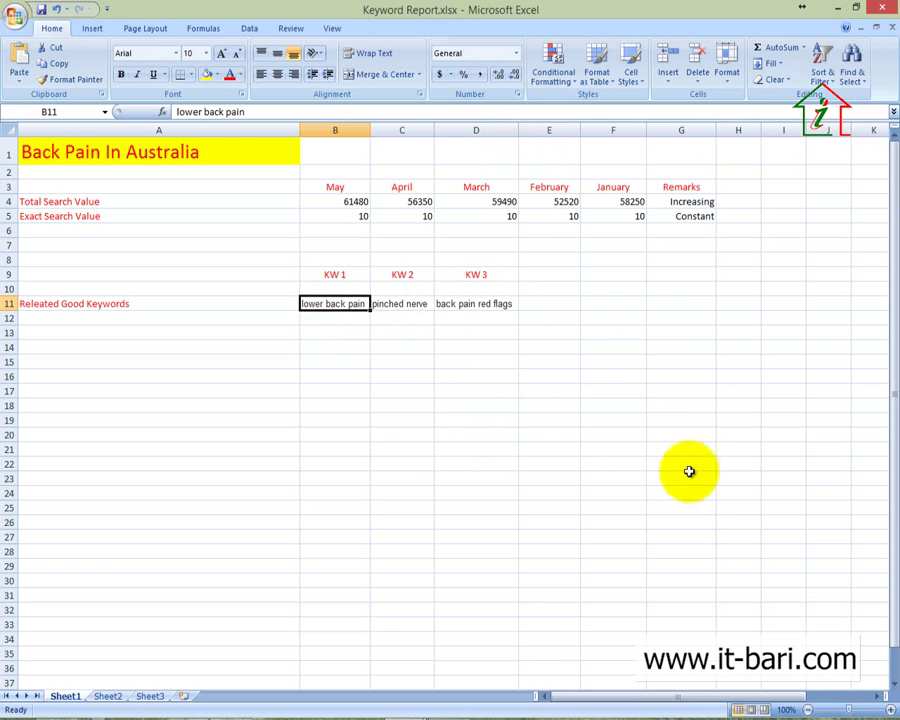
click(571, 301)
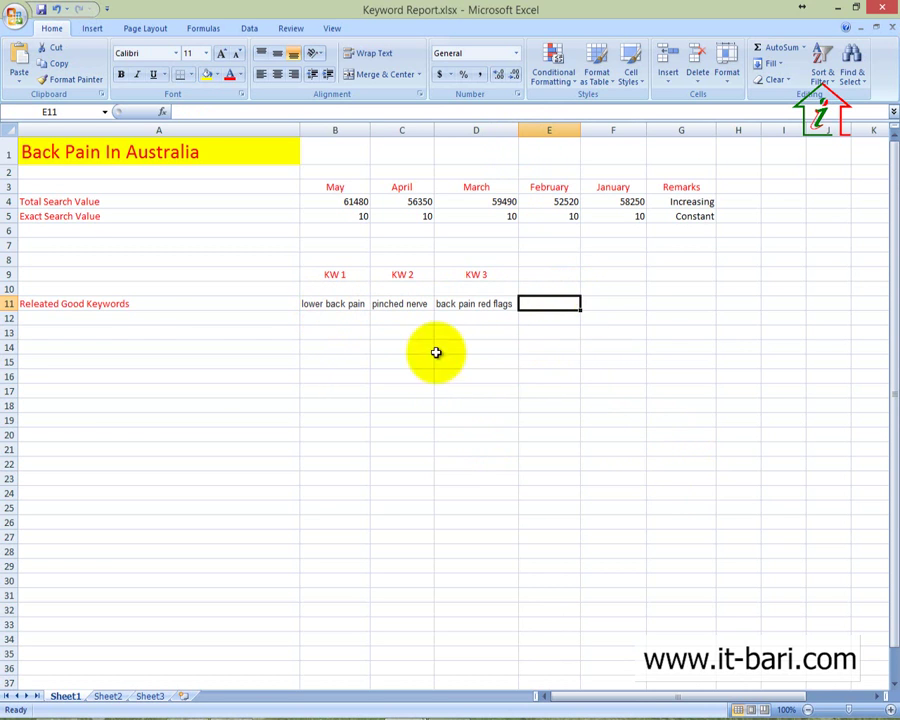
click(380, 402)
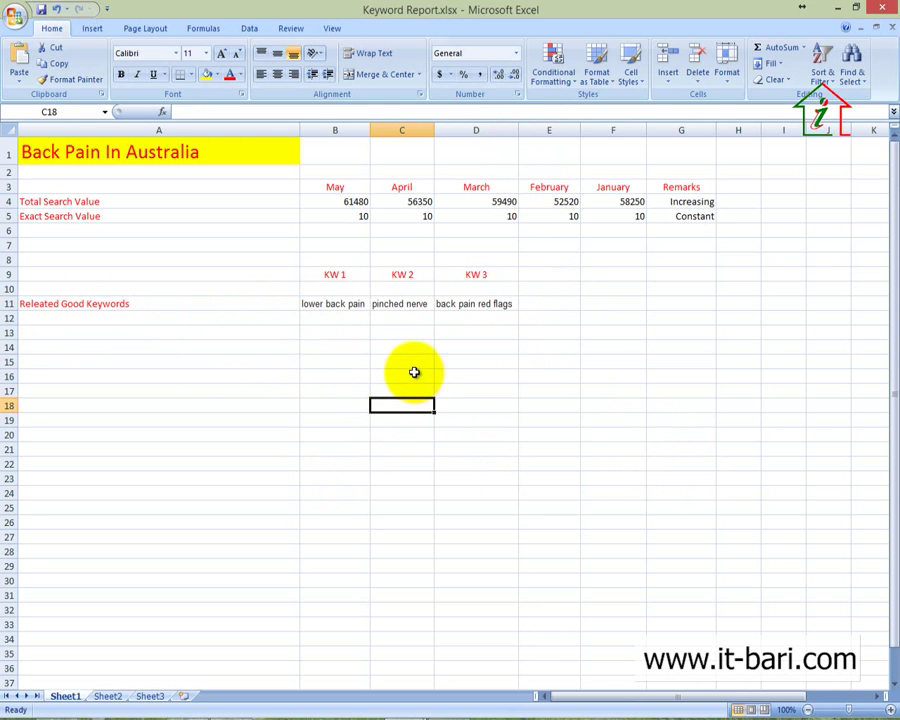
Move the KW headings and their keywords from cells B9 to D11 one column over, into C9 to E11.
drag(340, 273, 469, 306)
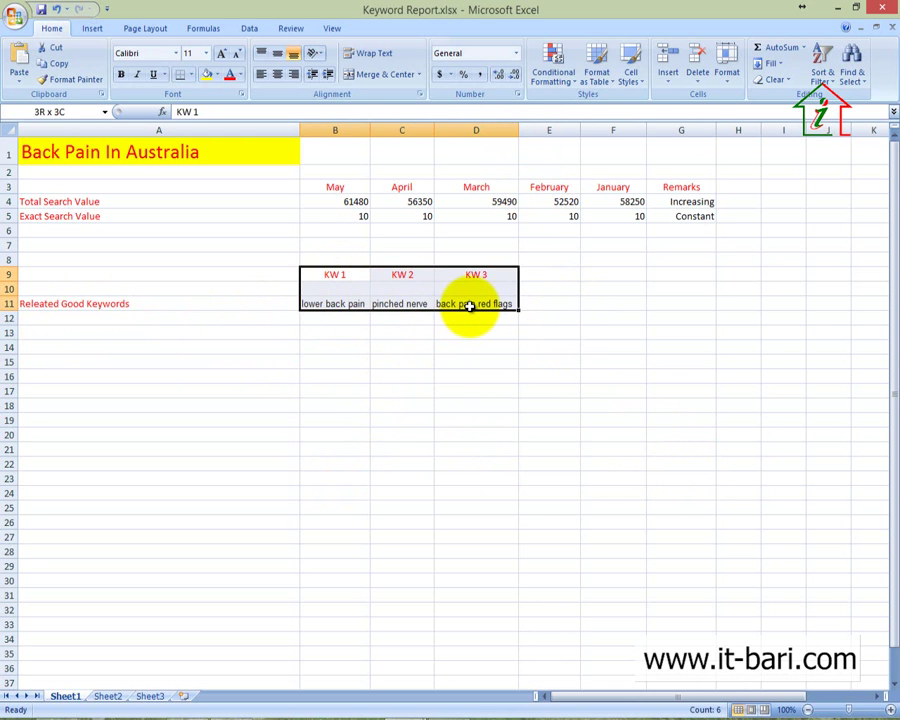
key(ctrl+c)
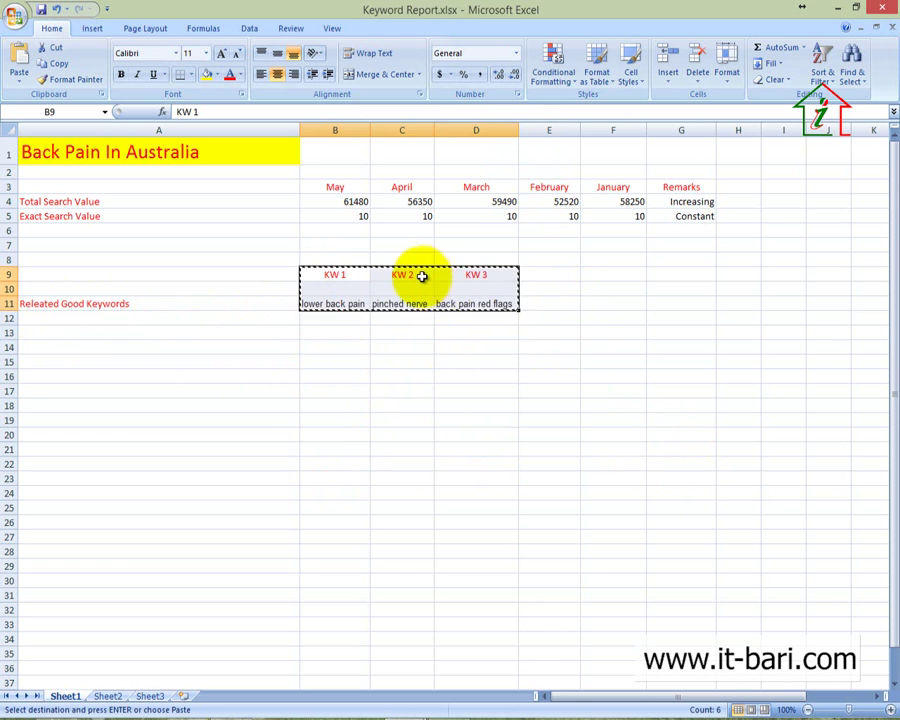
click(420, 272)
key(Return)
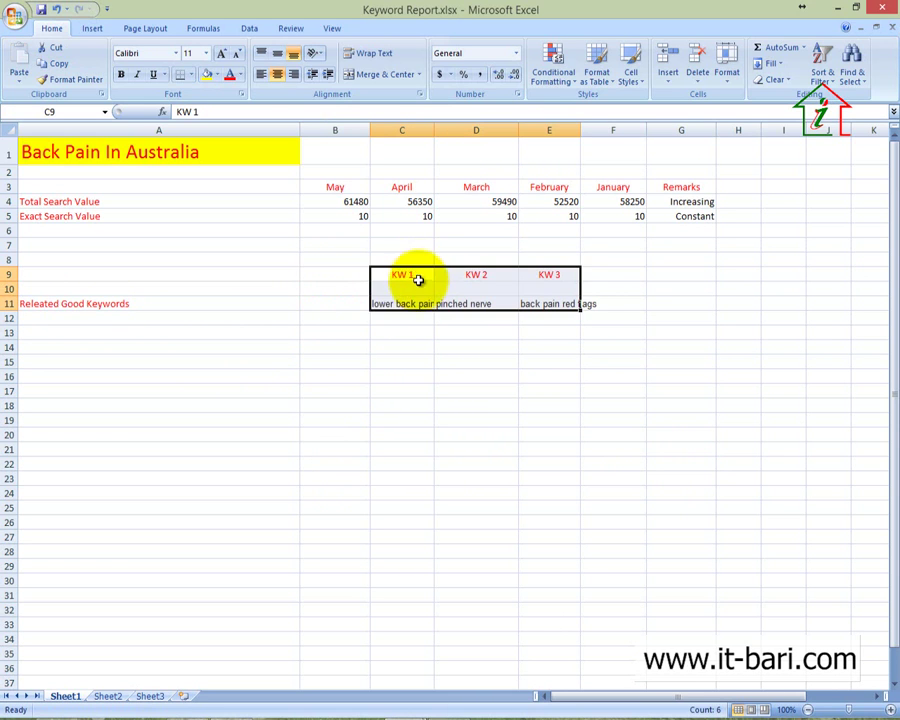
Enter the row label "Avg Monthly Searches" in cell B13 and widen column B to fit it.
click(321, 317)
click(330, 344)
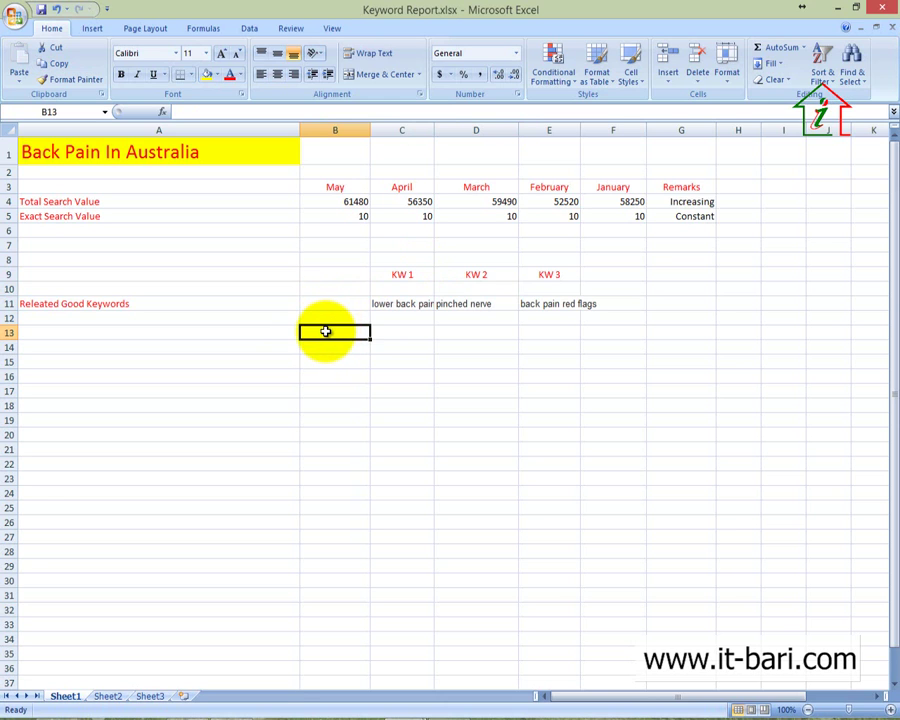
text(Avg Monthly Search)
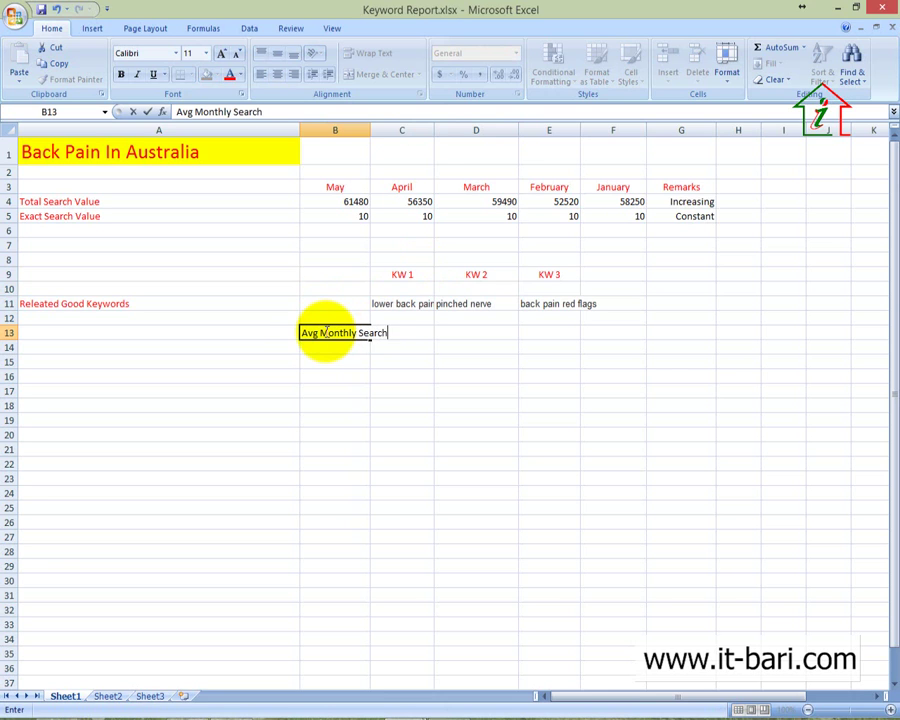
text(s)
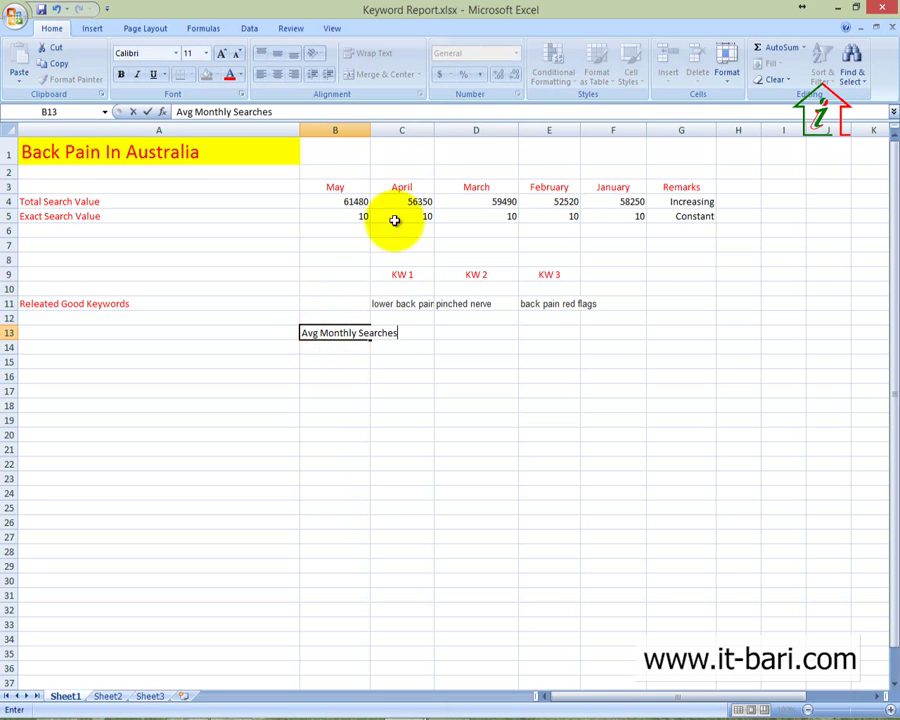
click(371, 137)
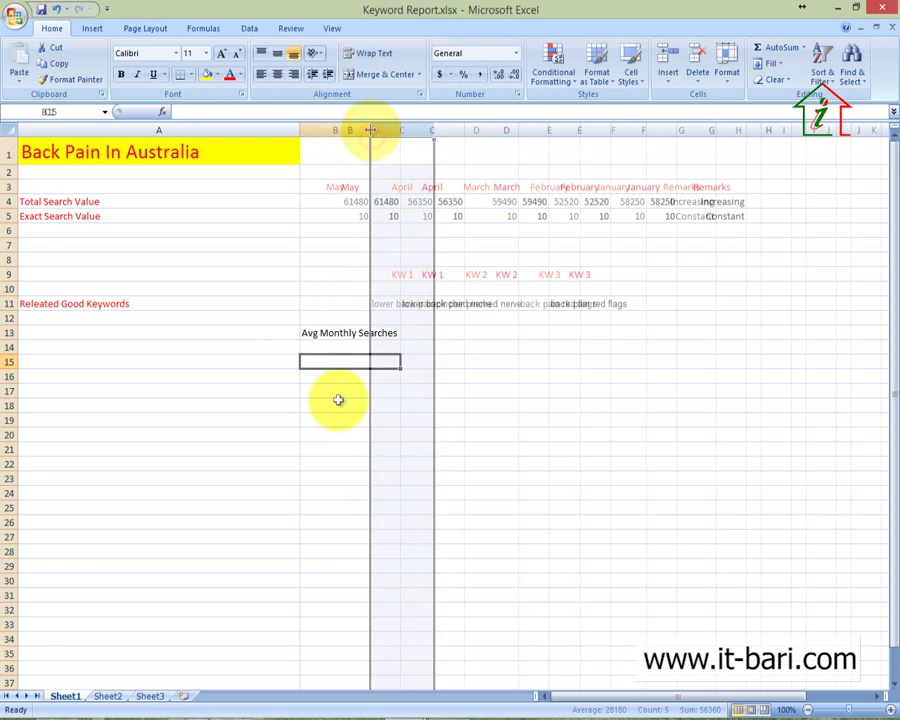
text(Co)
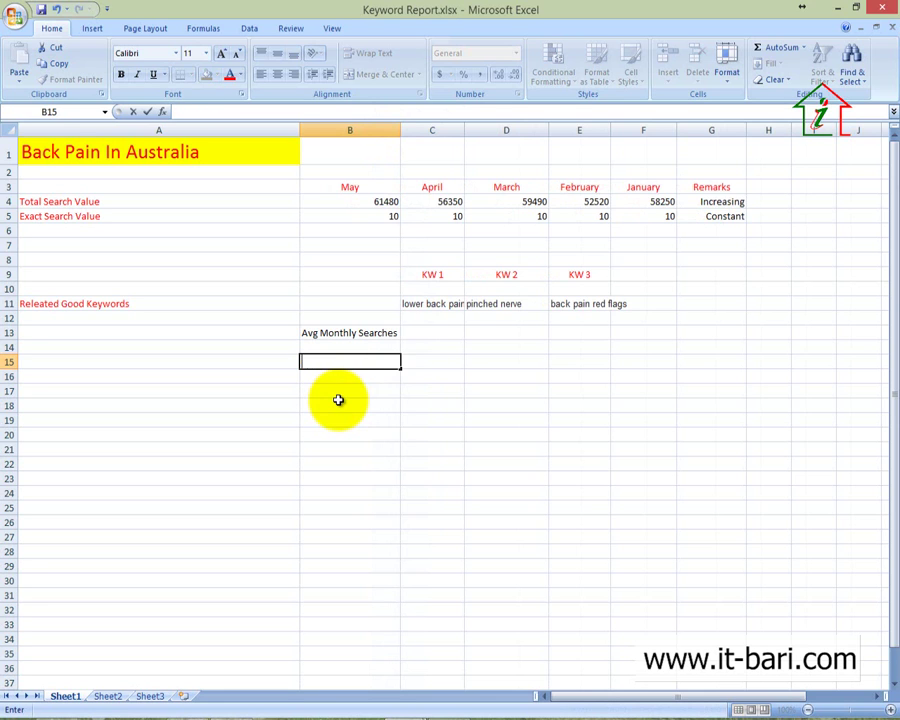
click(331, 405)
click(352, 333)
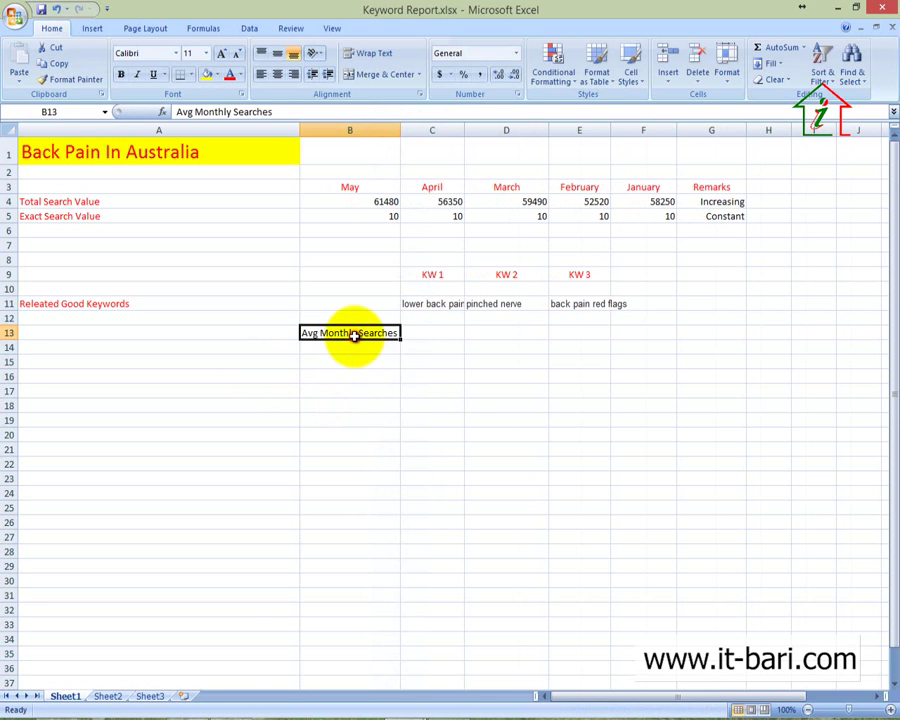
Switch to Keyword Planner in the browser and examine the Competition level of each keyword idea.
click(196, 708)
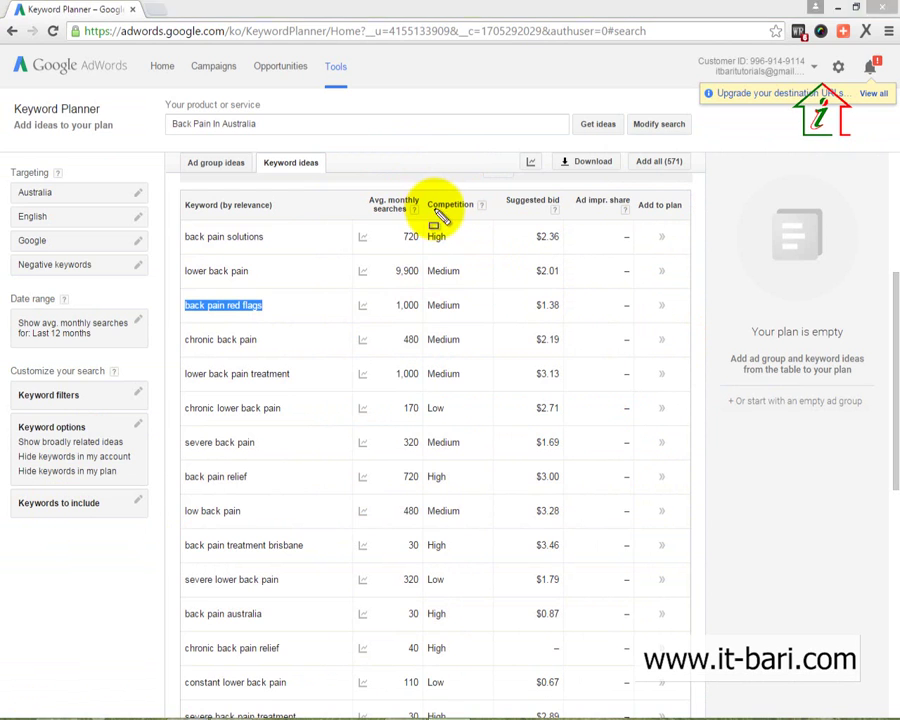
mouse_move(422, 194)
mouse_down()
mouse_move(476, 686)
mouse_move(488, 703)
mouse_move(505, 699)
mouse_up()
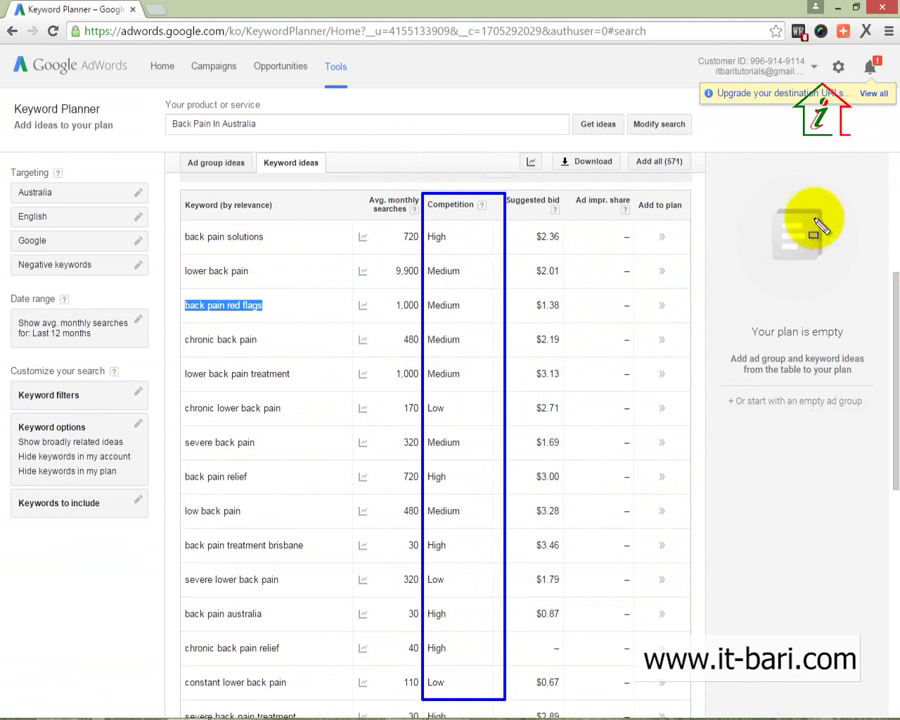
drag(466, 238, 508, 238)
drag(469, 272, 504, 271)
drag(462, 305, 508, 305)
drag(468, 341, 521, 341)
drag(468, 374, 511, 374)
drag(462, 410, 510, 412)
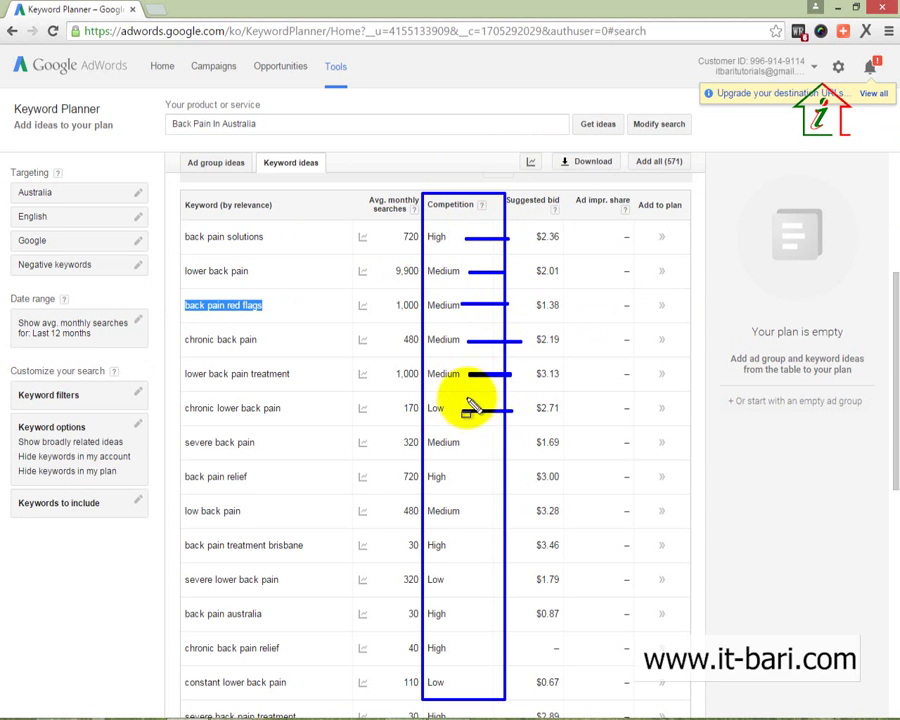
key(Escape)
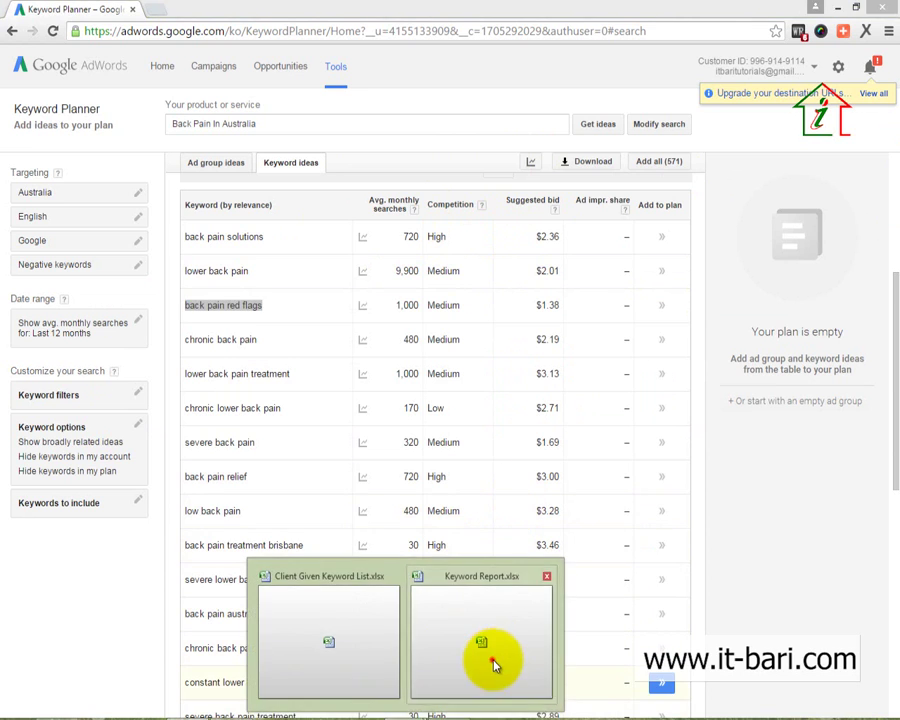
Check the average monthly searches for "lower back pain" in Keyword Planner and enter 9900 in cell C13 of Keyword Report.xlsx.
click(491, 661)
click(441, 332)
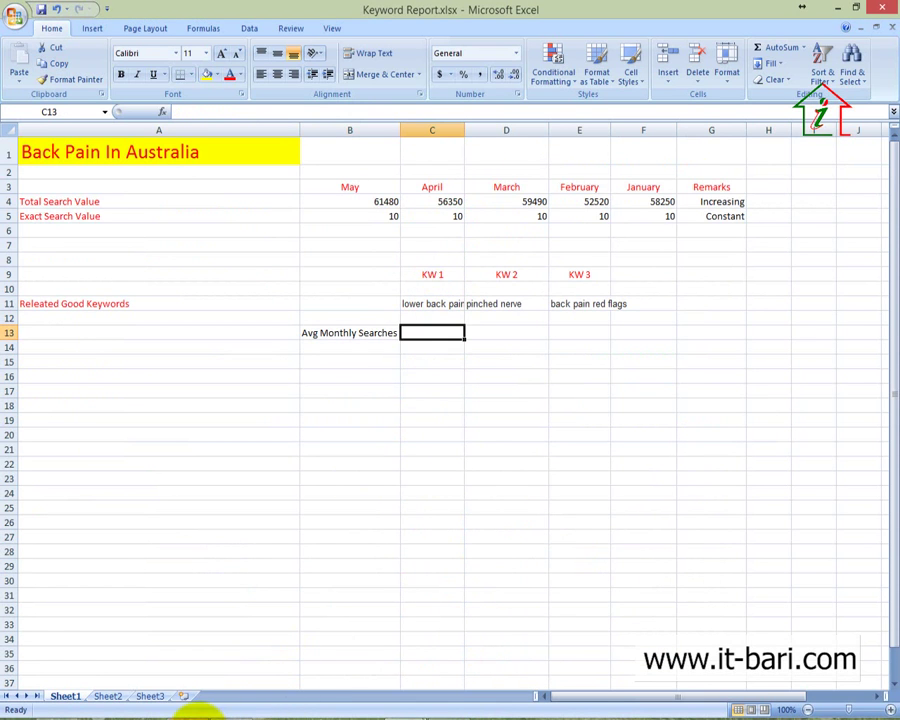
click(200, 714)
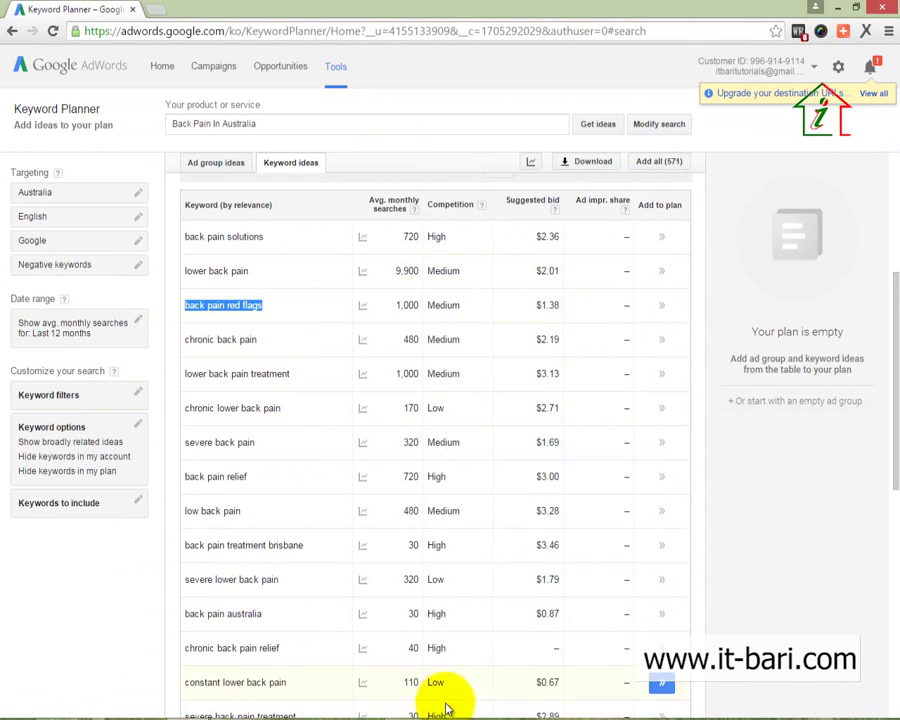
mouse_move(380, 706)
click(482, 658)
text(9900)
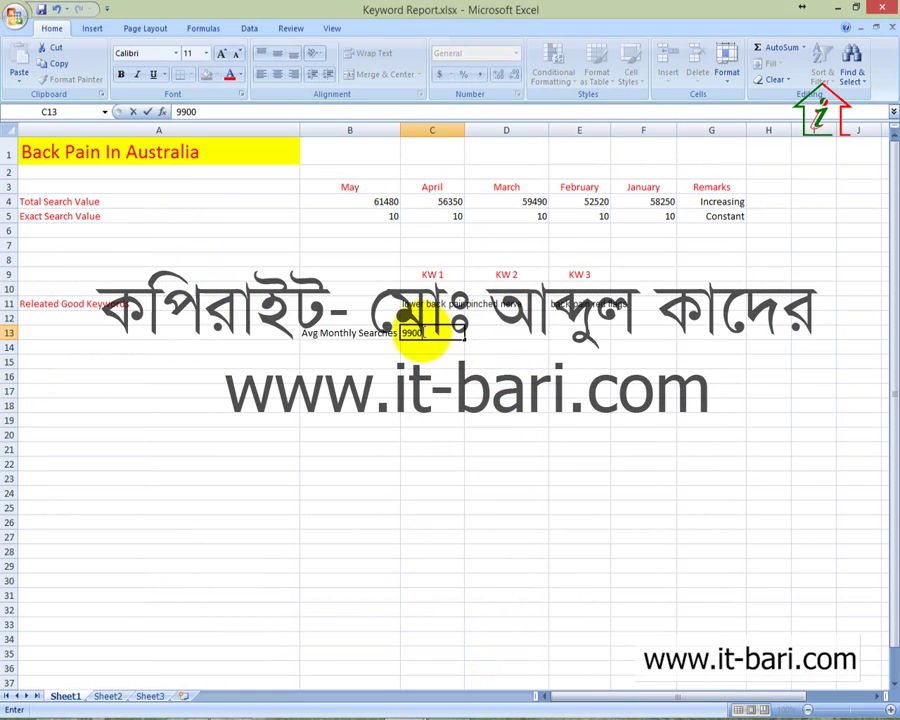
Widen column C to fit the KW 1 keyword and slightly narrow column D.
click(467, 131)
drag(465, 133, 489, 133)
mouse_move(574, 132)
mouse_down()
mouse_move(590, 131)
mouse_move(571, 132)
mouse_up()
click(524, 331)
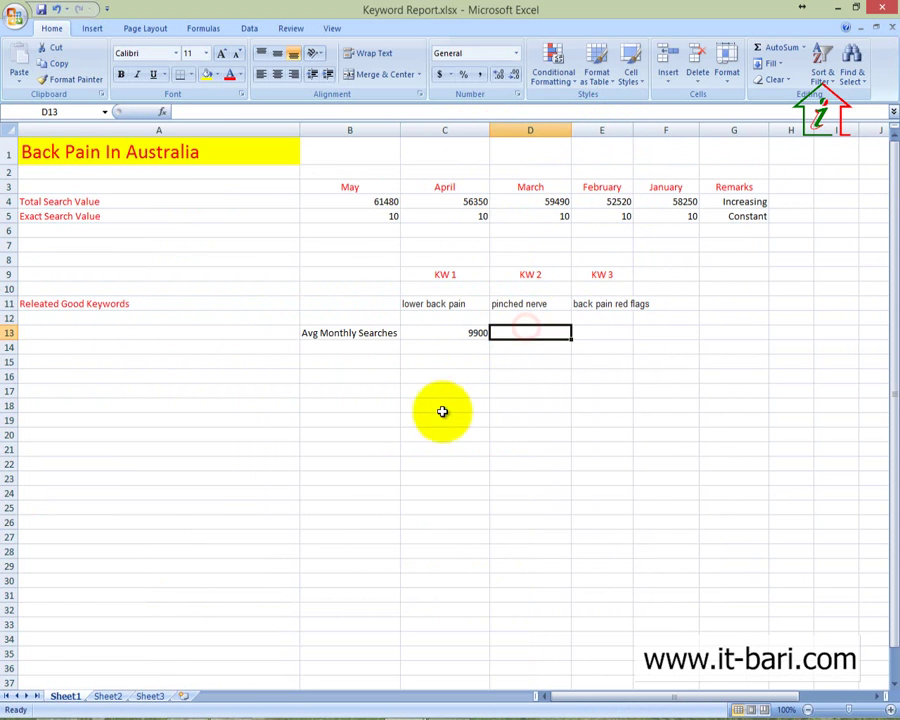
click(188, 714)
mouse_move(410, 712)
click(506, 618)
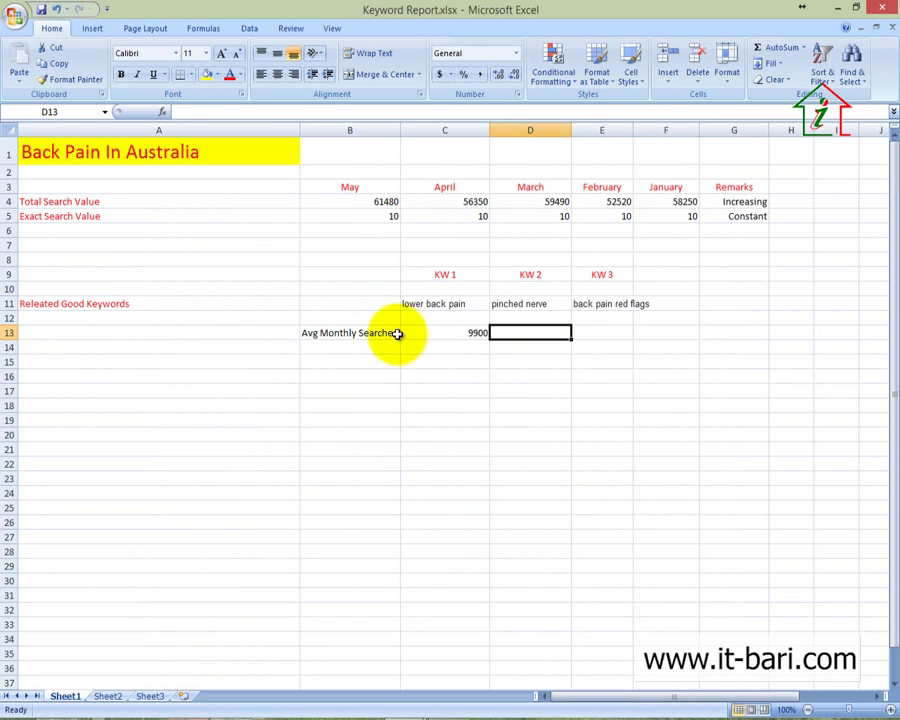
click(512, 350)
click(487, 333)
drag(436, 304, 604, 302)
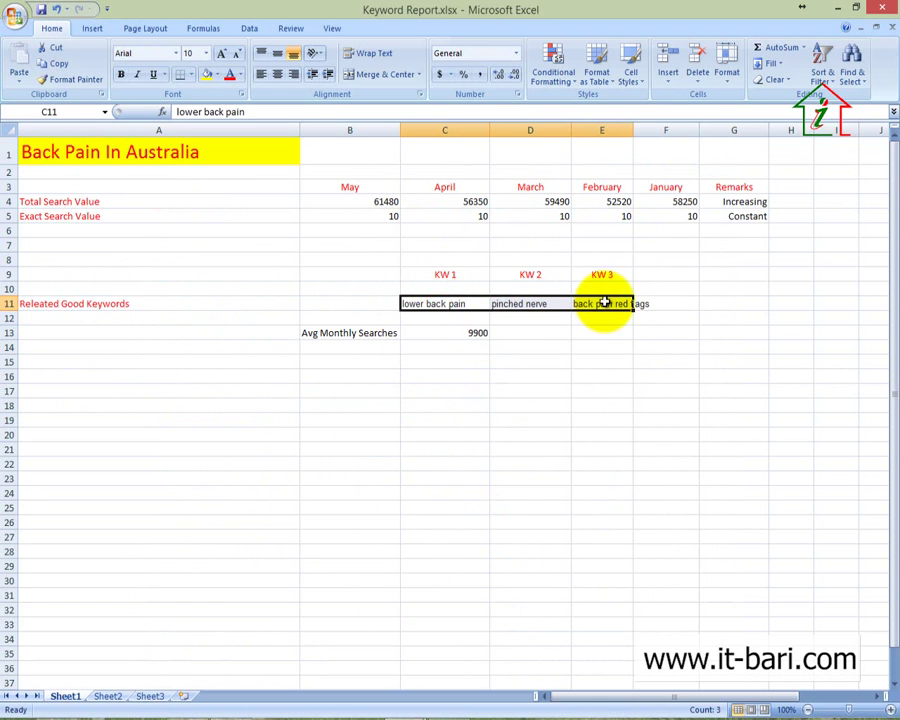
Colour the "Avg Monthly Searches" label in cell B13 red.
click(563, 366)
click(520, 332)
click(388, 334)
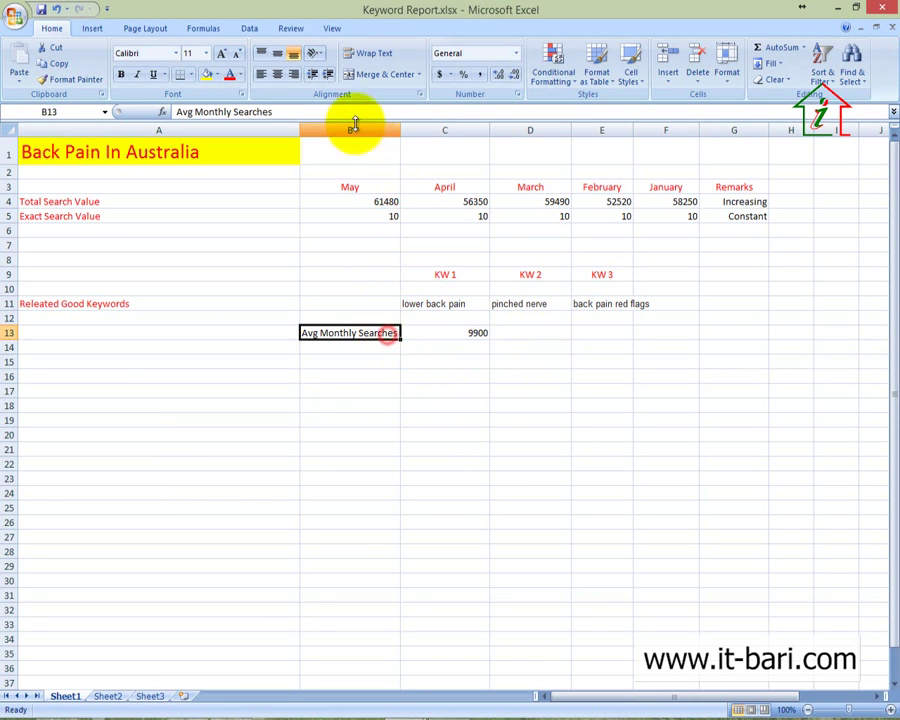
click(229, 75)
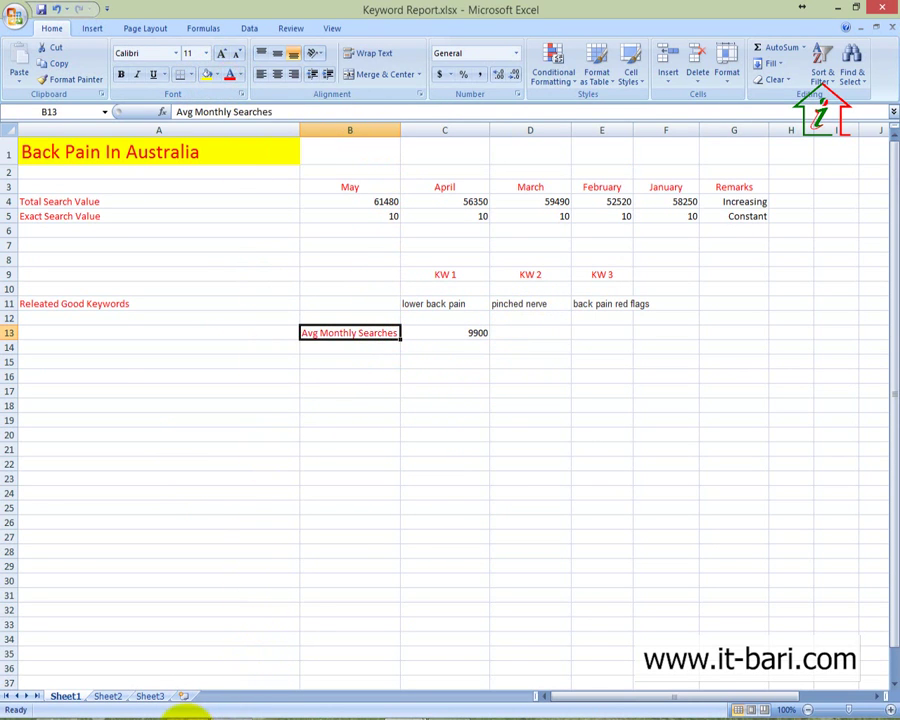
Look up the average monthly searches for "pinched nerve" in Keyword Planner and enter 1900 in cell D13 of Keyword Report.xlsx.
click(220, 712)
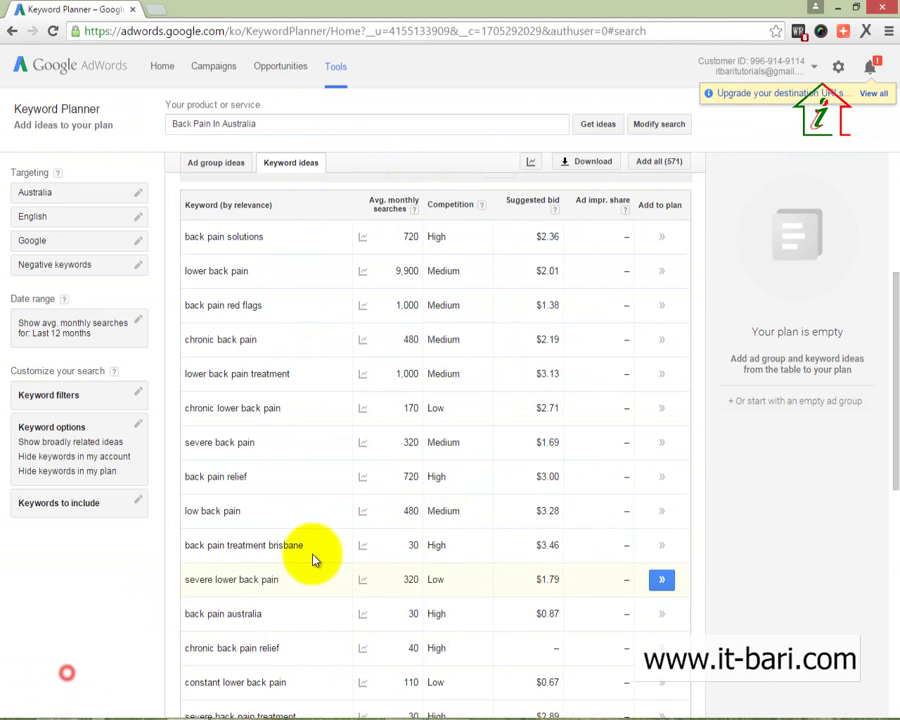
scroll(301, 558, down, 6)
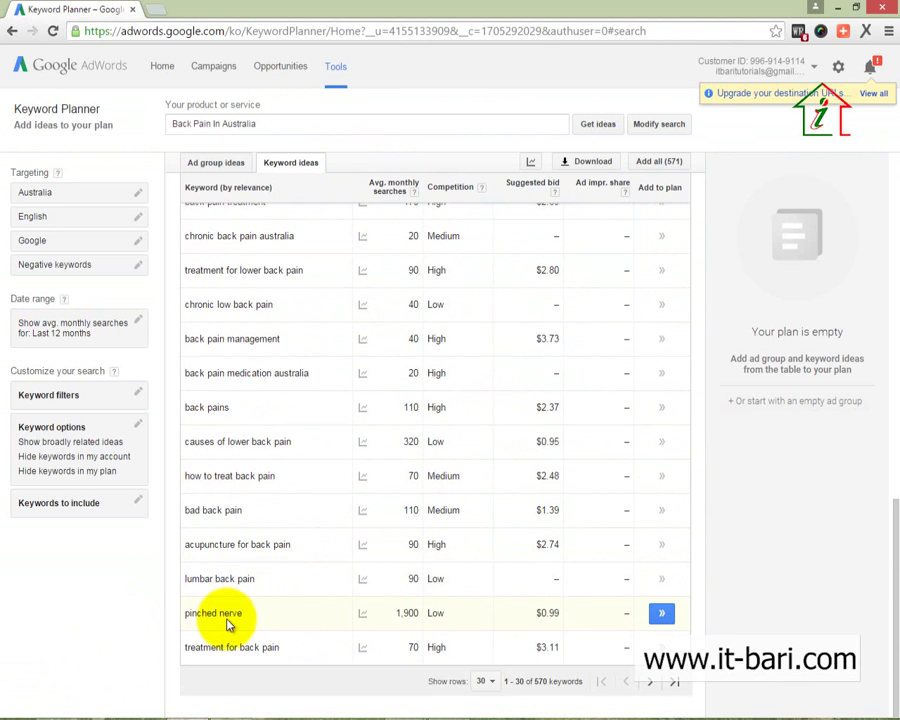
click(395, 714)
click(512, 653)
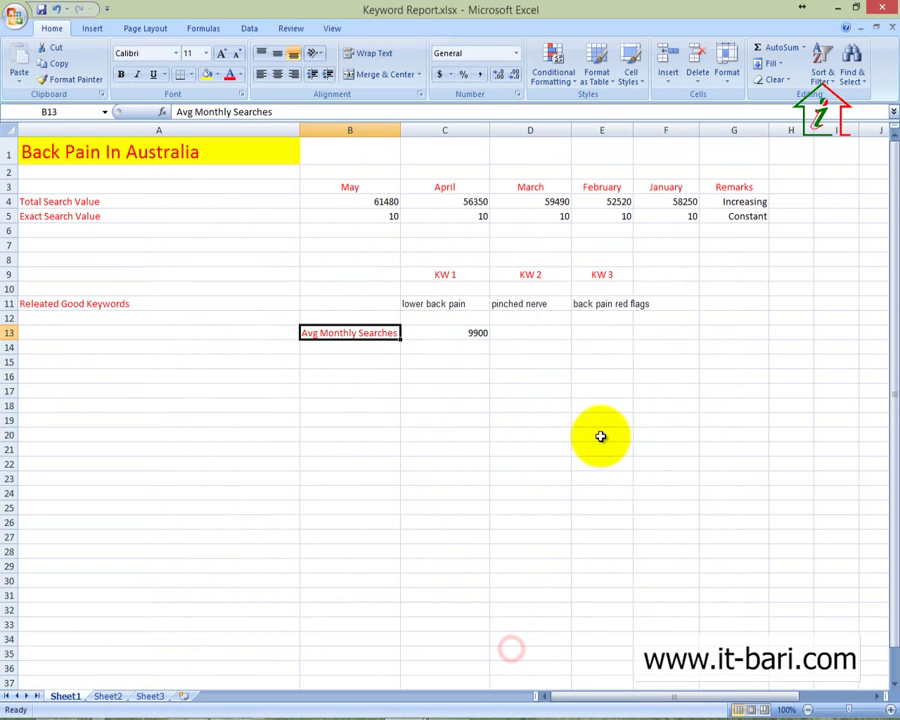
click(542, 330)
text(19)
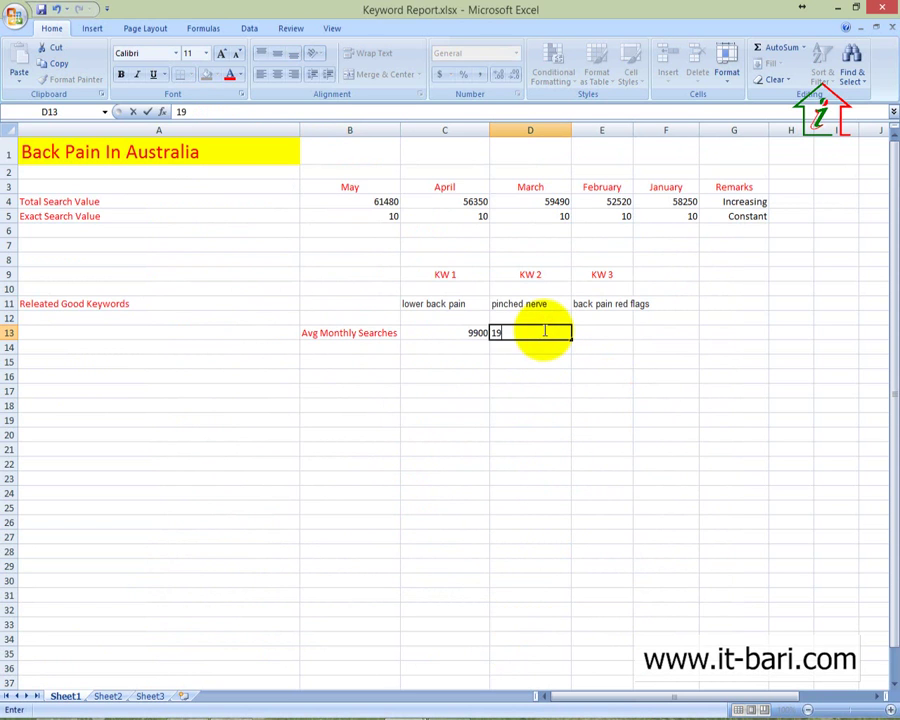
text(00)
Widen column E to fit the KW 3 keyword and enter 1000 in cell E13 as its average monthly searches.
click(598, 335)
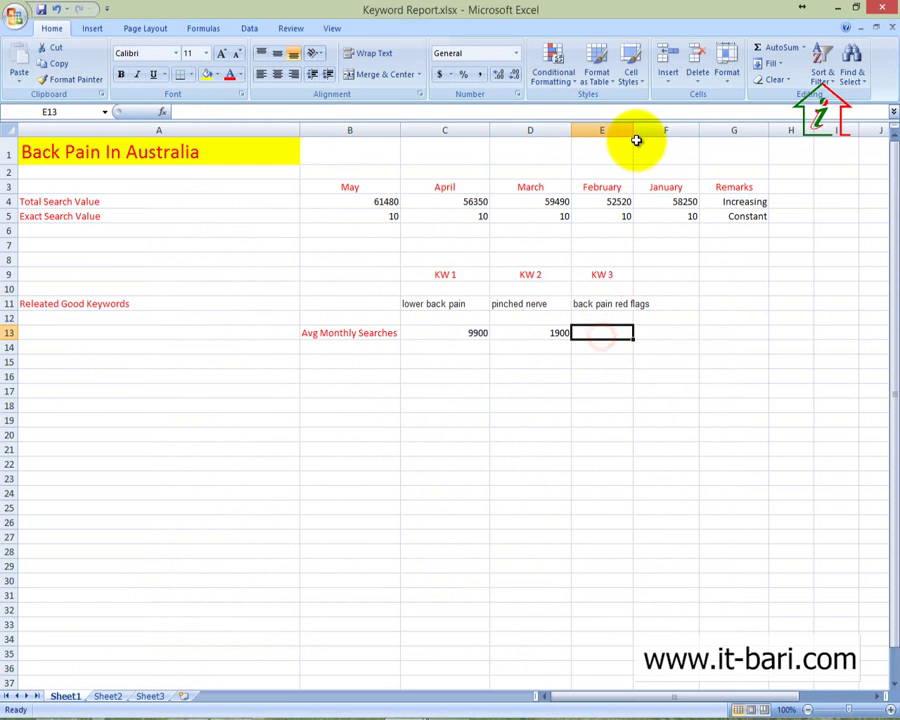
drag(635, 134, 679, 136)
text(10)
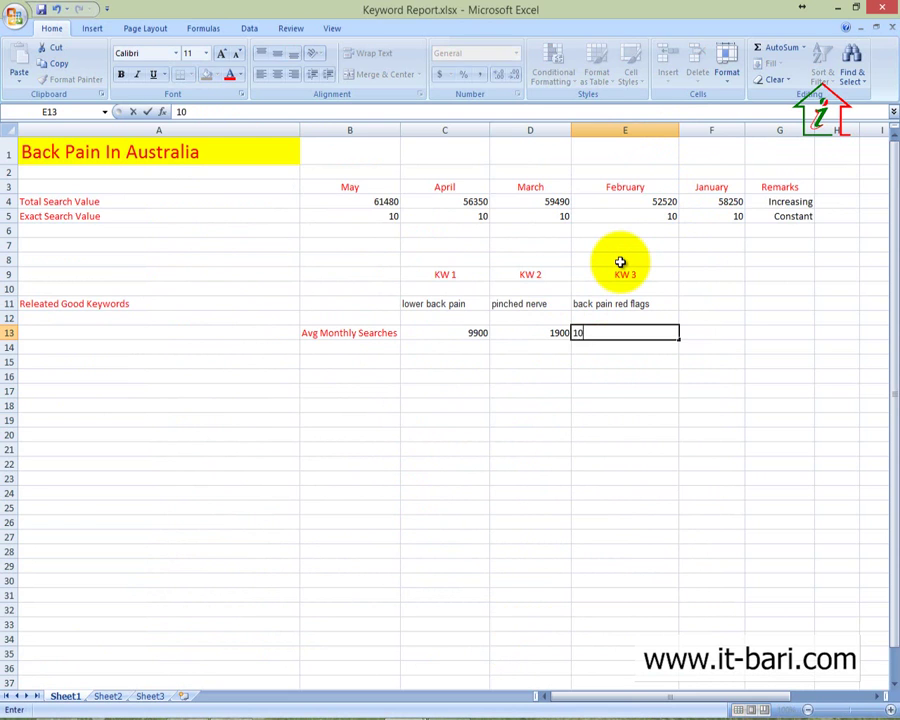
text(00)
click(576, 418)
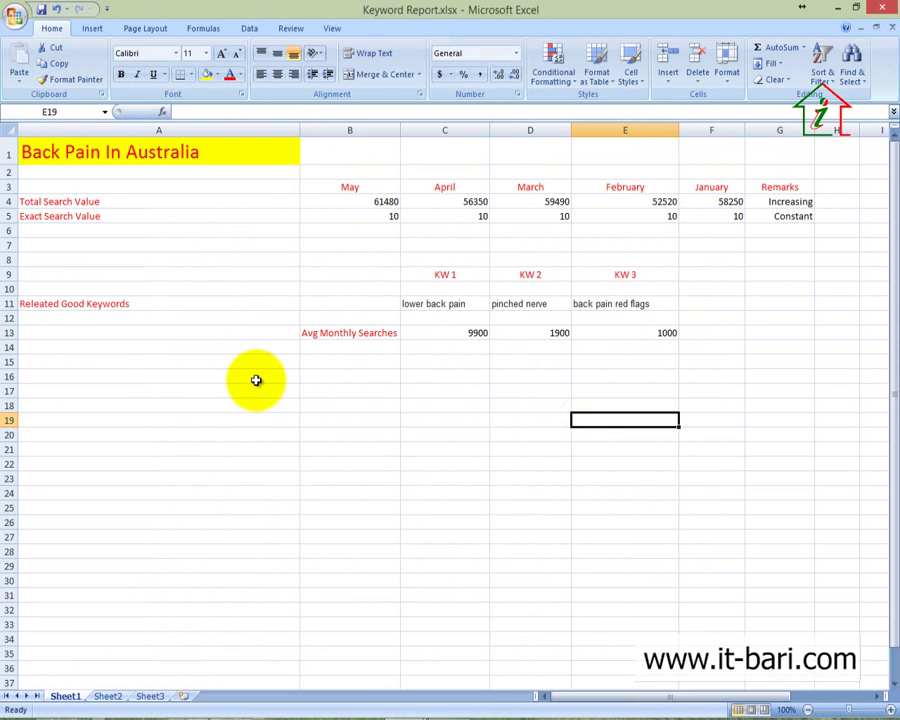
click(450, 303)
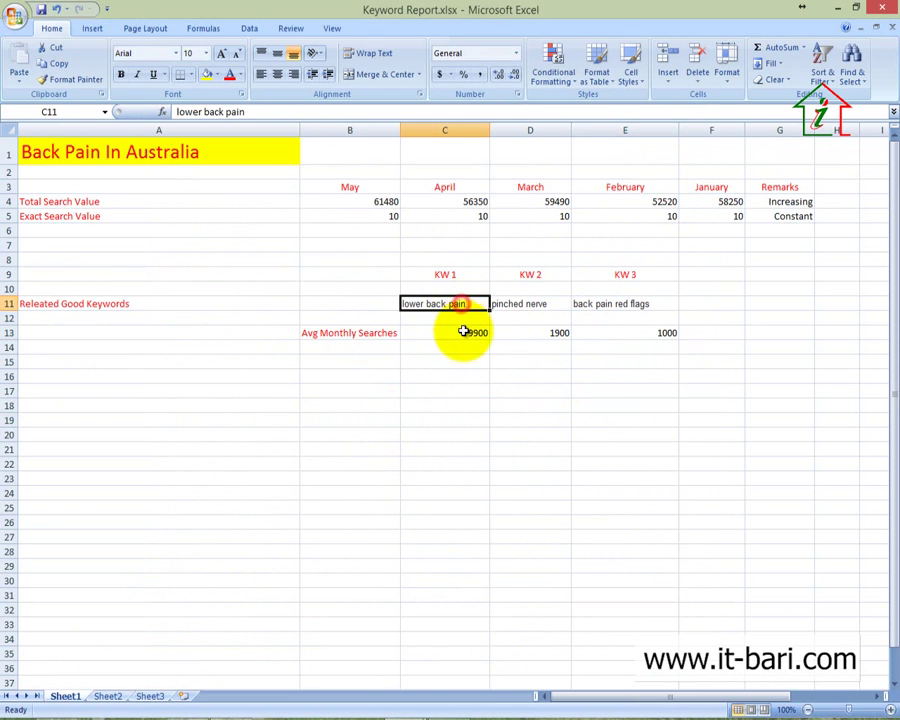
click(465, 332)
click(540, 303)
click(546, 331)
click(603, 302)
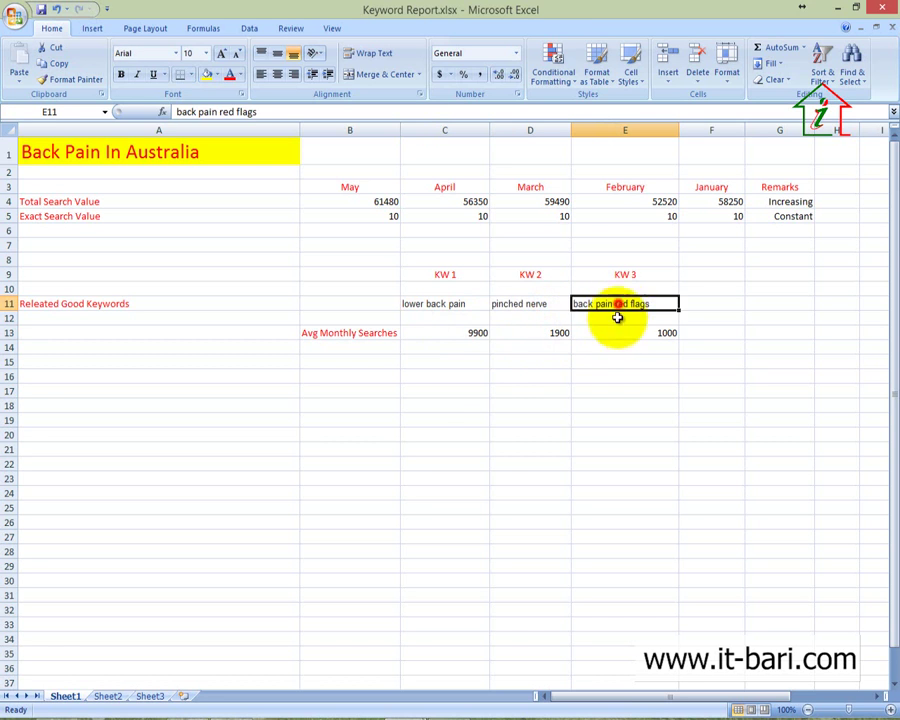
click(617, 331)
Right-align the three related keywords in cells C11 to E11.
drag(592, 302, 450, 308)
click(293, 74)
click(428, 435)
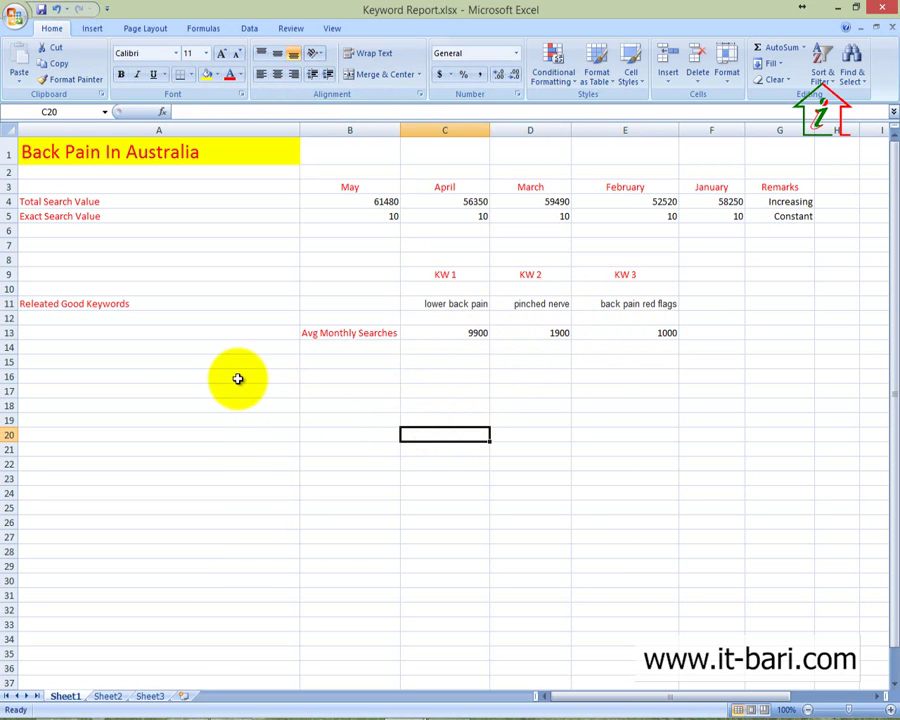
Copy the label "Top Sites on Google" from Client Given Keyword List.xlsx into cell A17 of Keyword Report.xlsx.
click(57, 374)
click(66, 386)
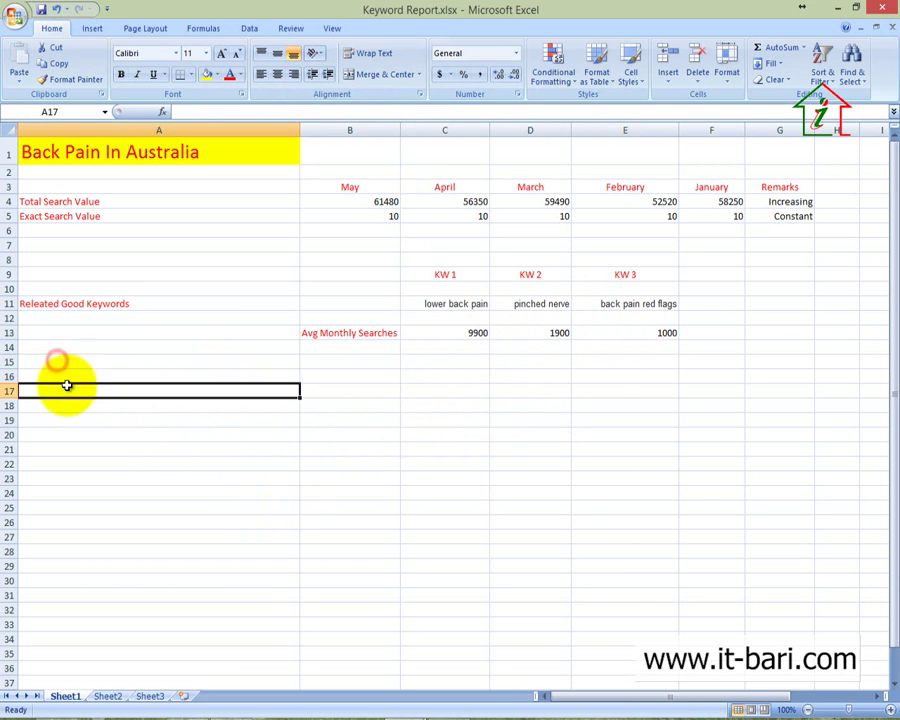
mouse_move(405, 712)
click(350, 647)
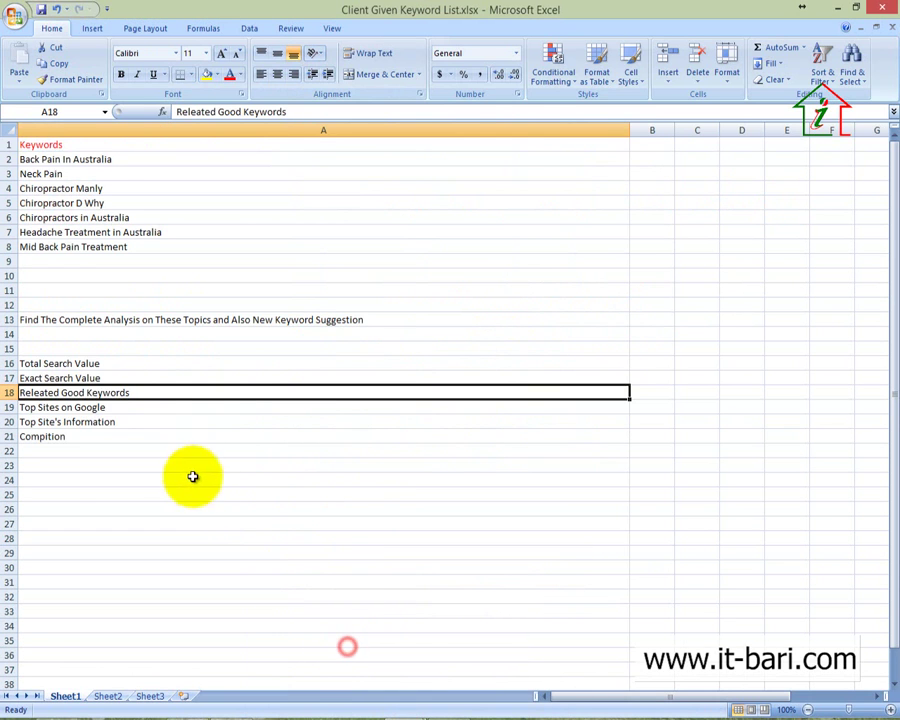
click(80, 408)
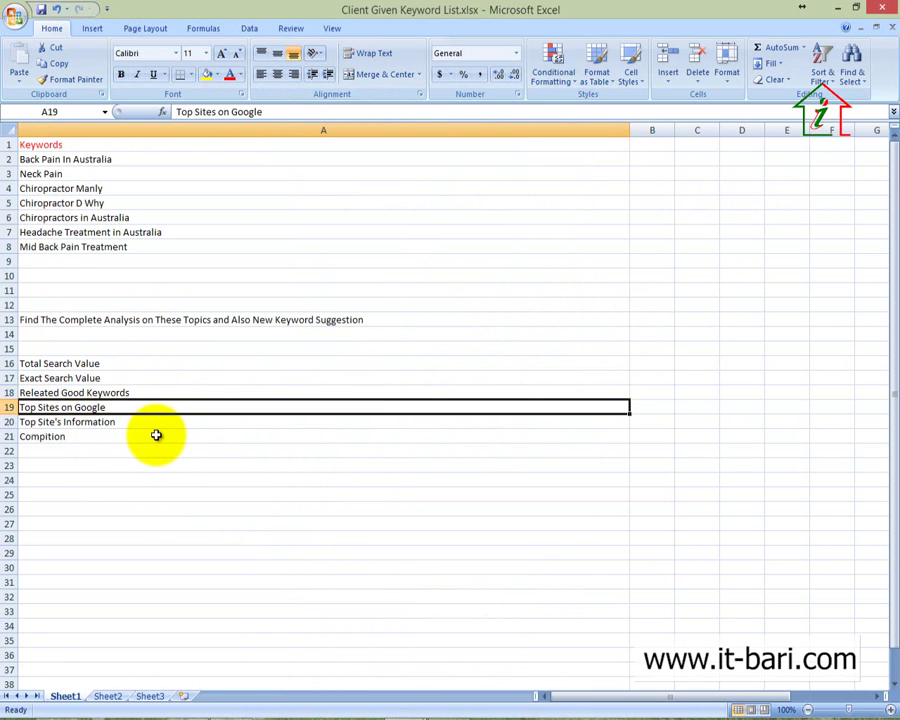
key(ctrl+c)
mouse_move(402, 712)
click(482, 665)
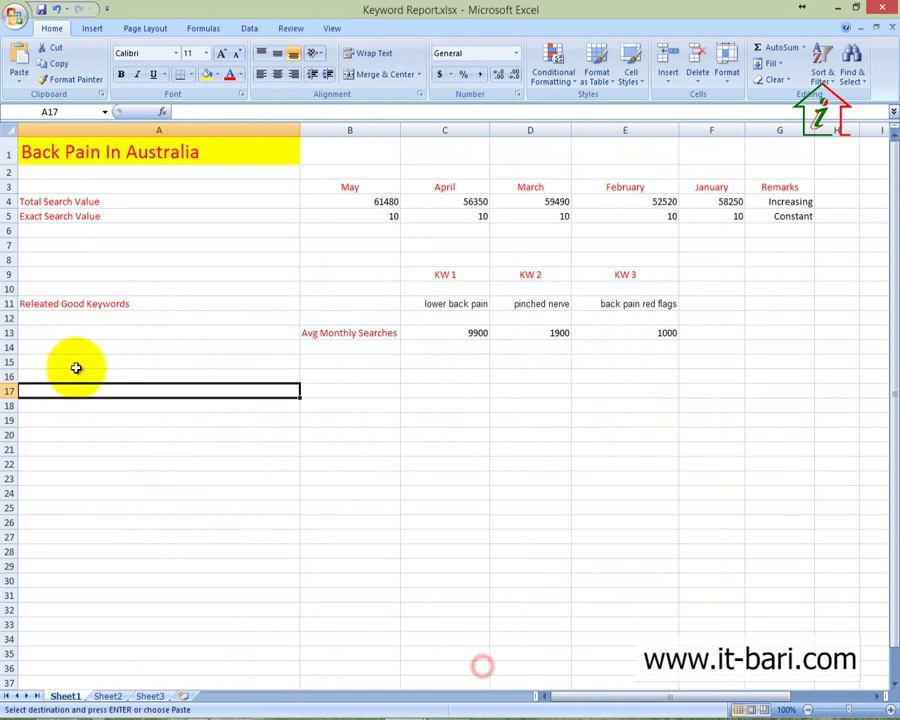
key(ctrl+v)
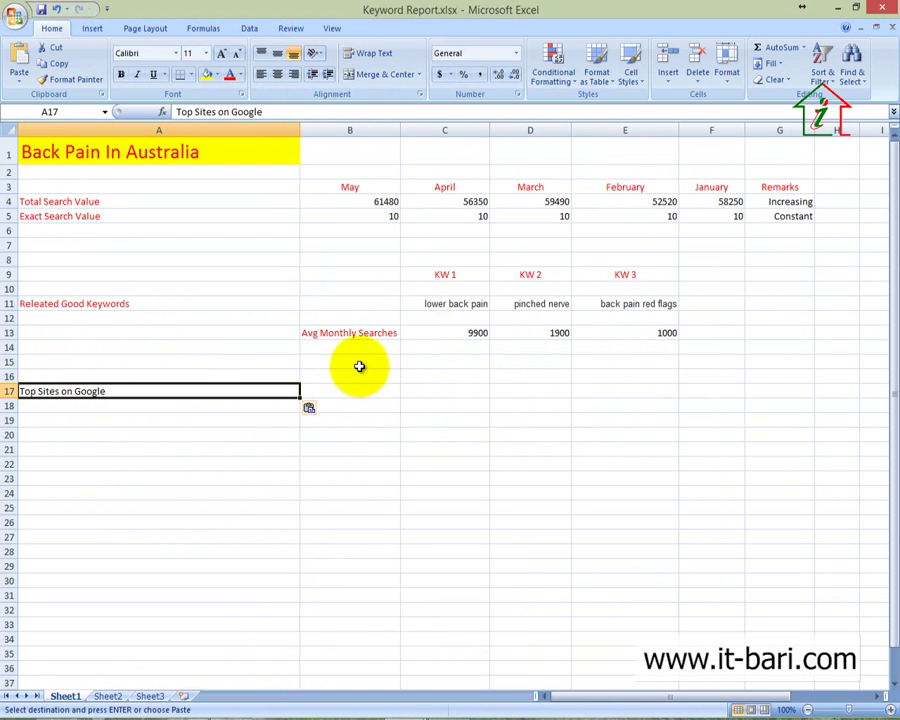
Enter the headings "Website 1", "Website 2" and "Website 3" in cells C15 to E15 and centre them.
click(431, 364)
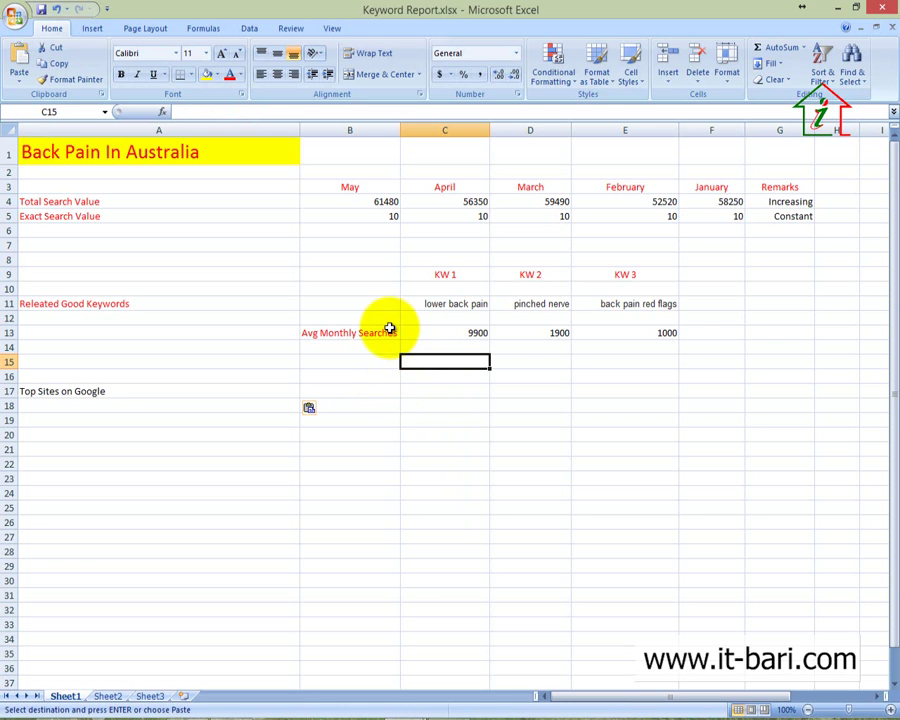
text(Website 1)
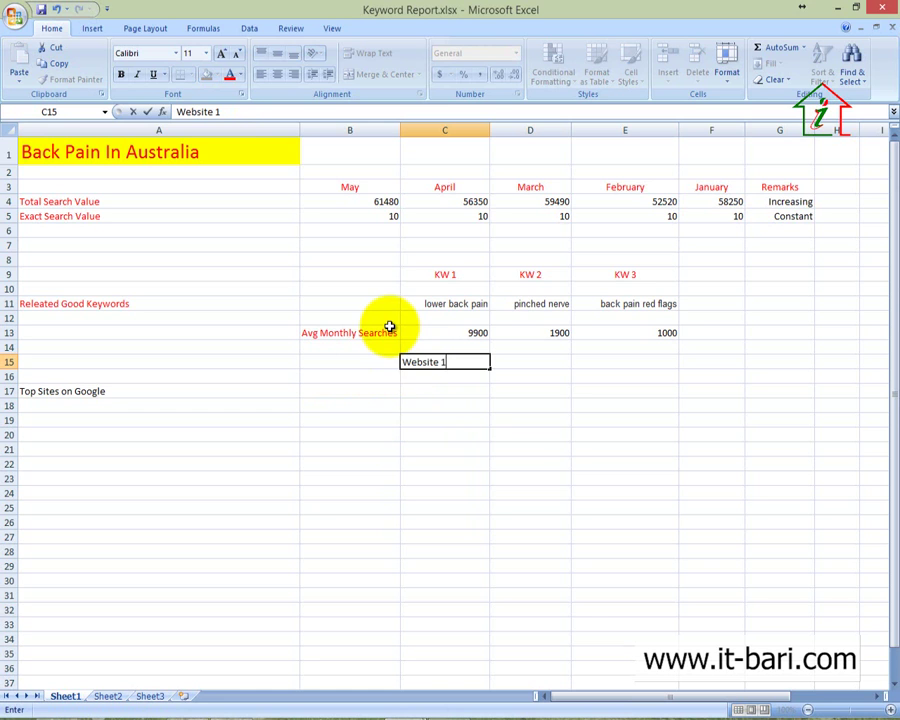
click(540, 634)
click(511, 370)
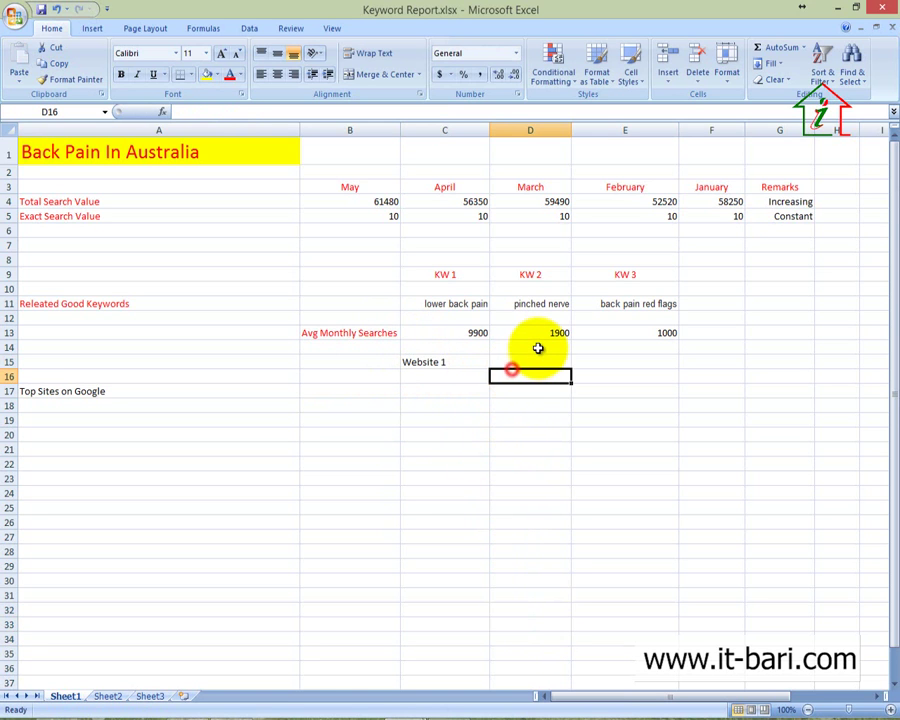
text(We)
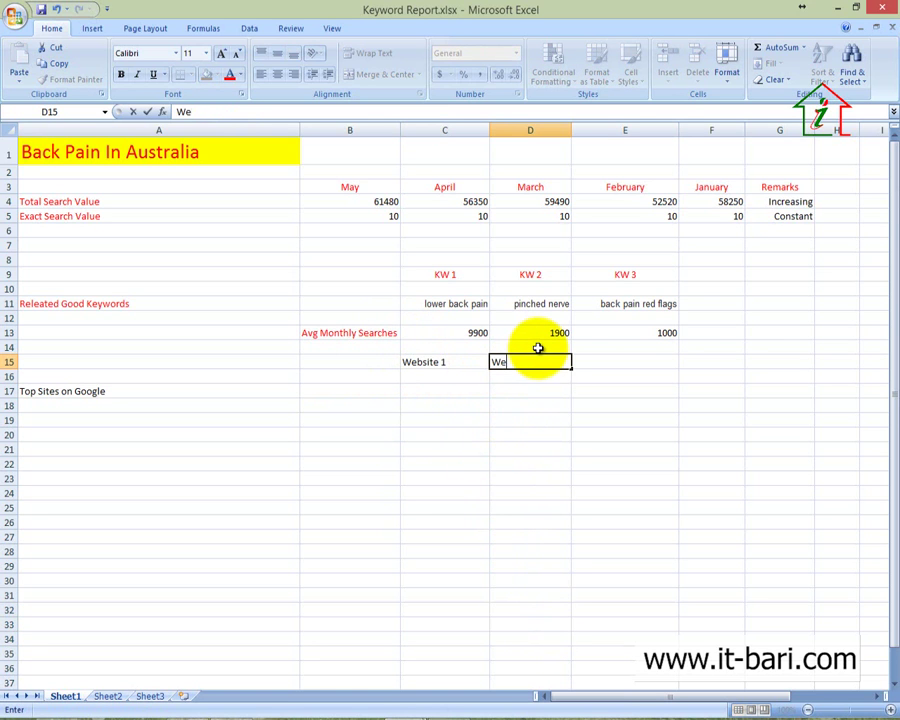
text(bsite 2)
click(605, 362)
text(W)
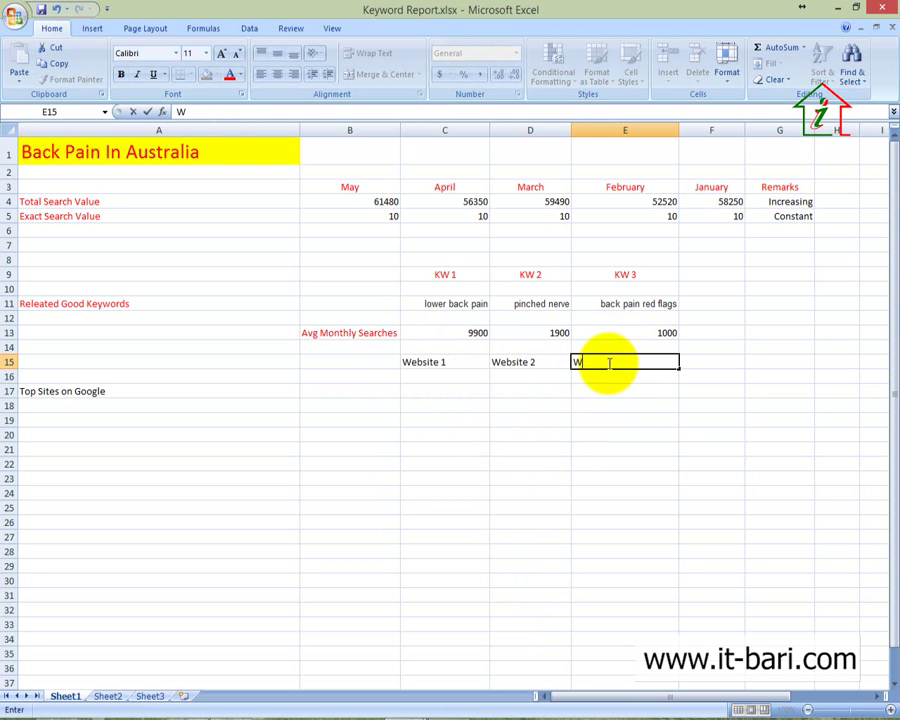
click(606, 424)
drag(606, 362, 464, 361)
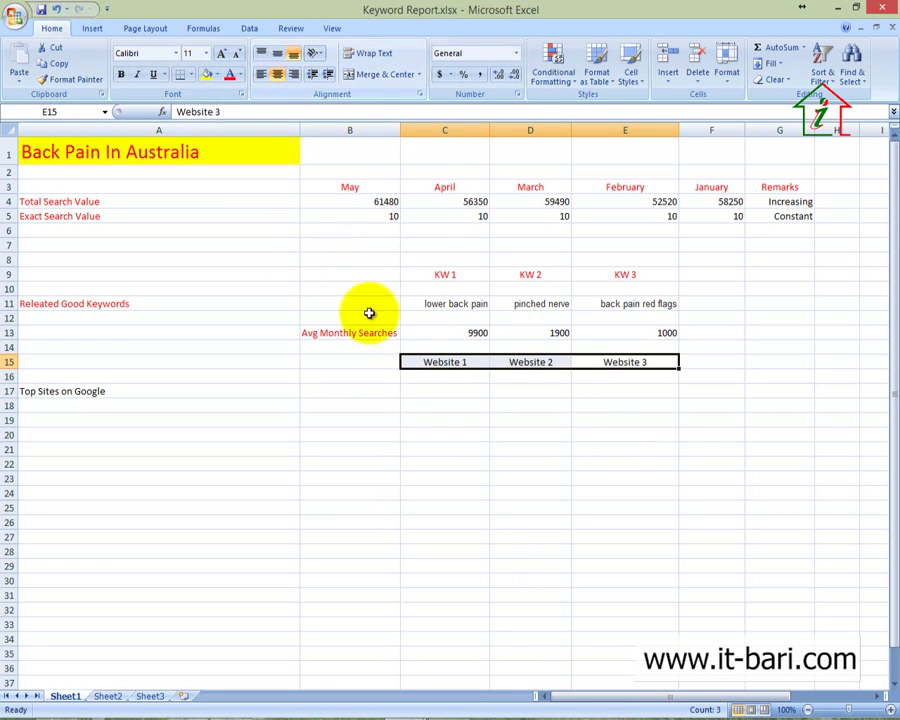
Colour the Website 1 to Website 3 headings and the "Top Sites on Google" label in A17 red.
click(229, 80)
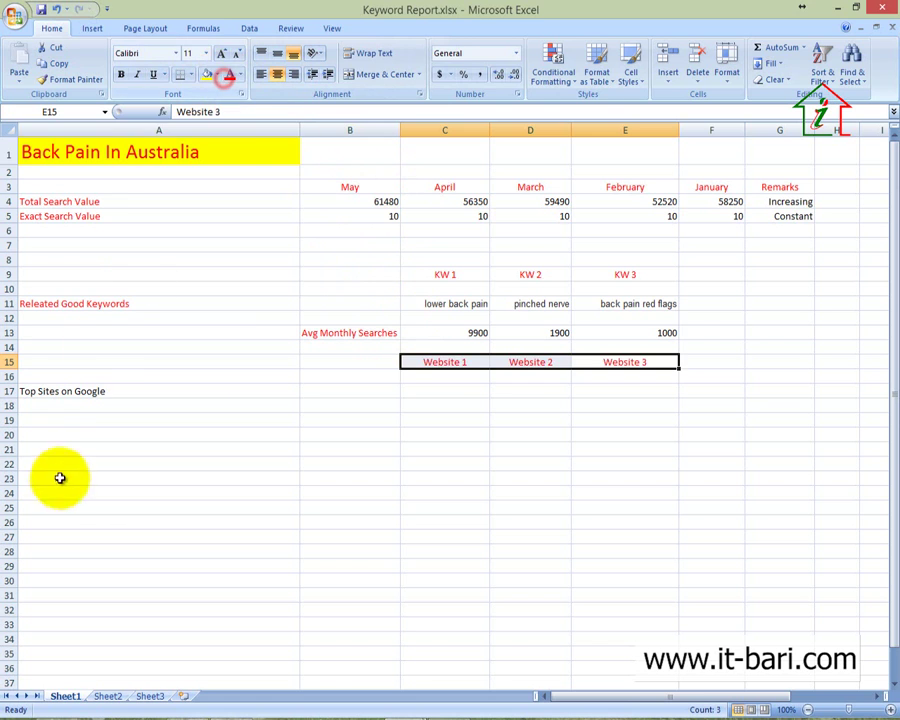
click(90, 391)
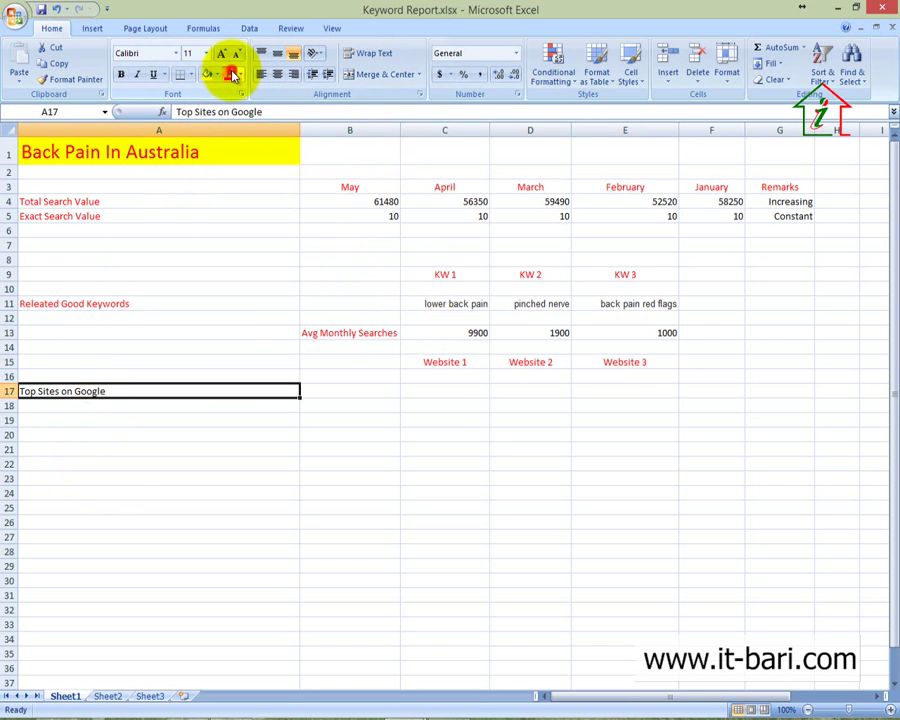
click(231, 76)
Widen columns C, D and E to roughly equal widths to make room for the website entries in row 17.
click(446, 392)
drag(490, 135, 609, 160)
drag(691, 131, 804, 153)
drag(670, 694, 707, 697)
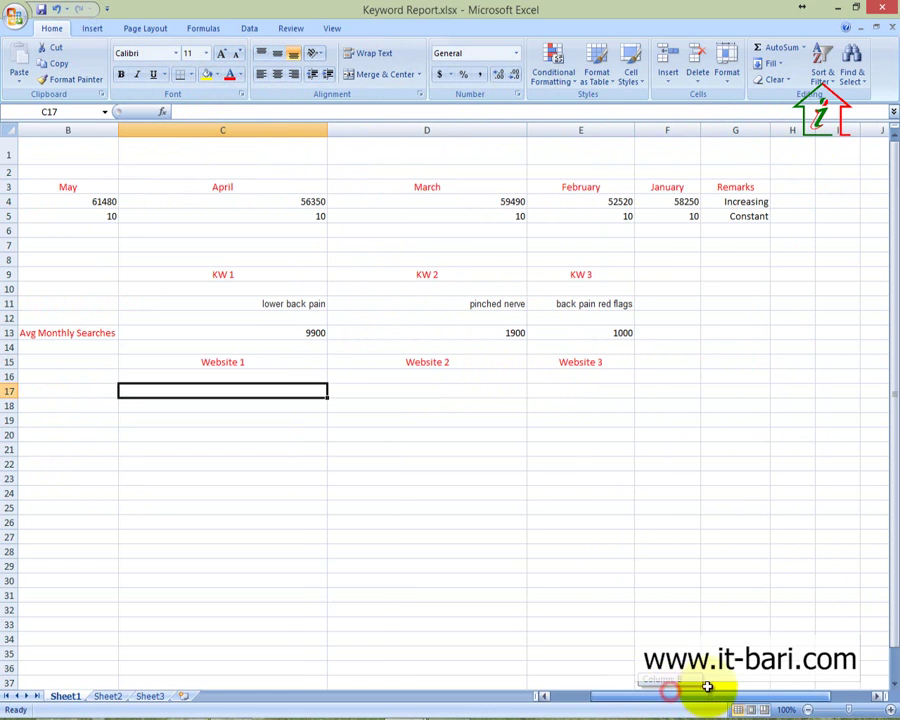
drag(635, 135, 724, 159)
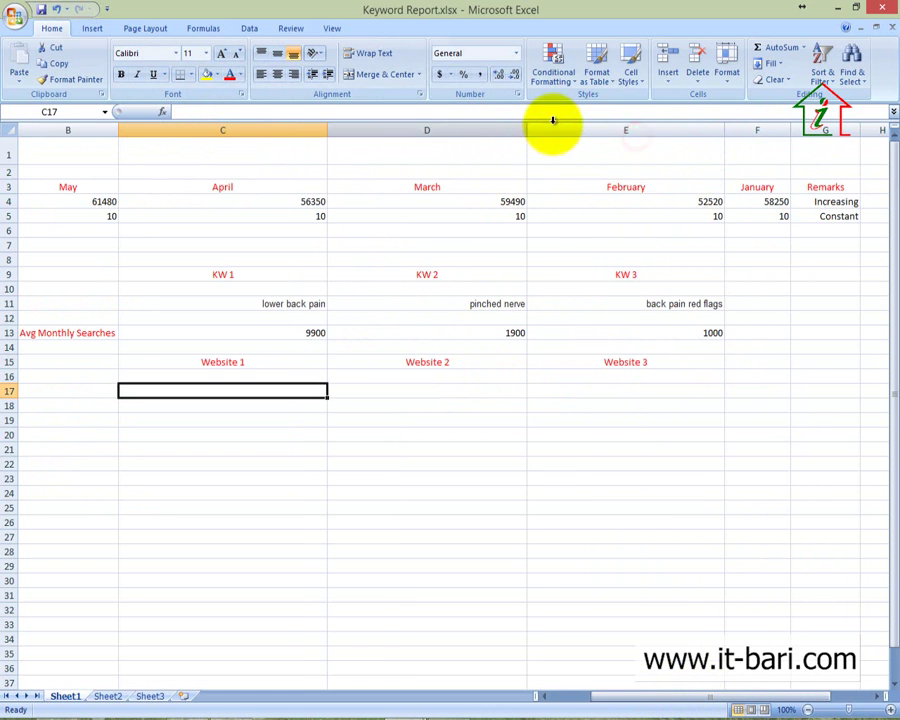
drag(532, 132, 515, 132)
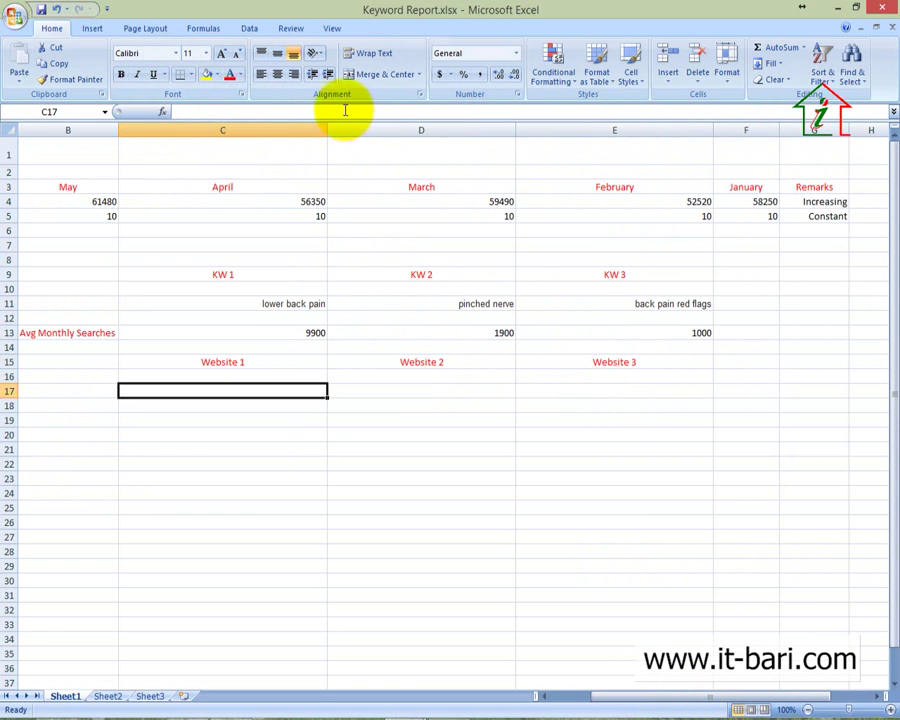
drag(326, 132, 319, 133)
drag(710, 696, 610, 694)
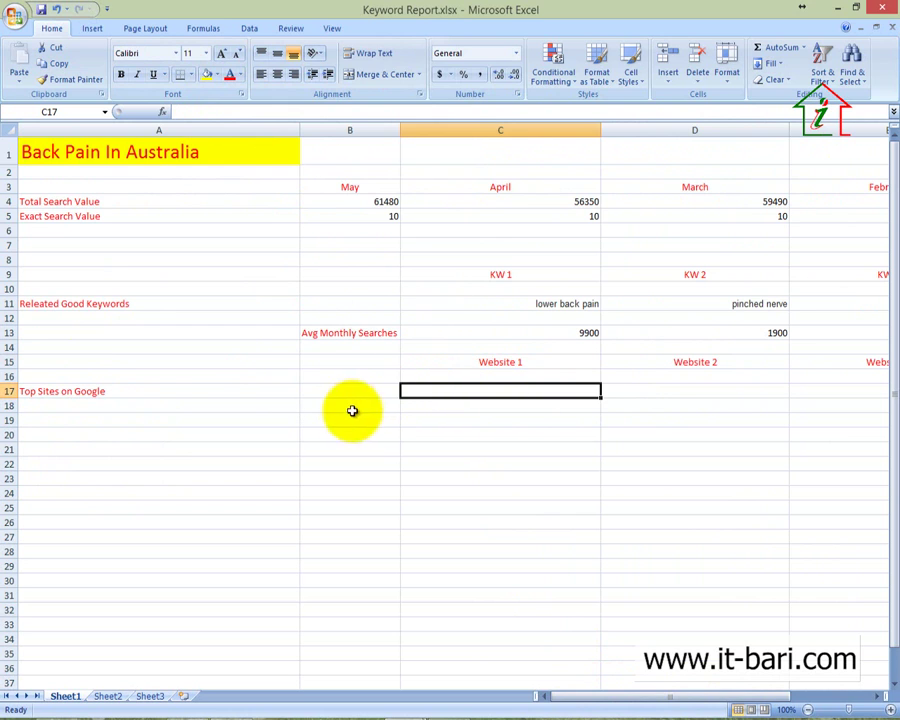
Enter the label Home Page in cell B17, beside Top Sites on Google, with red text.
click(320, 390)
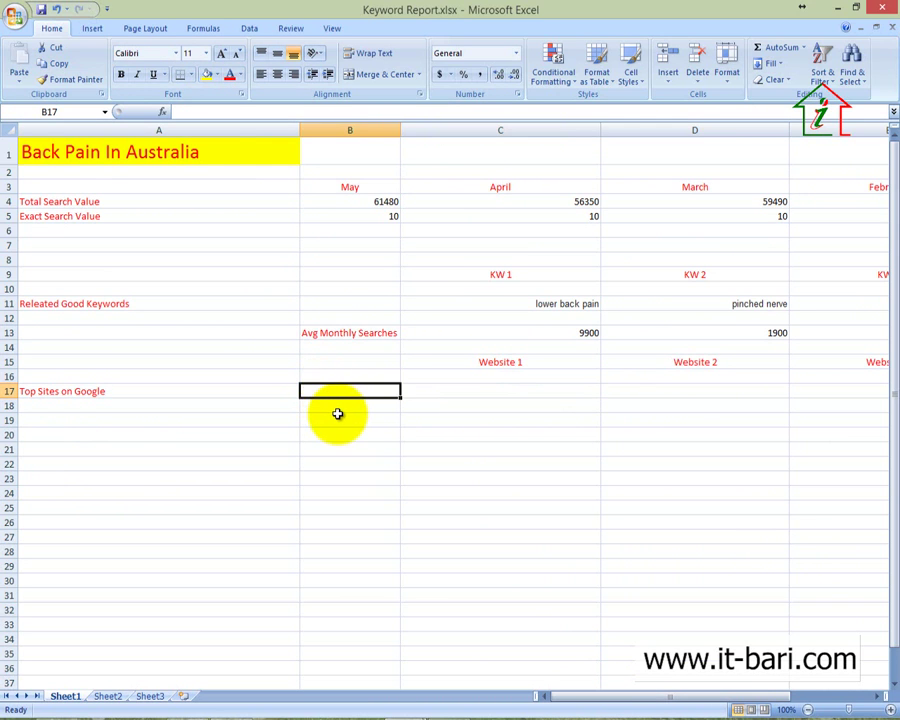
text(Home Pag)
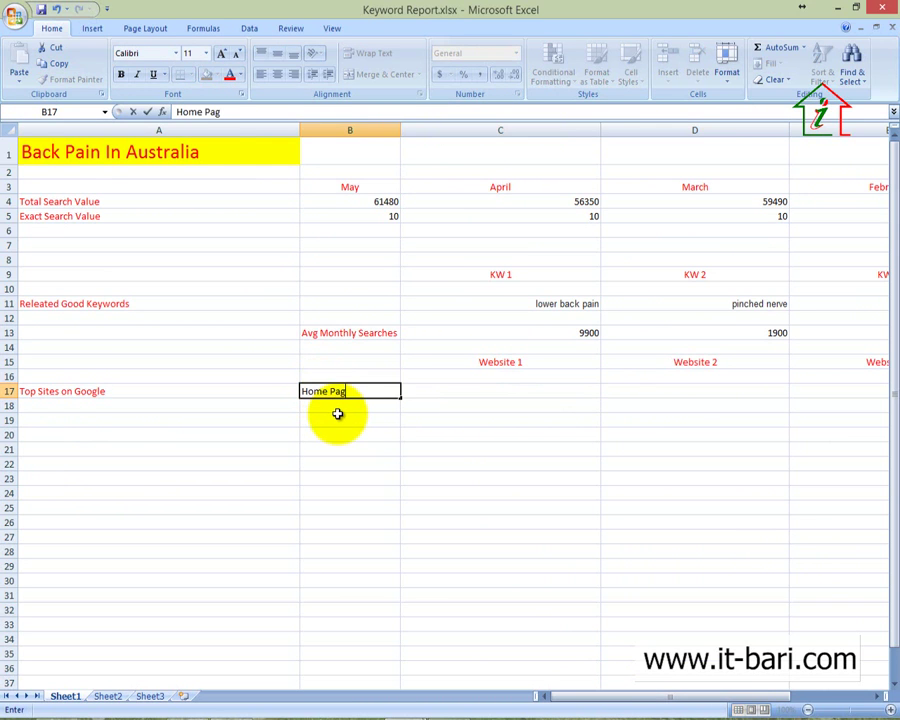
text(e)
click(350, 437)
click(450, 388)
click(345, 391)
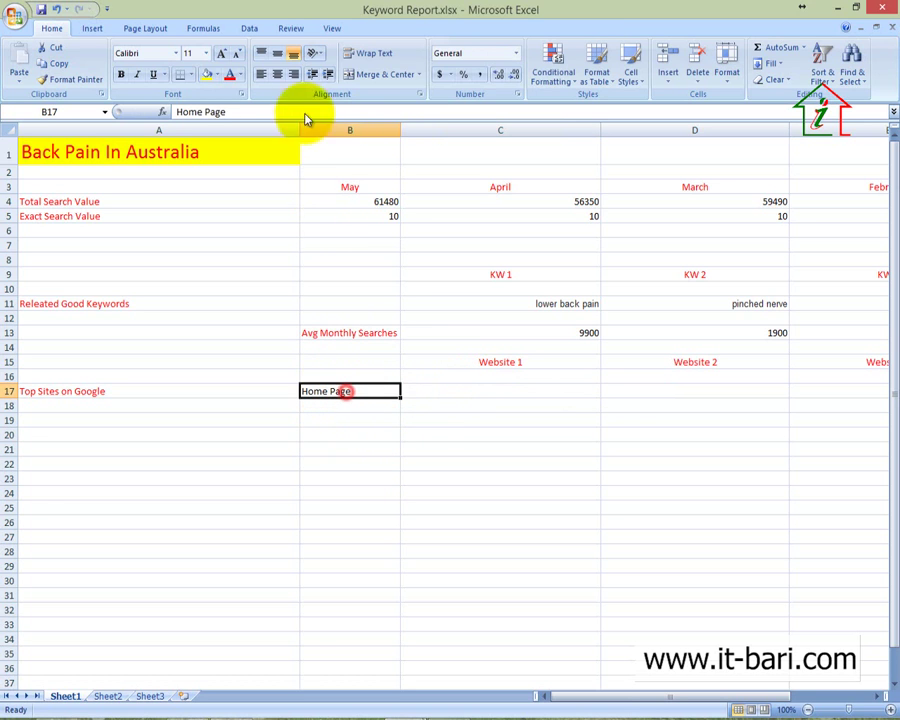
click(403, 534)
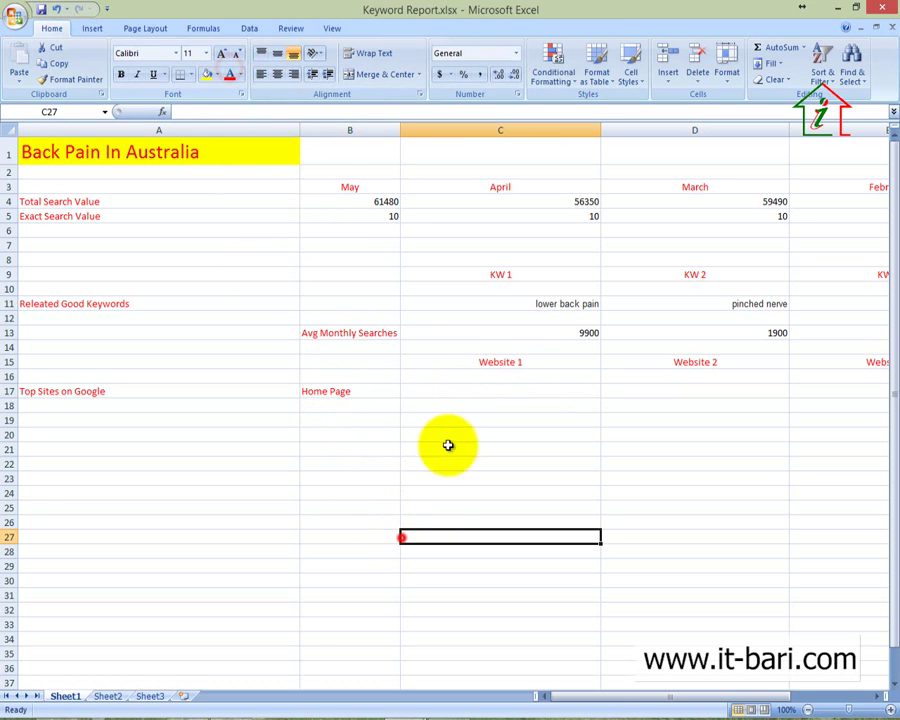
click(462, 382)
Enter the label SERP in cell B19 and colour its text red.
click(322, 418)
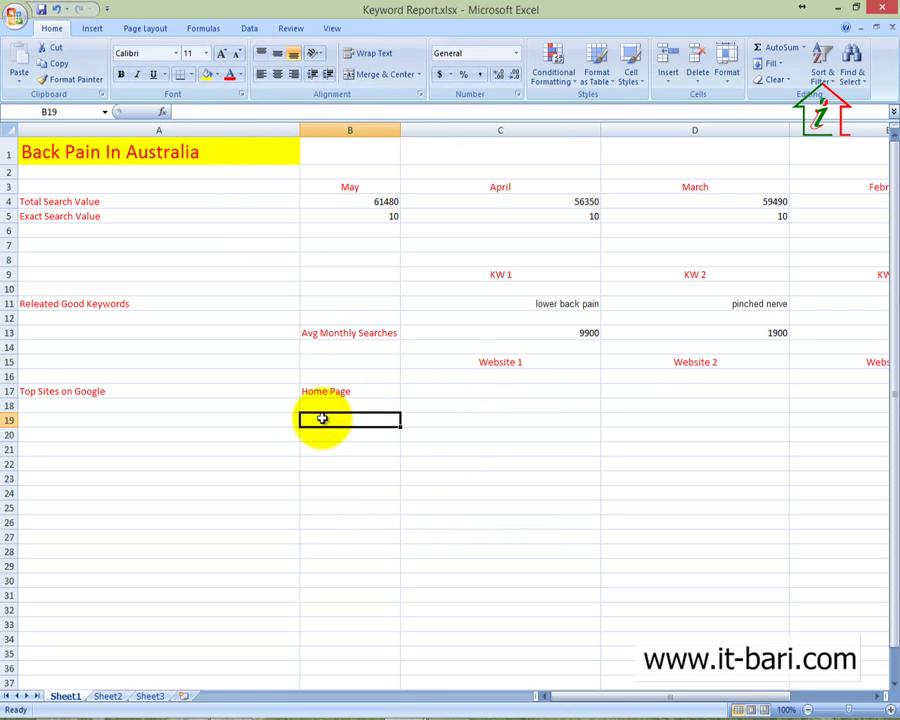
text(SERP)
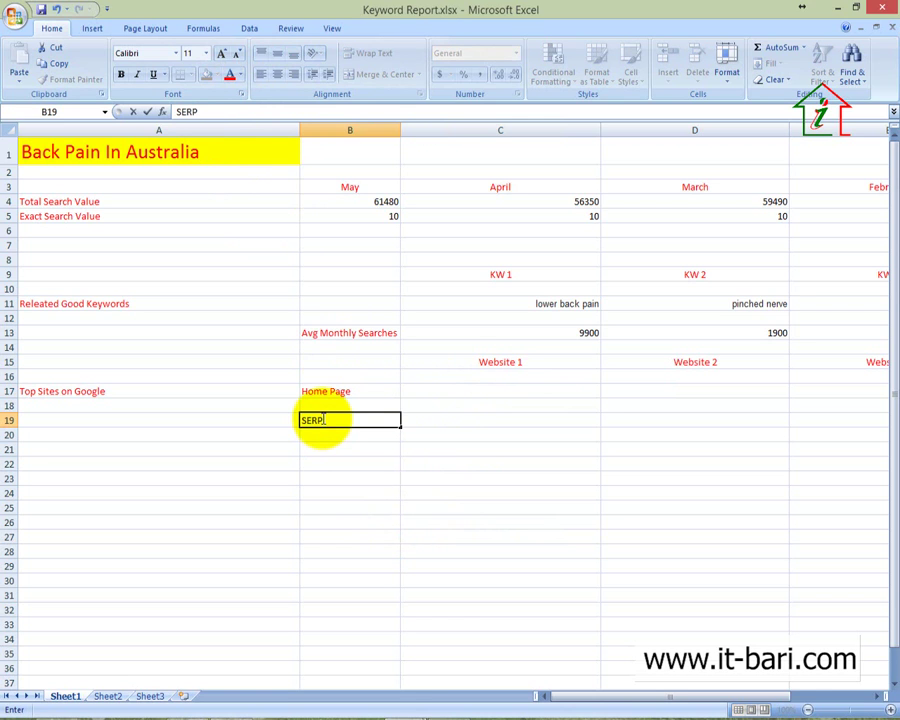
click(358, 462)
click(372, 419)
click(229, 78)
click(311, 532)
click(363, 420)
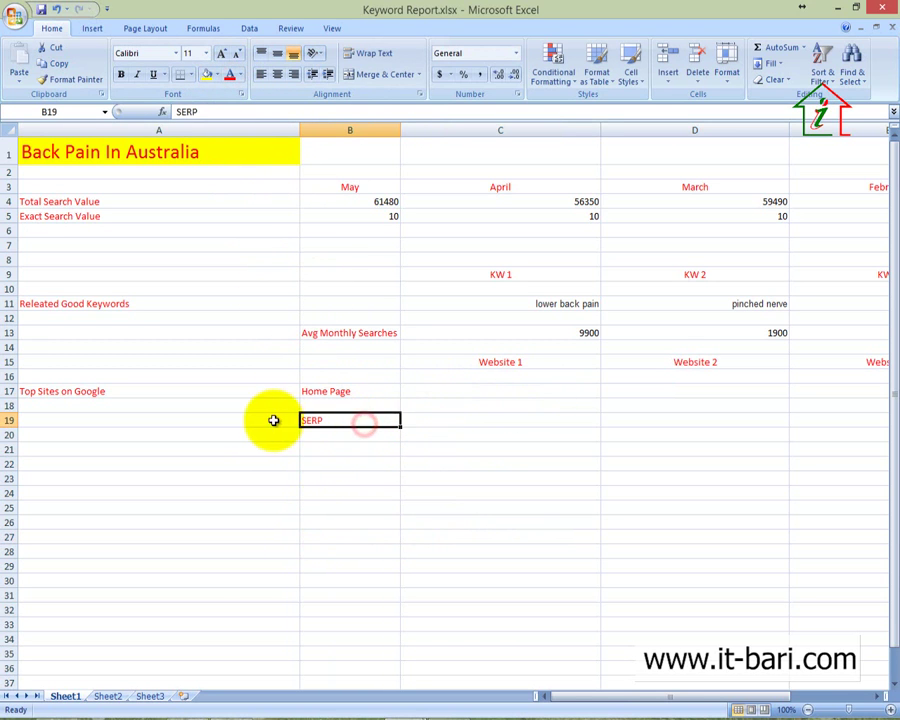
Replace the label in cell B19 with Page that ar on SERP.
click(346, 433)
click(348, 462)
click(342, 448)
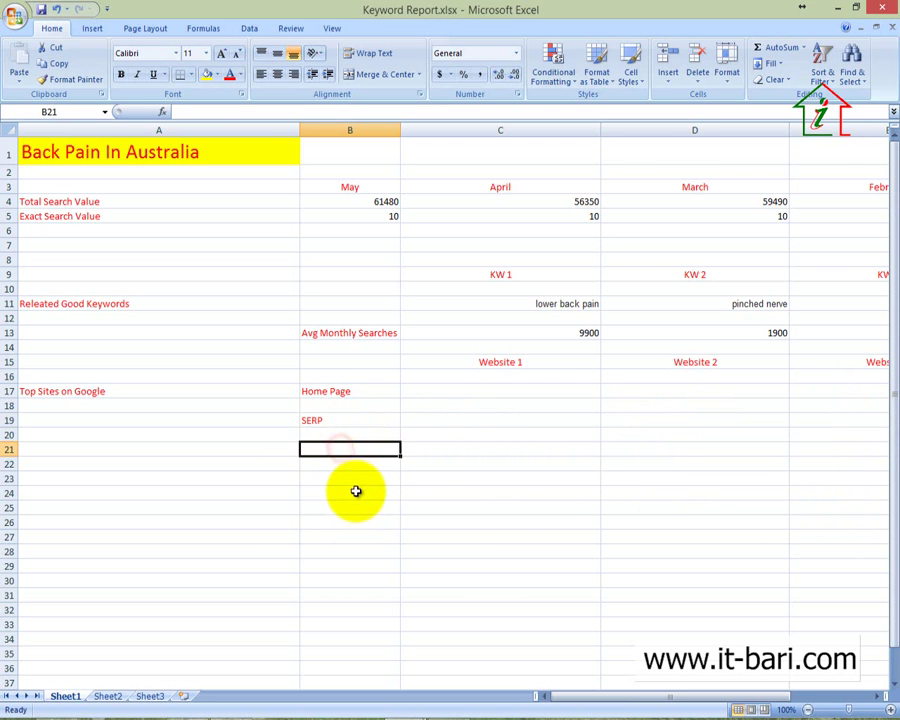
click(341, 418)
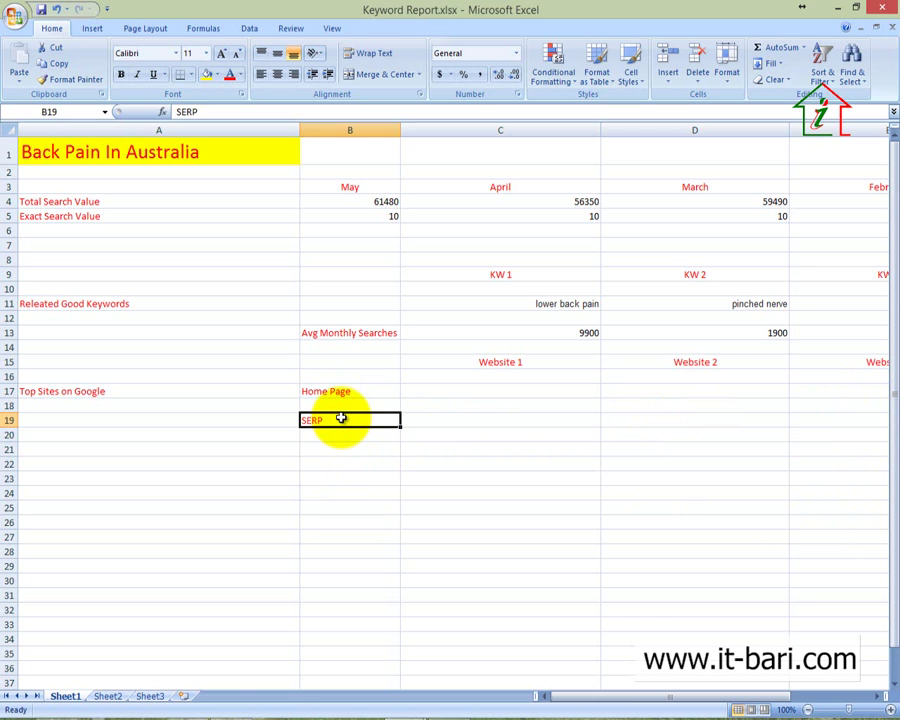
text(R)
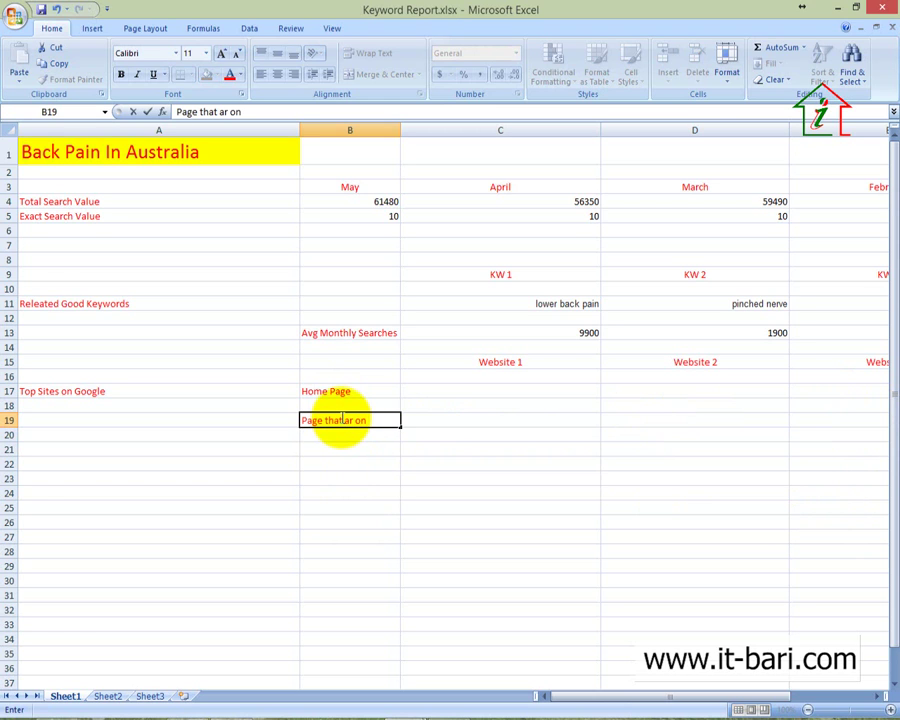
click(333, 502)
click(386, 420)
click(530, 420)
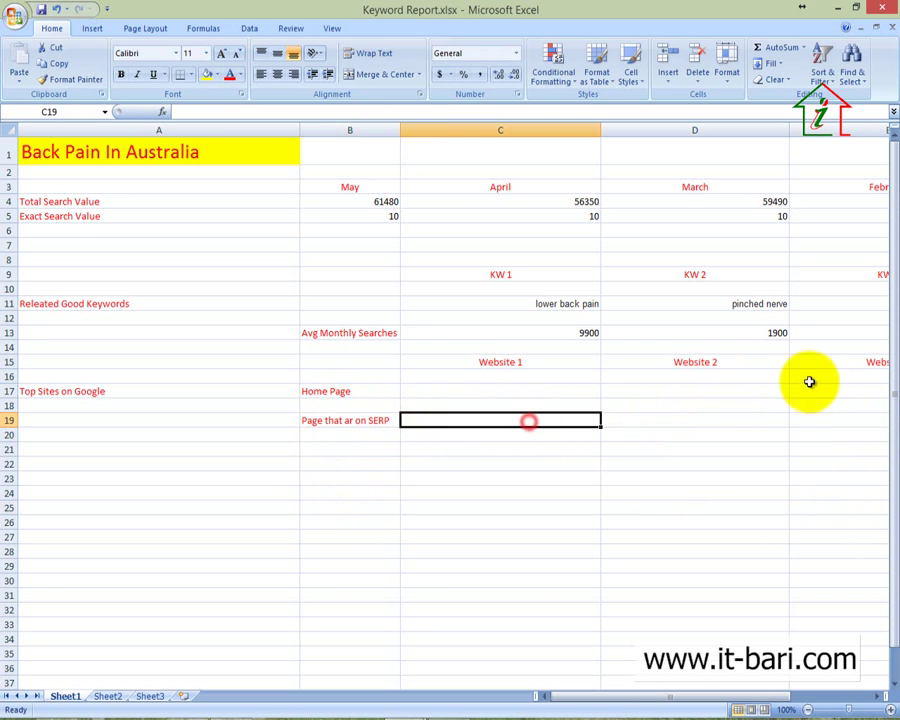
Enter the labels Alexa Rank in cell B21 and Page Rank in cell B23.
click(333, 435)
click(340, 448)
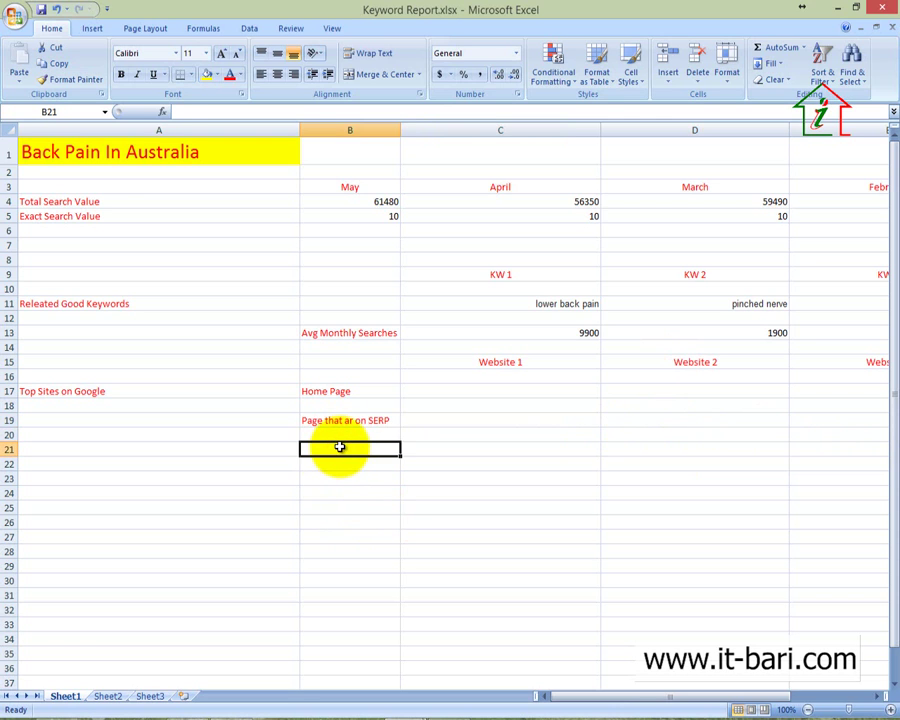
text(Alexa)
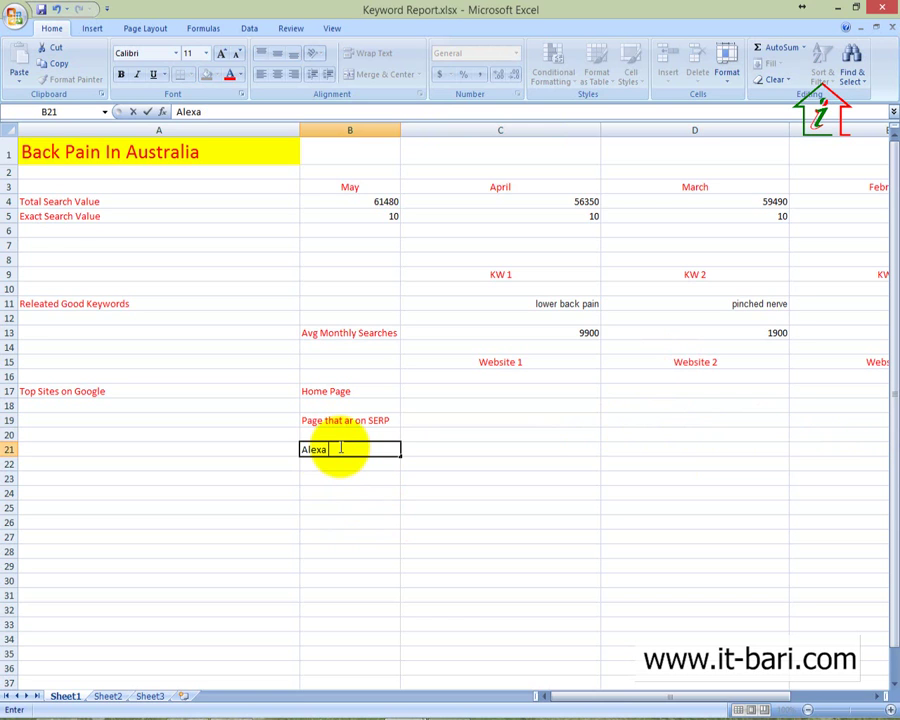
text( Rank)
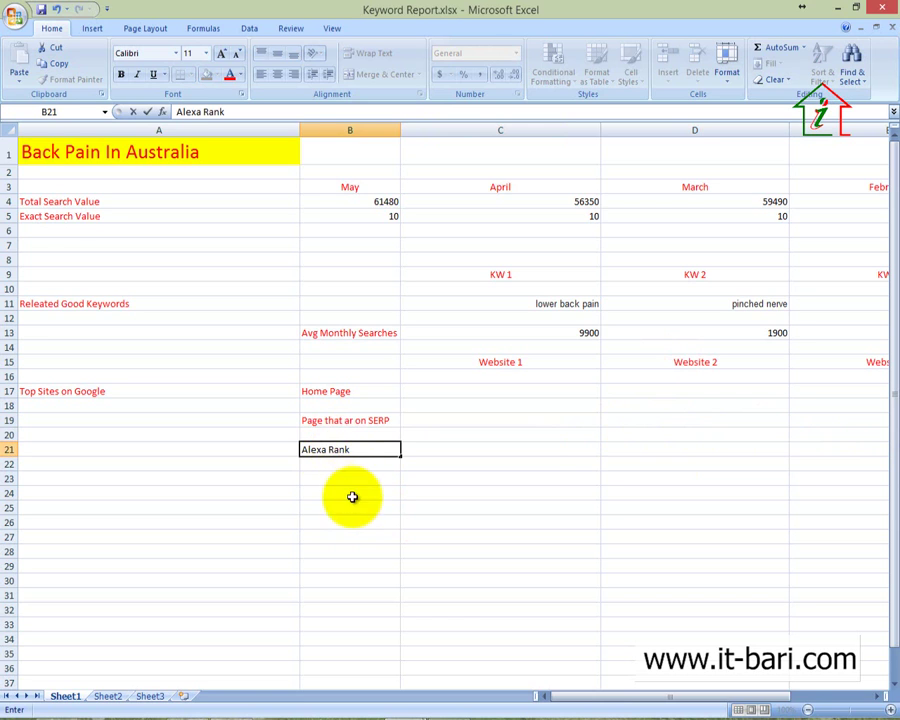
click(347, 479)
text(Page)
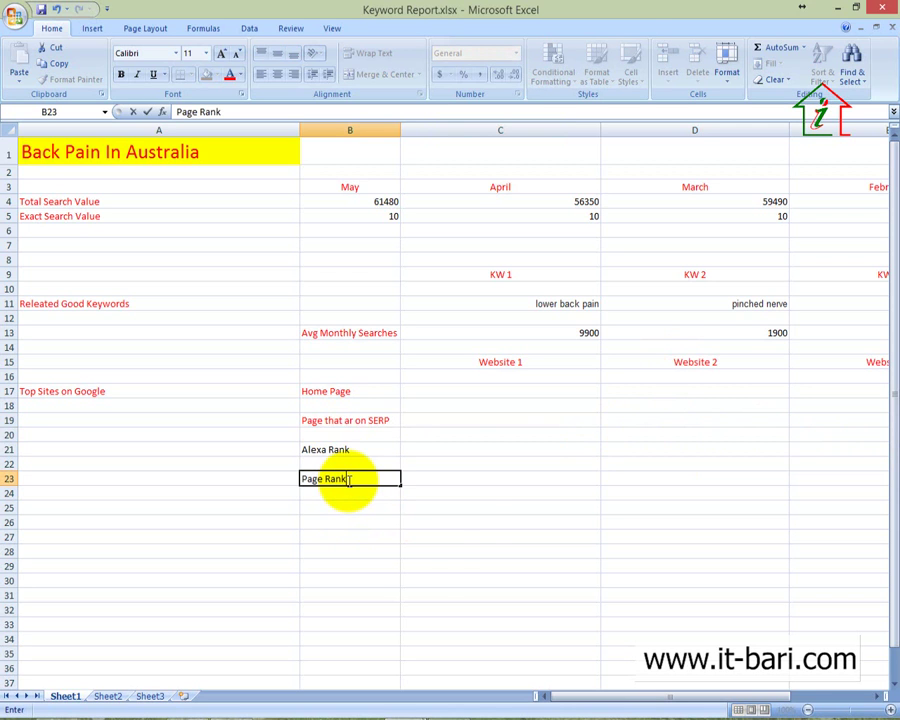
text( Rank)
click(346, 495)
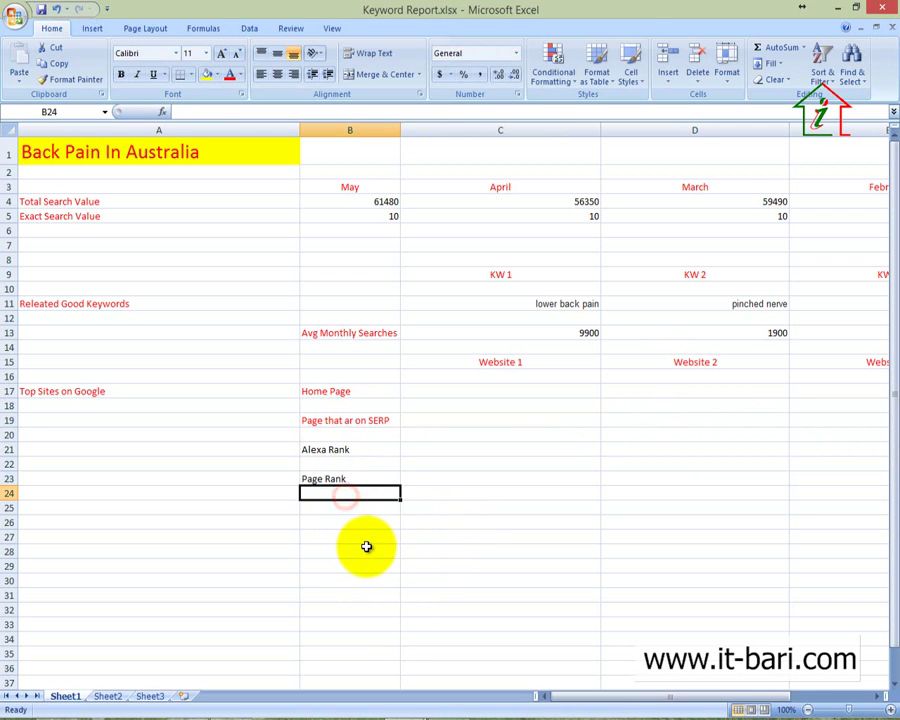
Colour the Alexa Rank and Page Rank labels in B21:B23 red.
scroll(367, 546, down, 1)
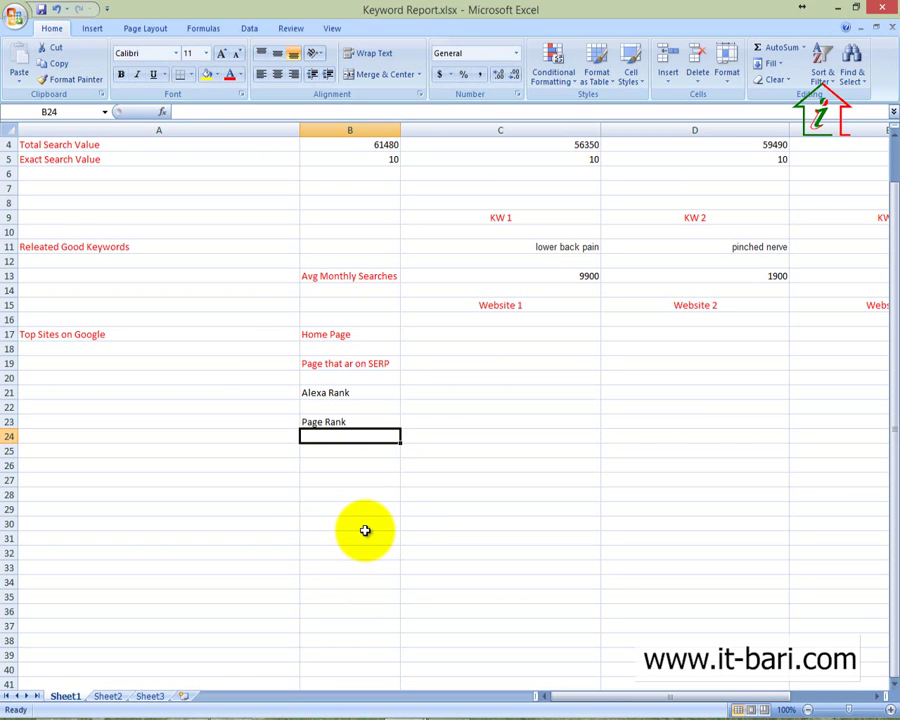
drag(303, 422, 330, 393)
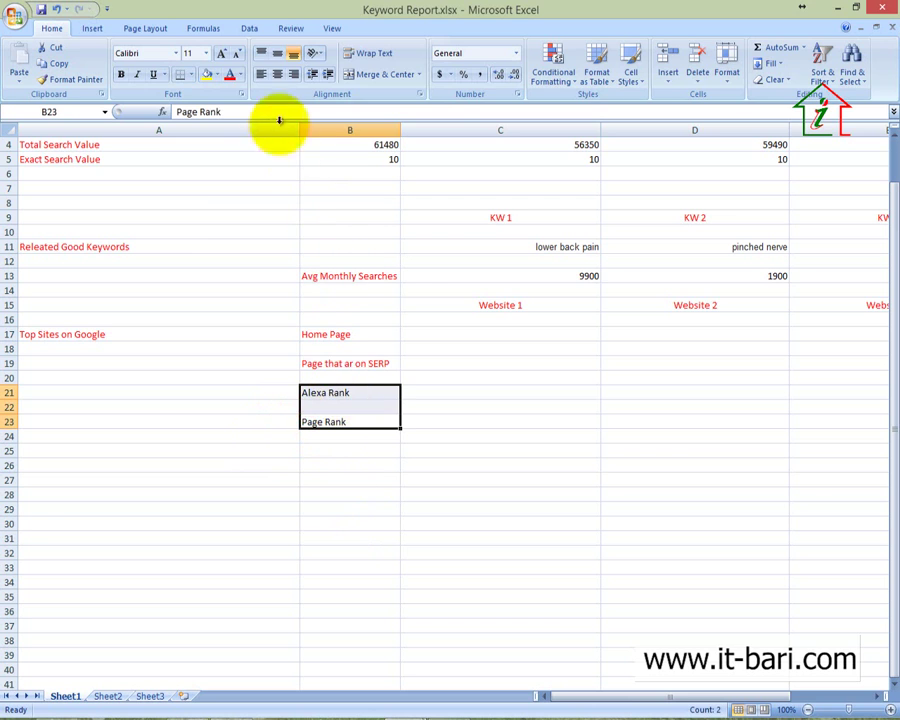
click(230, 74)
click(311, 478)
click(327, 446)
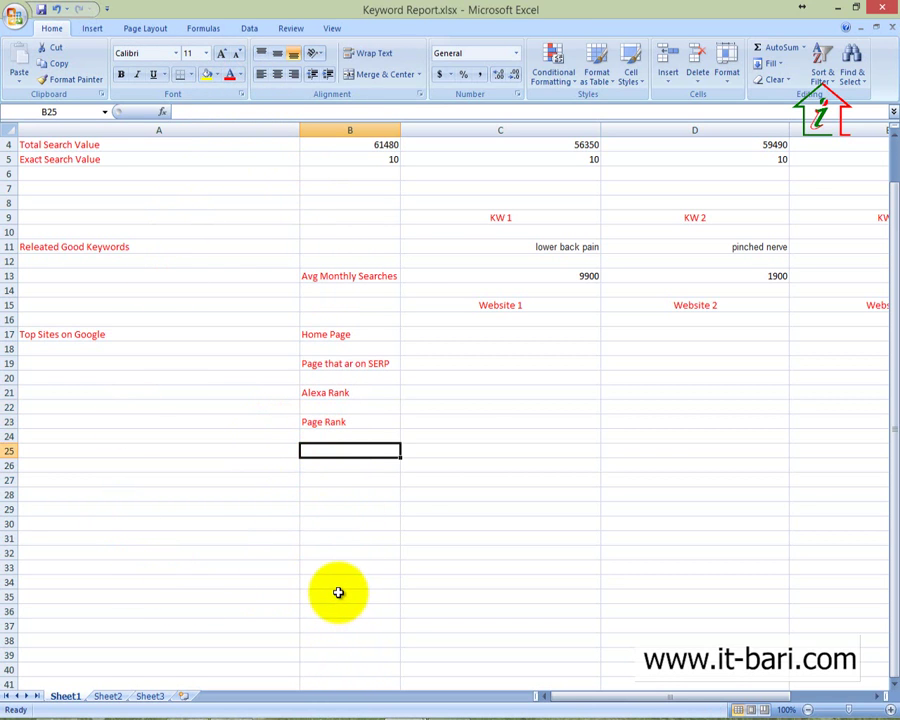
click(460, 340)
Switch to Google Keyword Planner in the browser and copy the search phrase Back Pain In Australia.
click(175, 716)
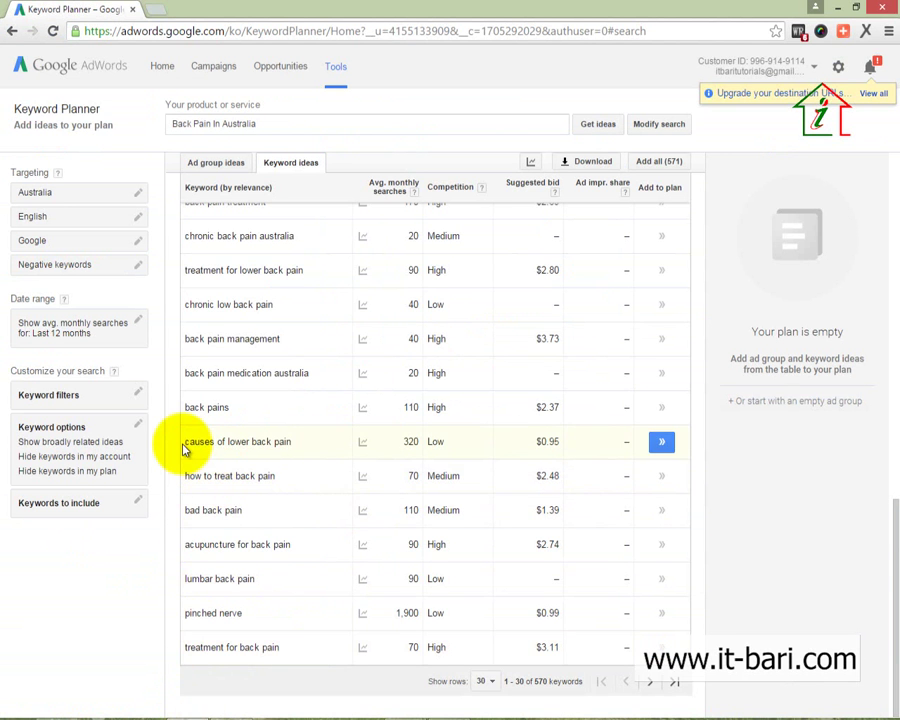
scroll(183, 450, up, 5)
triple_click(250, 123)
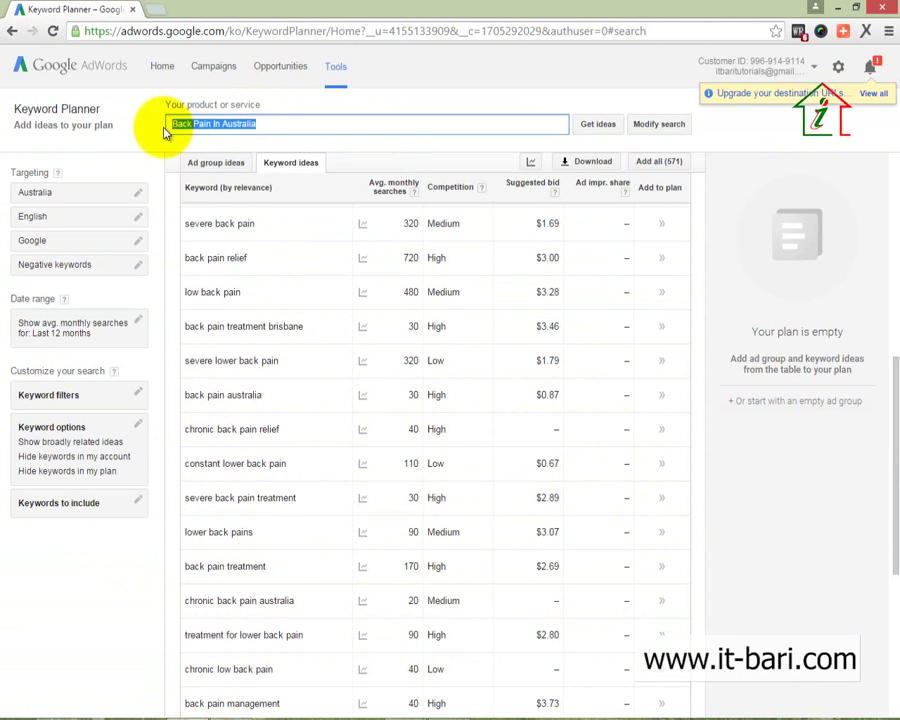
Open the Google home page in a new browser tab and reload it.
click(160, 9)
text(gooo)
key(BackSpace)
text(g)
key(Return)
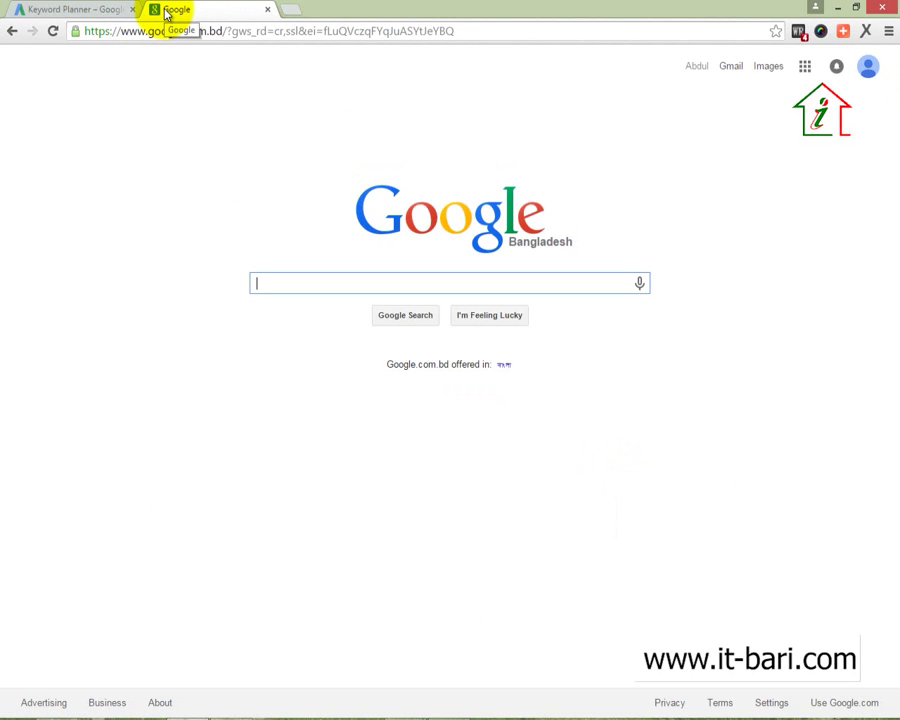
key(F5)
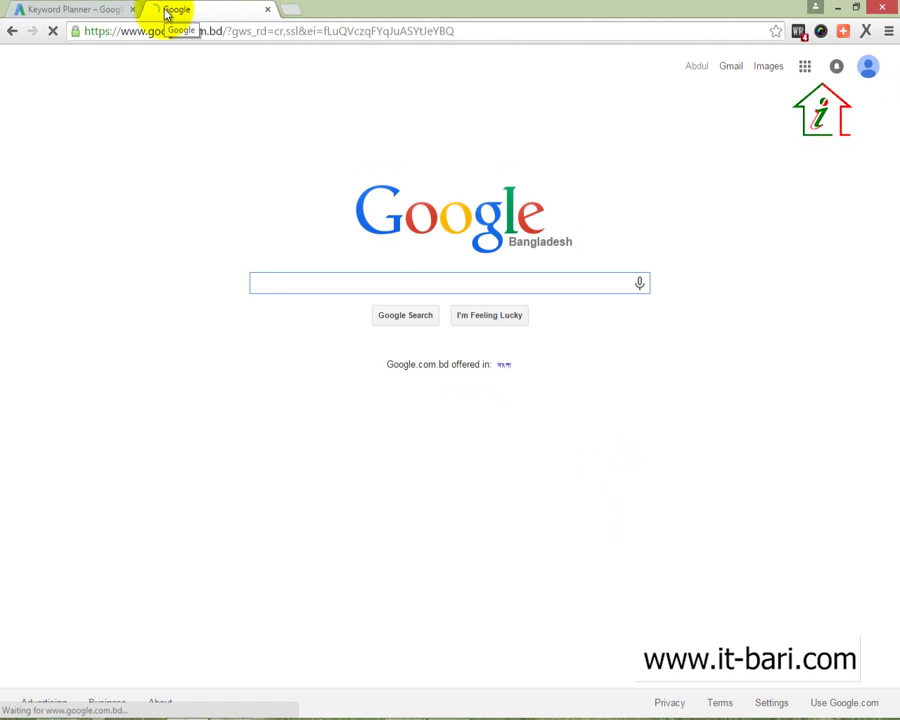
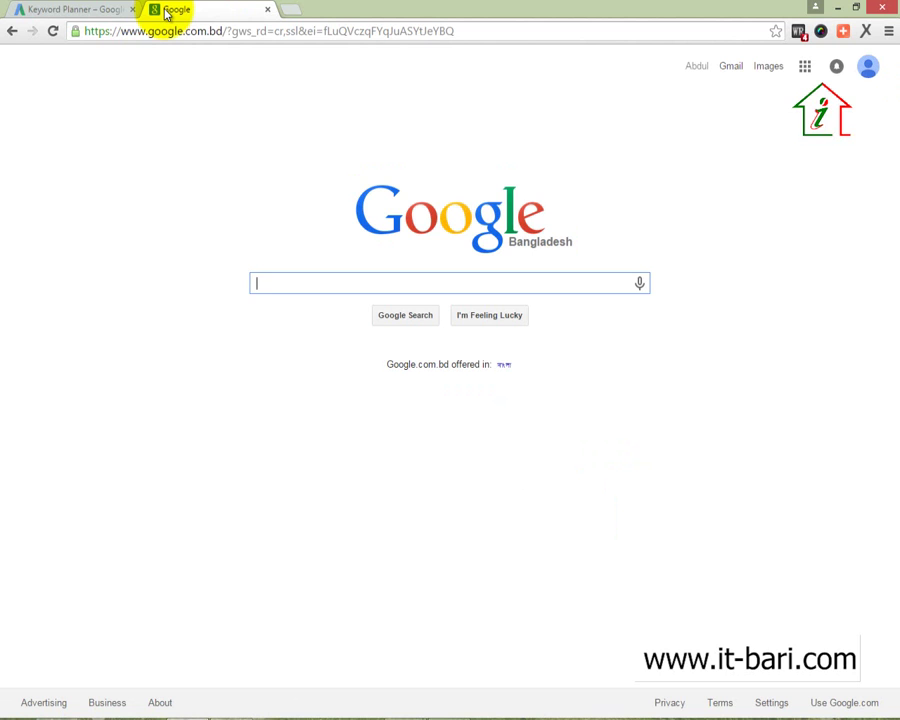
Search for google australia, open the google.com.au home page and dismiss its account notice.
text(goo)
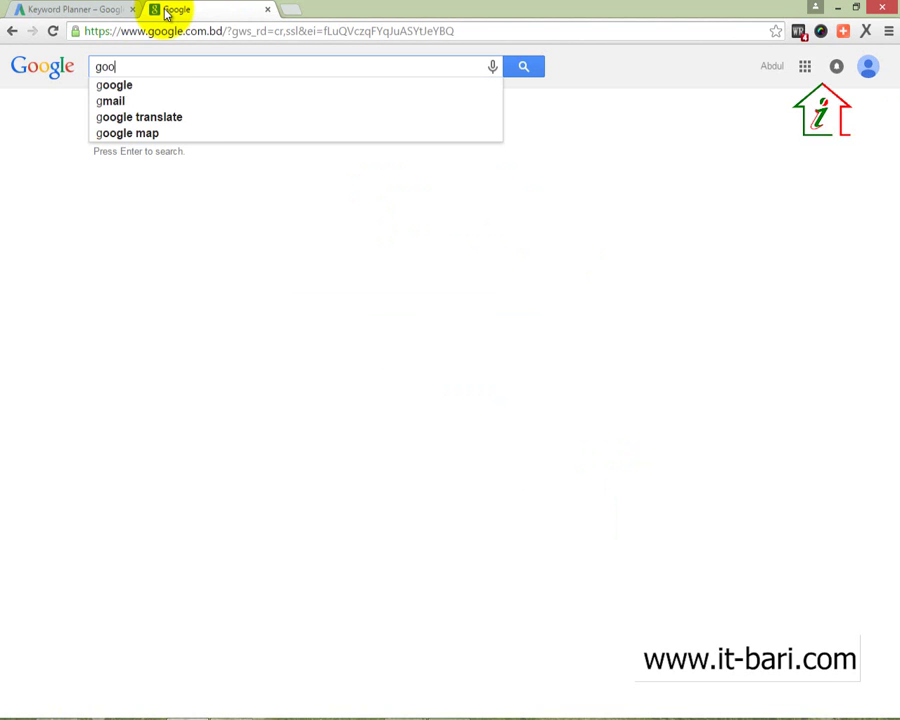
text(gle australia)
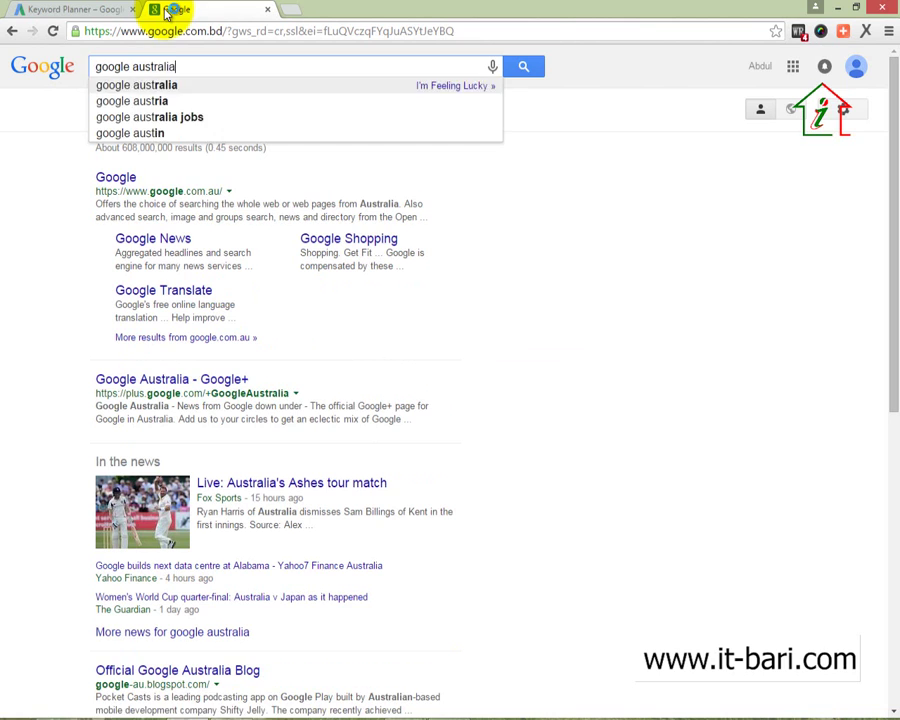
key(Return)
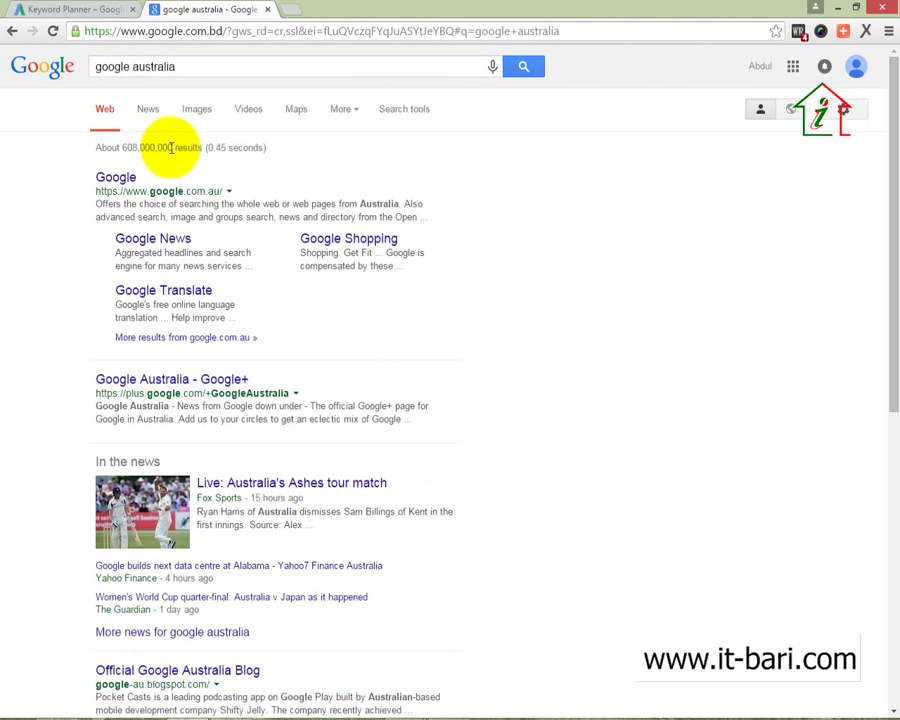
click(116, 177)
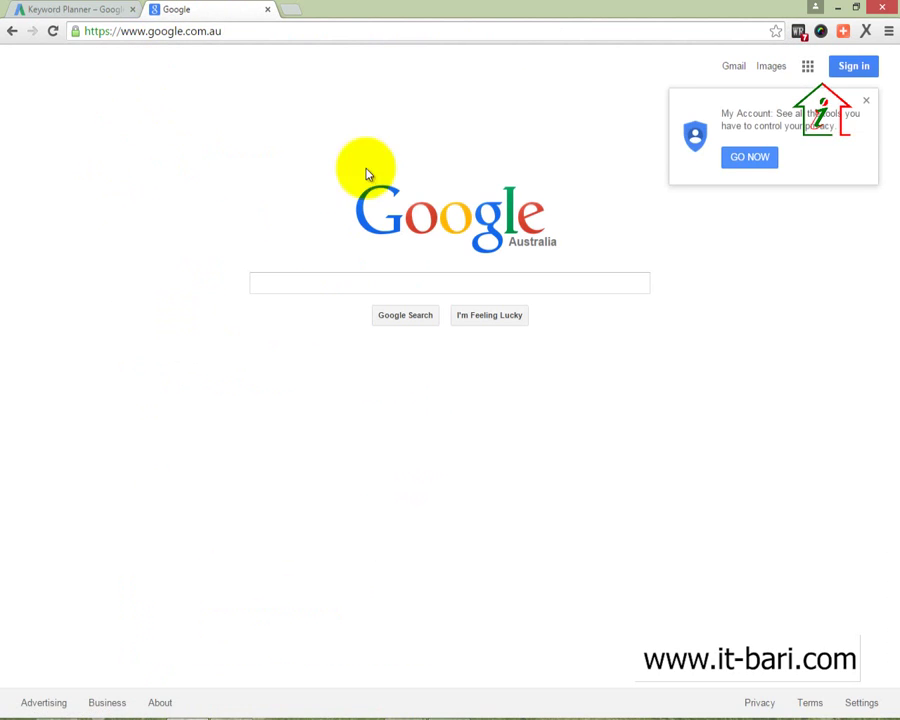
click(869, 105)
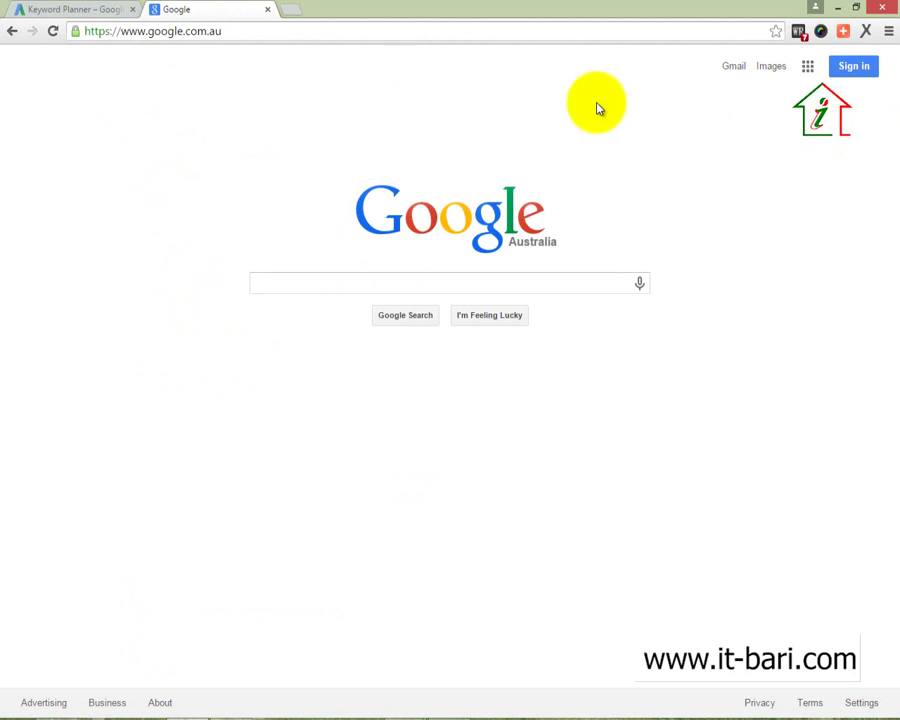
Search Google Australia for Back Pain In Australia.
click(306, 284)
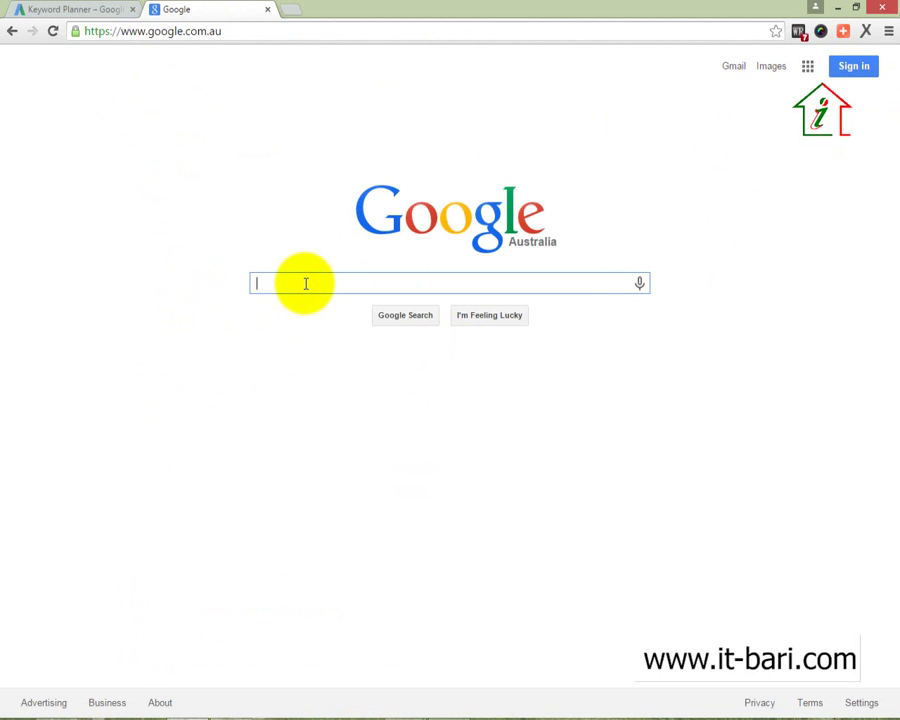
text(Back Pain In Australia)
key(Return)
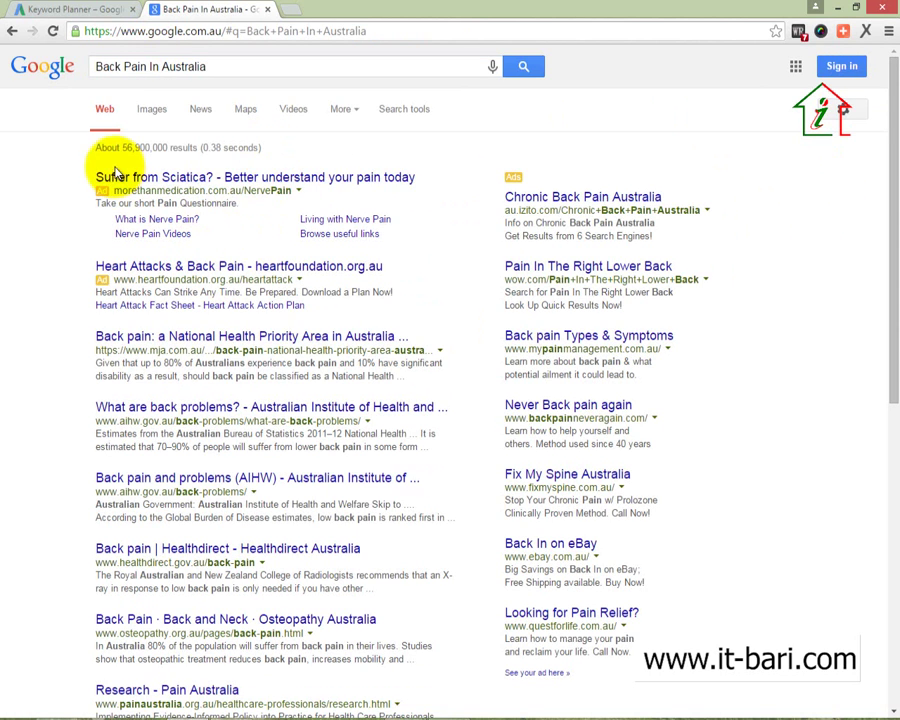
mouse_move(31, 151)
mouse_down()
mouse_move(336, 240)
mouse_move(688, 326)
mouse_up()
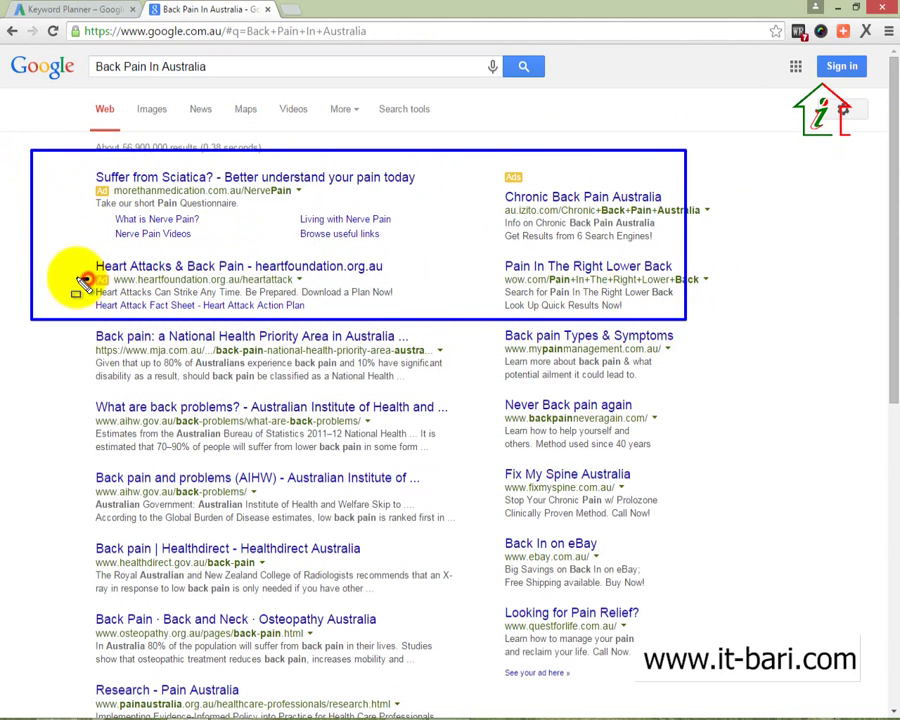
drag(67, 278, 88, 278)
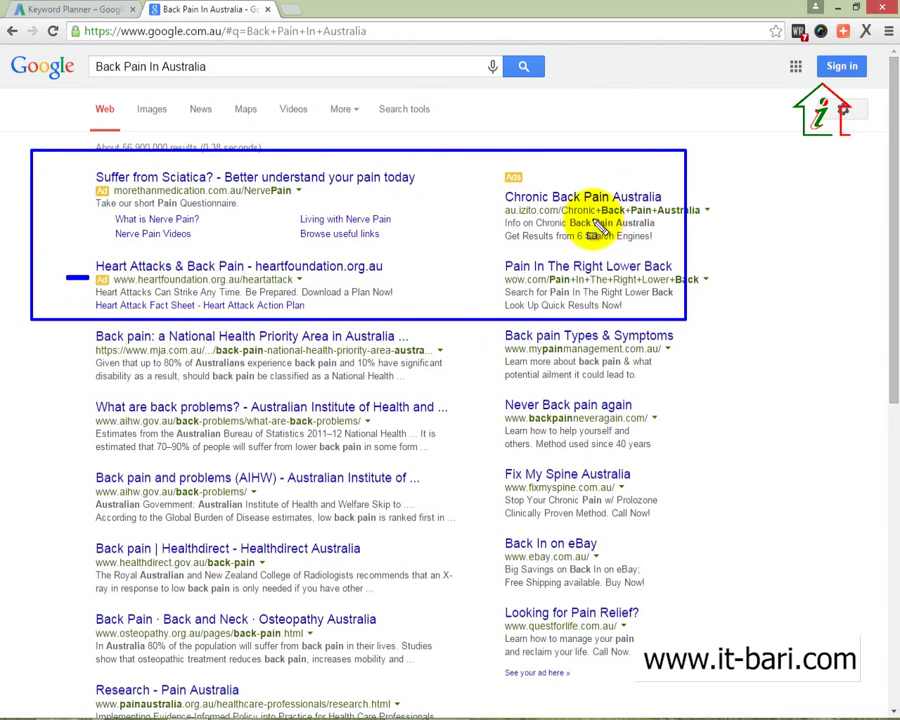
key(Escape)
mouse_move(70, 321)
mouse_down()
mouse_move(195, 424)
mouse_move(390, 525)
mouse_up()
key(Escape)
Open the first three non-ad search results in new tabs and switch to the mja.com.au back pain article.
scroll(47, 366, down, 1)
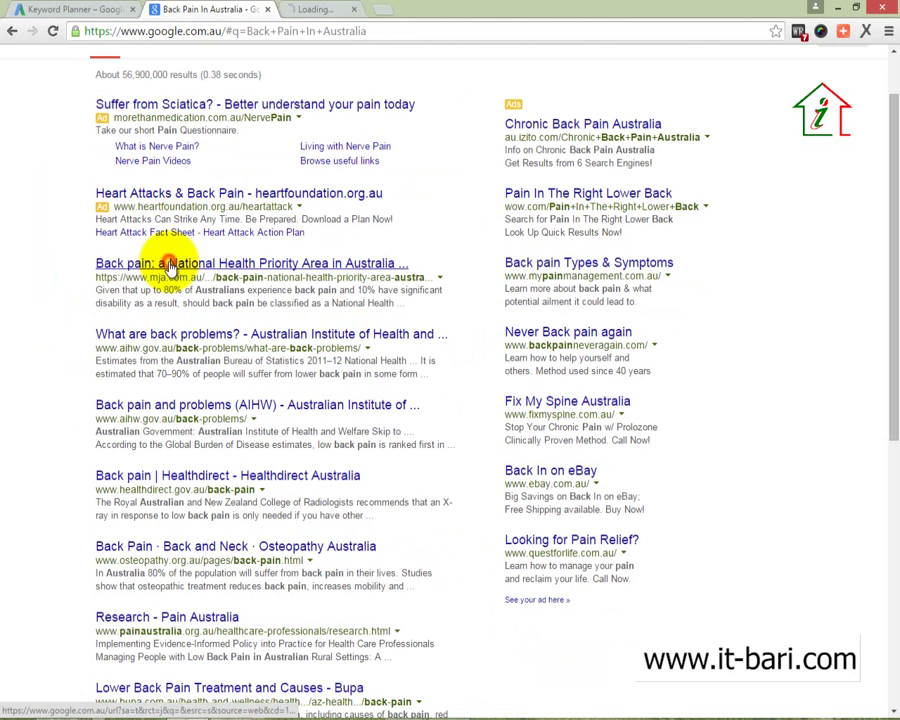
middle_click(166, 334)
right_click(170, 415)
click(192, 417)
click(350, 9)
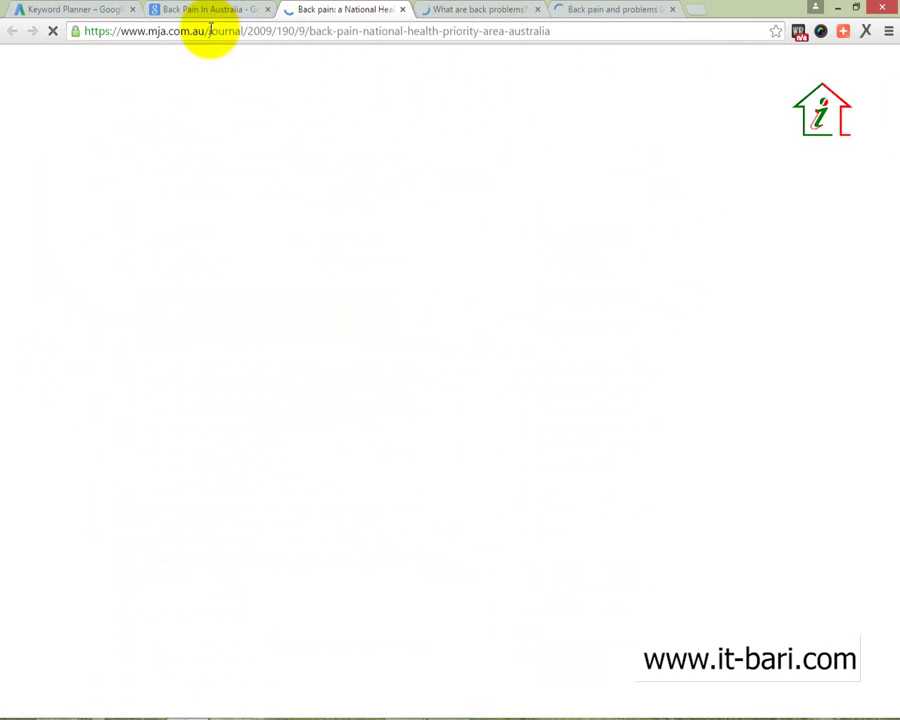
drag(209, 31, 86, 32)
key(ctrl+c)
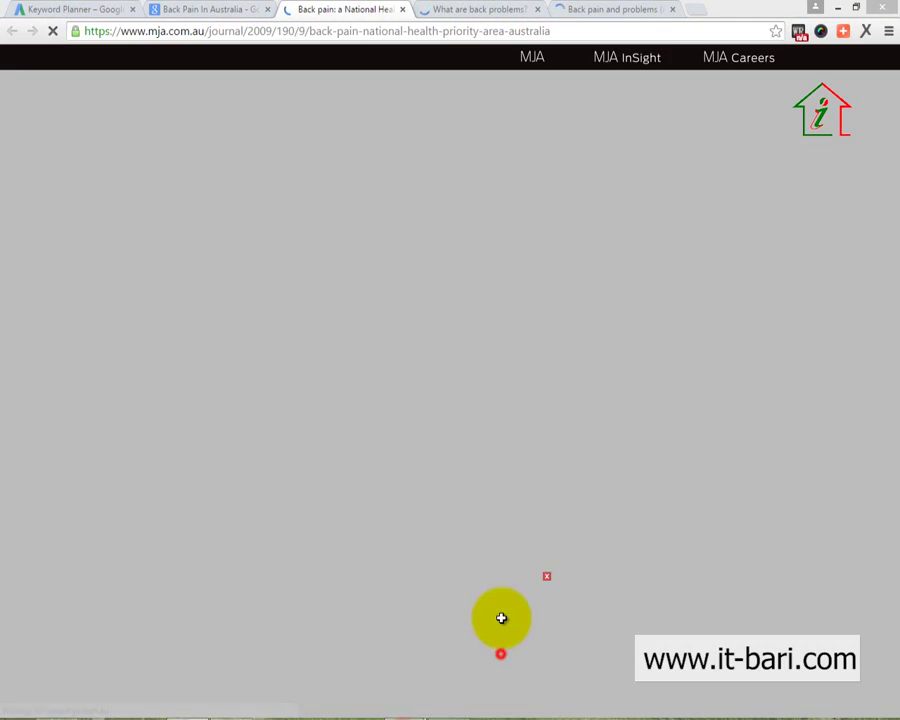
key(alt+Tab)
key(ctrl+v)
click(675, 333)
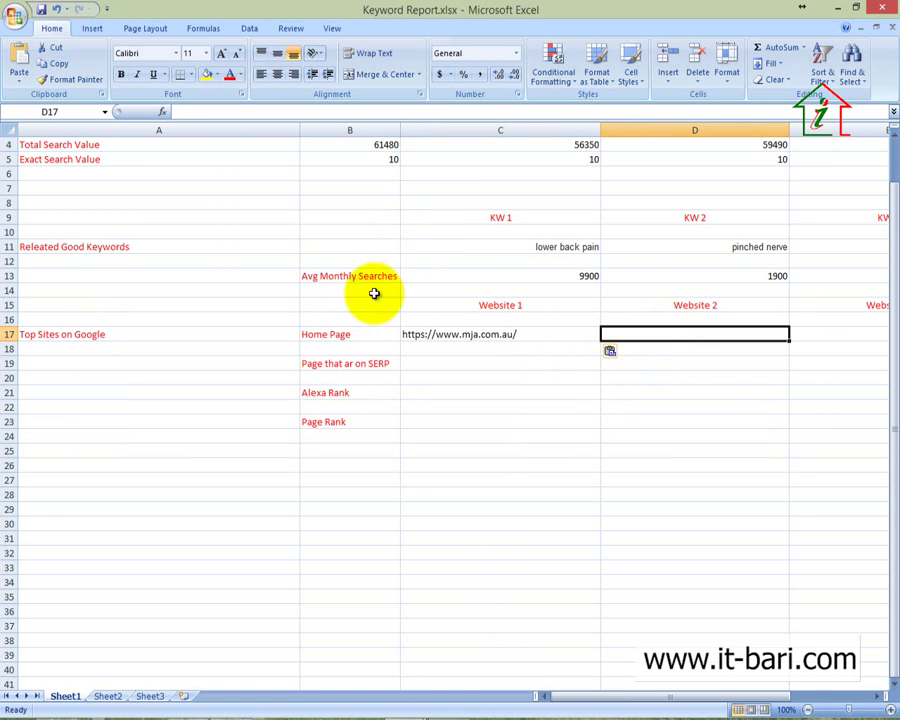
key(alt+Tab)
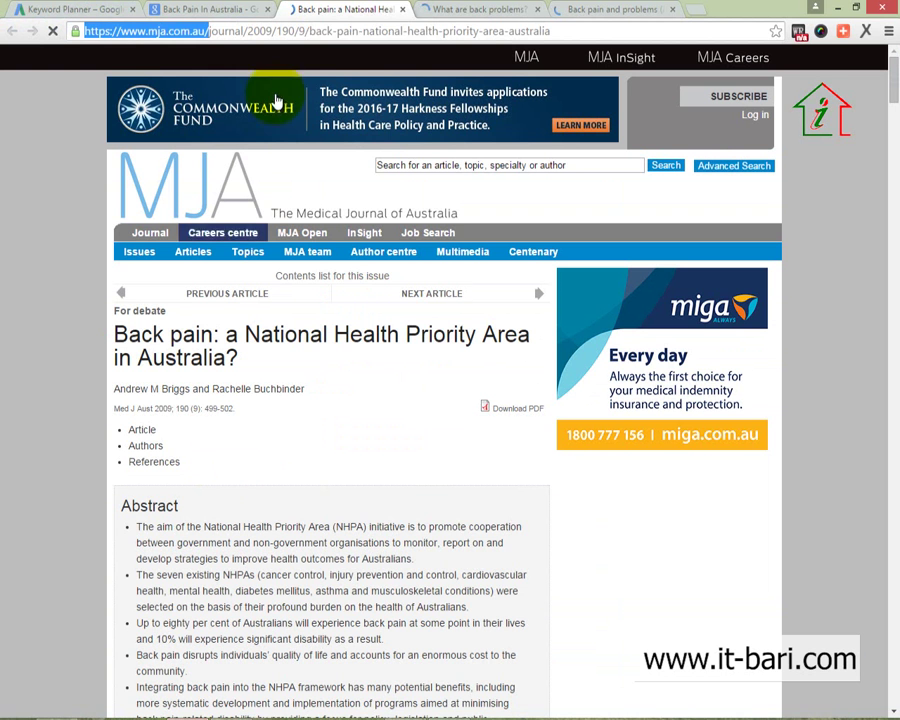
click(454, 11)
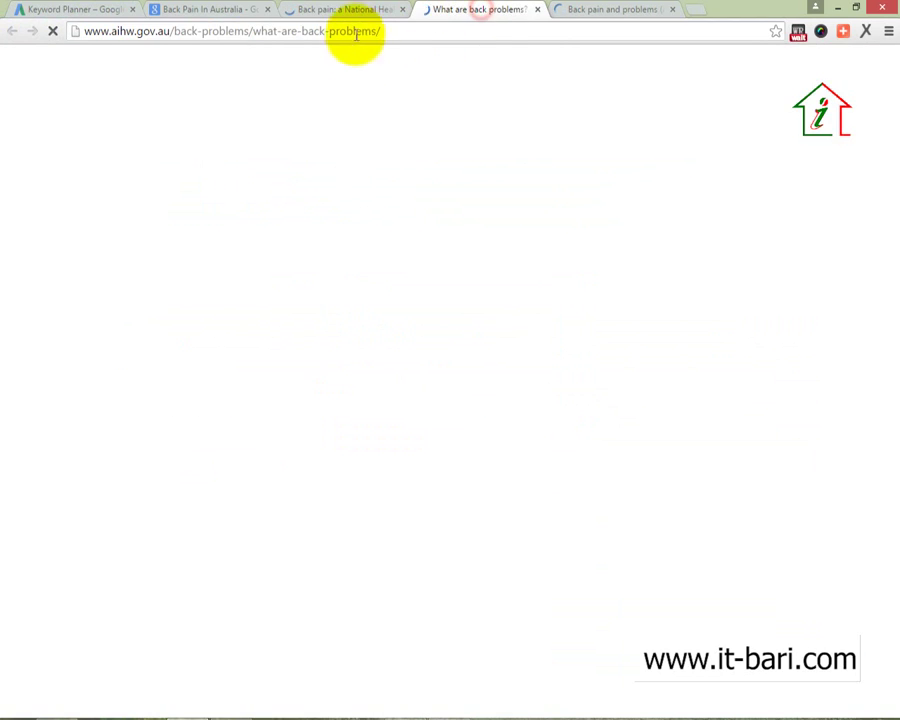
drag(175, 31, 75, 34)
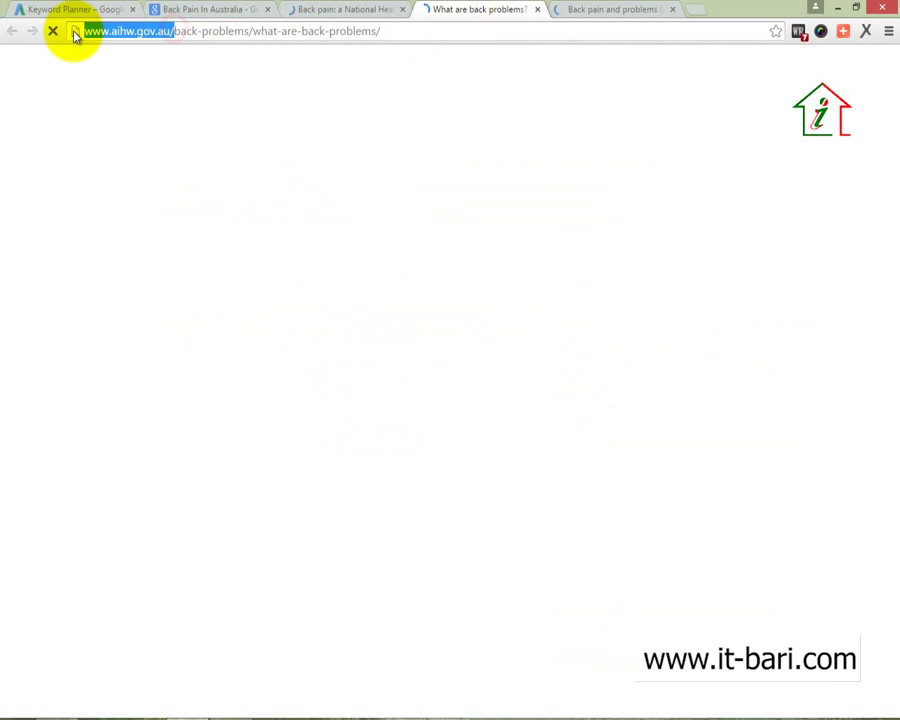
key(ctrl+c)
key(alt+Tab)
key(ctrl+v)
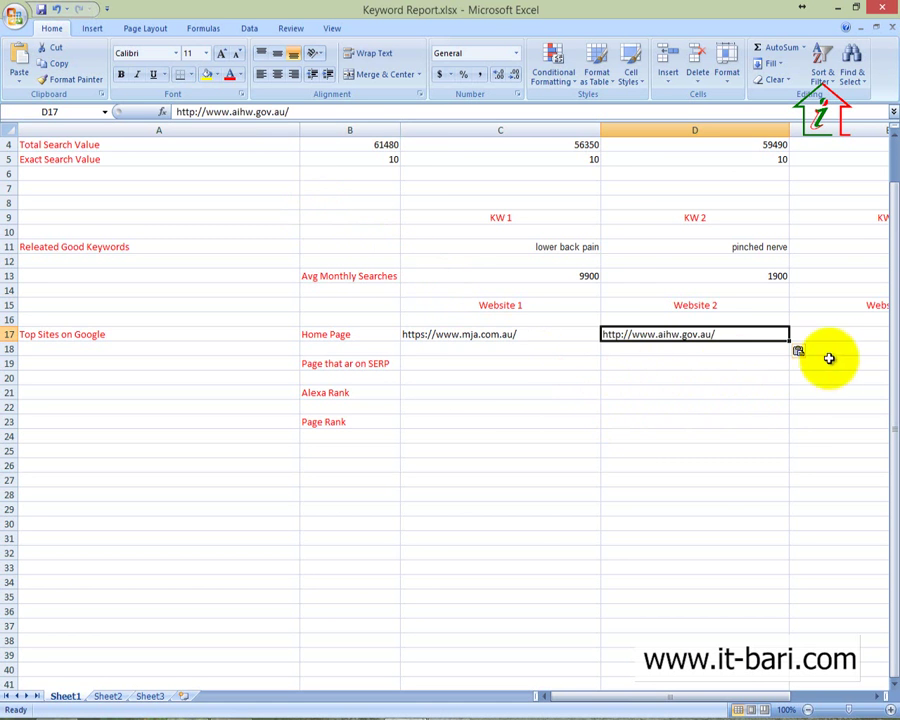
click(852, 332)
key(alt+Tab)
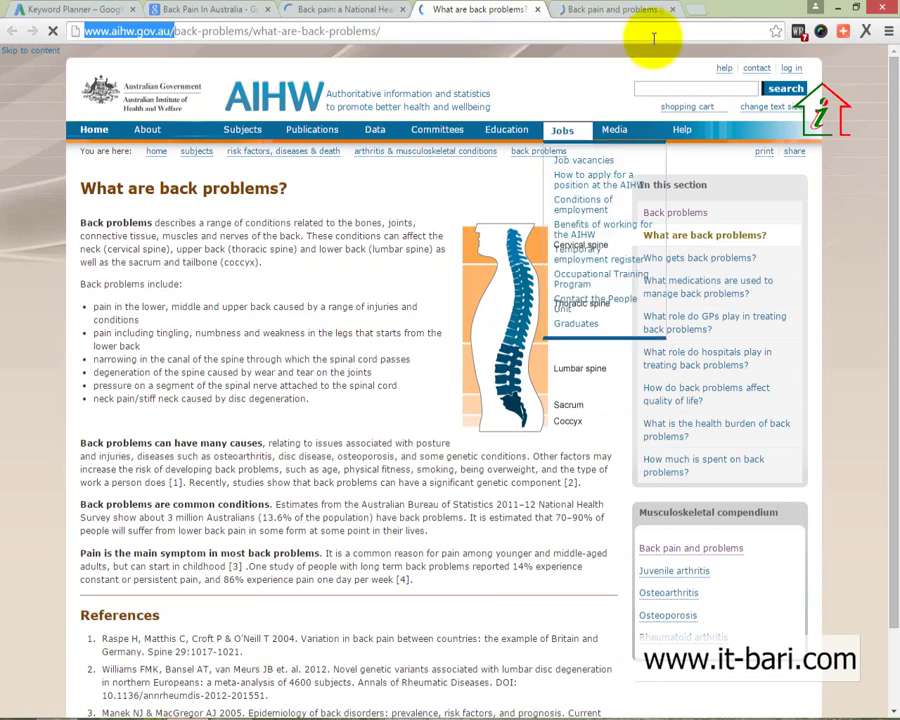
click(620, 9)
drag(402, 30, 75, 31)
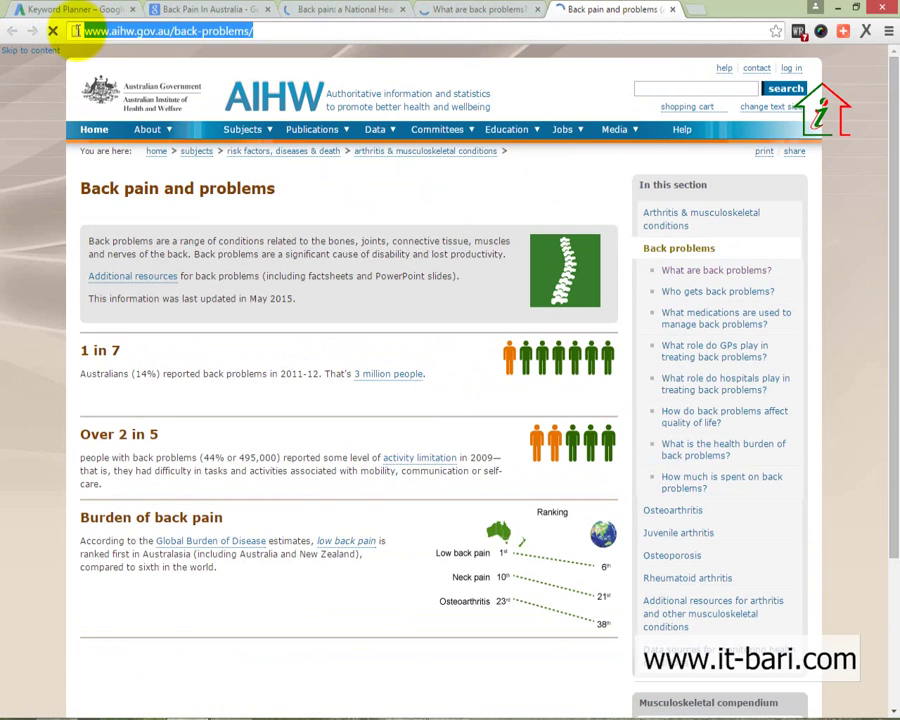
click(193, 7)
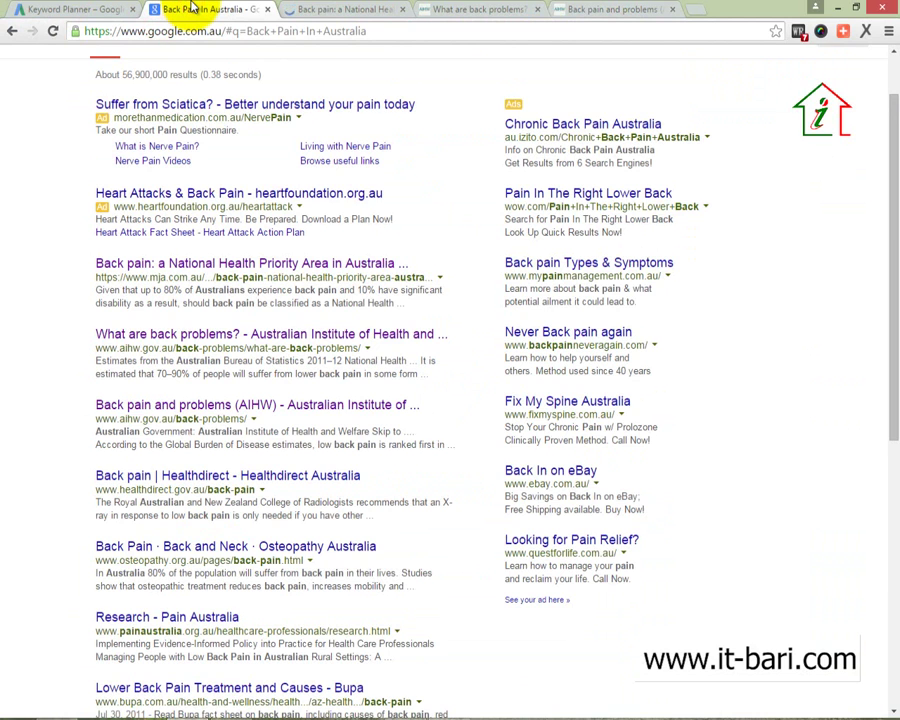
click(605, 9)
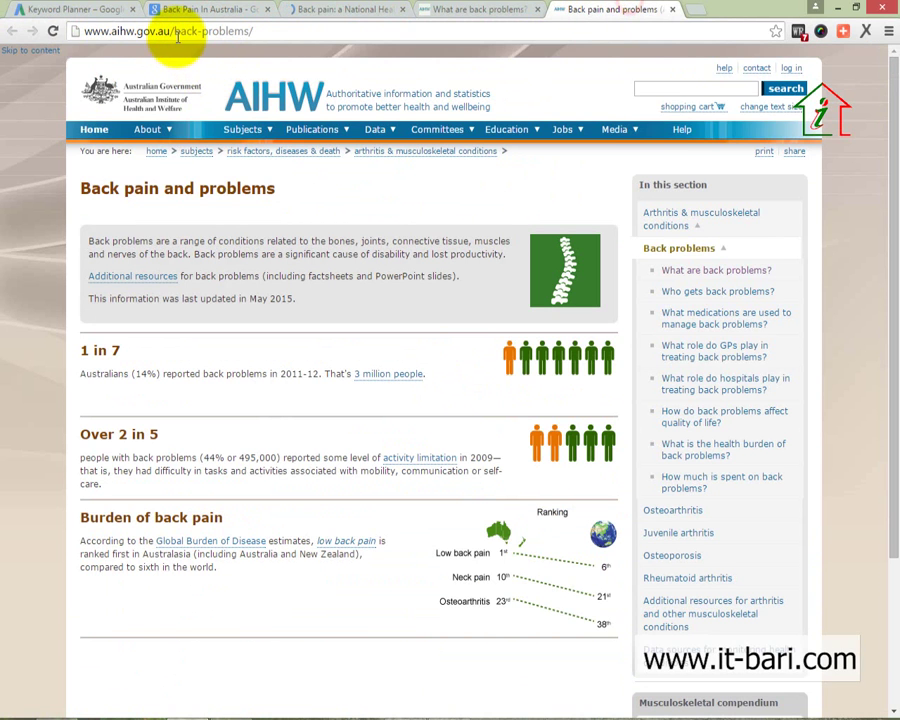
drag(175, 31, 72, 33)
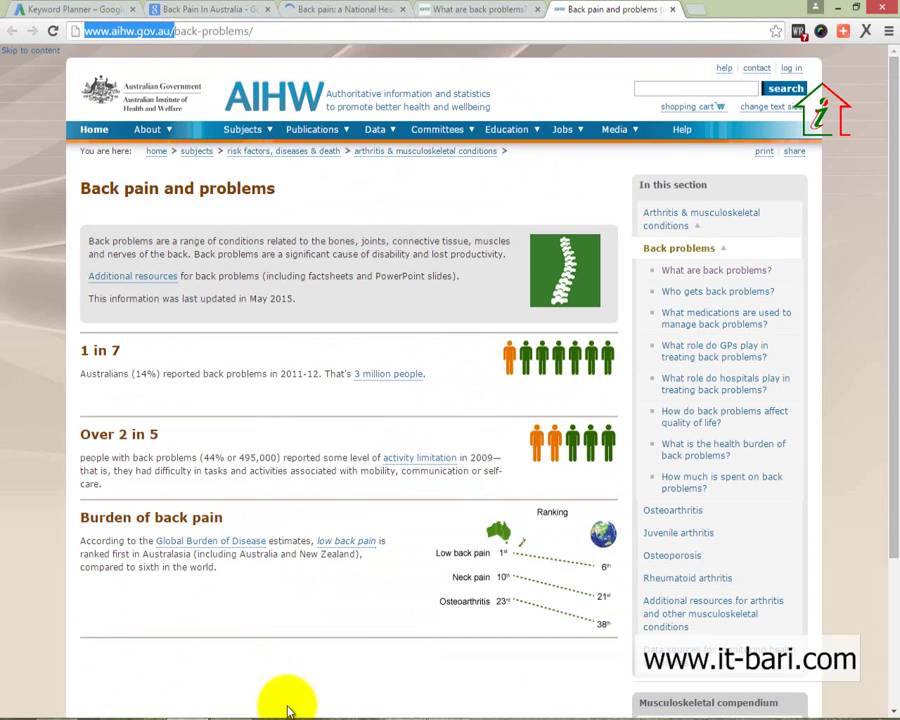
mouse_move(440, 708)
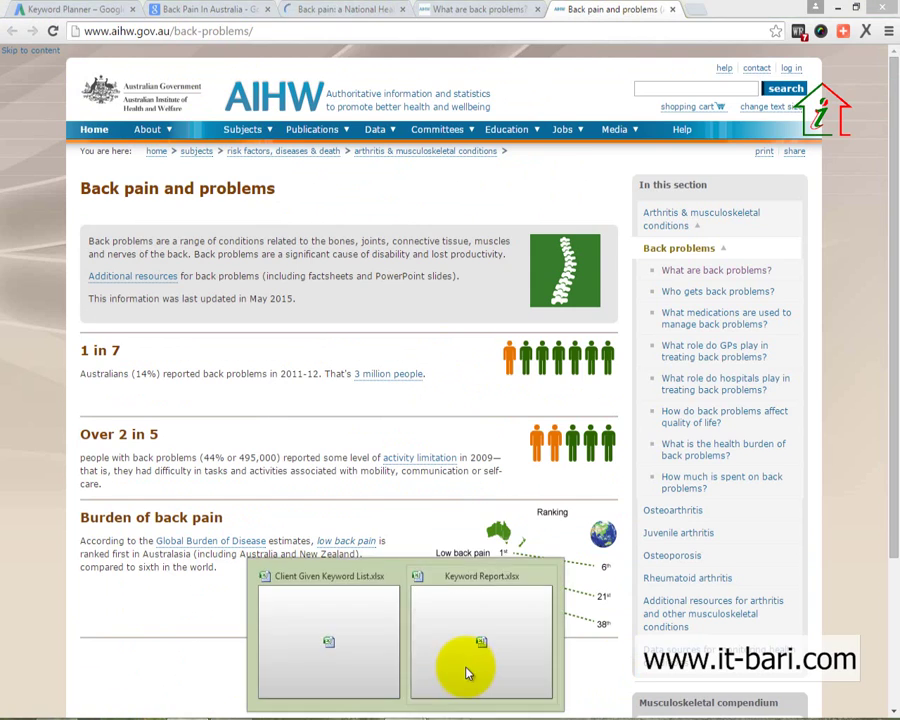
click(466, 663)
key(ctrl+v)
drag(643, 699, 560, 699)
Copy the full URL of the mja.com.au back pain article from Chrome into Website 1's SERP page cell C19 in the Excel report.
click(468, 362)
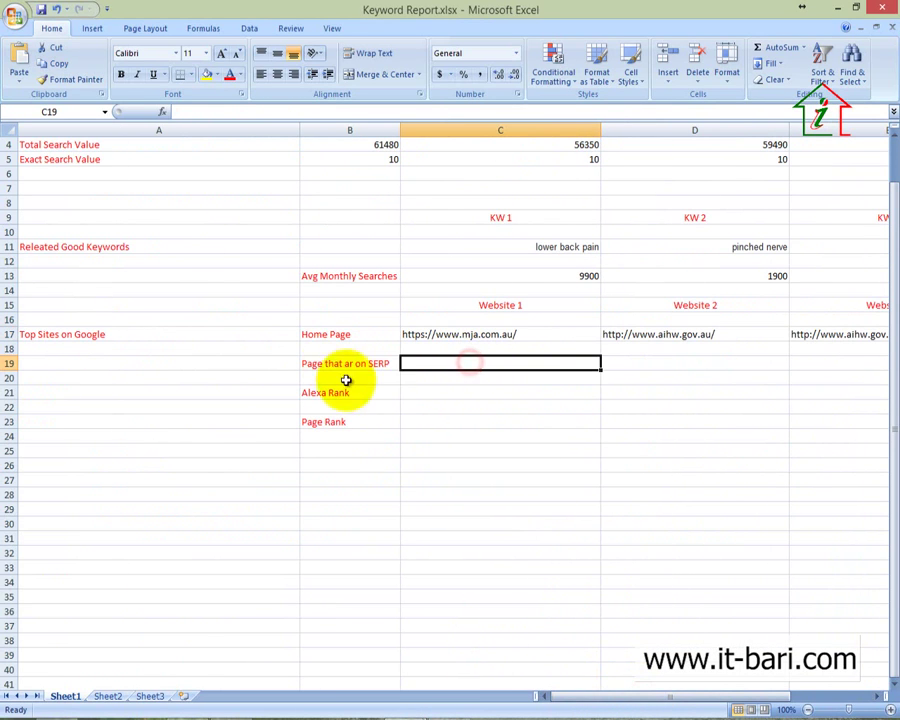
click(205, 710)
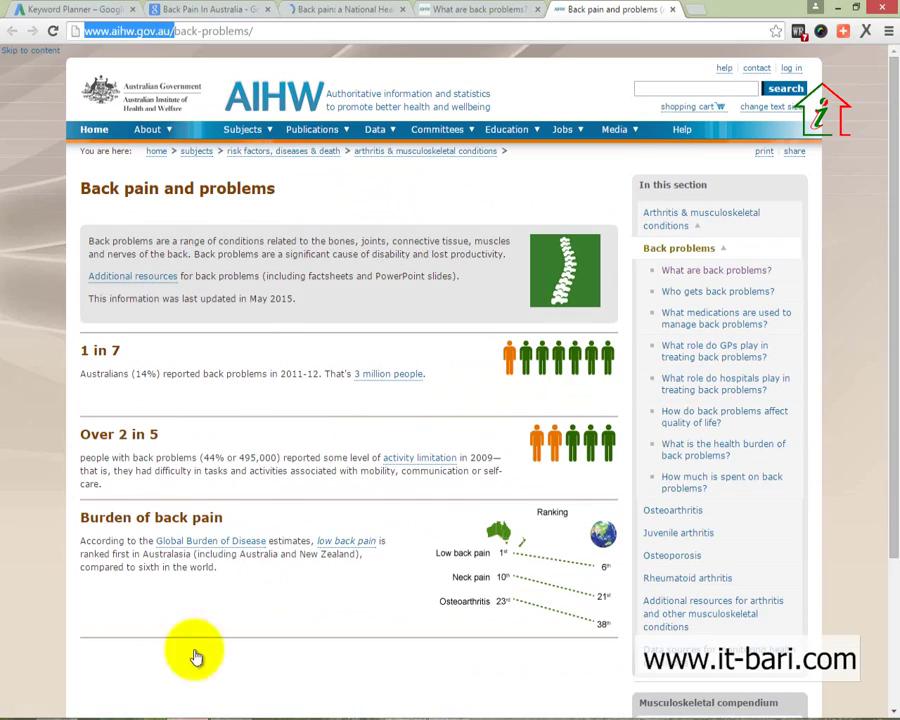
click(325, 8)
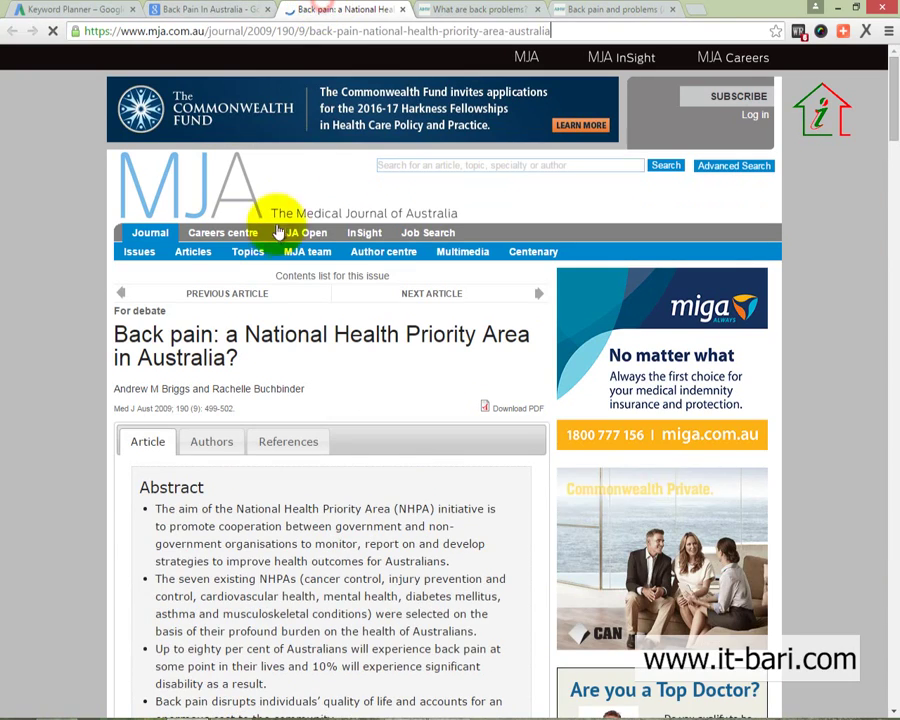
click(213, 10)
click(318, 10)
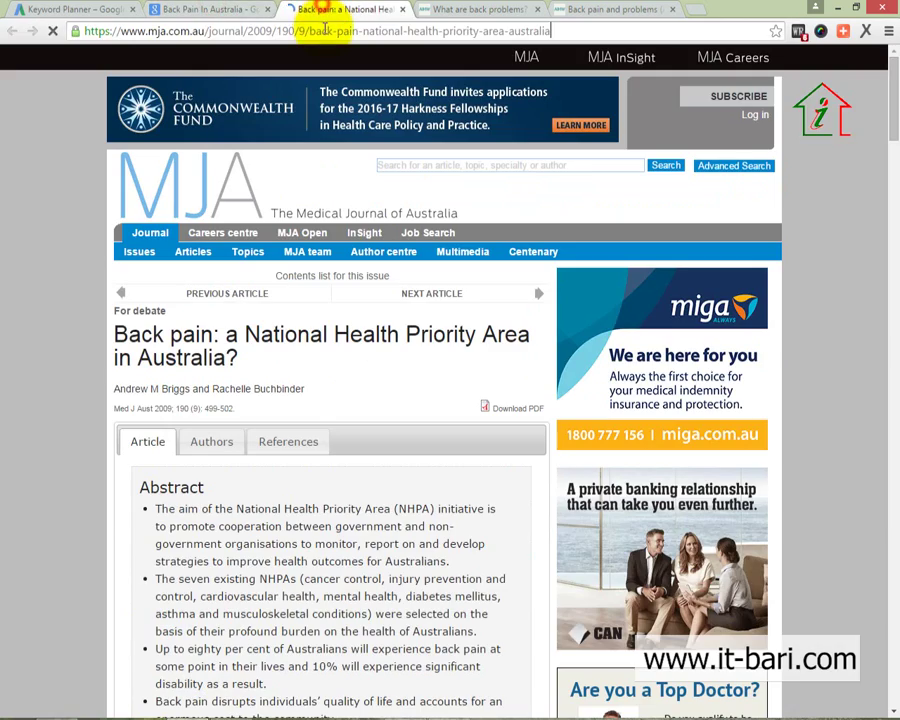
click(382, 31)
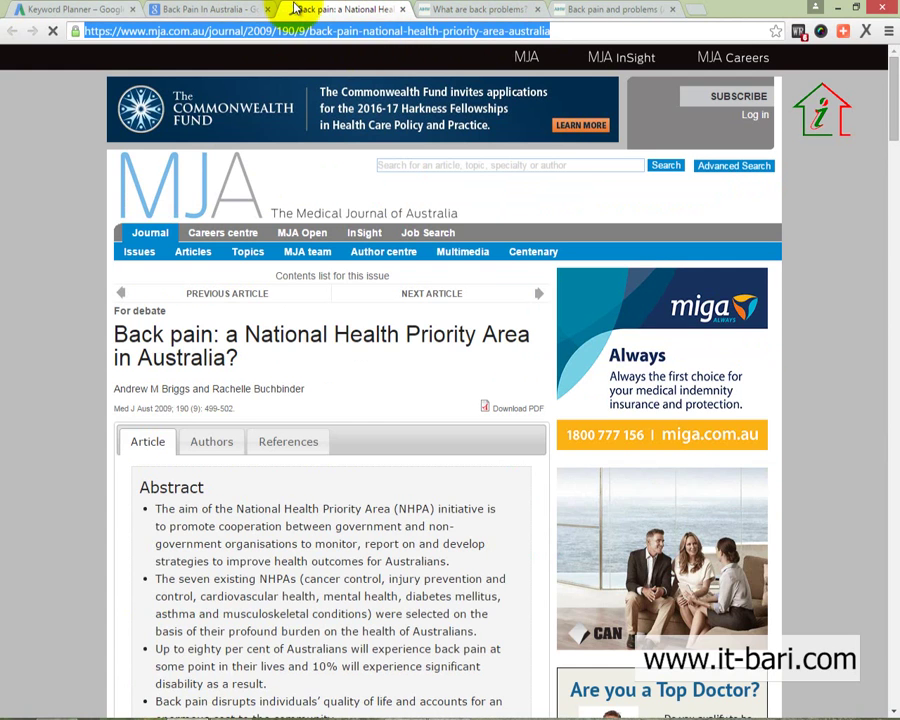
click(378, 698)
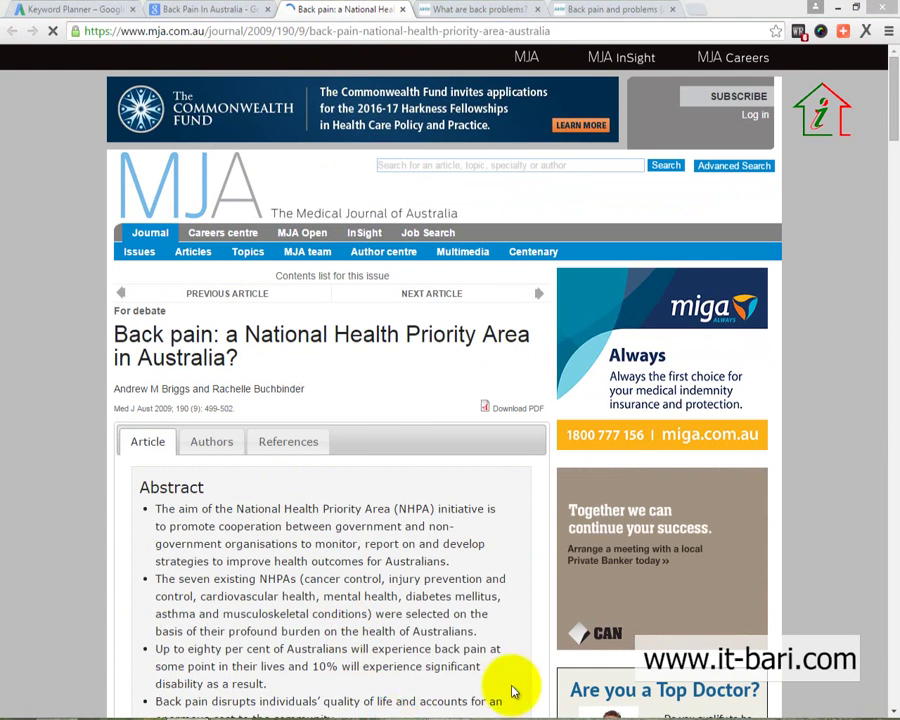
key(ctrl+v)
Copy the full URL of the What are back problems? page from Chrome into Website 2's SERP page cell D19 in the Excel report.
click(640, 363)
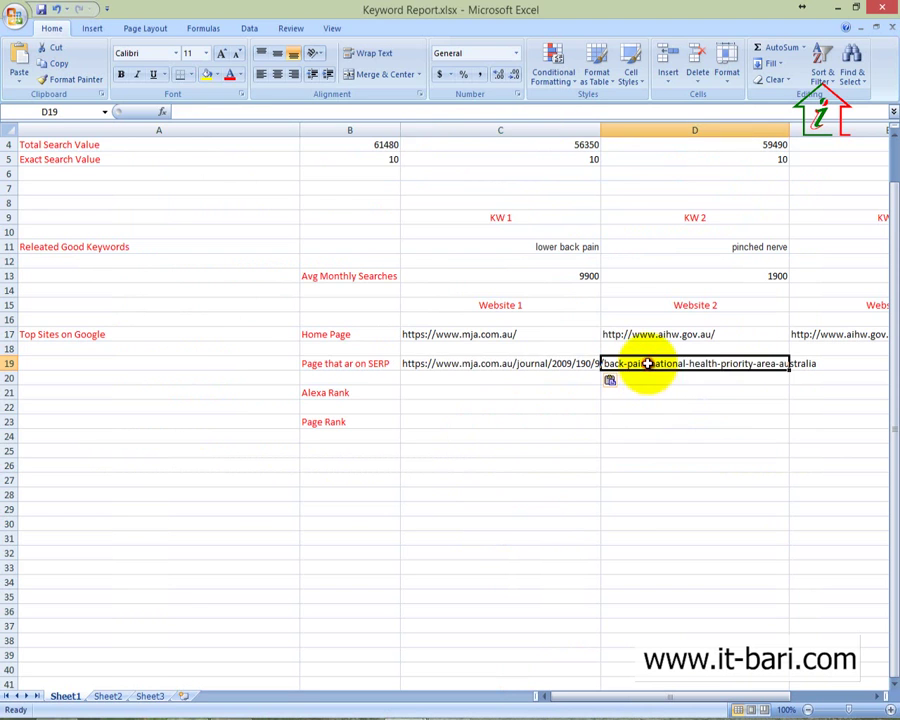
click(166, 706)
click(522, 9)
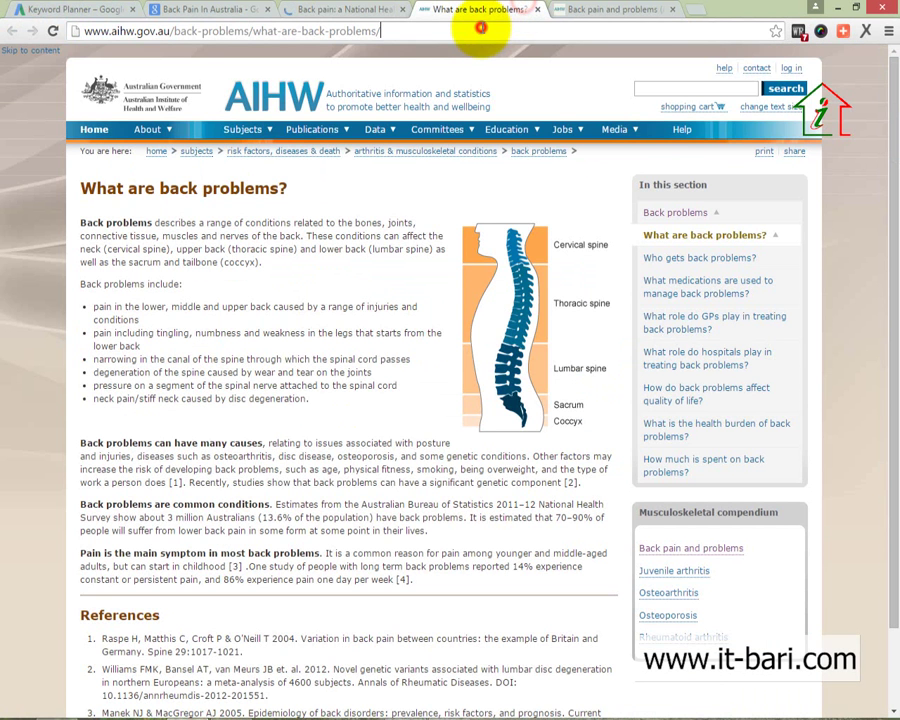
click(477, 31)
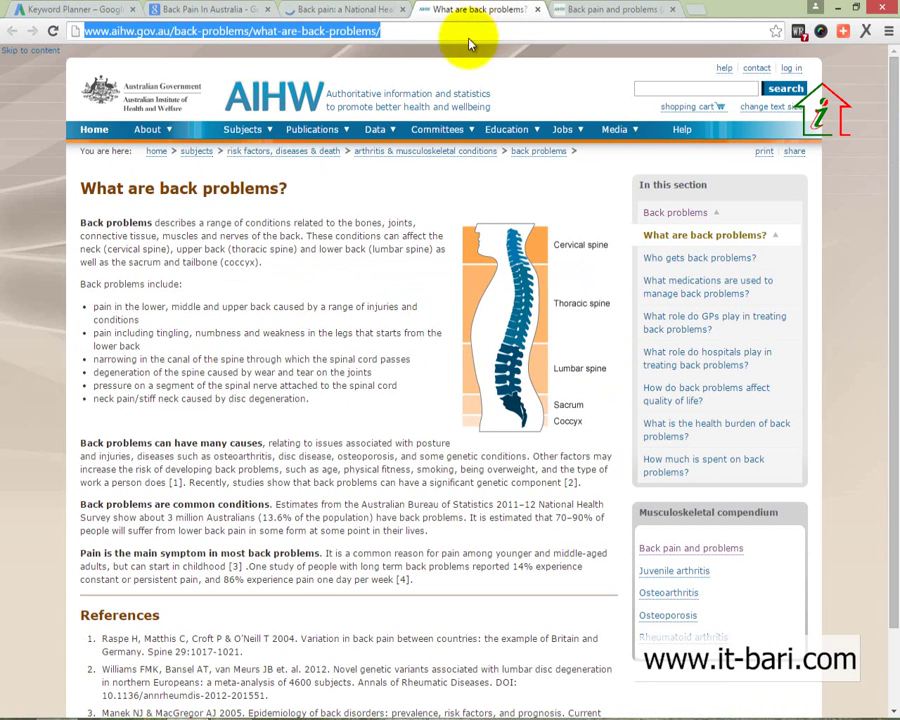
key(ctrl+c)
click(402, 707)
key(ctrl+v)
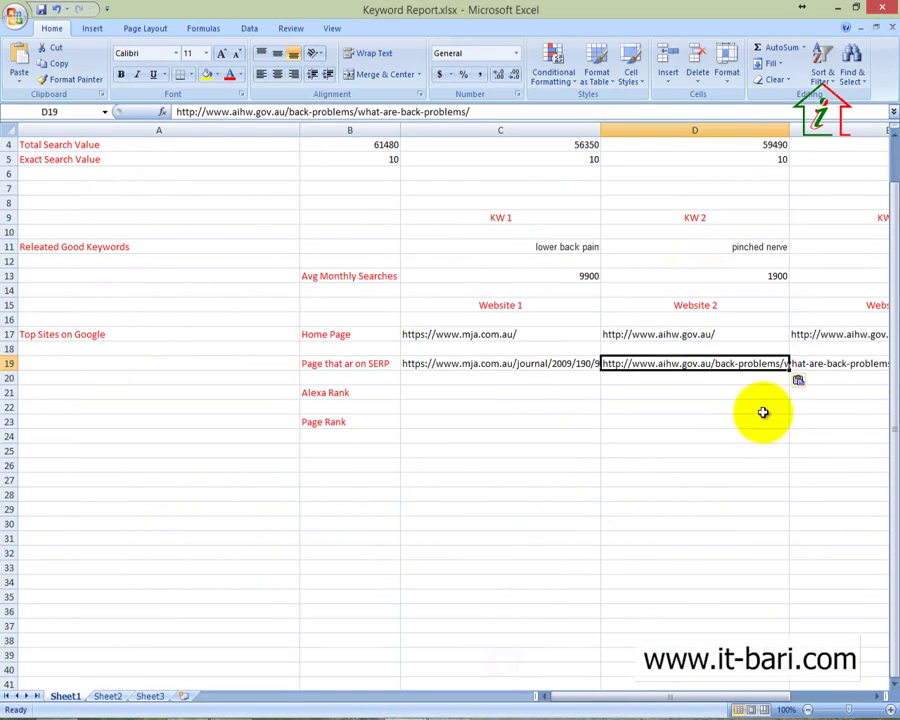
Copy the full URL of the Back pain and problems page from Chrome into Website 3's SERP page cell E19 in the Excel report.
click(830, 364)
click(205, 712)
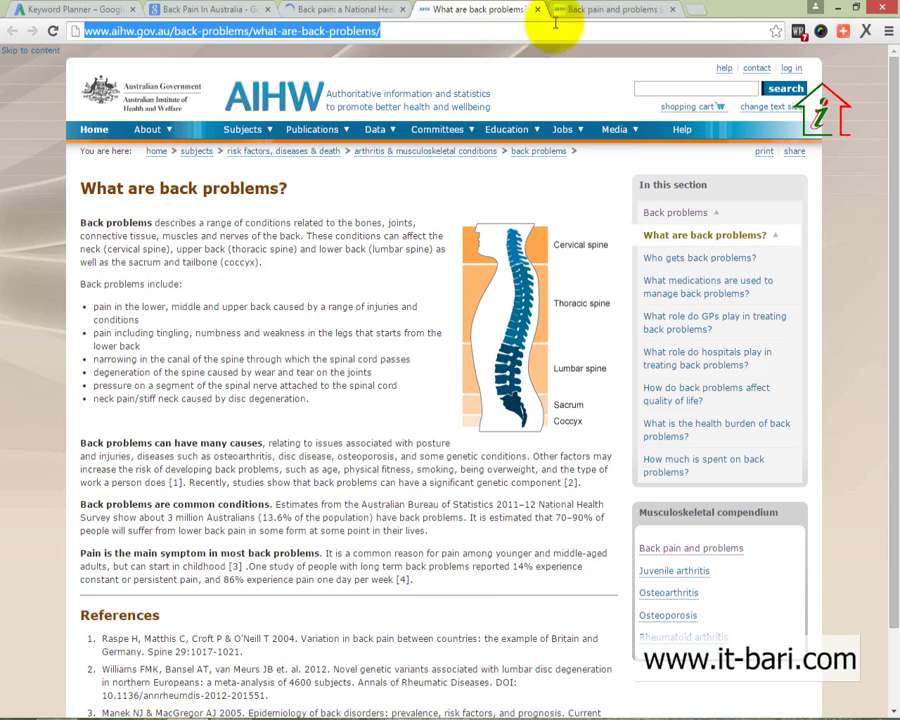
click(574, 14)
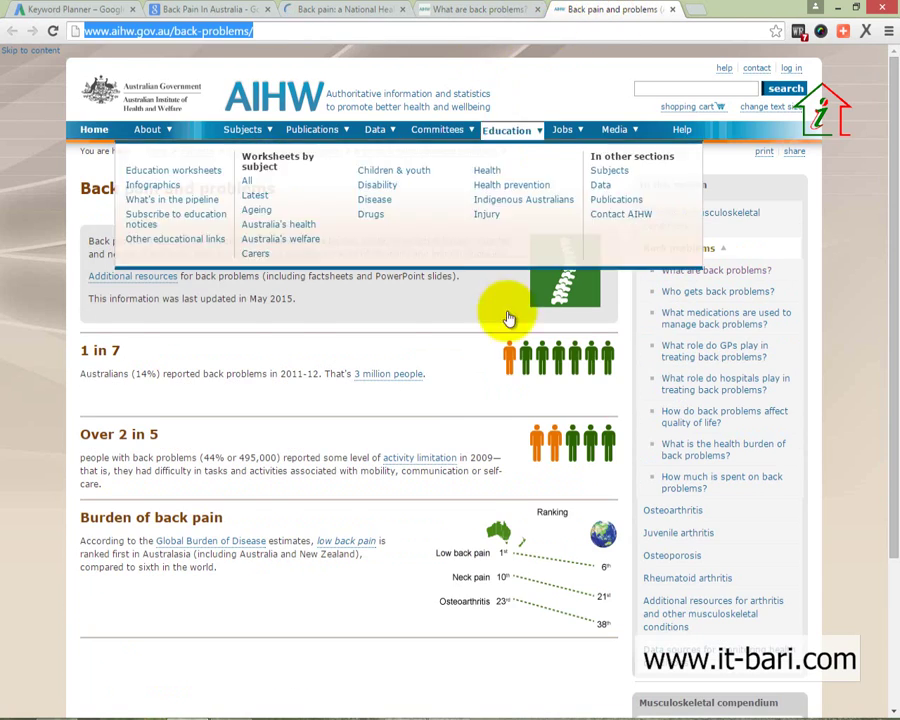
mouse_move(408, 706)
click(498, 663)
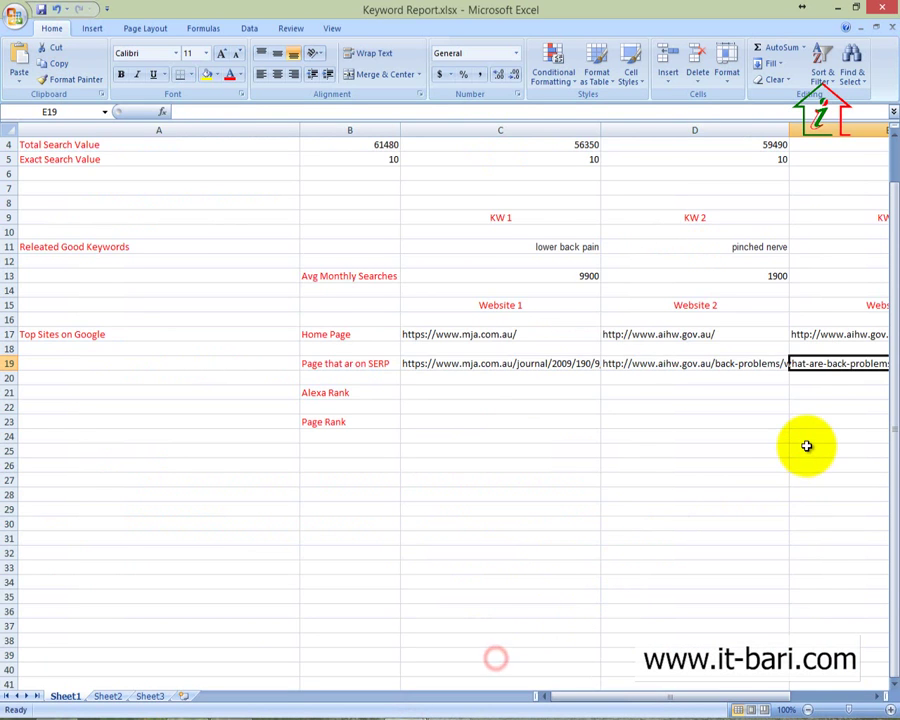
key(ctrl+v)
drag(705, 700, 639, 701)
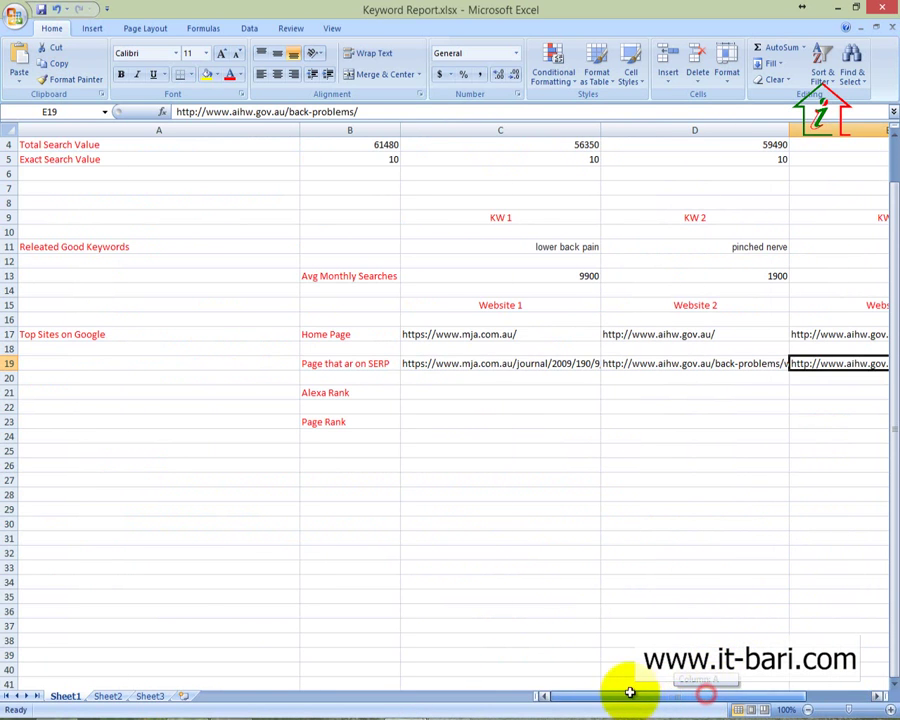
click(484, 451)
click(486, 376)
click(487, 365)
click(556, 444)
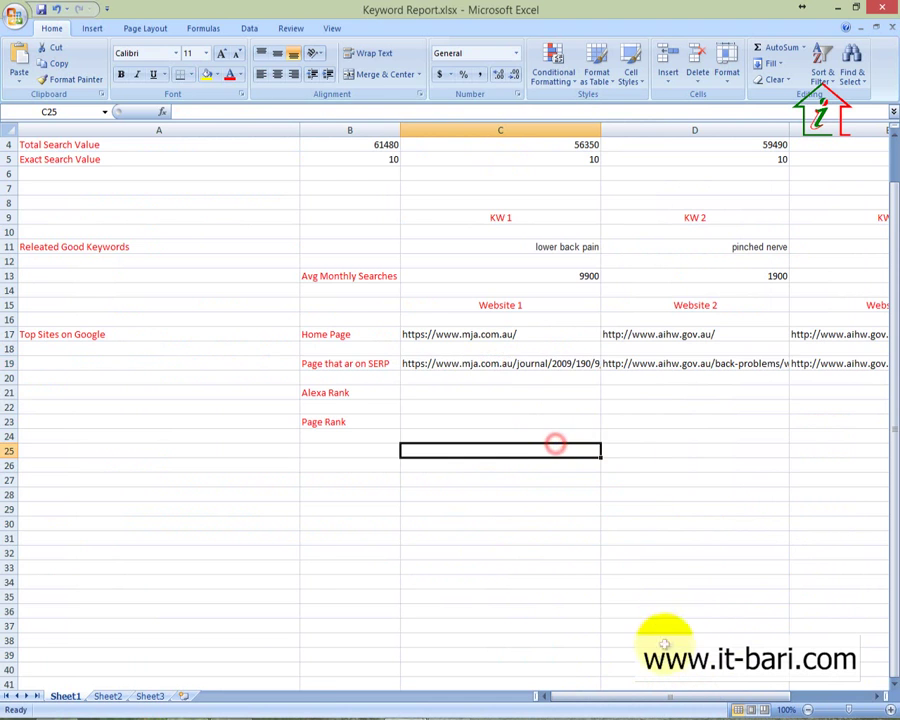
mouse_move(650, 697)
mouse_down()
mouse_move(678, 700)
mouse_move(640, 701)
mouse_up()
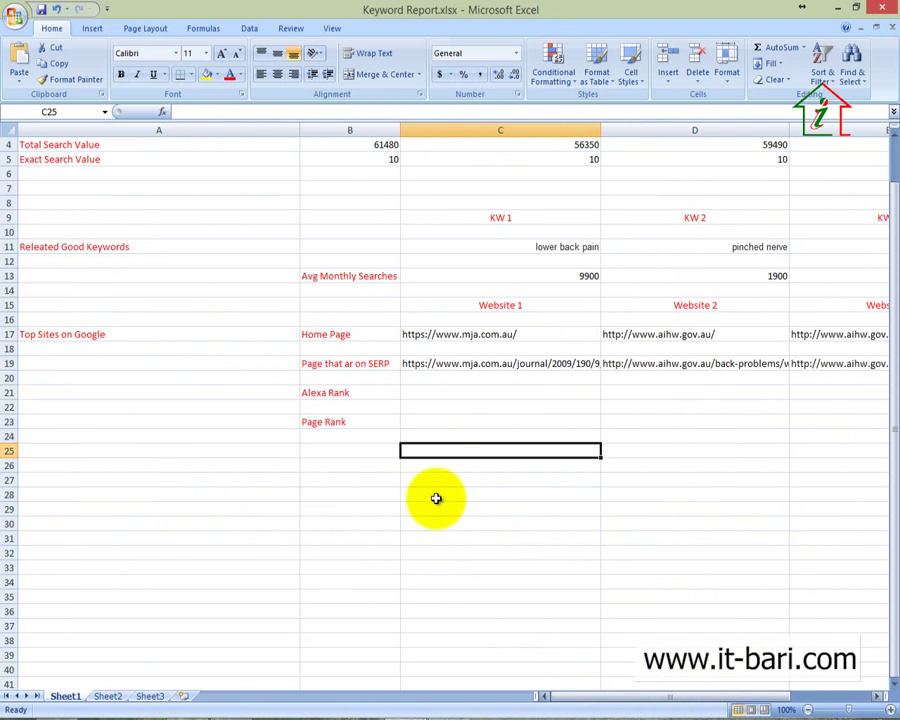
Select Website 1's Alexa Rank cell C21 and display the website rank statistics for the mja.com.au article in Chrome.
click(434, 390)
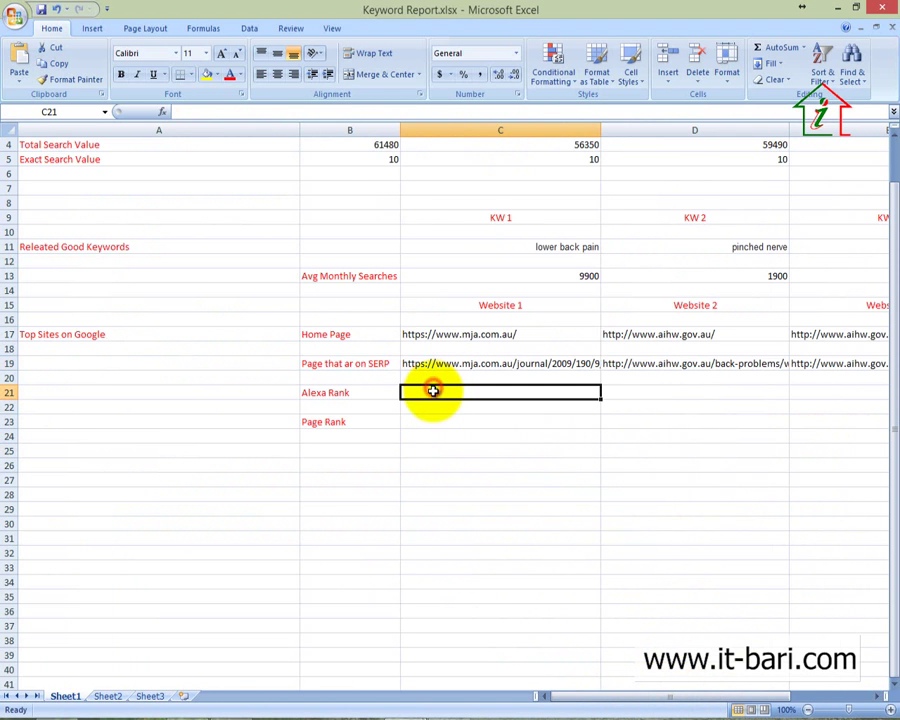
click(180, 716)
click(350, 10)
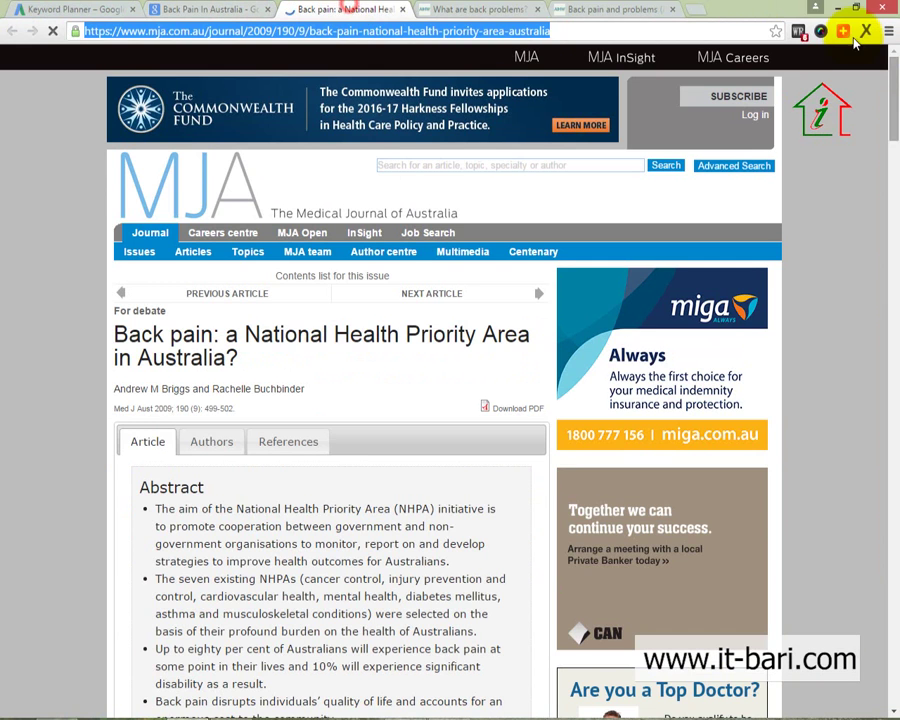
click(802, 32)
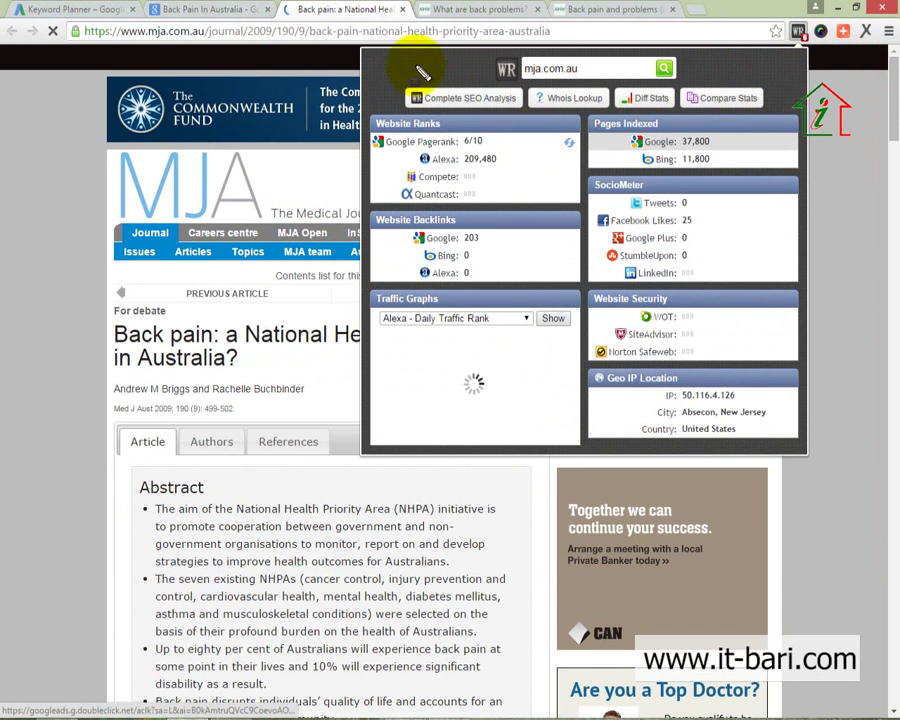
mouse_move(364, 49)
mouse_down()
mouse_move(458, 220)
mouse_move(778, 376)
mouse_move(810, 452)
mouse_up()
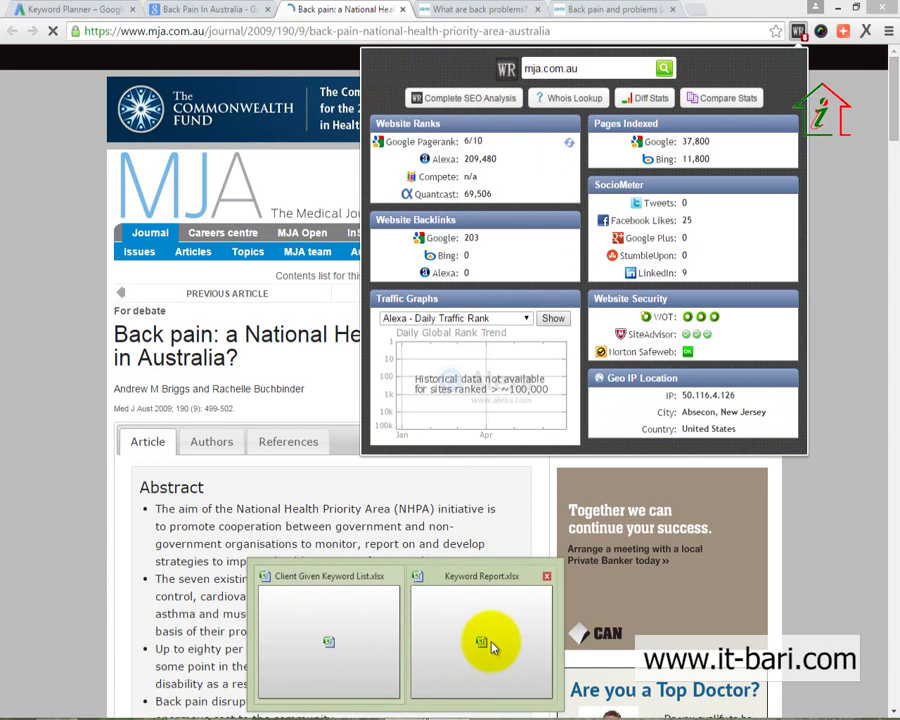
Enter 209480 as the Alexa Rank and 06 as the Page Rank for Website 1 in the Excel Keyword Report.
click(490, 645)
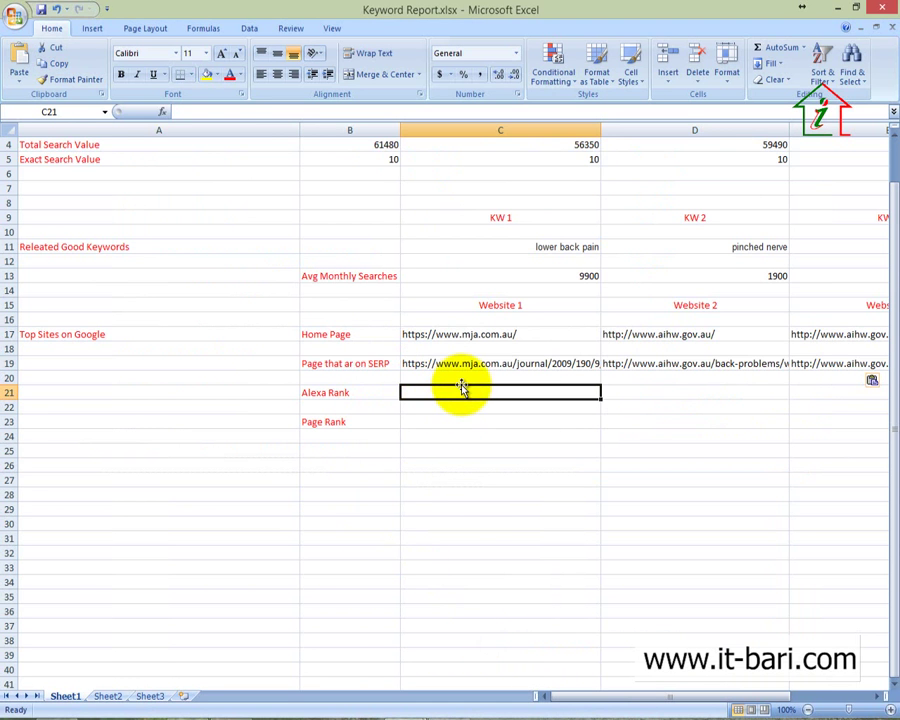
text(209480)
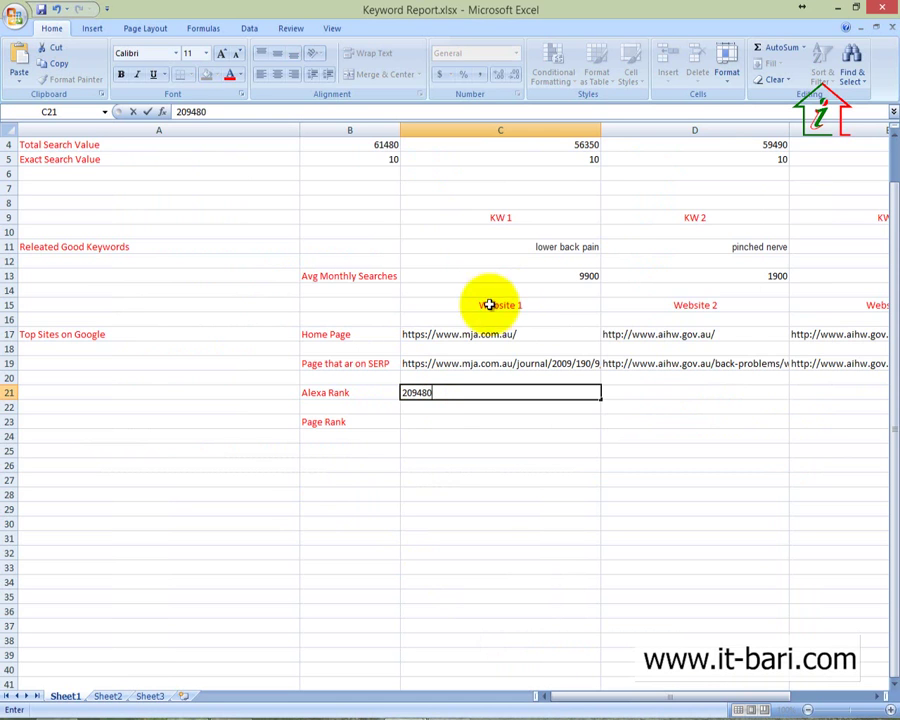
click(440, 419)
text(06)
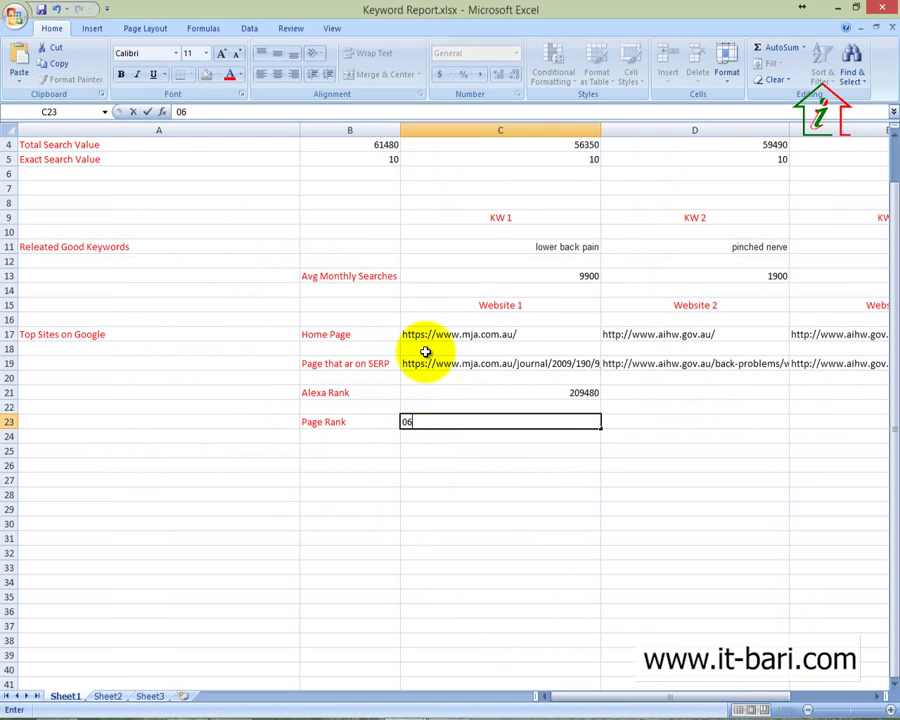
Select Website 2's Alexa Rank cell D21 and display the website rank statistics for the What are back problems? page in Chrome.
click(689, 395)
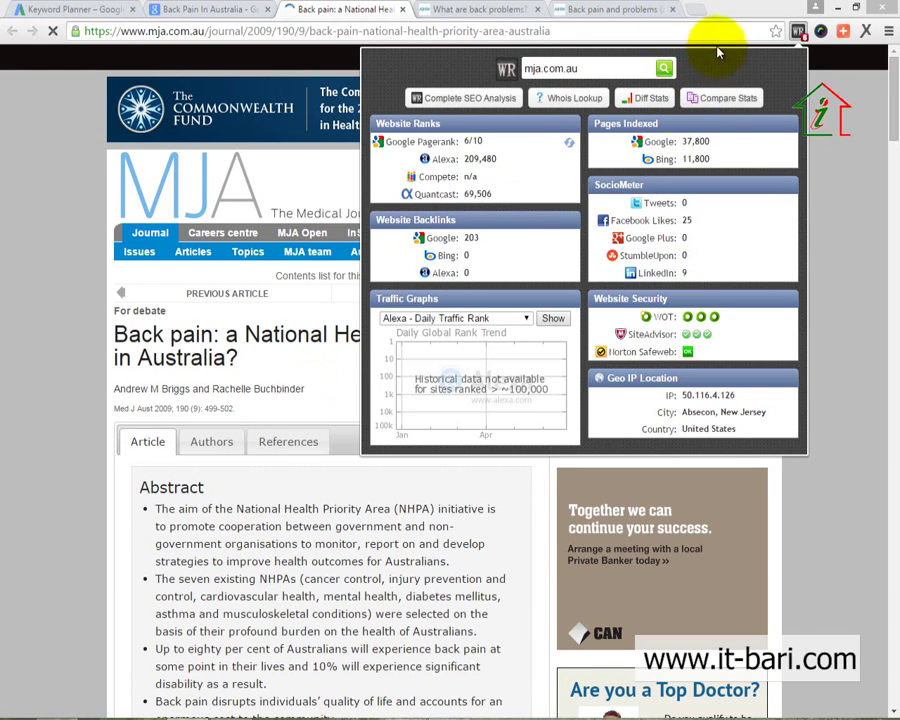
click(465, 8)
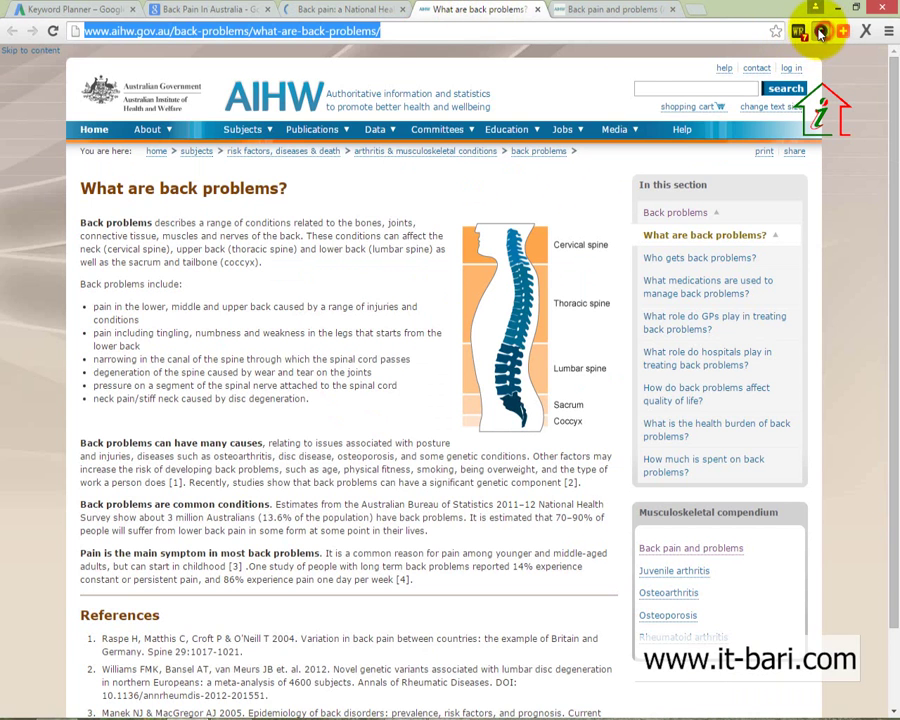
click(820, 32)
click(799, 32)
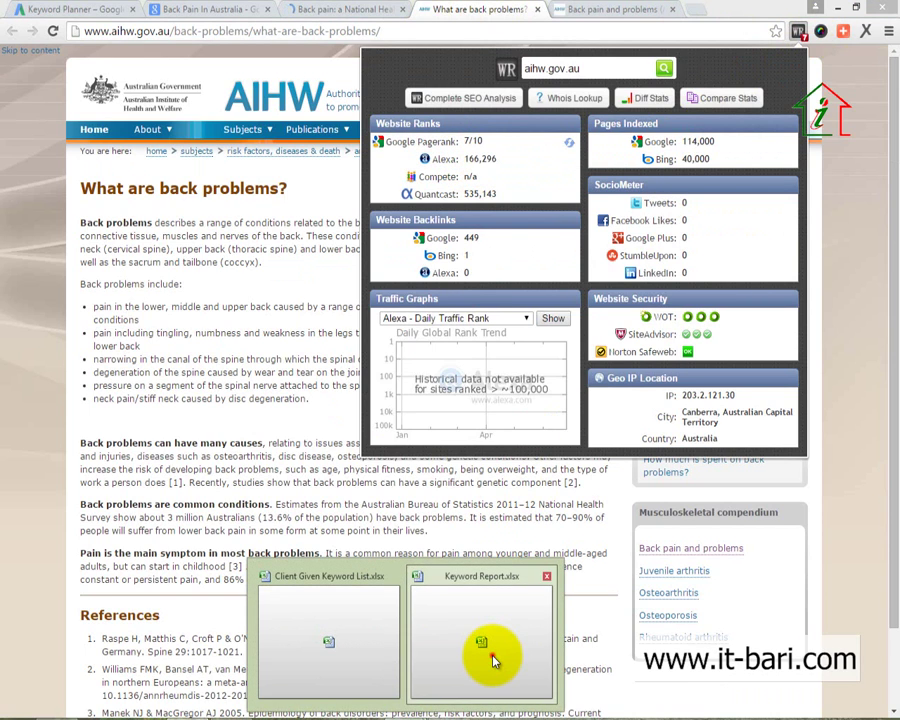
Enter 166296 as the Alexa Rank and 7 as the Page Rank for Website 2 in the Excel Keyword Report.
click(493, 660)
text(16629)
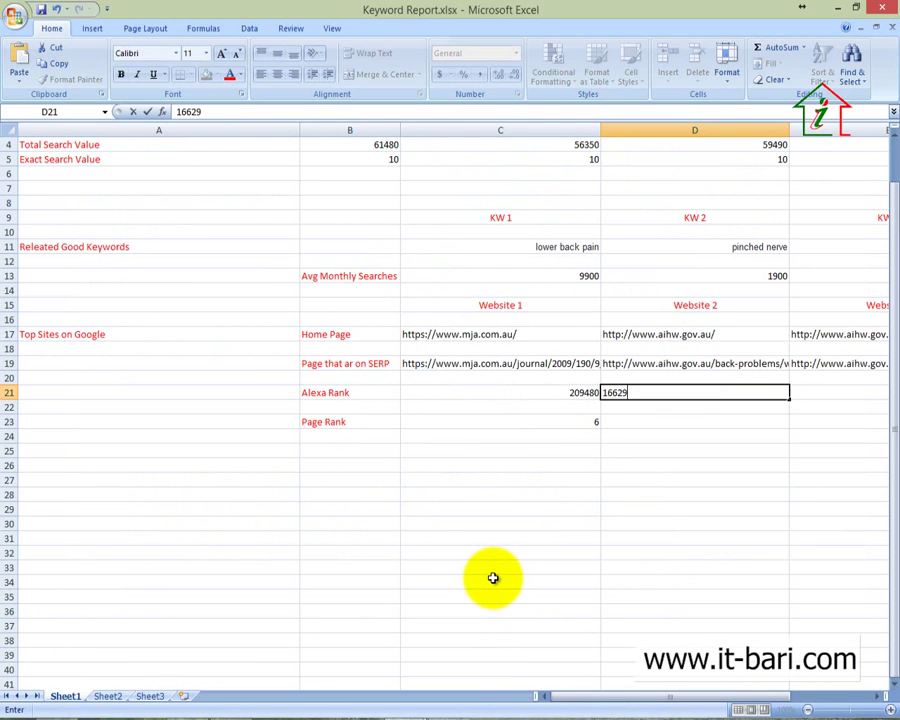
text(6)
click(724, 420)
text(7)
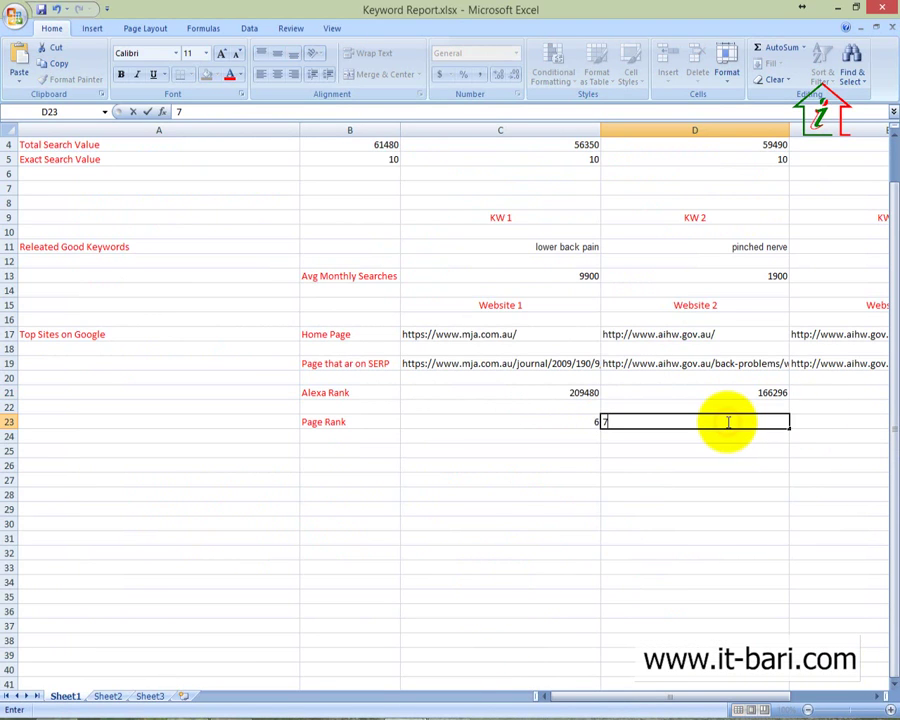
Select Website 3's Alexa Rank cell E21 and display the website rank statistics for the Back pain and problems page in Chrome.
click(866, 393)
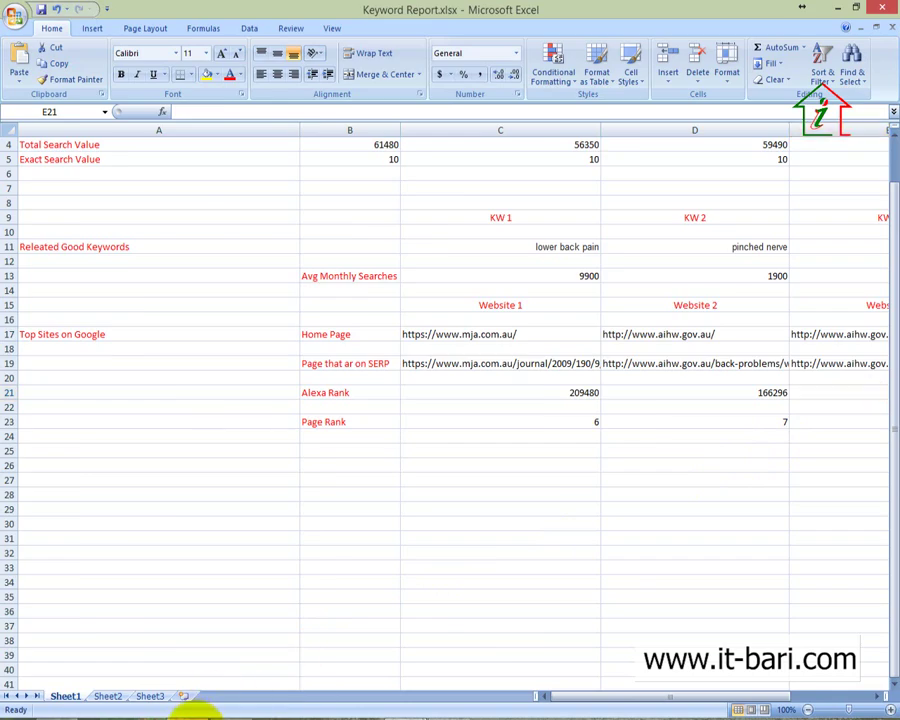
click(190, 712)
click(636, 10)
click(797, 31)
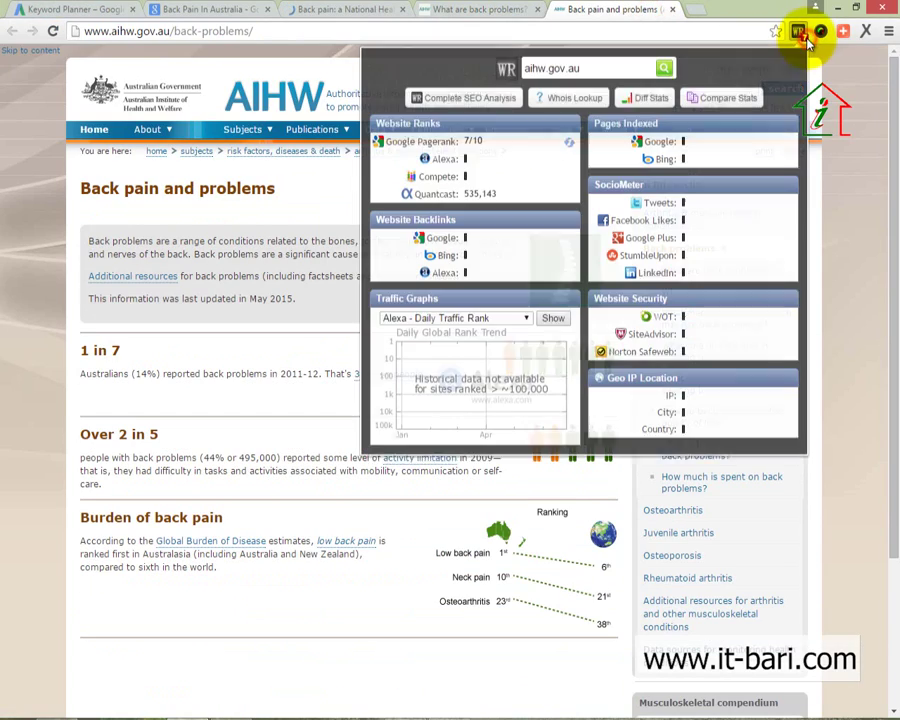
click(485, 10)
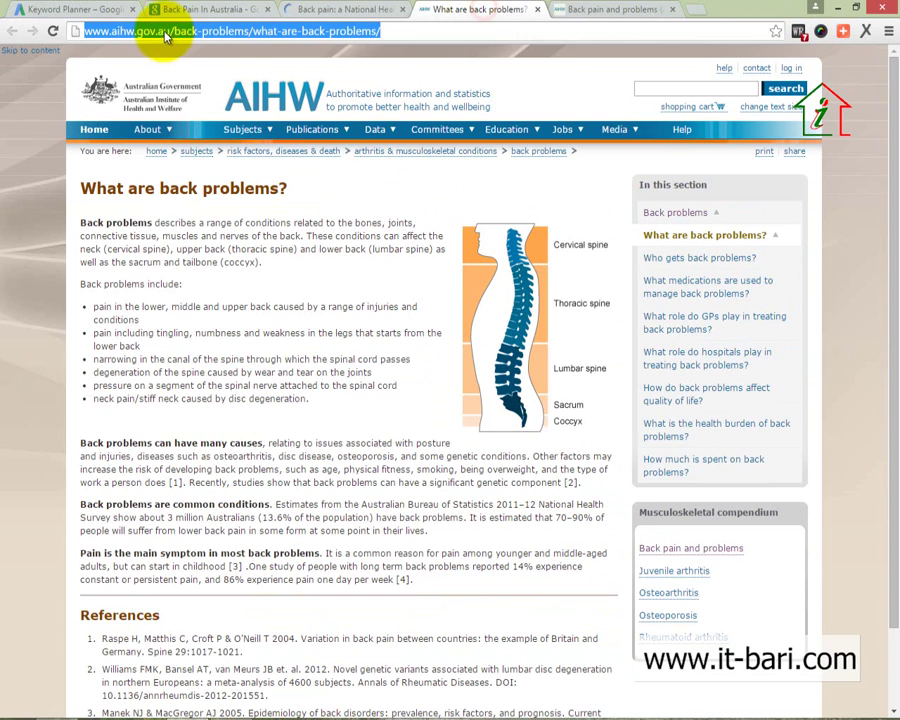
click(580, 10)
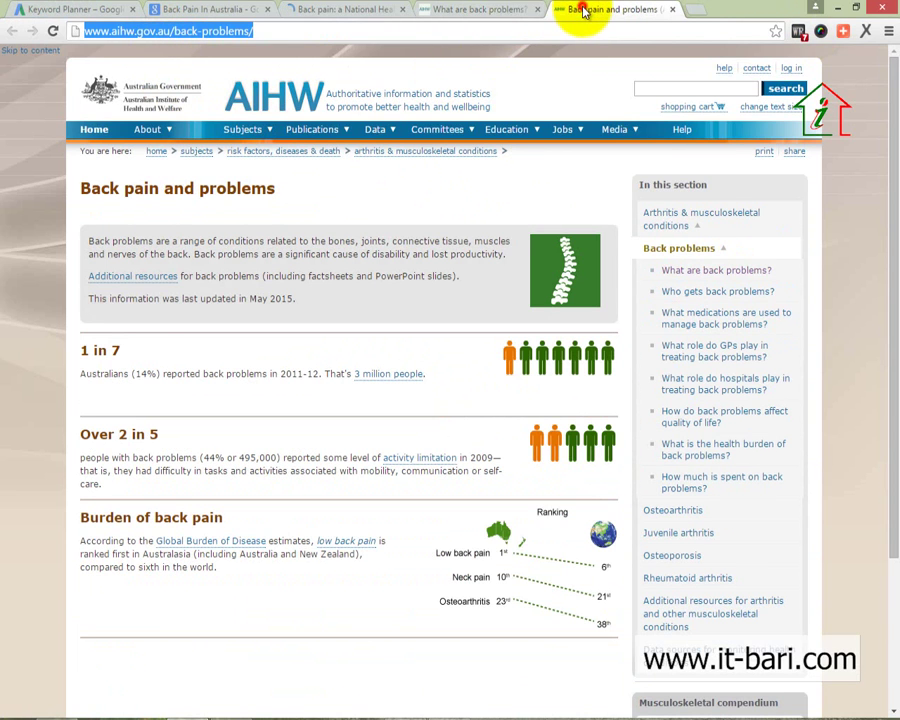
click(801, 32)
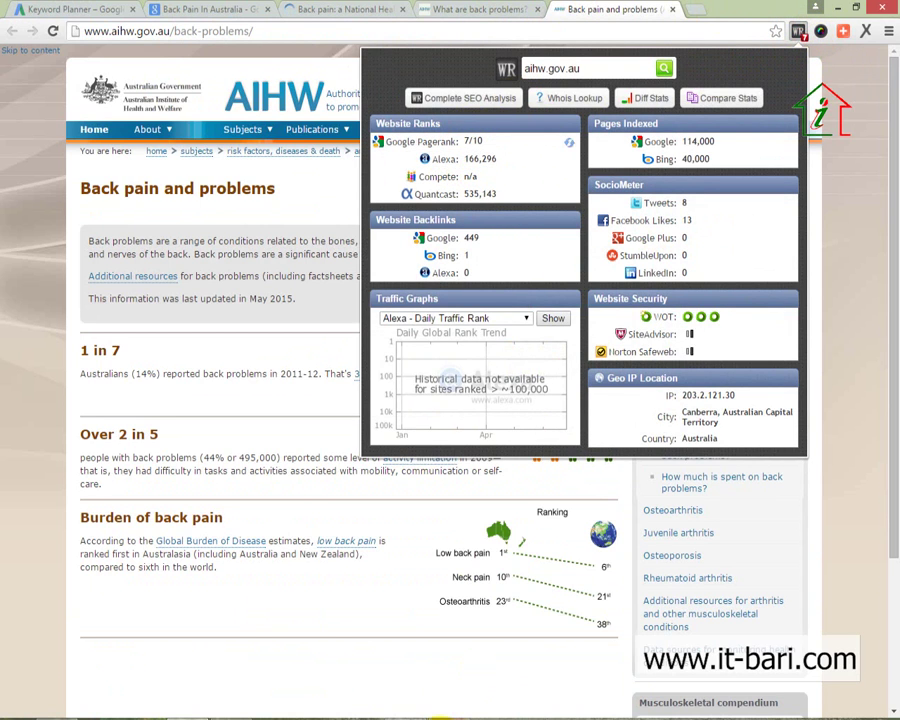
Copy Website 2's Alexa Rank and Page Rank cells D21:D23 into Website 3's column starting at E21 in the Excel Keyword Report.
mouse_move(425, 710)
click(508, 640)
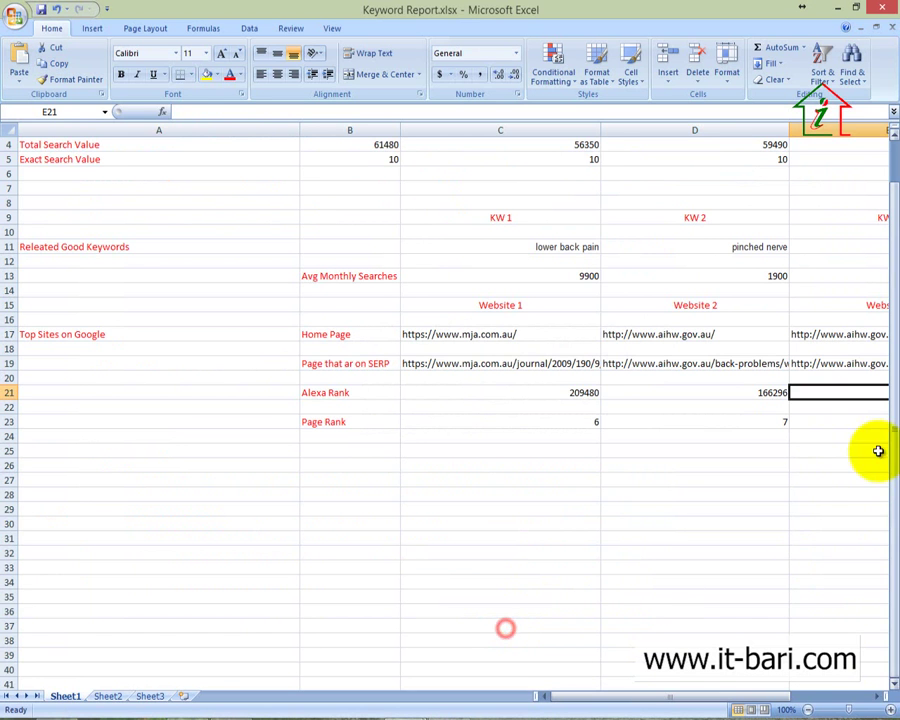
click(784, 397)
click(766, 423)
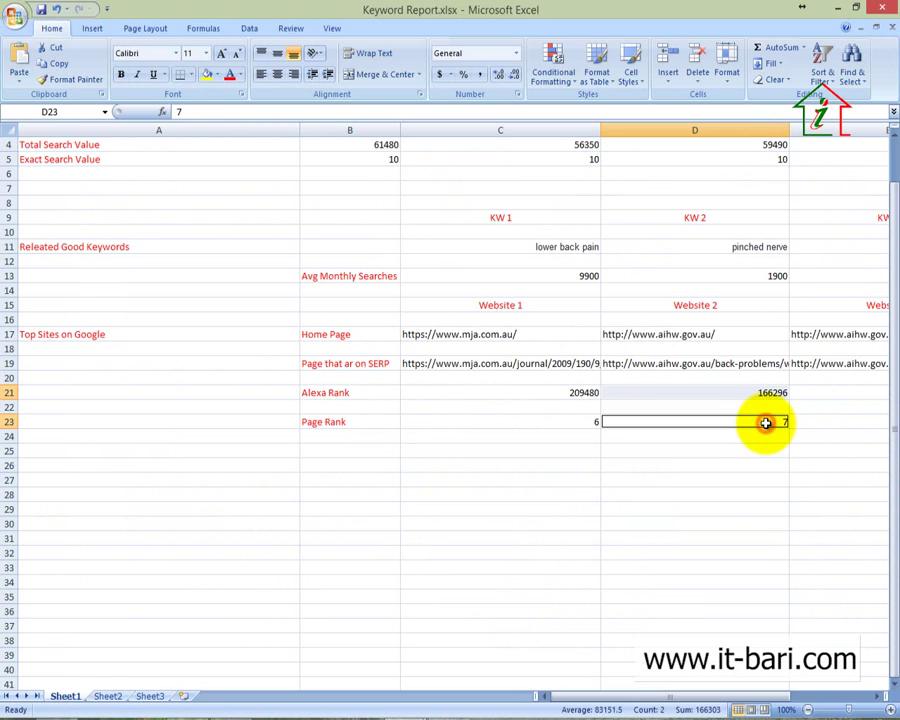
key(Up)
key(Up)
key(Up)
key(Up)
key(Down)
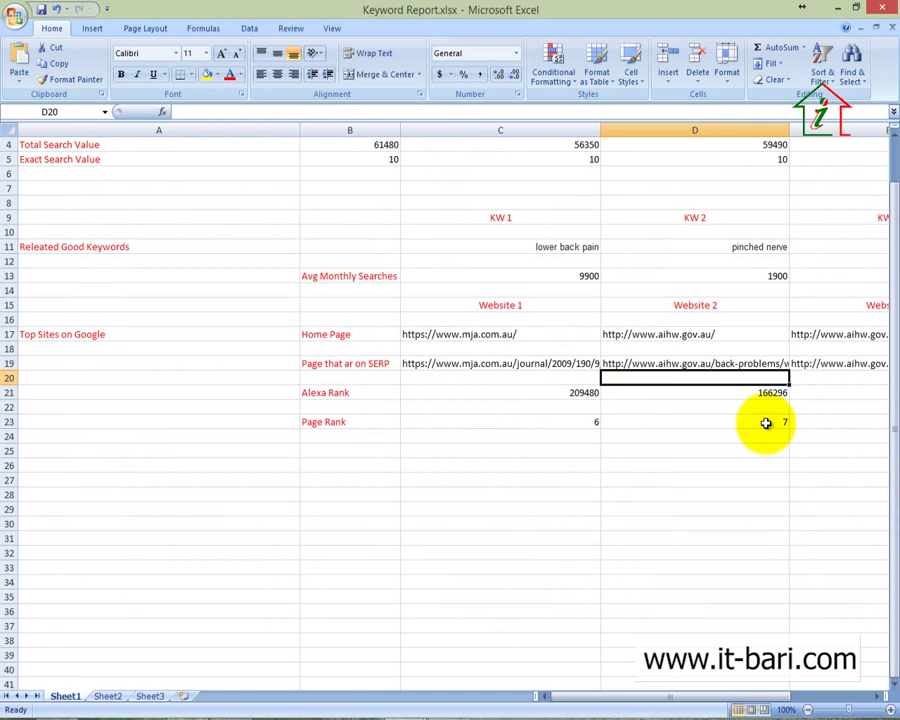
shift+click(766, 423)
key(ctrl+c)
key(Right)
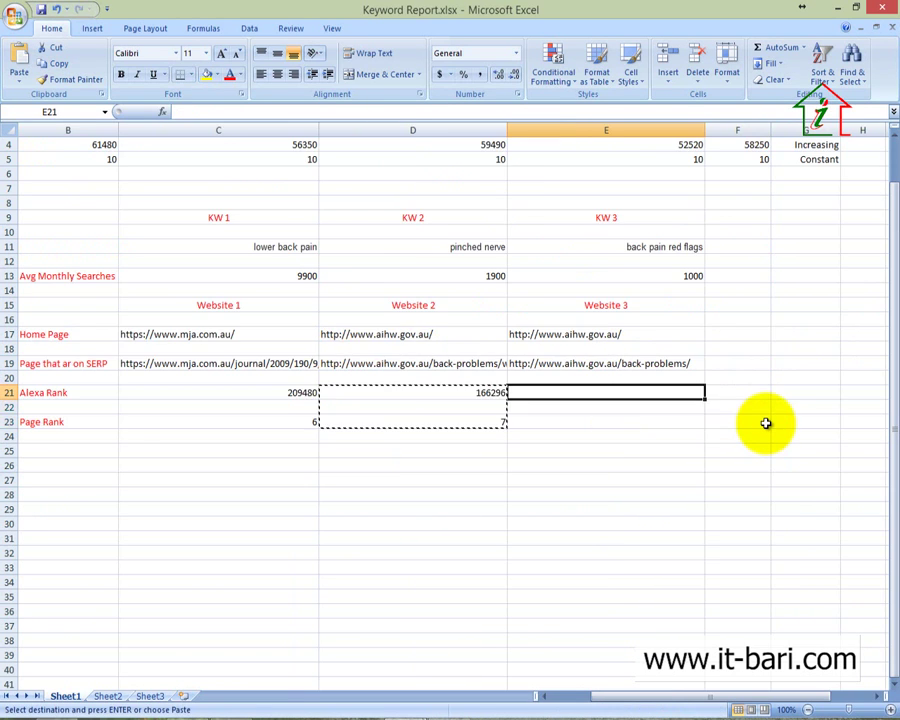
key(ctrl+v)
click(688, 466)
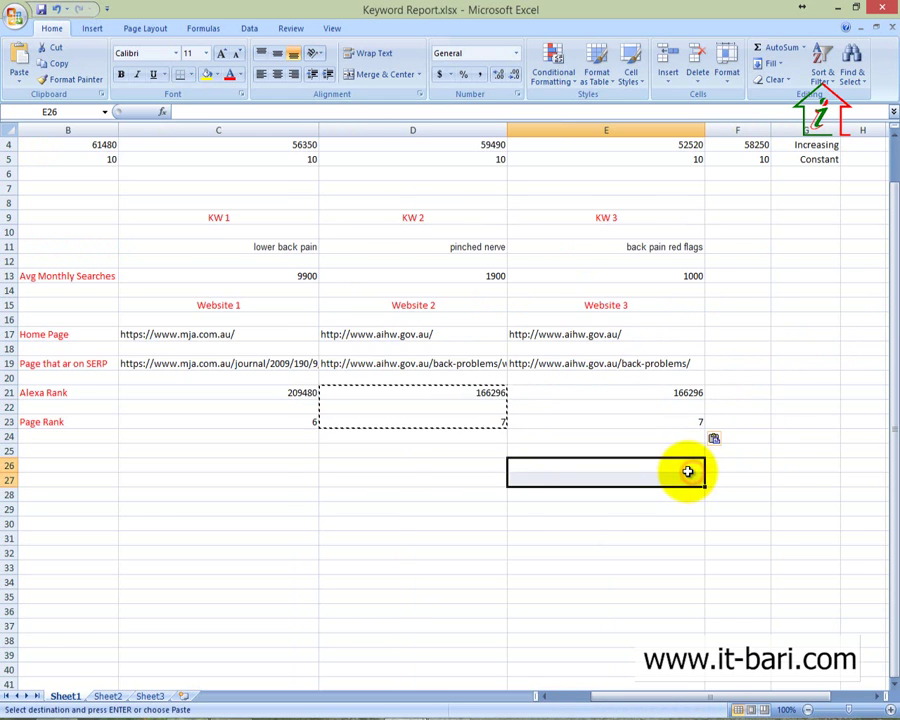
key(Home)
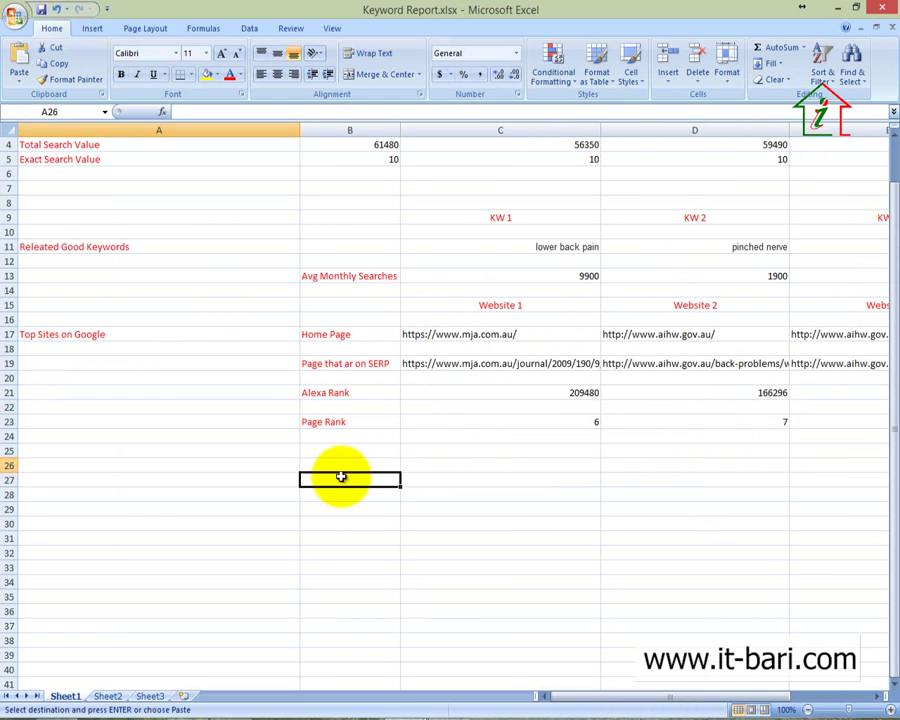
click(342, 477)
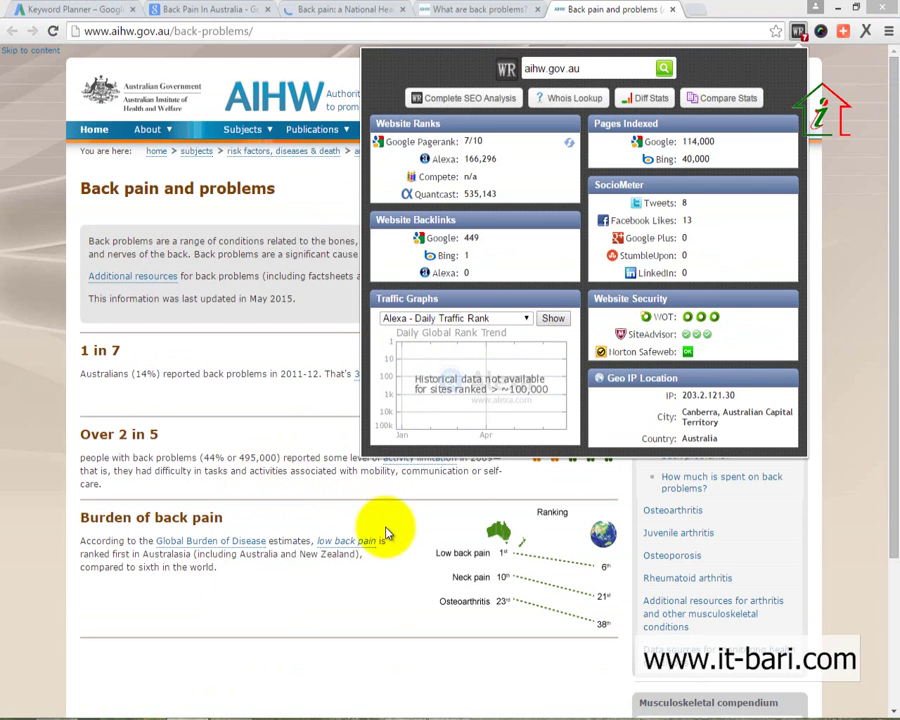
click(372, 556)
scroll(378, 560, down, 2)
scroll(365, 535, up, 1)
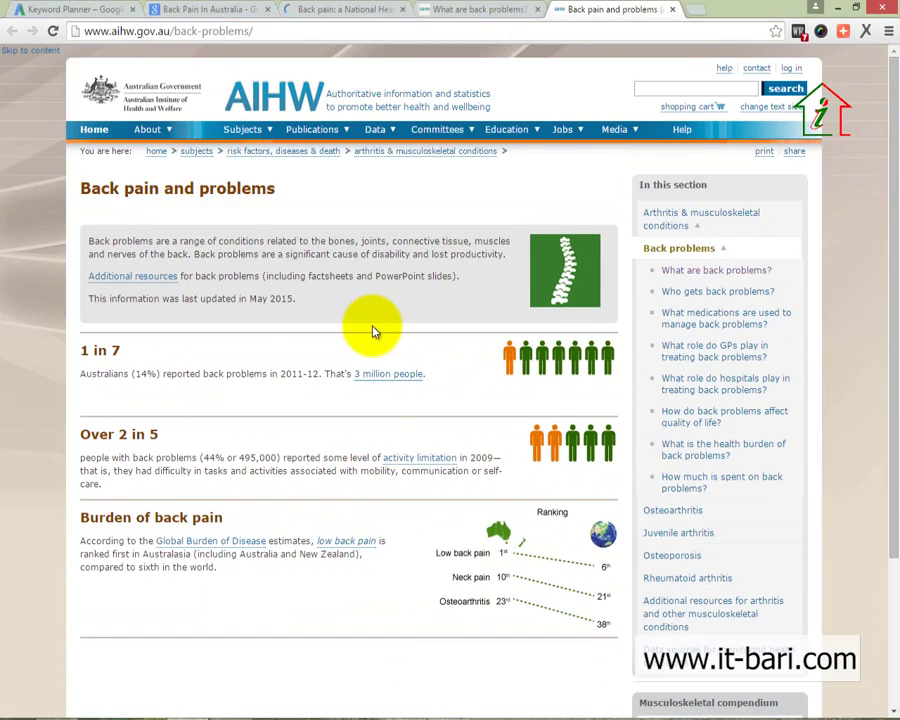
click(355, 9)
click(230, 8)
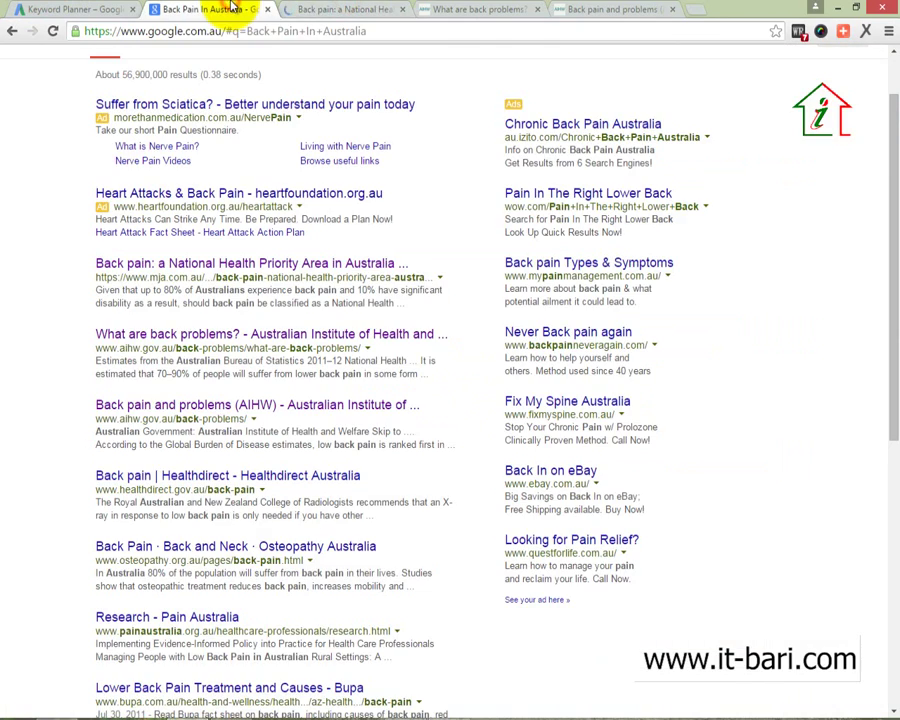
click(320, 12)
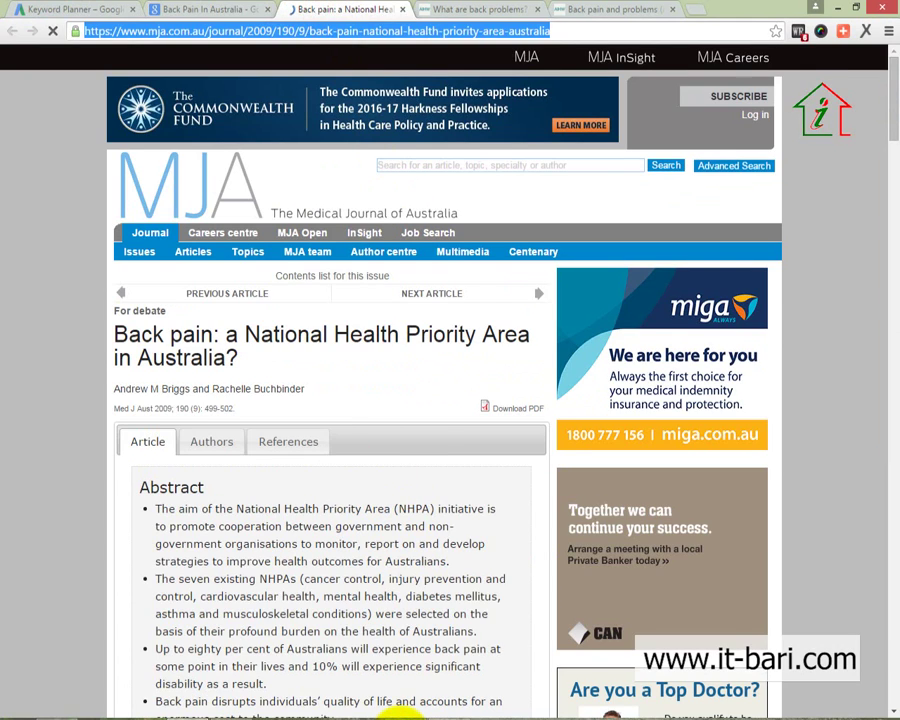
Add a red Title label in cell B25 of the Excel Keyword Report and select Website 1's title cell C25.
mouse_move(405, 714)
click(482, 676)
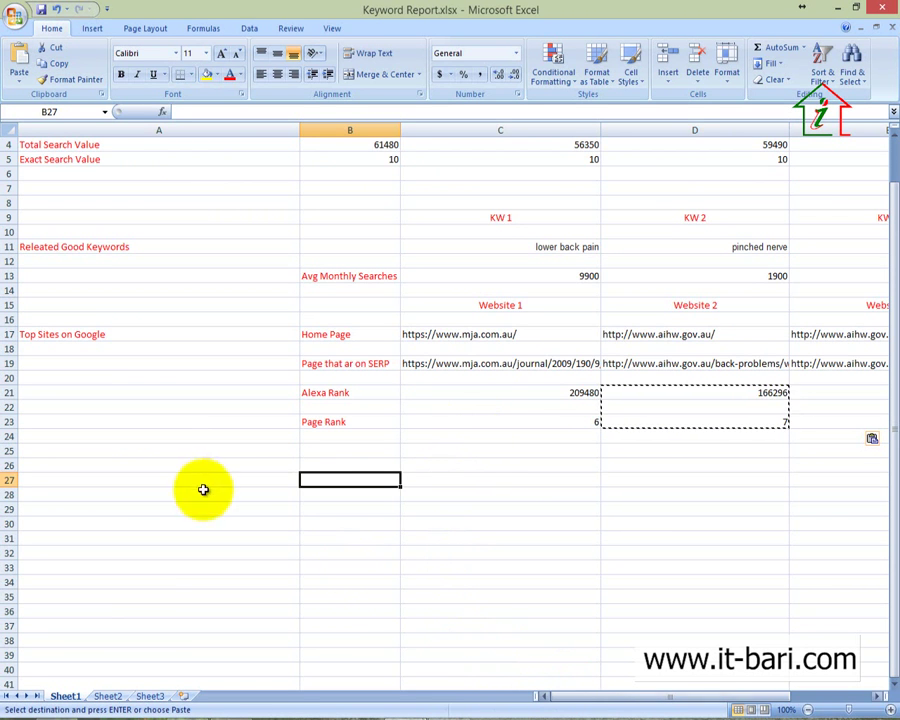
text(T)
click(375, 491)
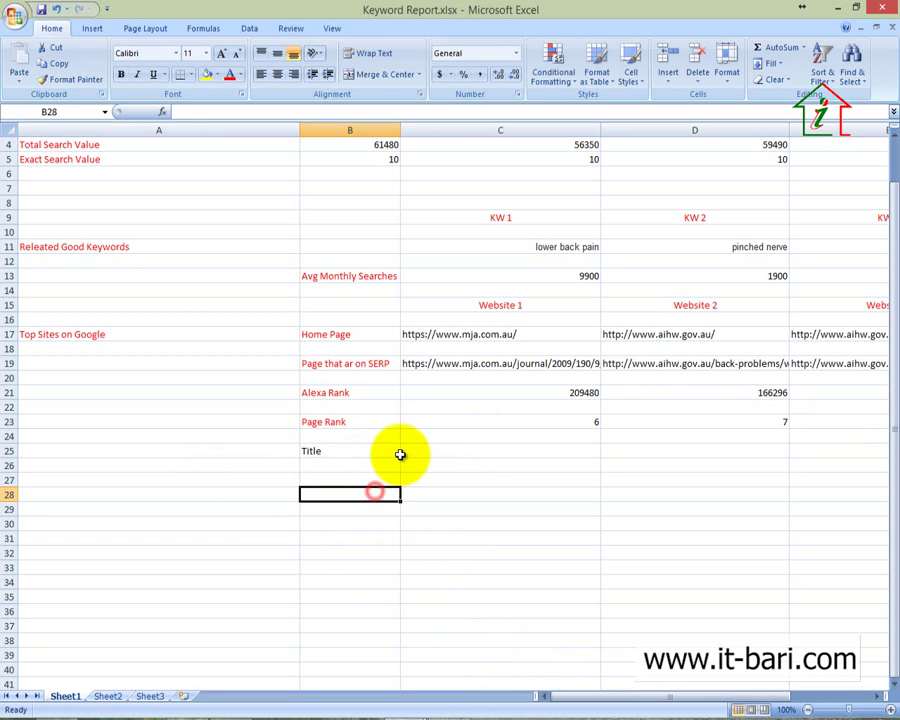
click(229, 78)
click(317, 482)
click(414, 455)
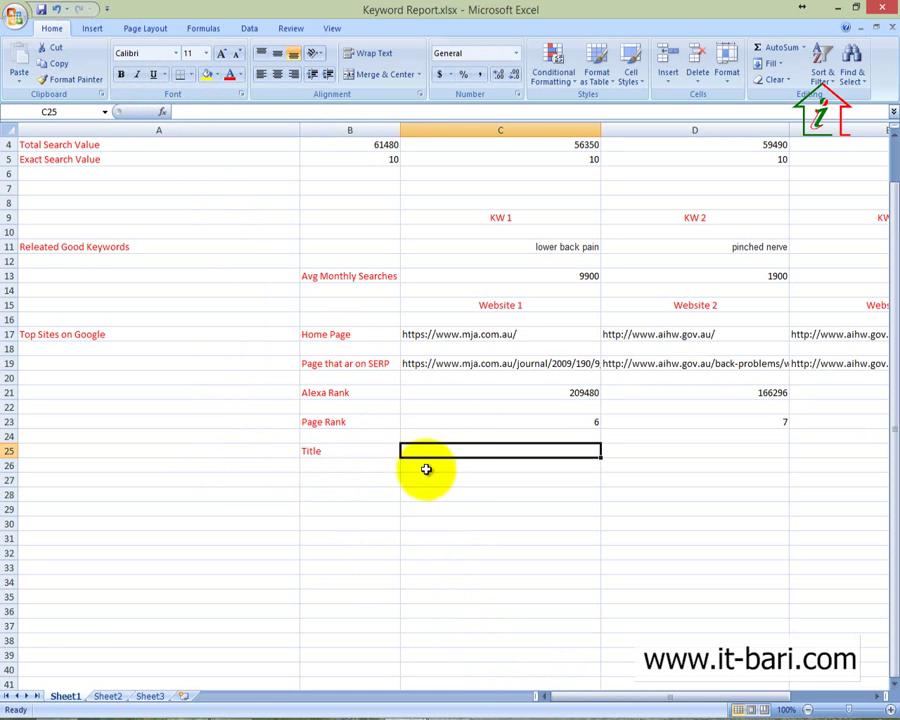
Compare the titles of the top three Back Pain In Australia Google results with the headings on their opened pages in Chrome.
key(alt+Tab)
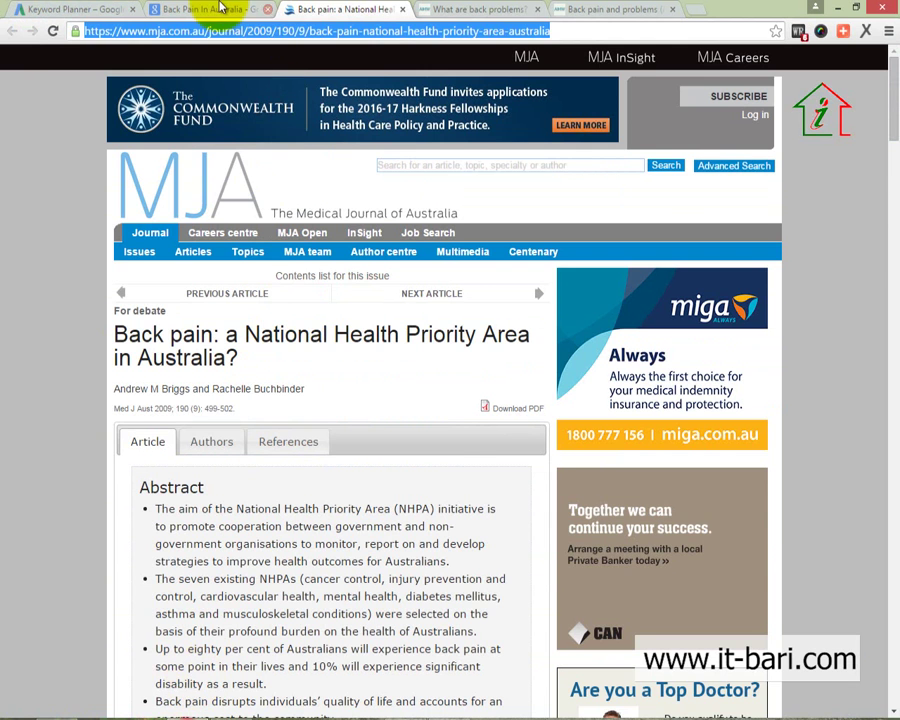
click(165, 11)
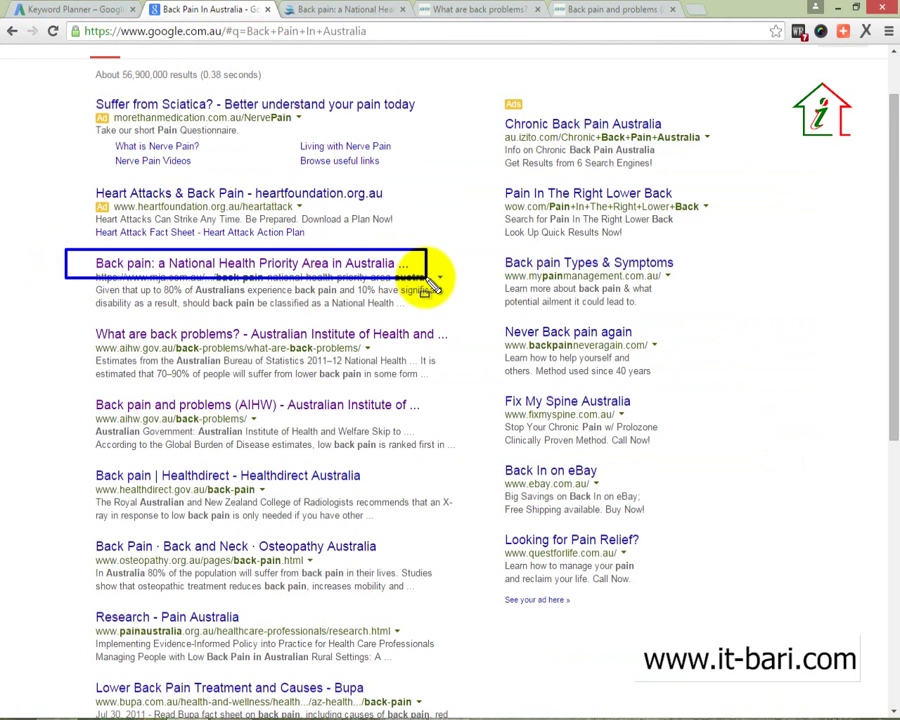
mouse_move(77, 317)
mouse_down()
mouse_move(452, 342)
mouse_move(455, 350)
mouse_up()
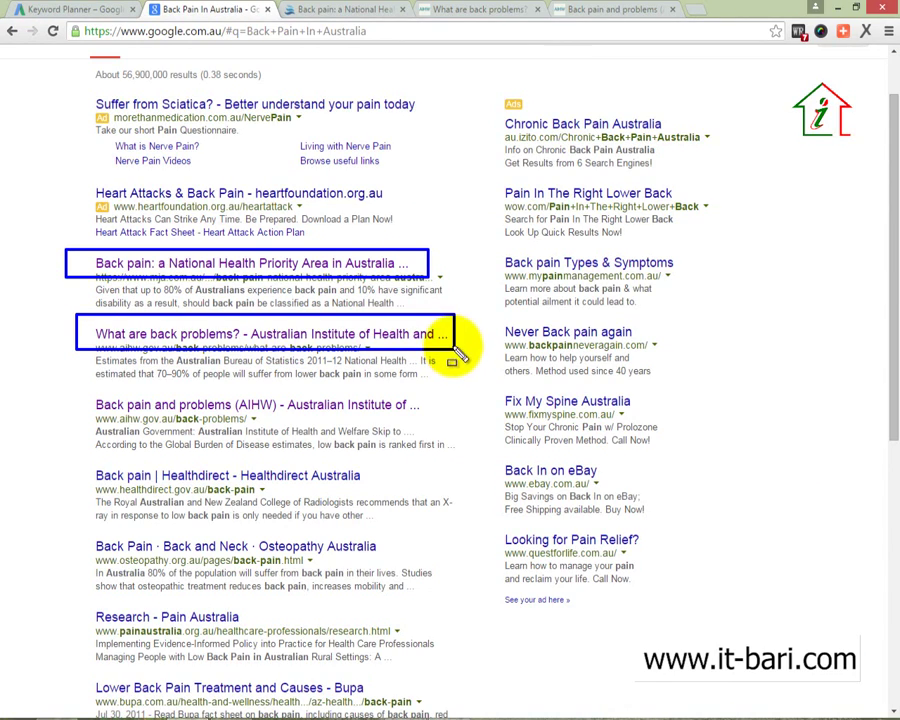
click(355, 10)
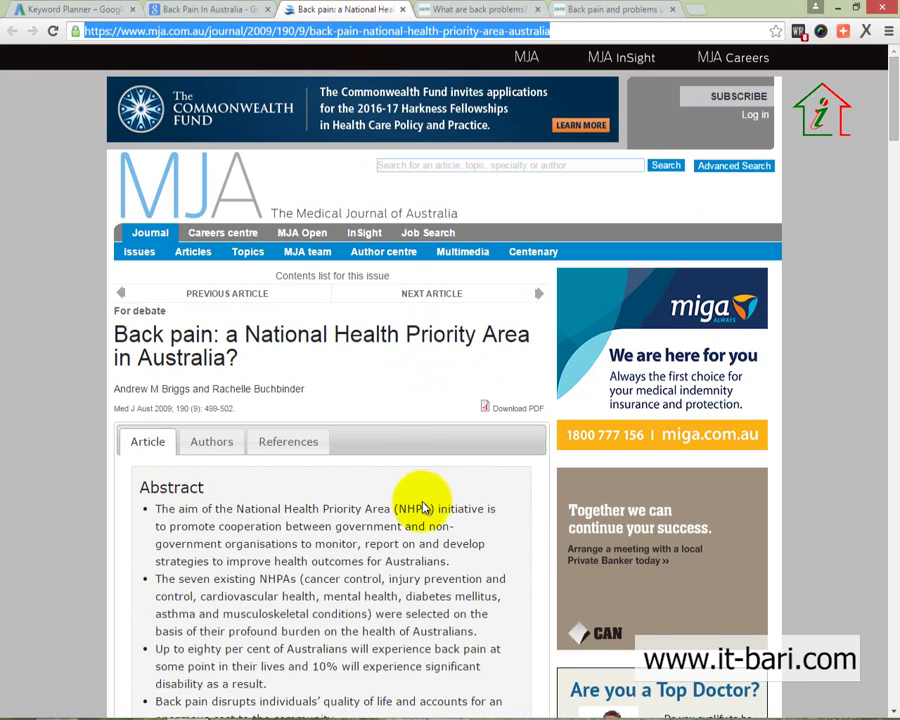
scroll(425, 508, down, 3)
scroll(420, 500, up, 2)
click(257, 208)
mouse_move(257, 208)
mouse_down()
mouse_move(125, 201)
mouse_move(112, 185)
mouse_up()
click(306, 194)
drag(252, 200, 112, 185)
click(232, 10)
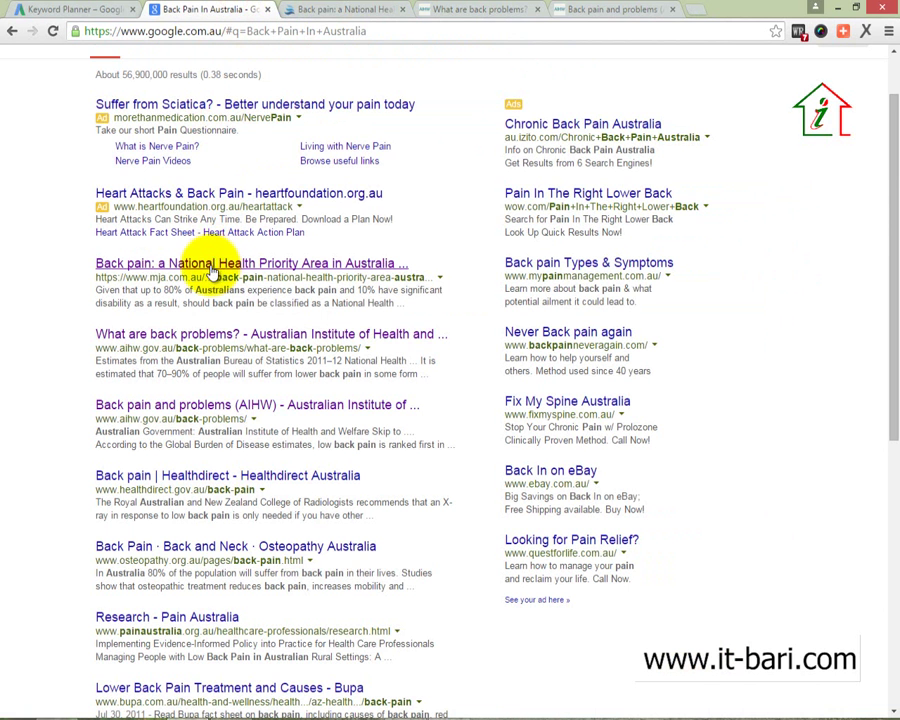
click(300, 10)
scroll(370, 260, up, 2)
scroll(349, 288, down, 1)
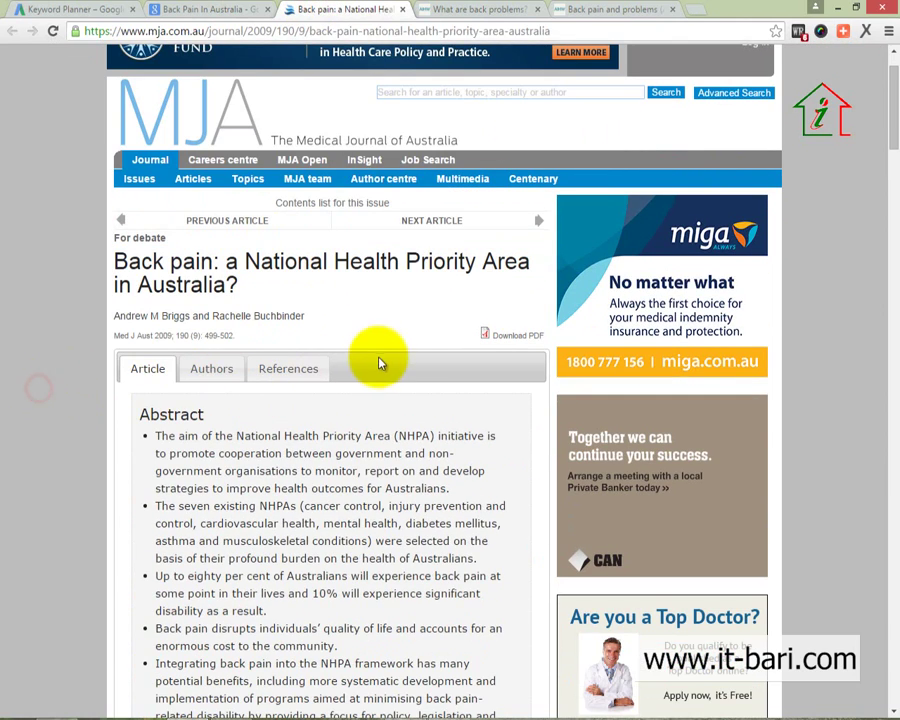
click(468, 14)
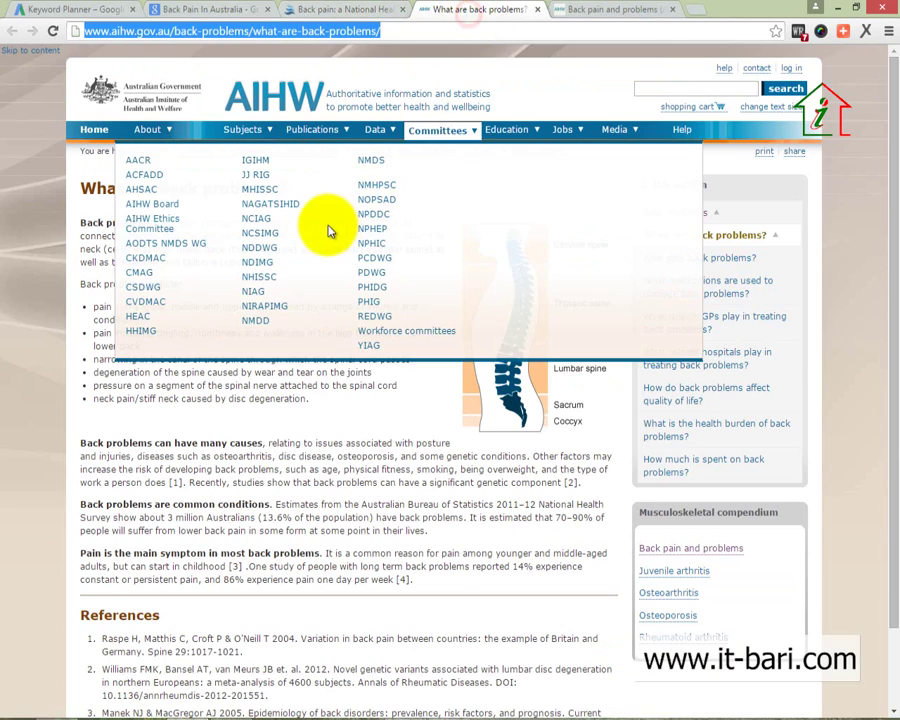
click(615, 8)
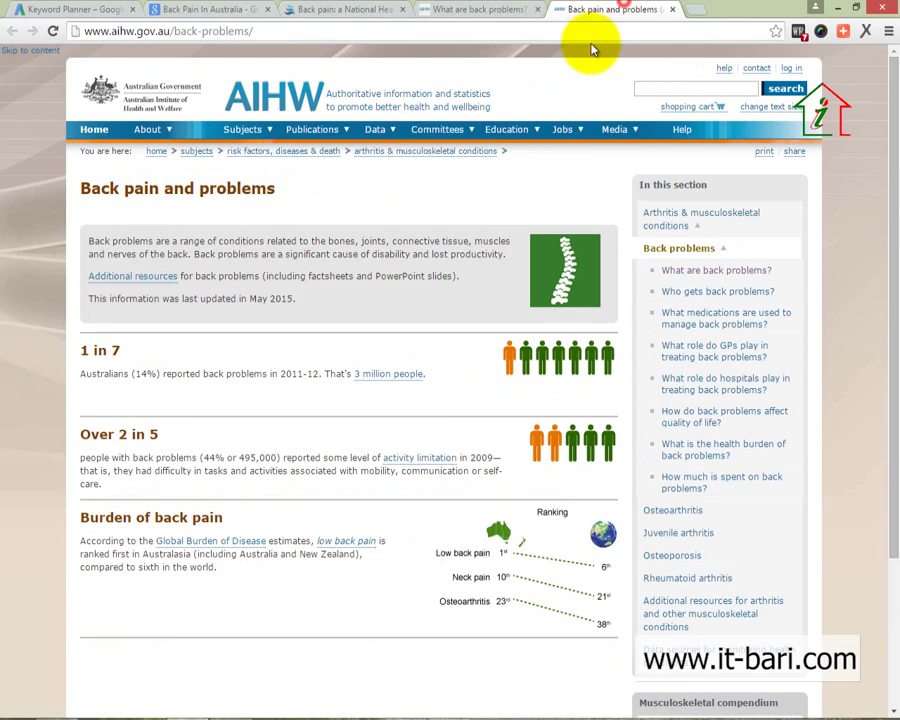
click(197, 8)
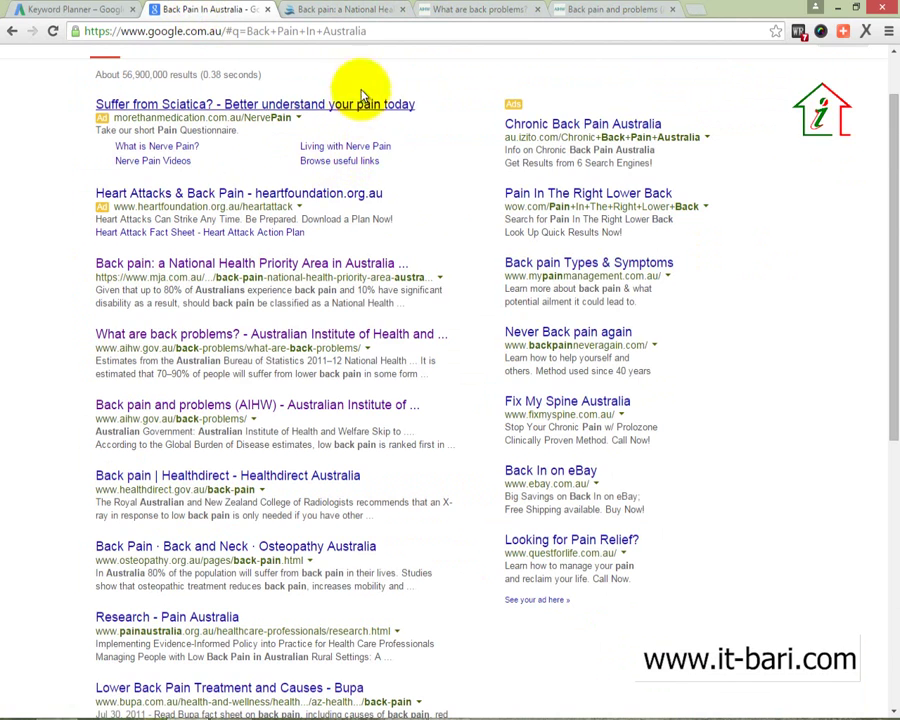
Switch to the Medical Journal of Australia back pain article in Chrome and display its page source.
click(372, 8)
drag(247, 292, 97, 267)
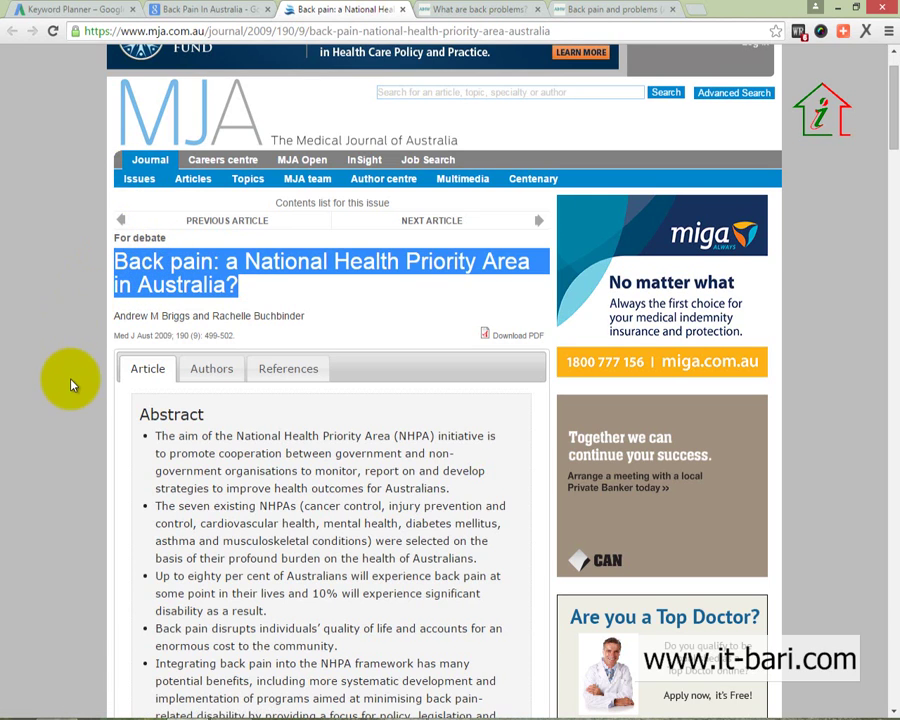
click(344, 305)
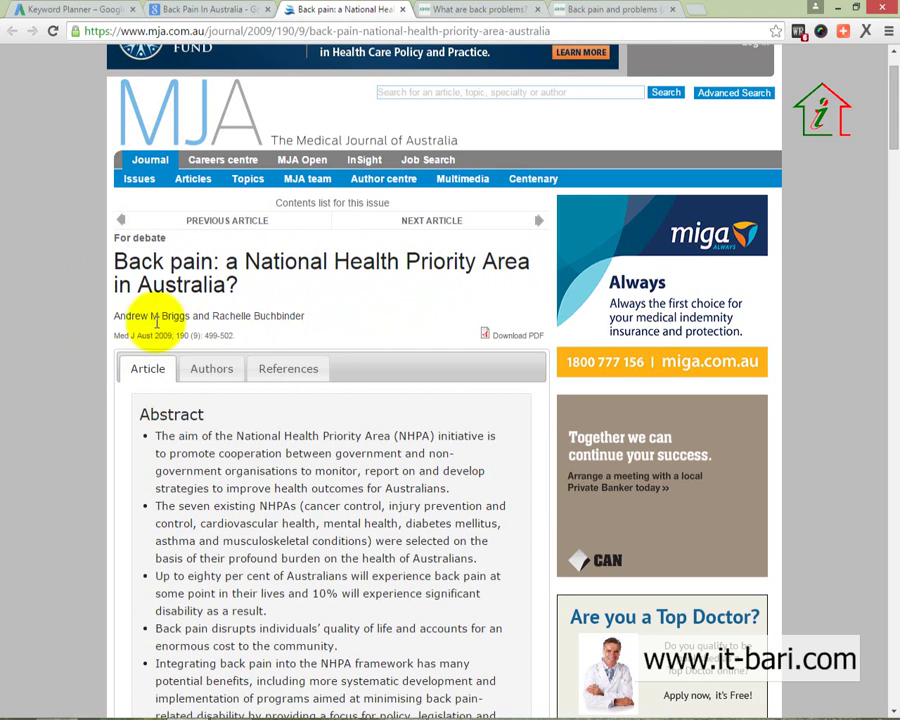
right_click(52, 232)
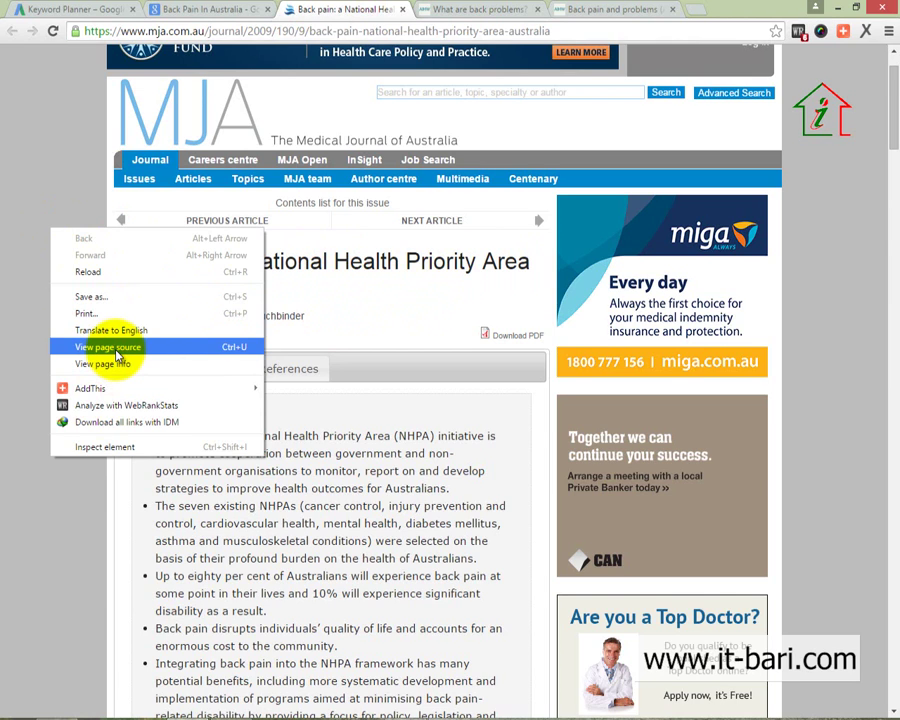
click(118, 350)
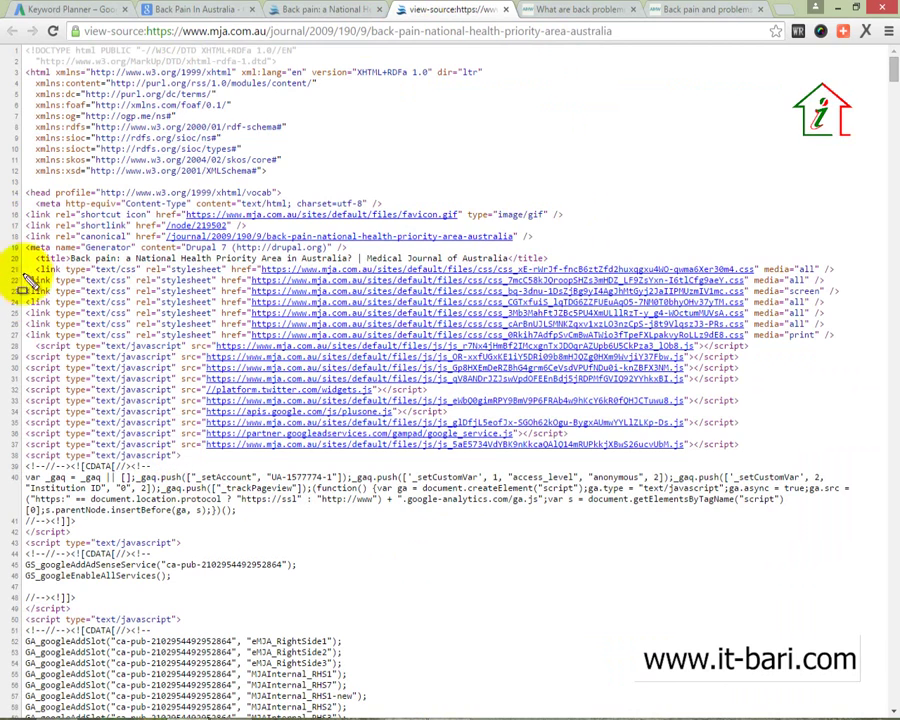
drag(54, 262, 73, 263)
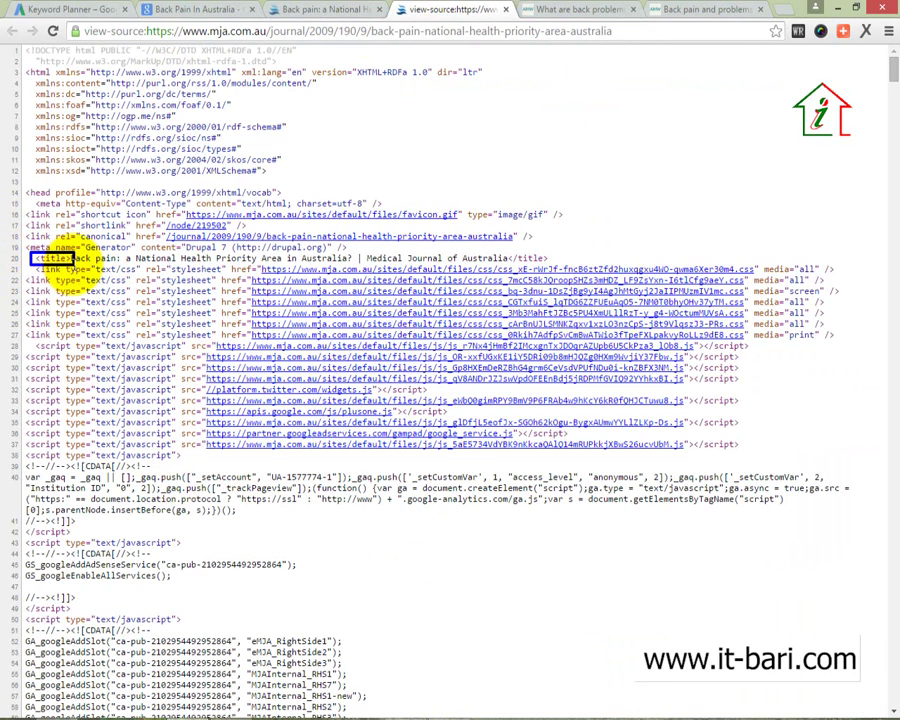
click(72, 270)
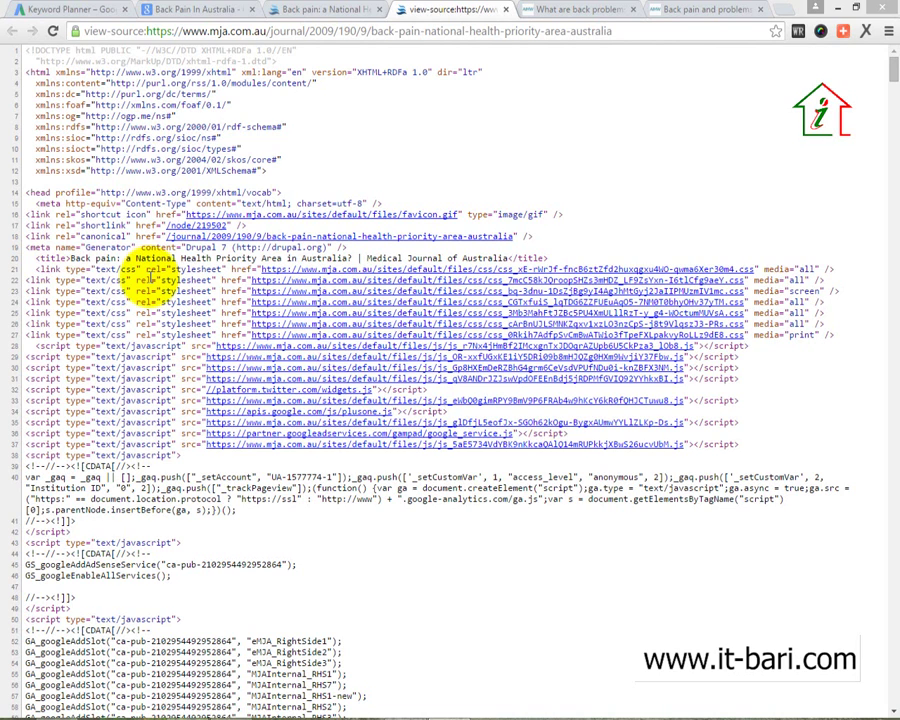
click(328, 173)
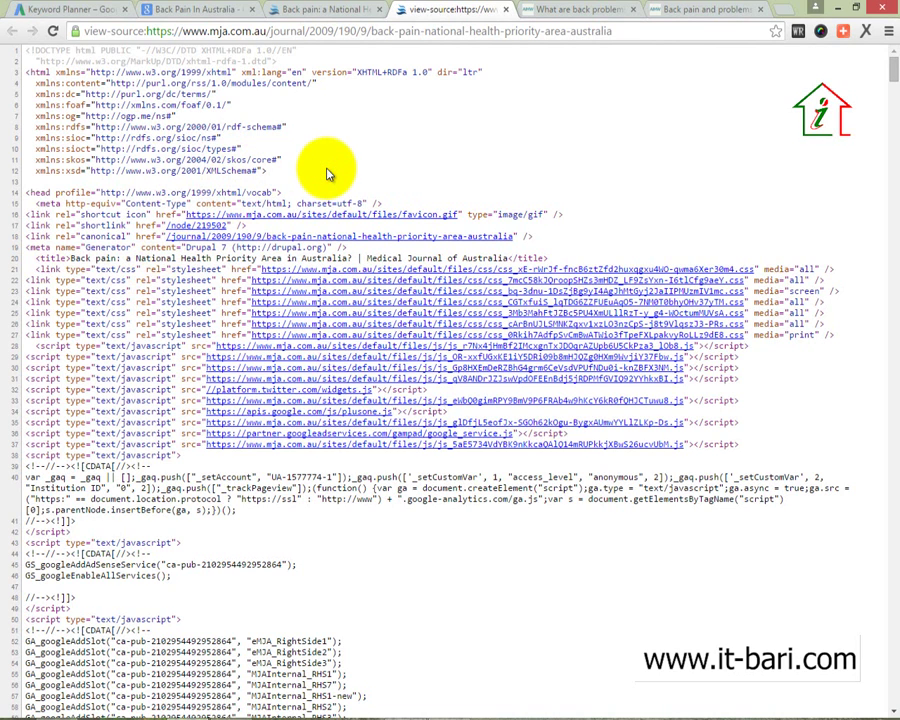
Search the article's page source for the <title> tag.
key(ctrl+f)
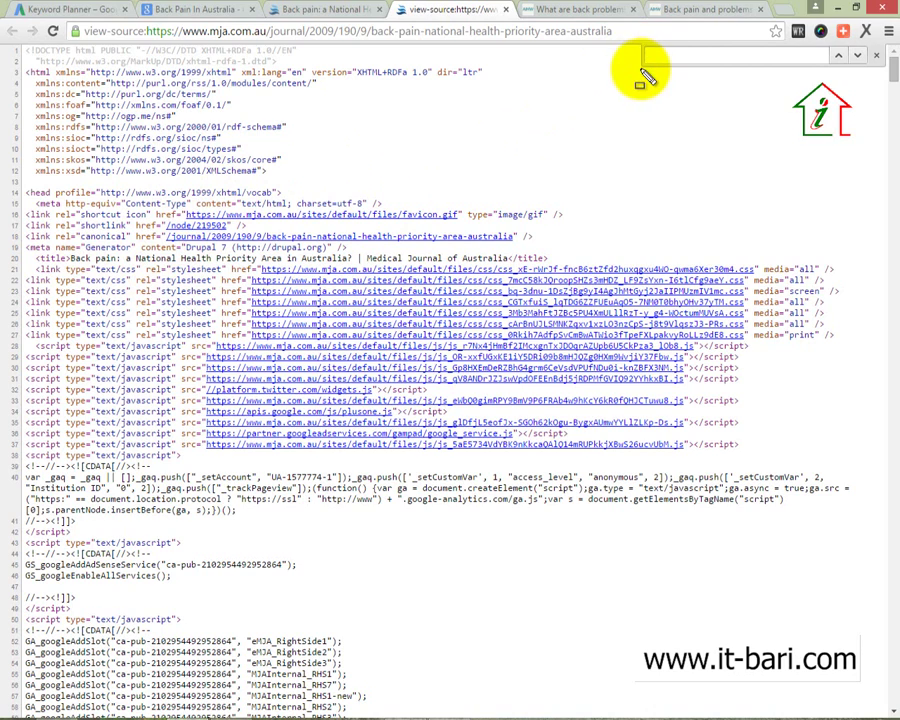
click(636, 52)
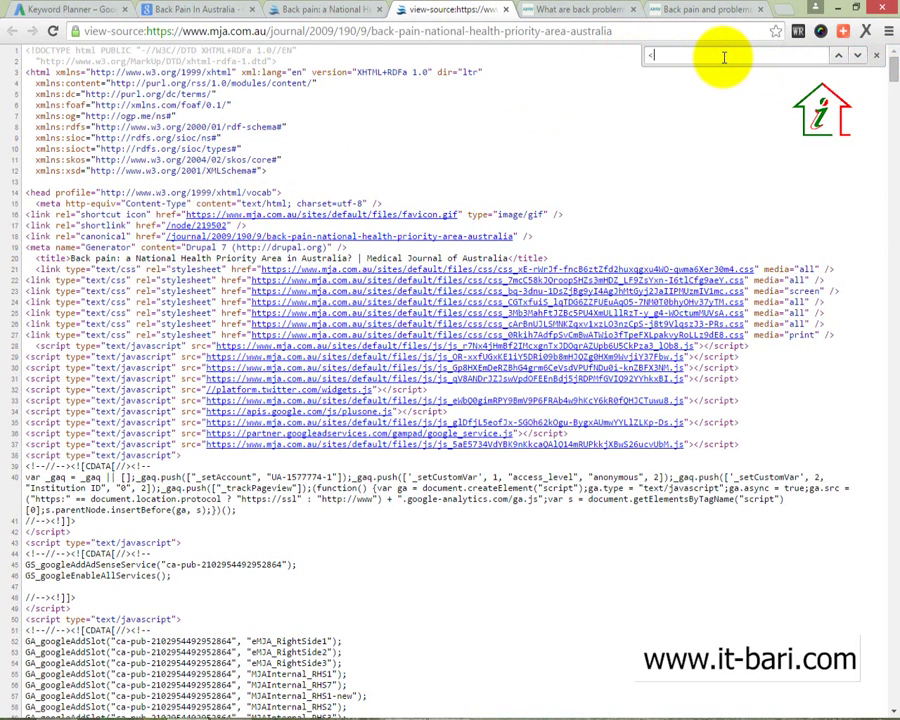
key(Return)
key(Return)
text(<t)
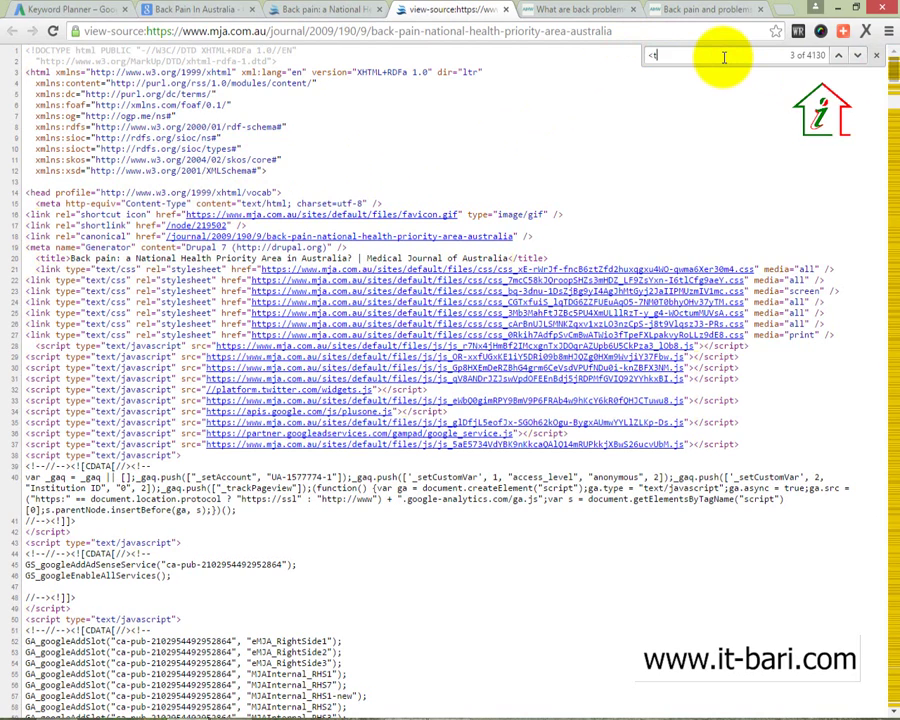
text(itle>)
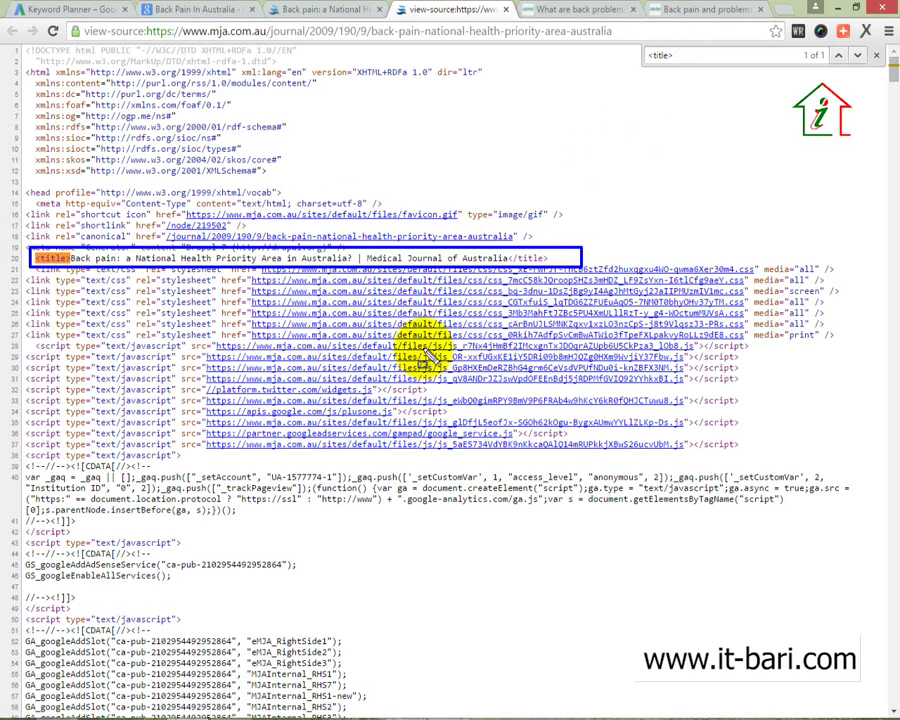
Copy the article's full title text from the source into Website 1's title cell C25 in Excel, and select Website 2's title cell D25.
drag(70, 258, 500, 258)
right_click(508, 256)
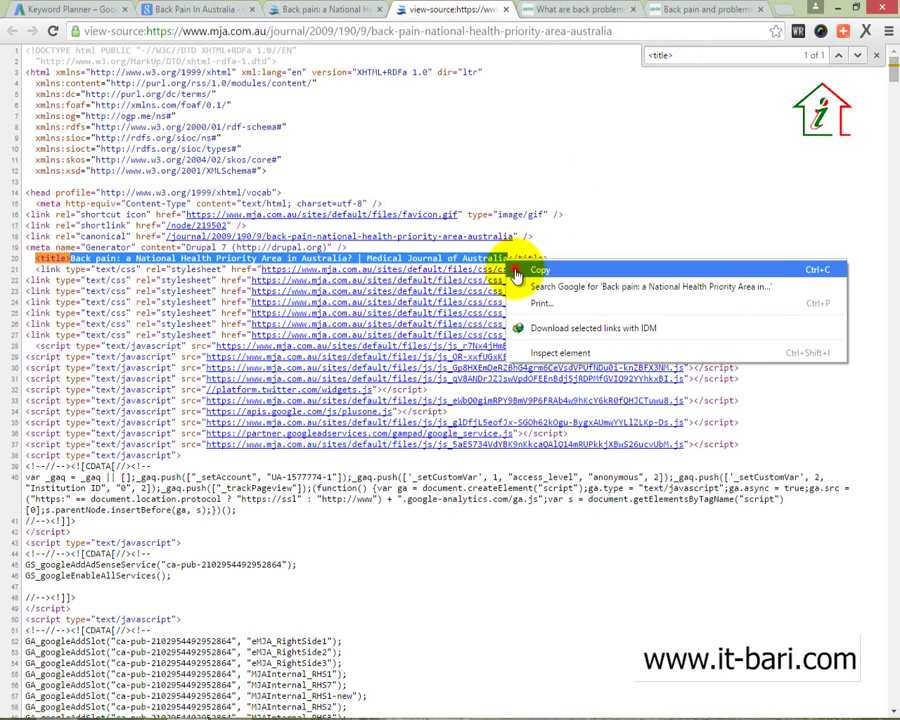
click(526, 268)
click(480, 648)
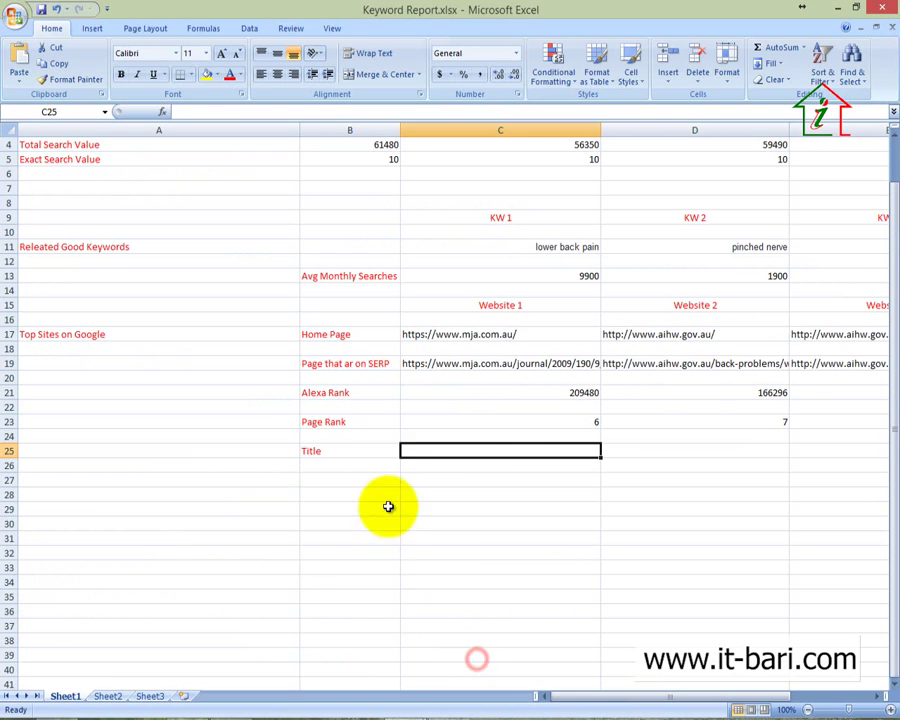
key(ctrl+v)
click(478, 470)
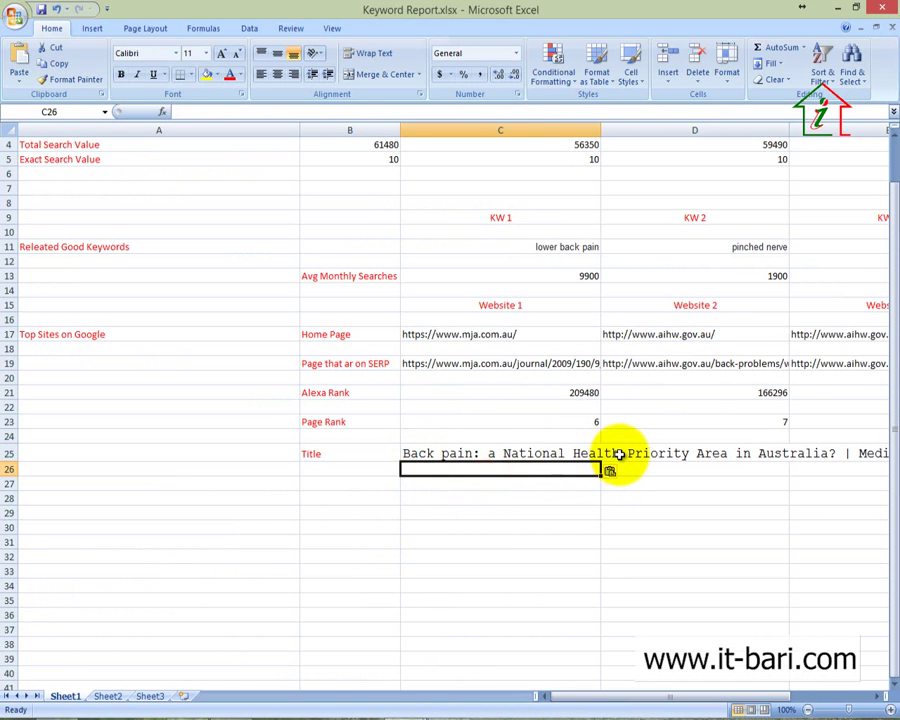
click(620, 452)
click(490, 447)
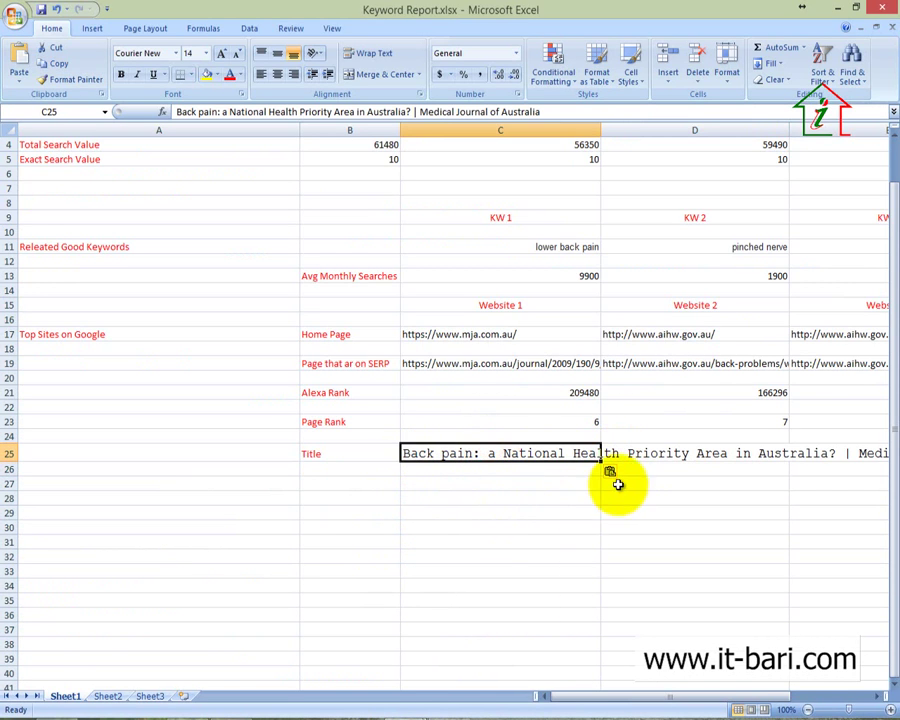
click(636, 452)
Back in Chrome, close the article's source view, reopen the source of the same Medical Journal of Australia page and find its <title> tag.
click(205, 708)
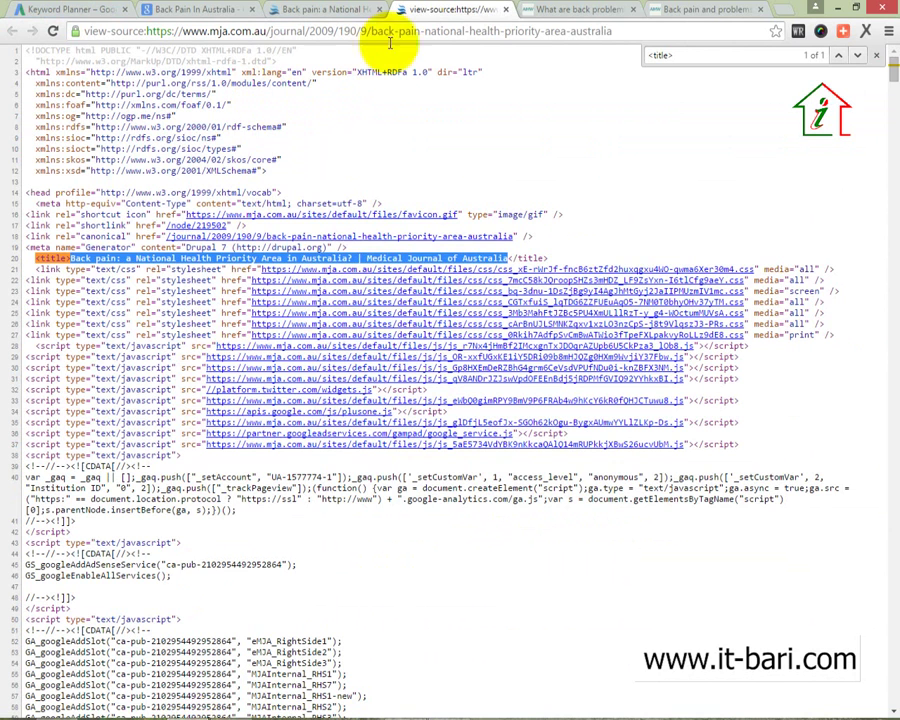
click(503, 10)
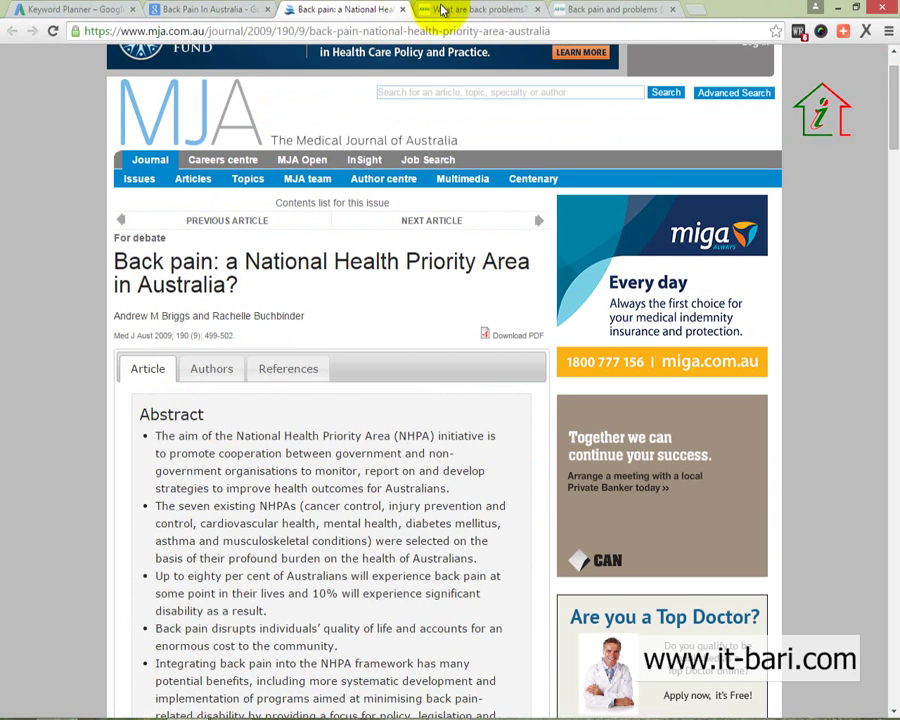
right_click(41, 203)
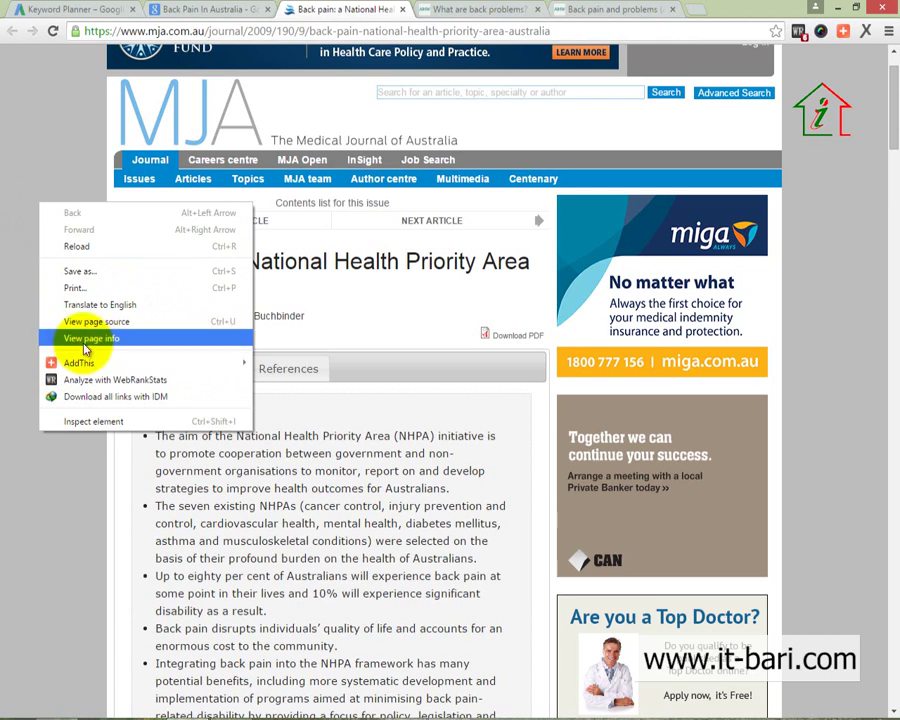
click(76, 320)
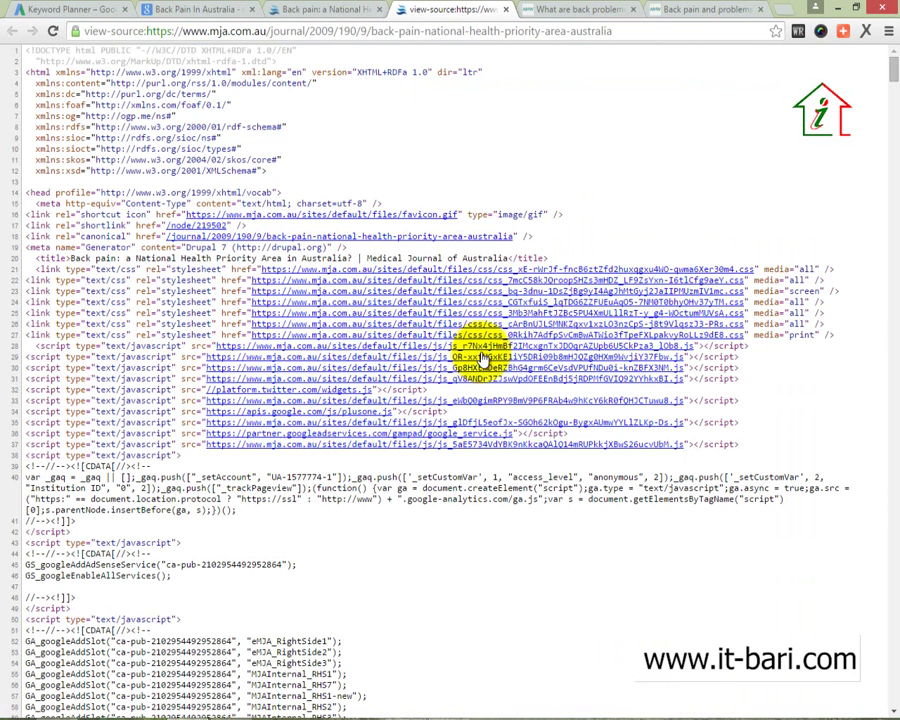
key(ctrl+f)
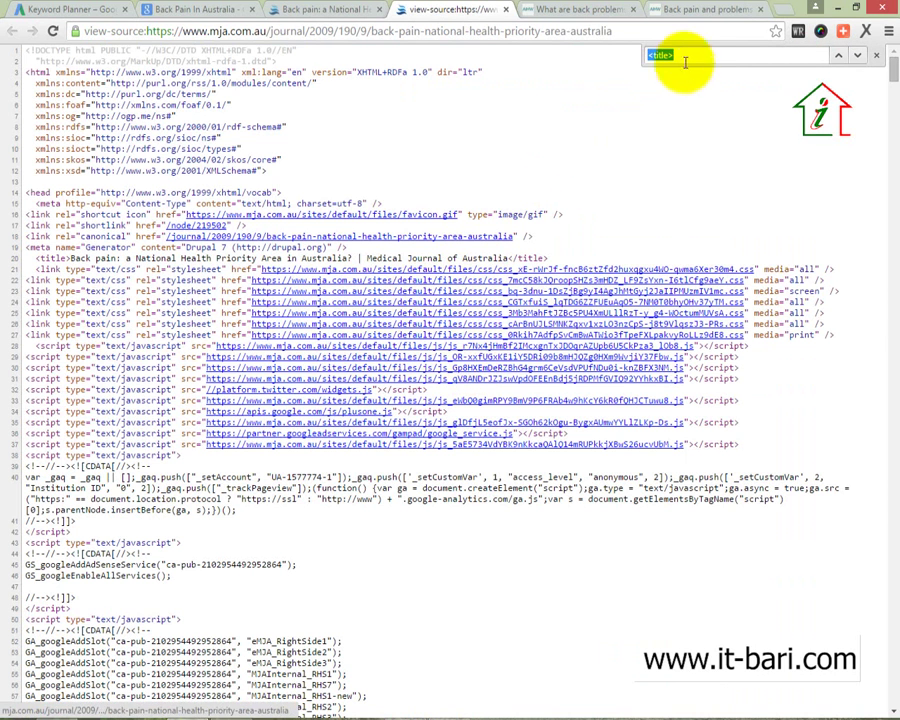
text(<ti)
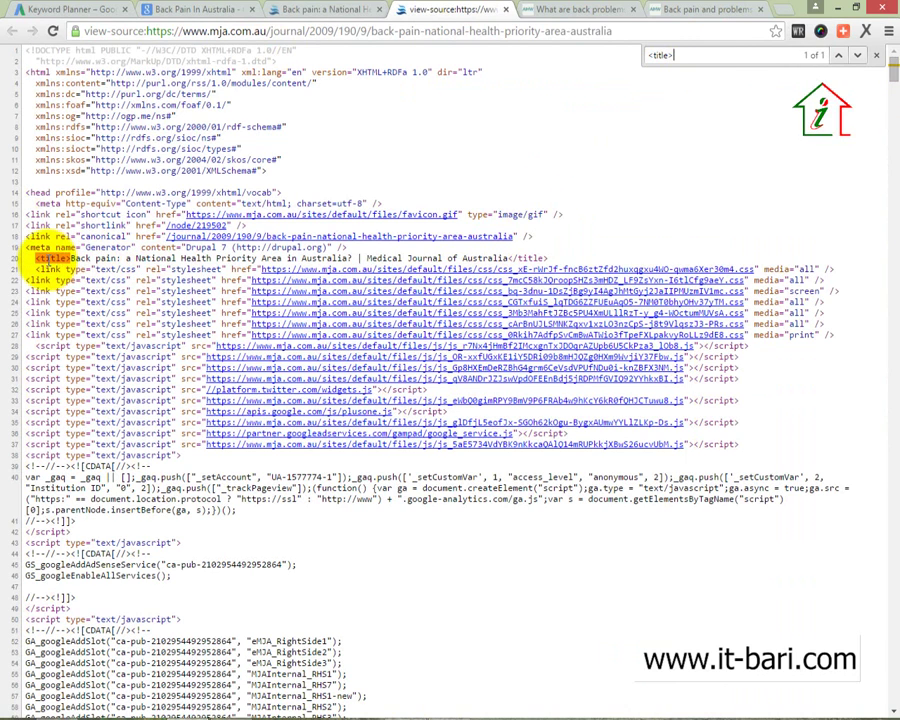
Copy the Medical Journal of Australia title text from the source into Website 2's title cell D25 in the Excel report.
drag(67, 262, 507, 255)
right_click(507, 255)
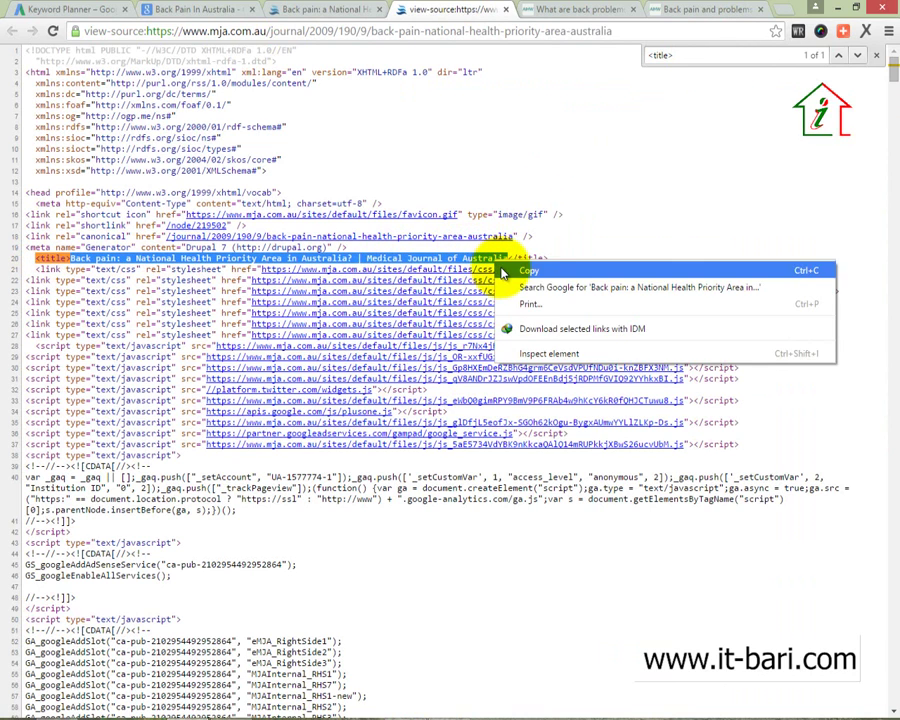
click(530, 266)
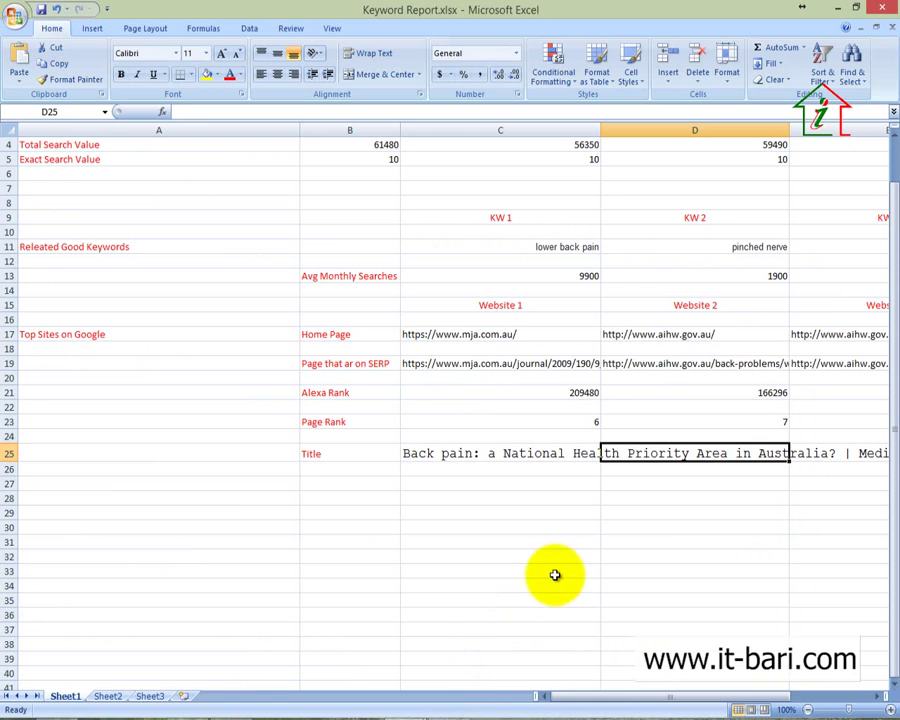
key(ctrl+v)
click(651, 516)
click(590, 483)
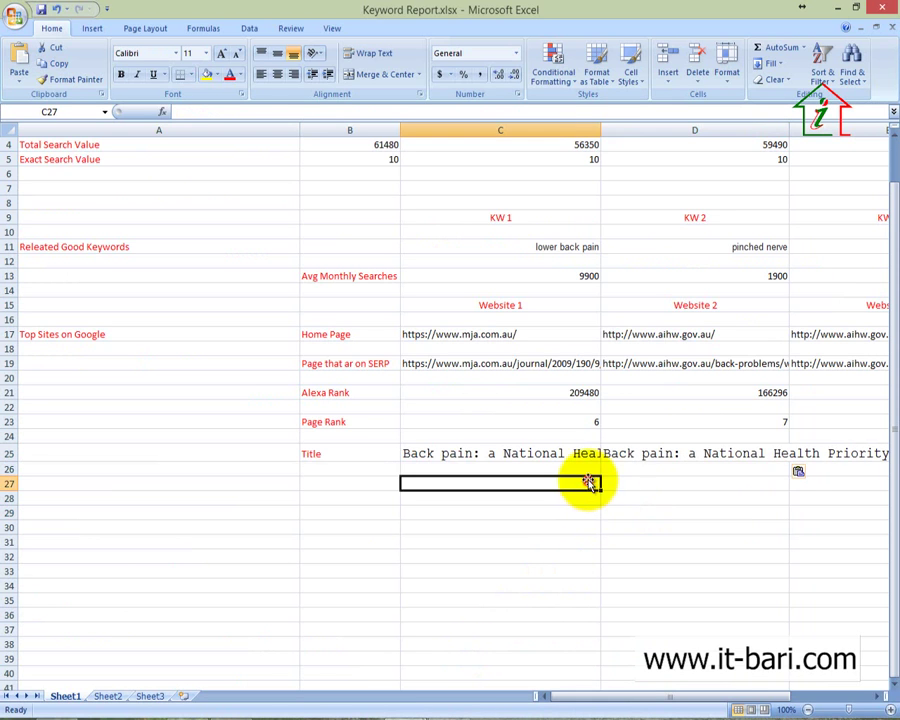
Copy the title in D25 into Website 3's title cell E25.
click(650, 453)
key(ctrl+c)
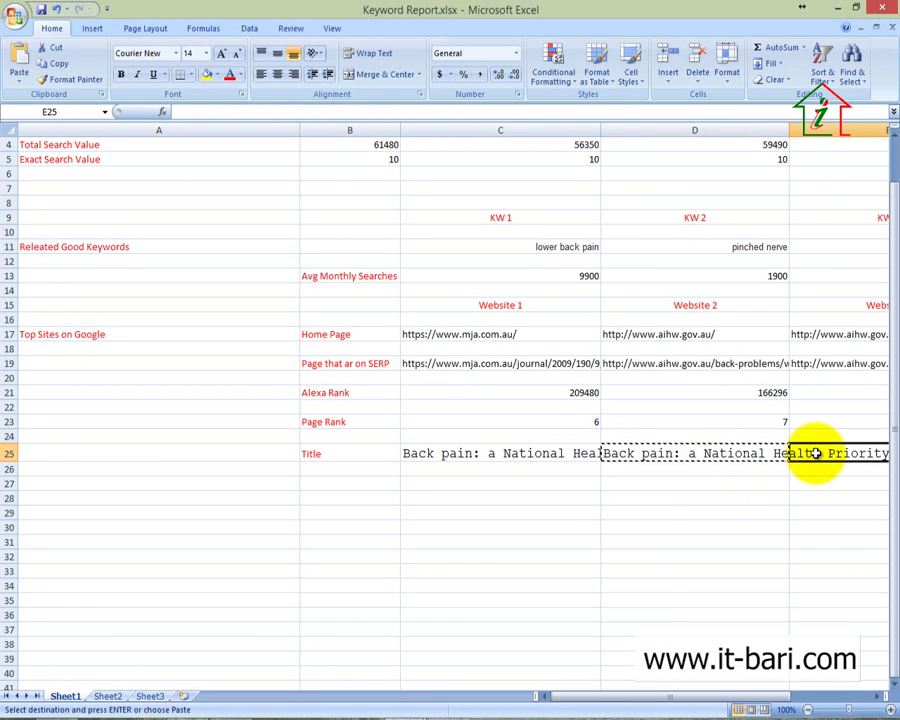
click(812, 454)
key(ctrl+v)
click(768, 492)
click(404, 526)
click(340, 452)
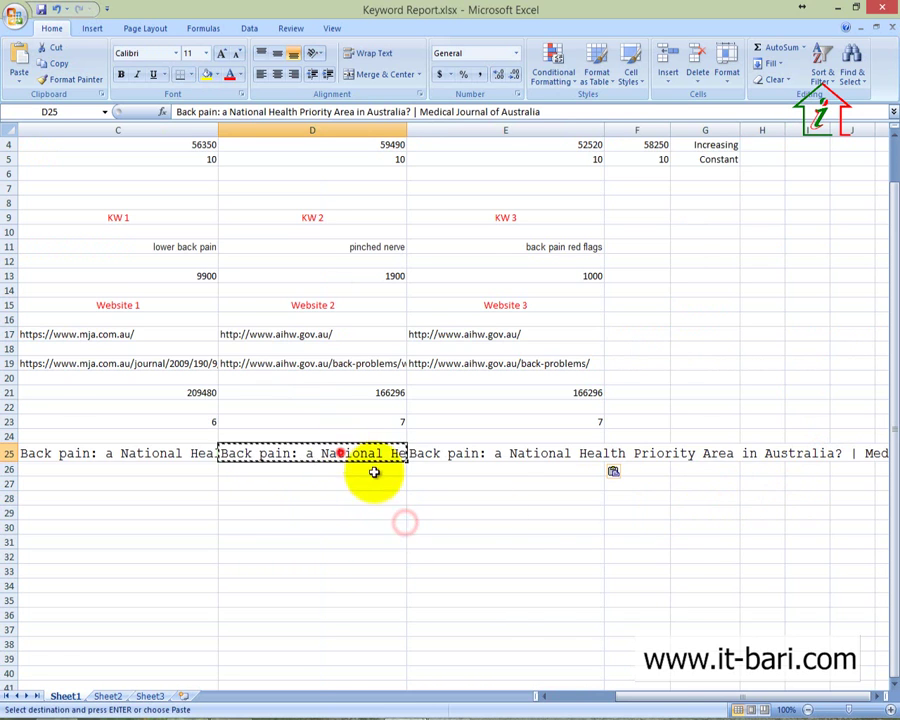
Return to the label column and select the empty cell B28 below the Title label.
drag(662, 694, 575, 700)
click(349, 485)
click(352, 500)
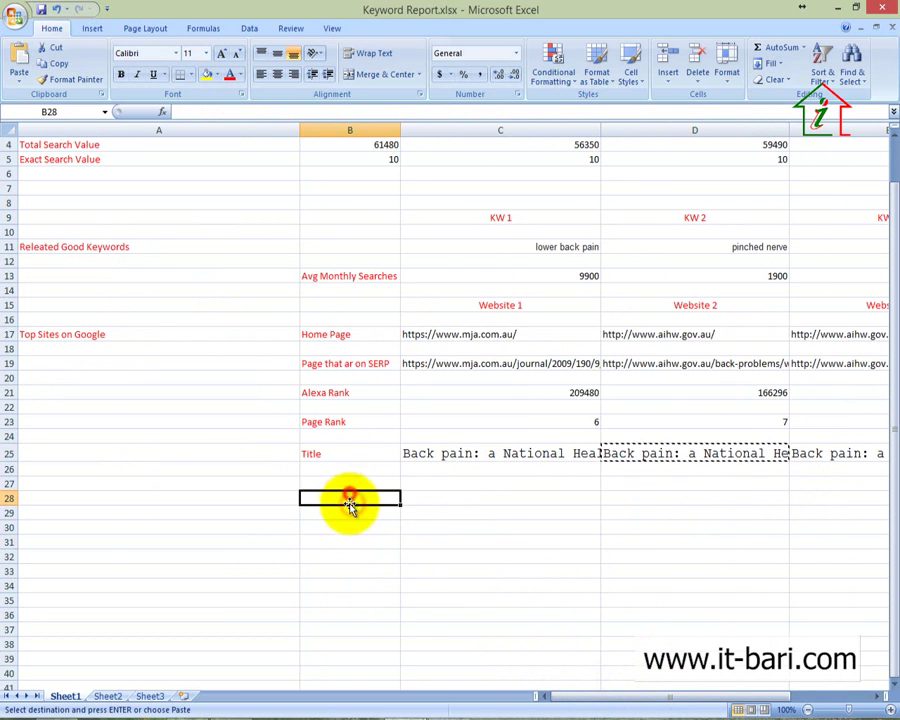
click(343, 480)
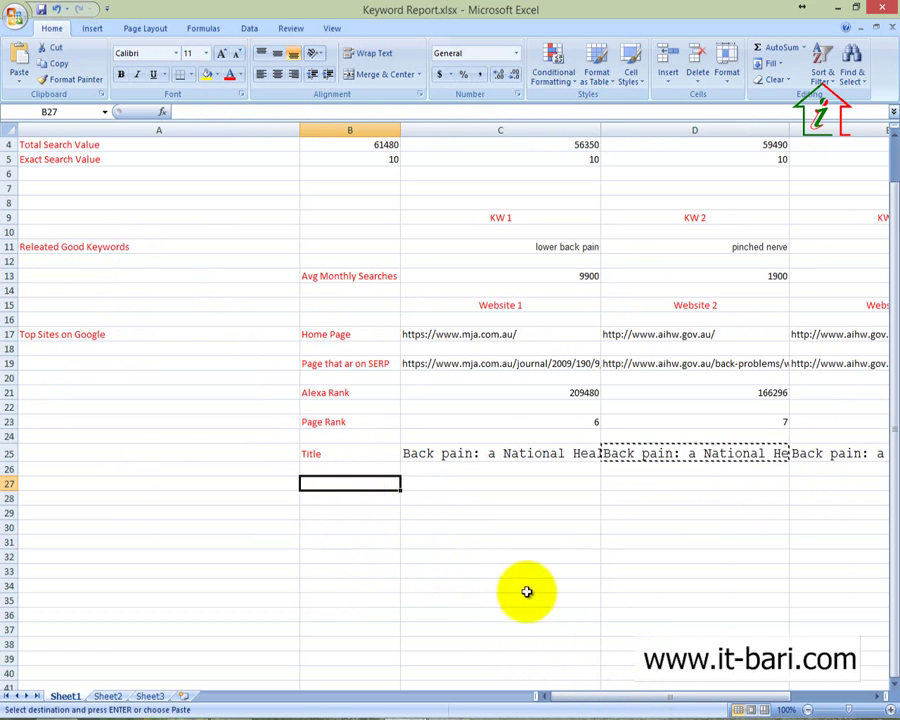
click(560, 560)
click(489, 450)
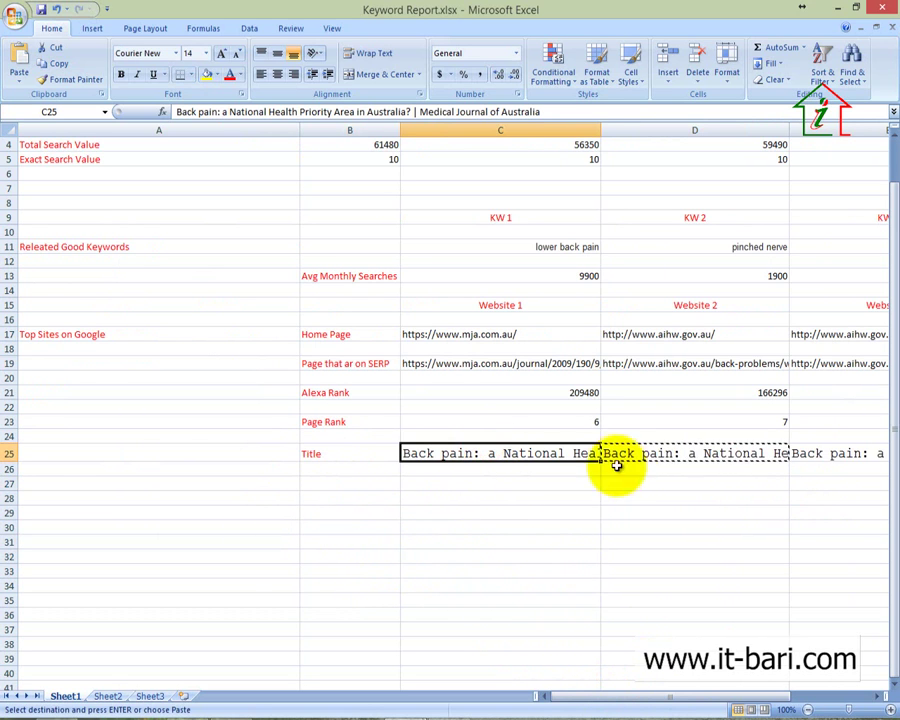
click(366, 468)
click(337, 526)
click(338, 497)
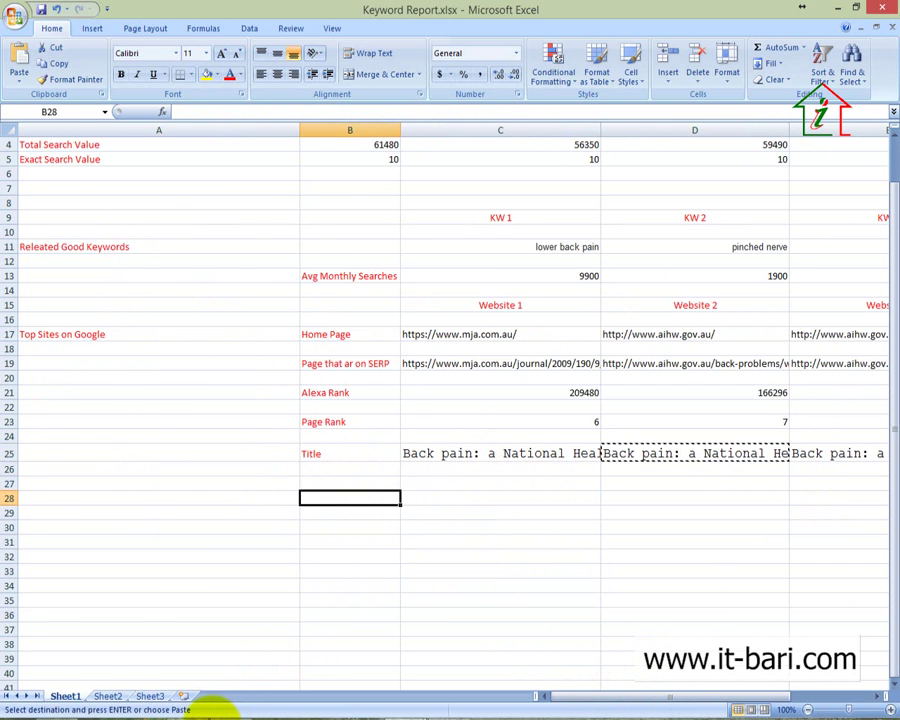
Search the Medical Journal of Australia article's page source in Chrome for description.
click(220, 700)
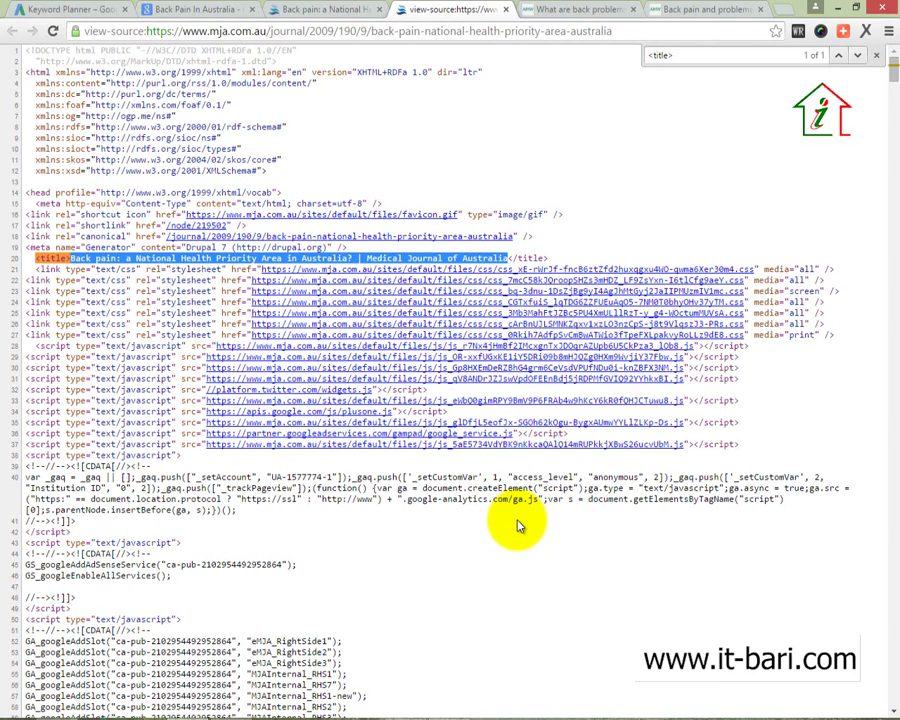
key(ctrl+f)
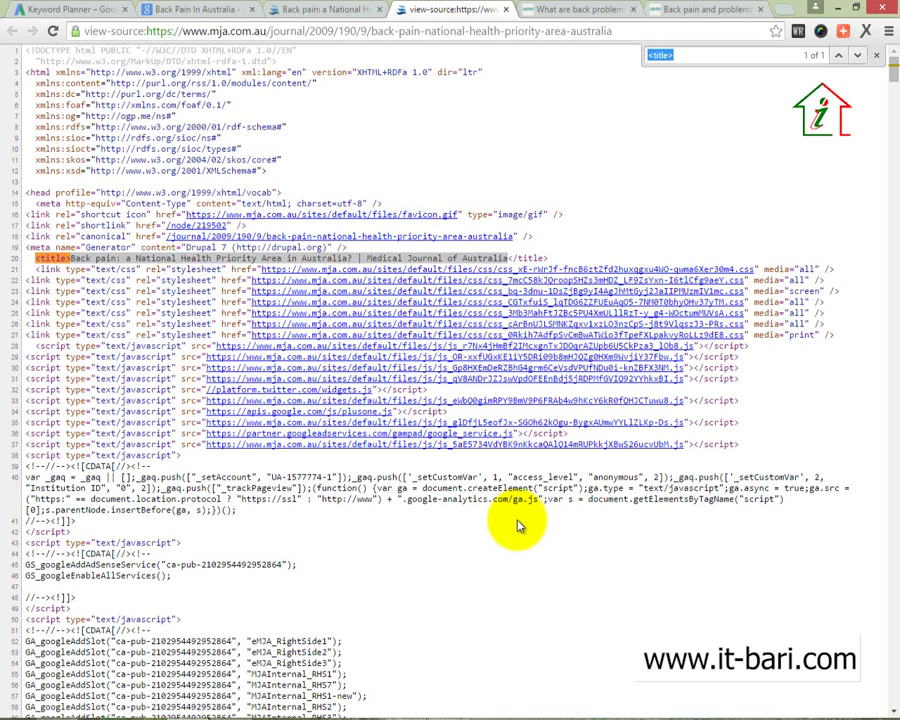
click(704, 55)
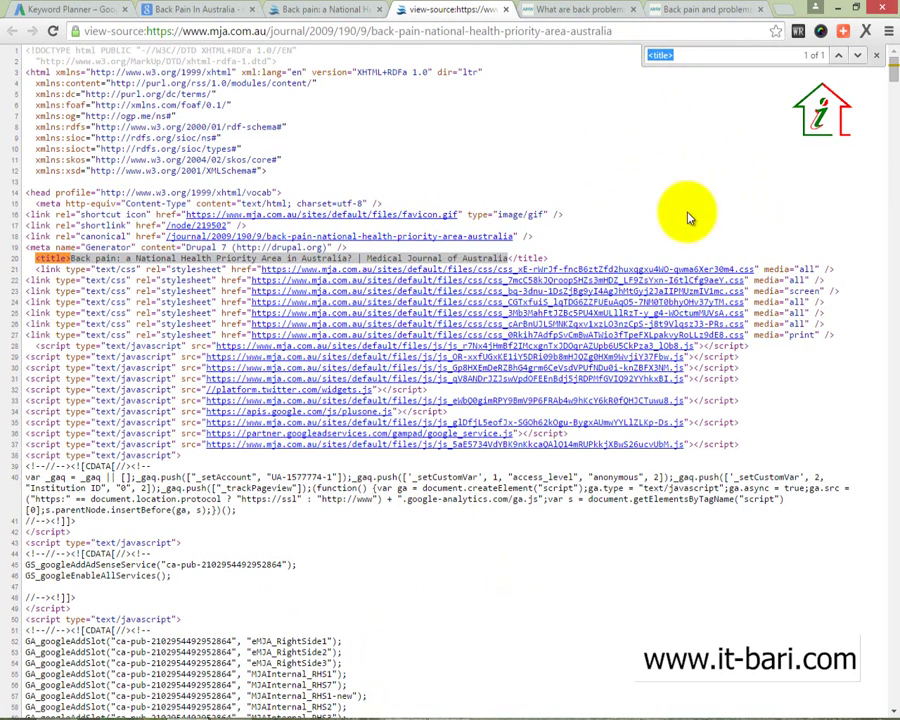
text(description)
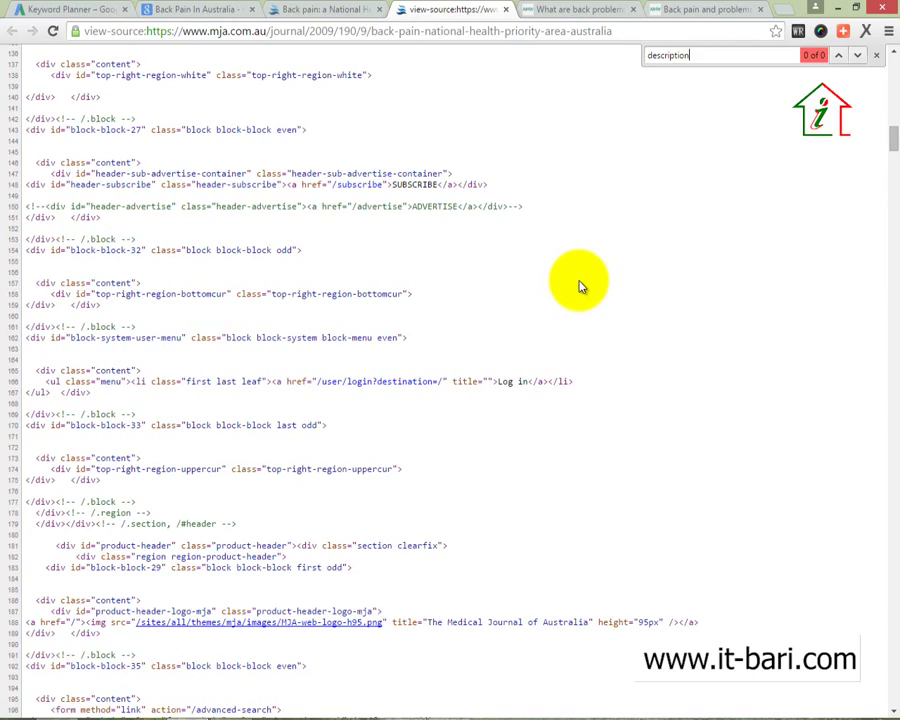
scroll(578, 287, up, 15)
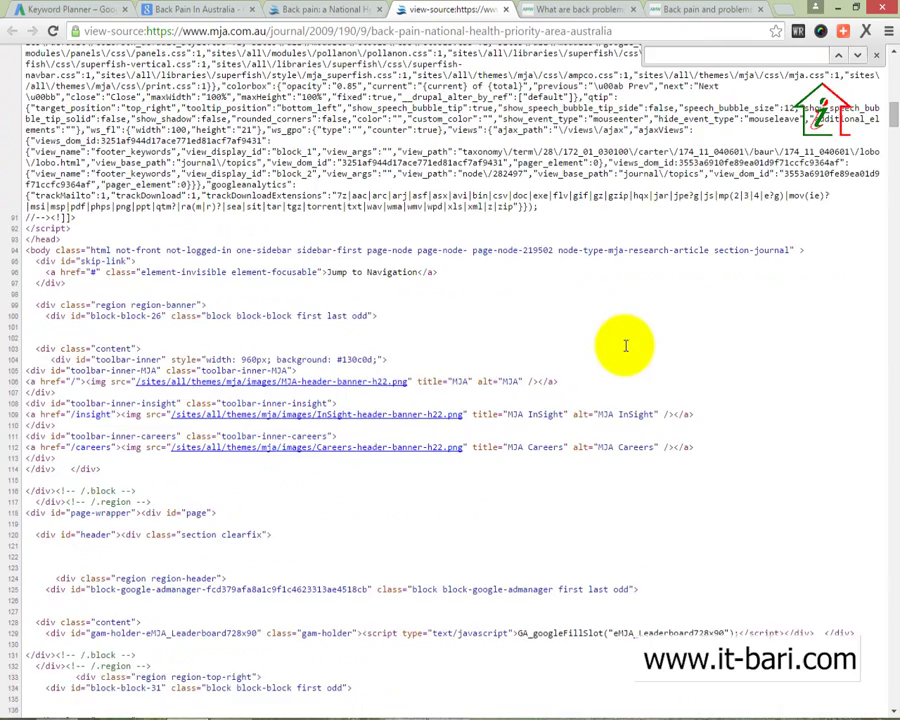
Close the Medical Journal of Australia page source in Chrome and switch back to the Keyword Report in Excel.
scroll(628, 351, up, 2)
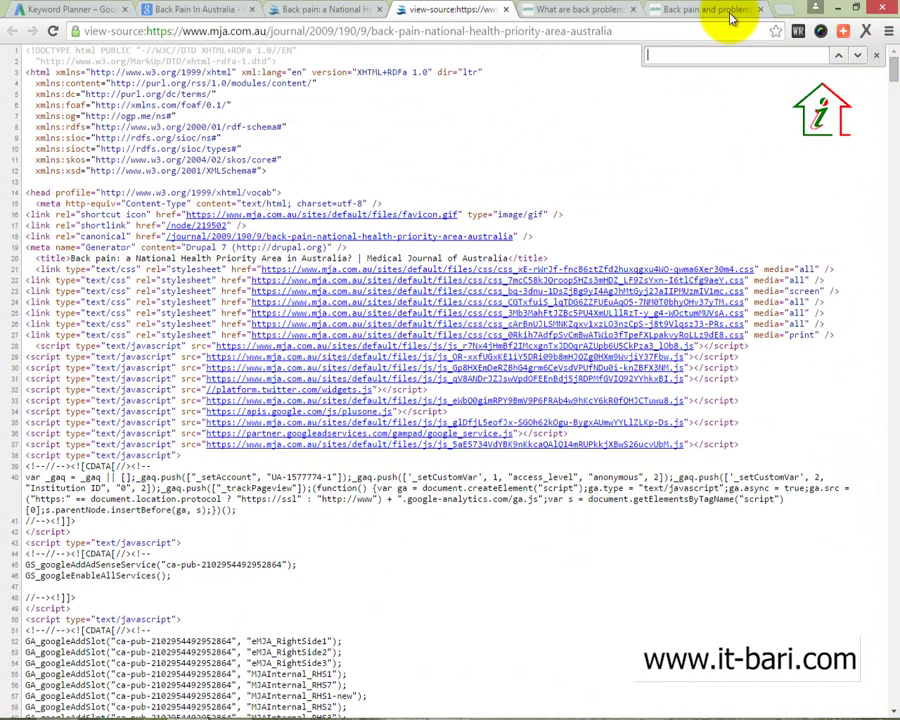
click(508, 11)
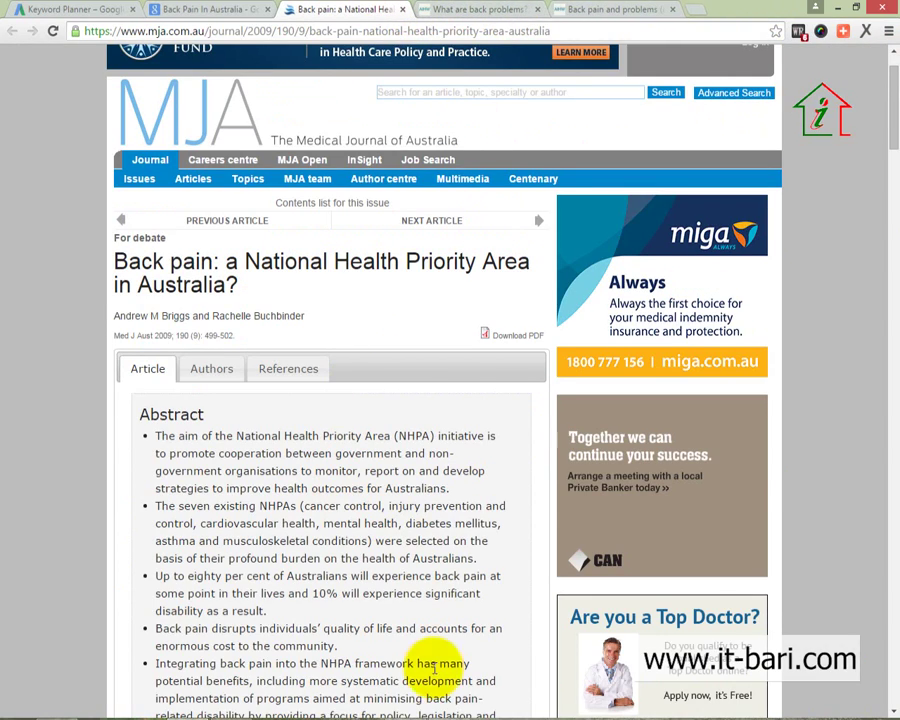
click(500, 665)
click(467, 550)
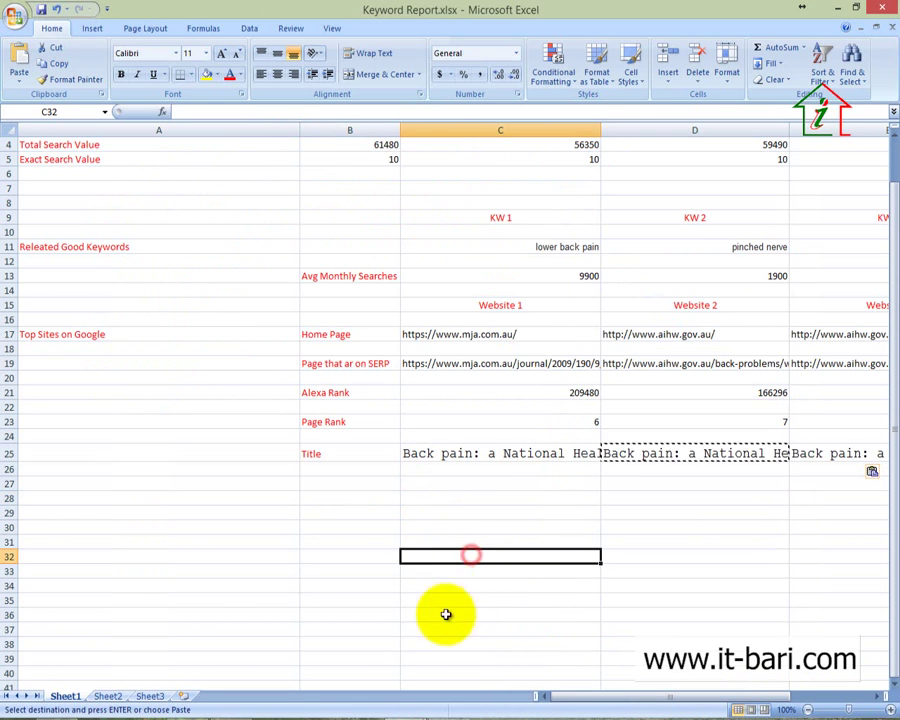
click(206, 577)
click(124, 511)
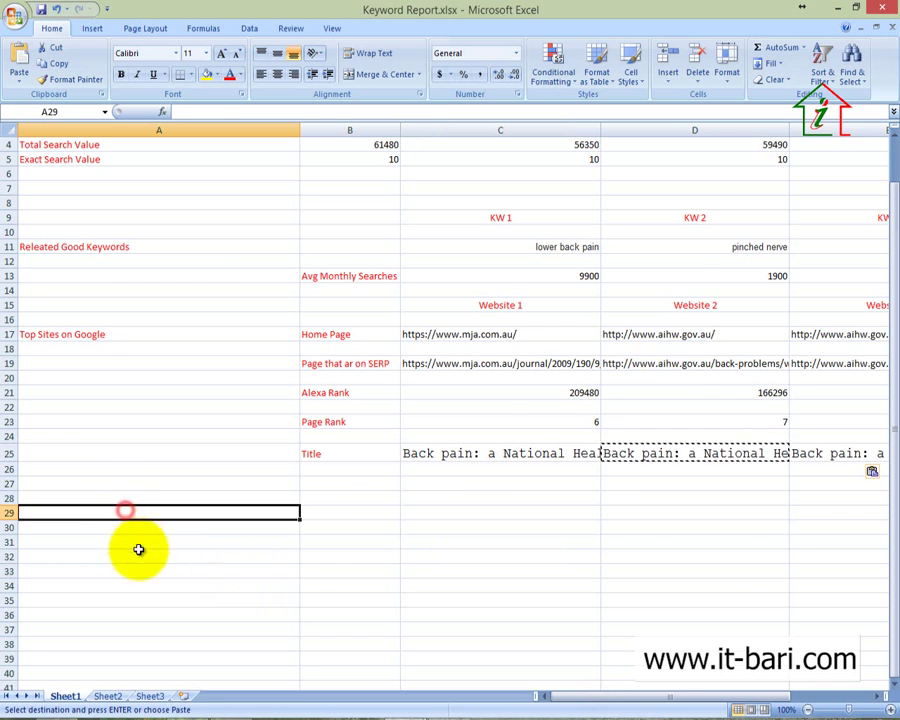
scroll(480, 500, up, 1)
click(210, 151)
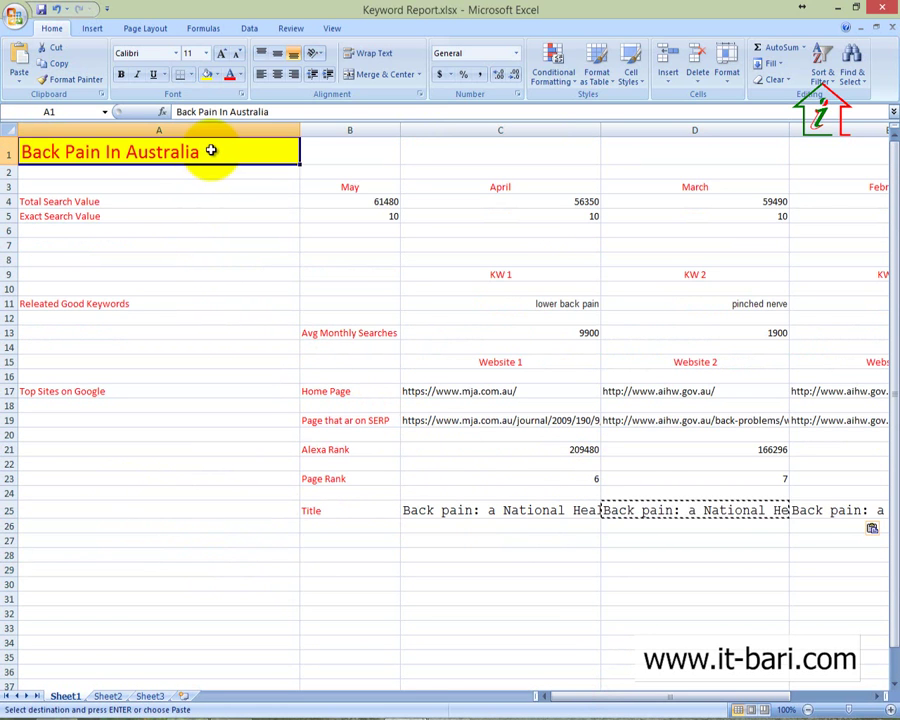
click(37, 202)
click(89, 286)
click(492, 579)
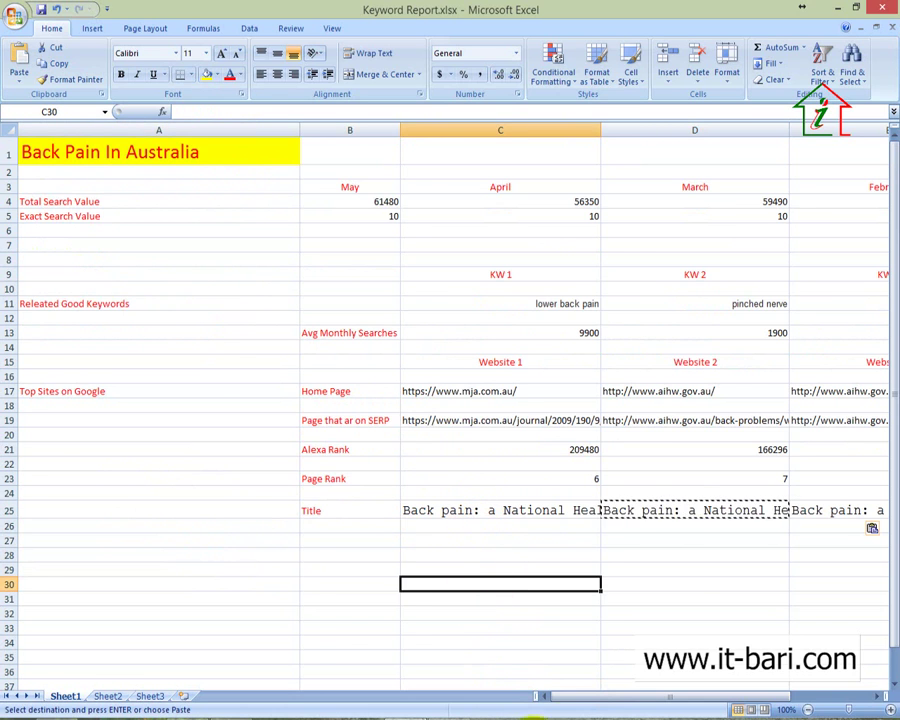
Change the font colour of the three websites' data in C17:E25 to blue.
drag(605, 703, 665, 699)
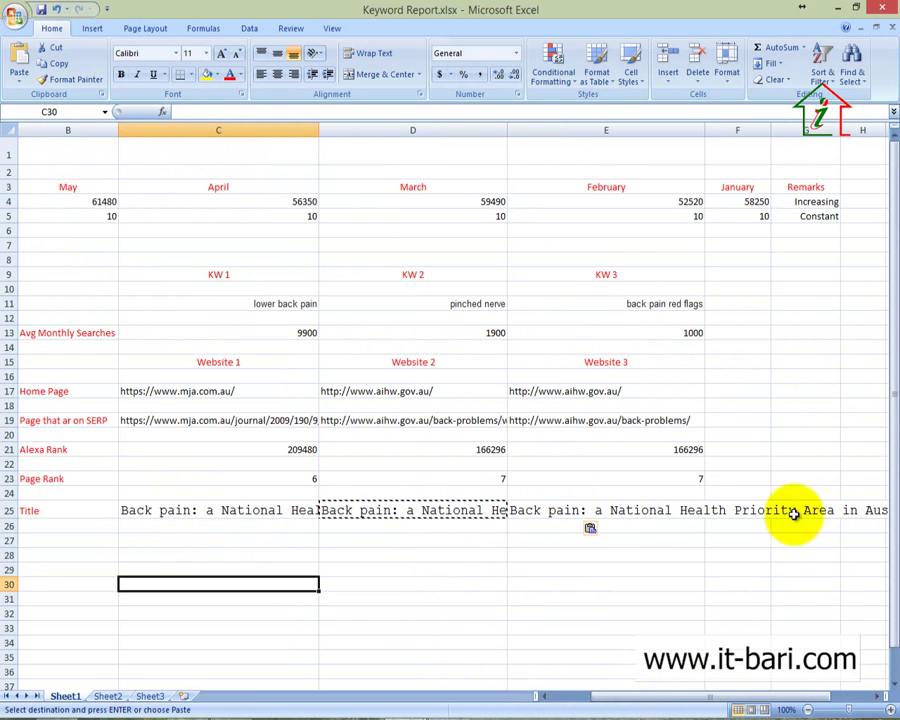
drag(625, 510, 184, 388)
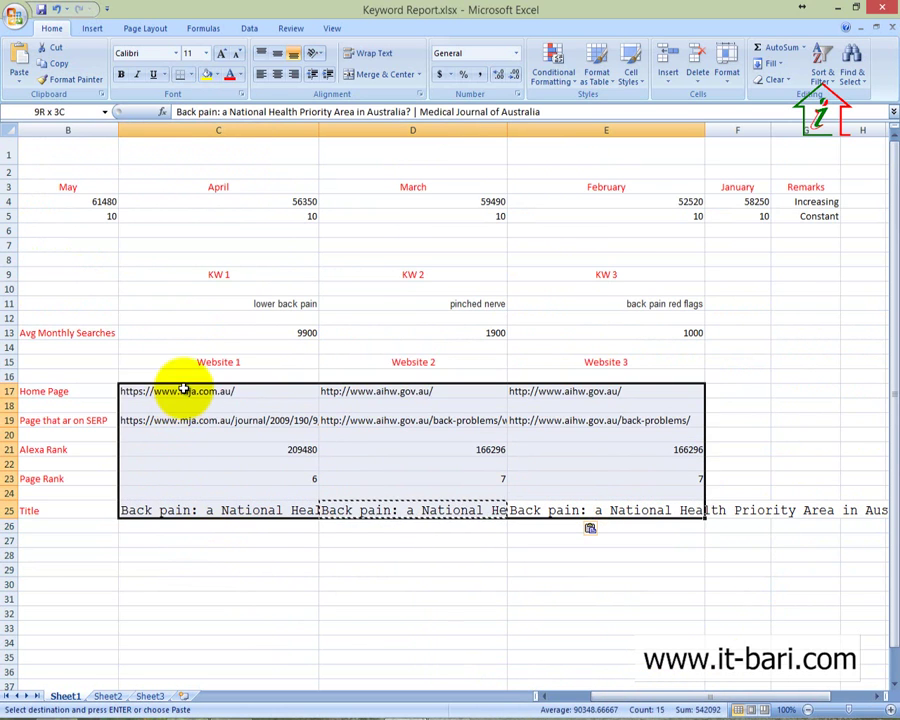
click(240, 75)
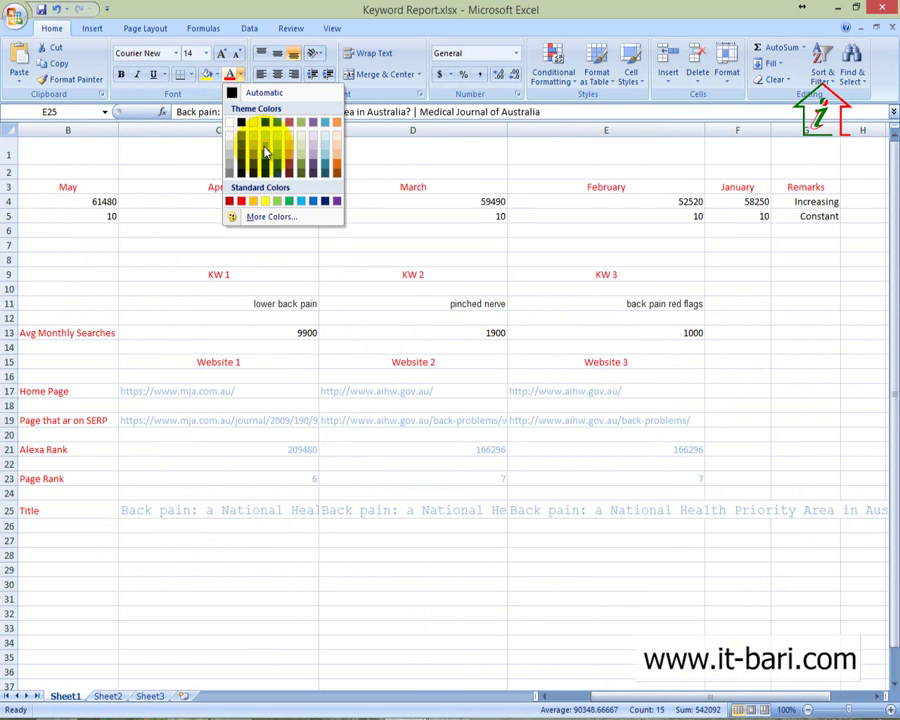
click(318, 202)
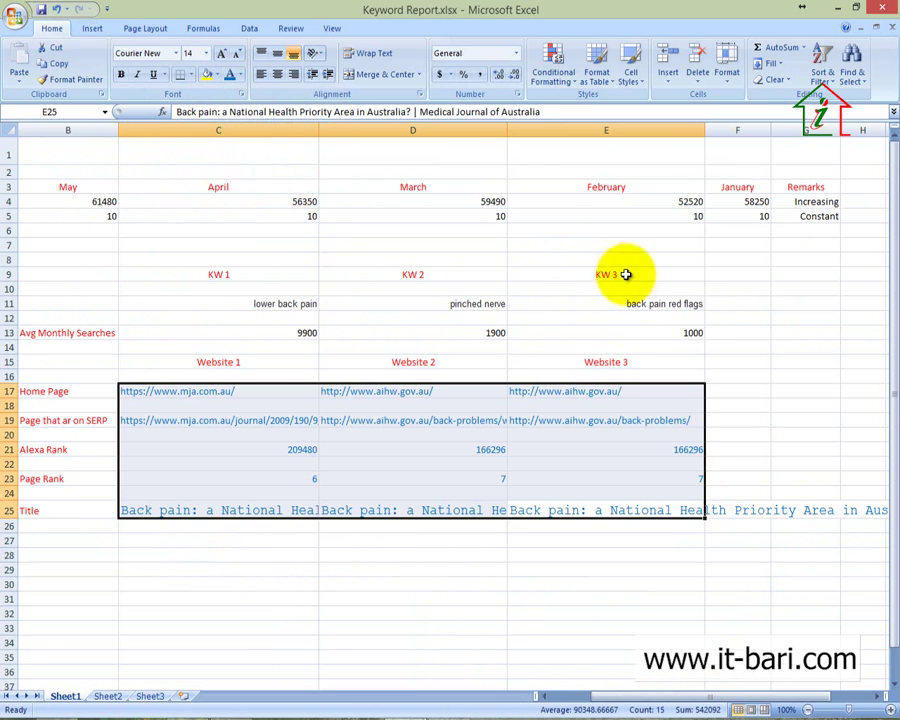
Apply the same blue font colour to the keyword data in C11:E13 and the monthly search values in B4:G5.
drag(685, 332, 267, 305)
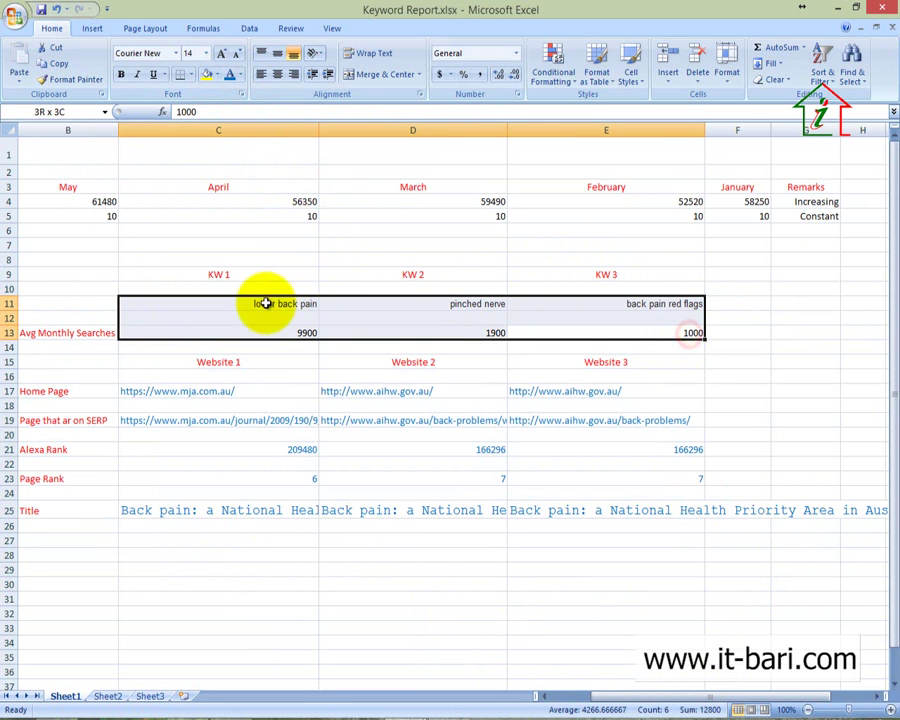
drag(832, 217, 107, 193)
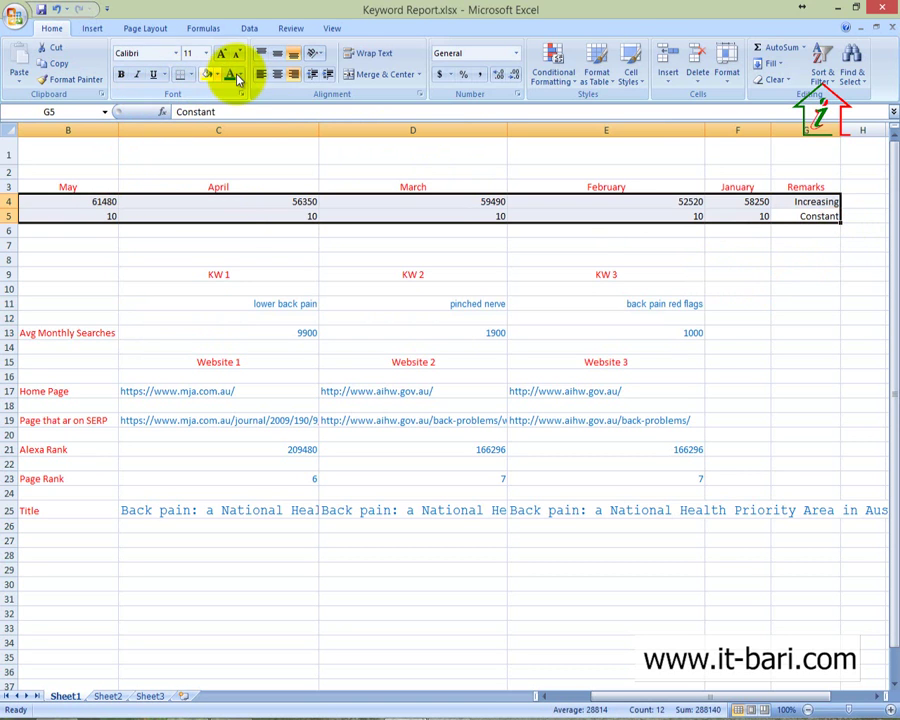
click(227, 230)
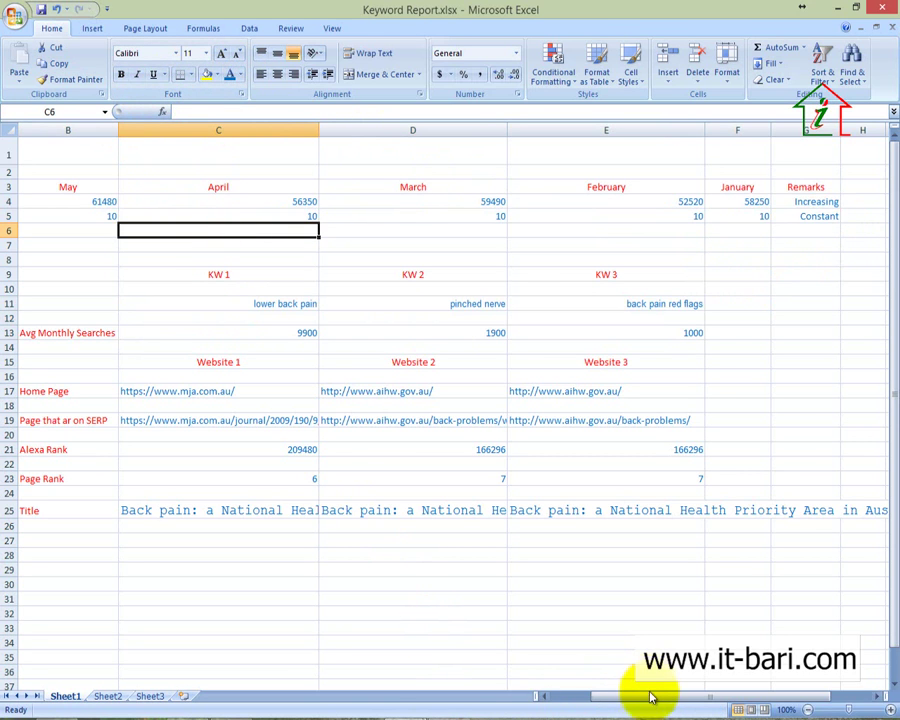
drag(648, 697, 576, 685)
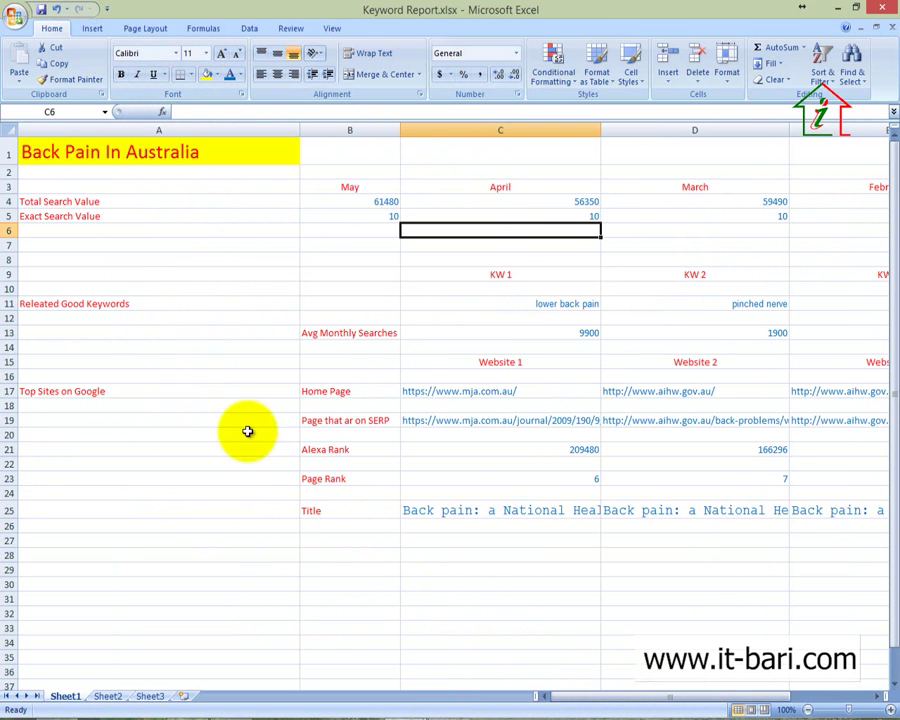
click(242, 562)
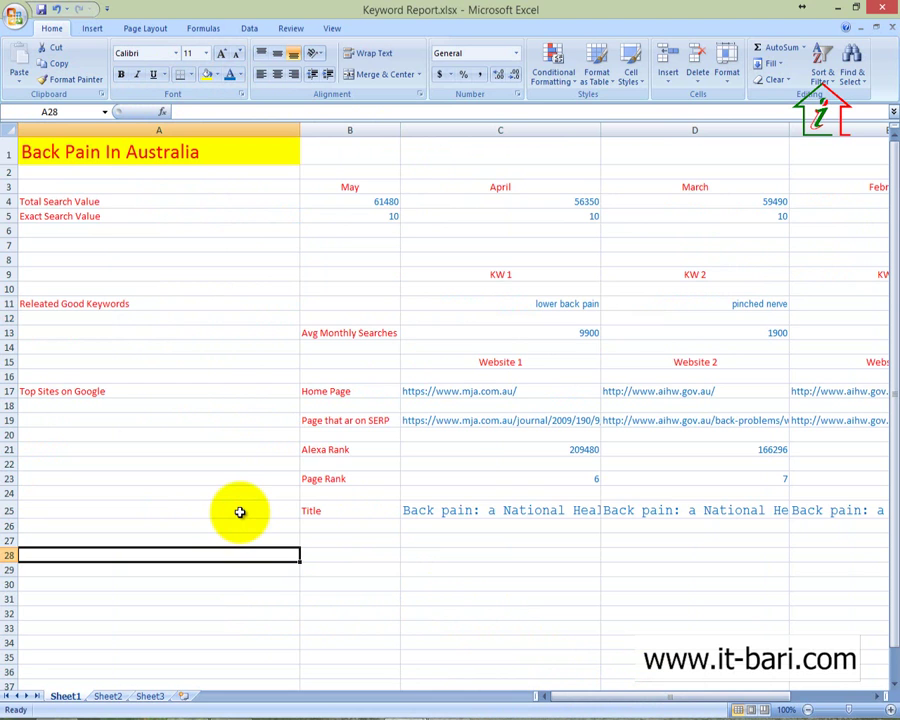
click(325, 554)
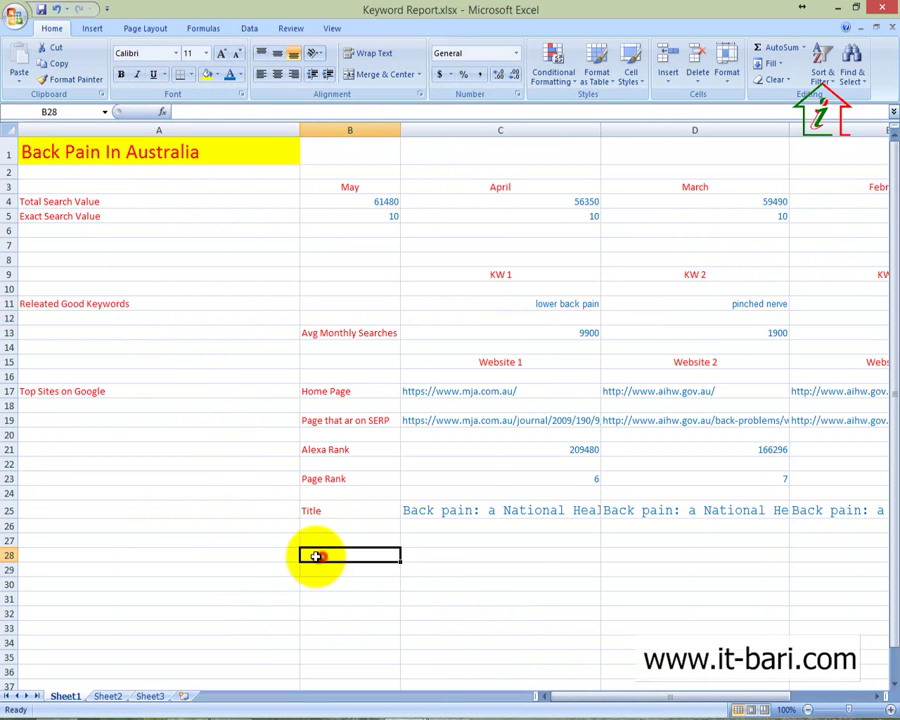
click(183, 549)
click(451, 540)
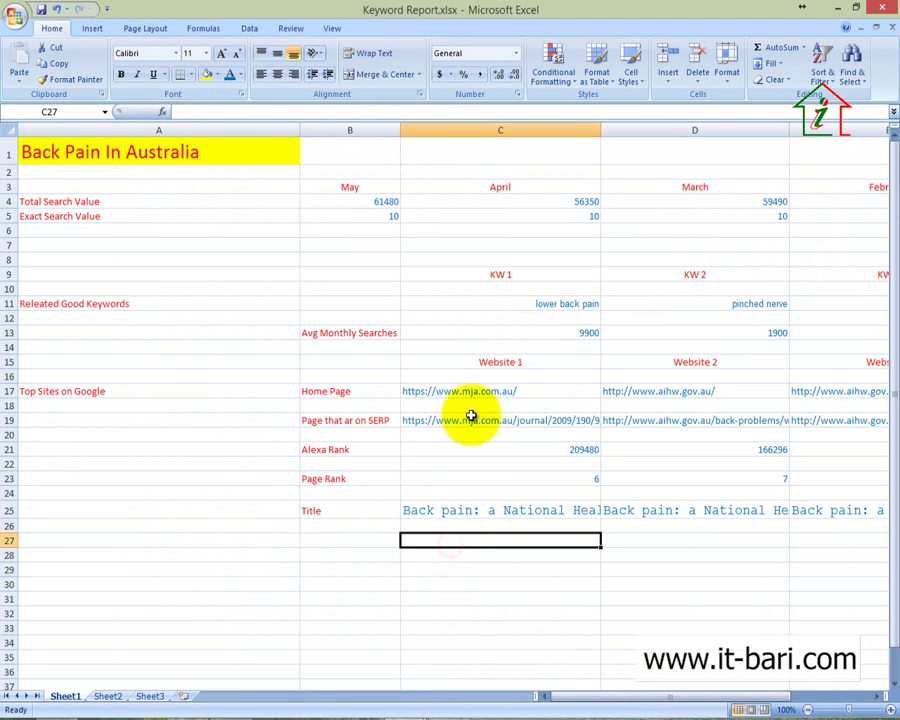
drag(464, 390, 464, 504)
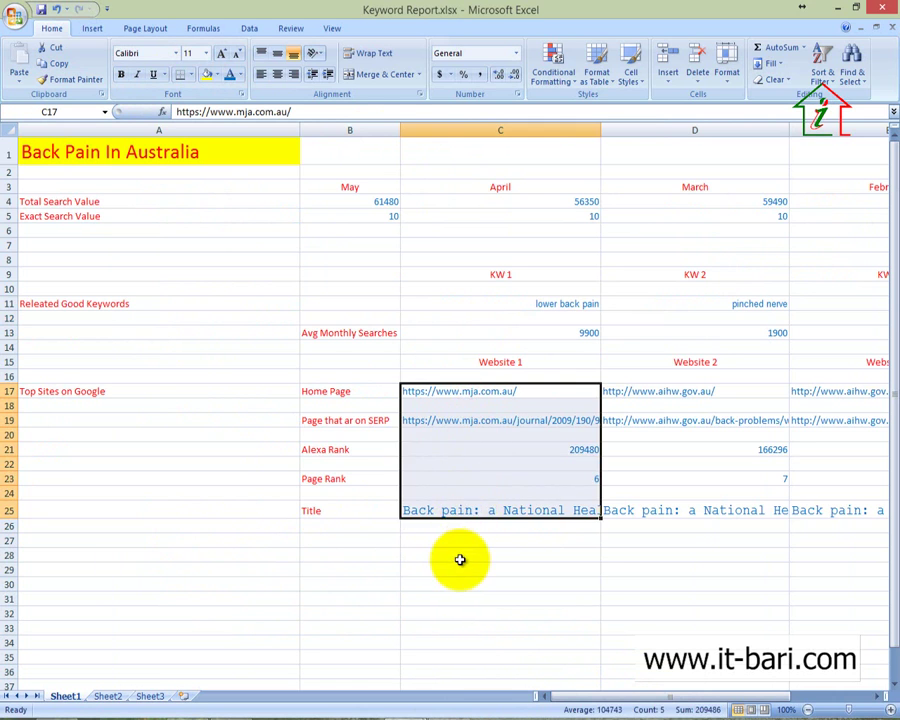
click(458, 556)
click(308, 556)
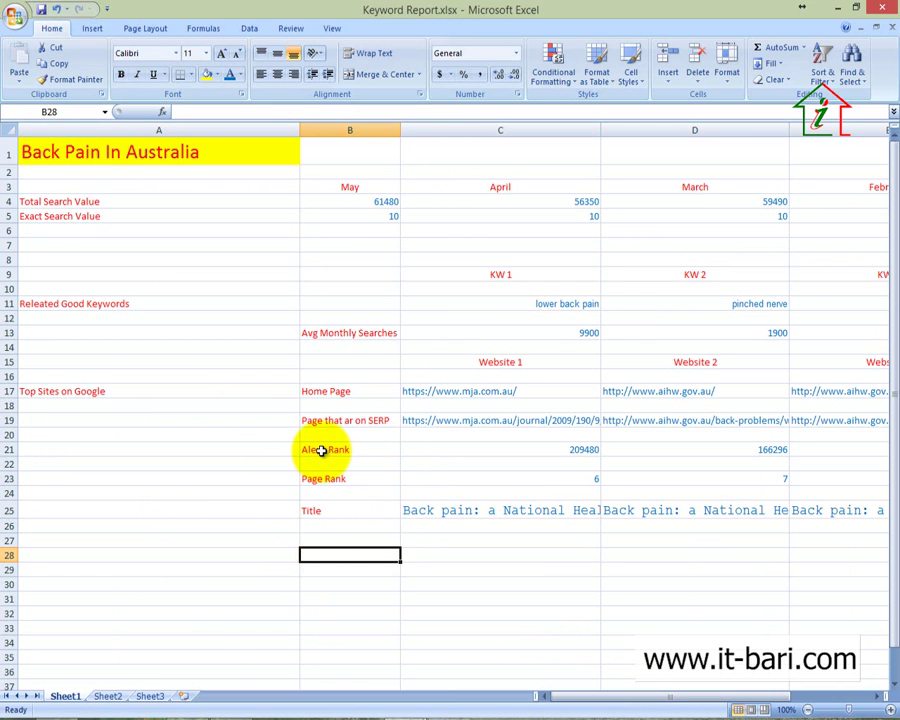
Enter the label "Final Result-" in cell A28, below the top sites section.
click(222, 557)
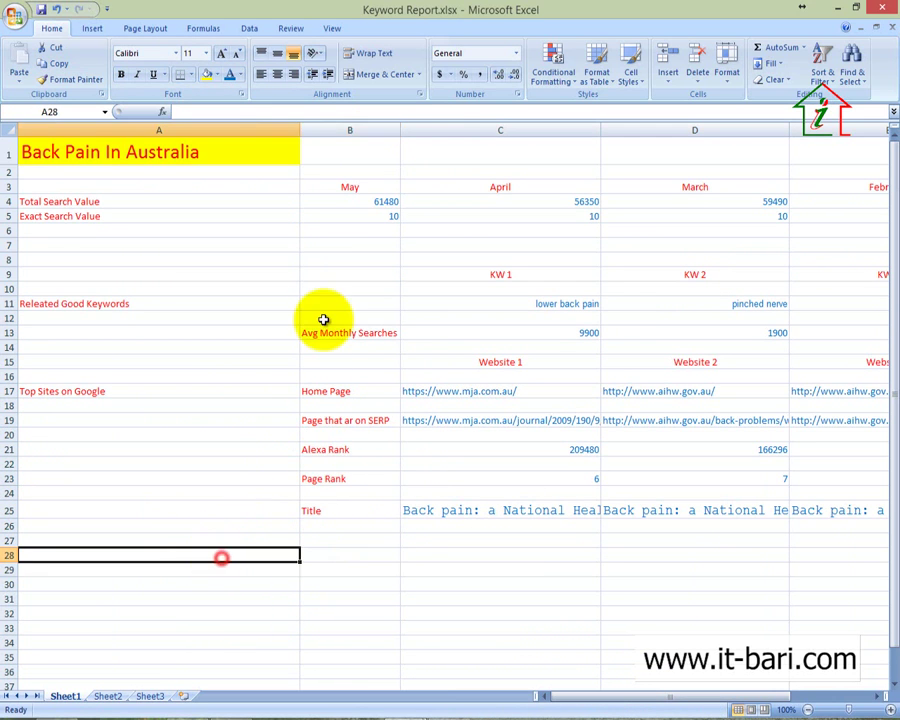
text(Final Result)
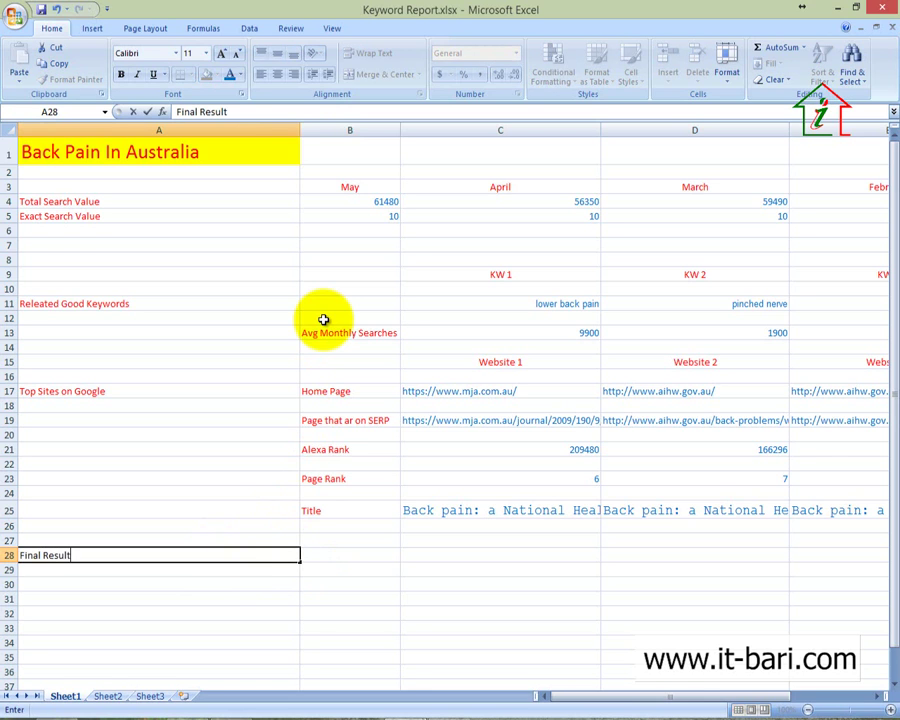
text(-)
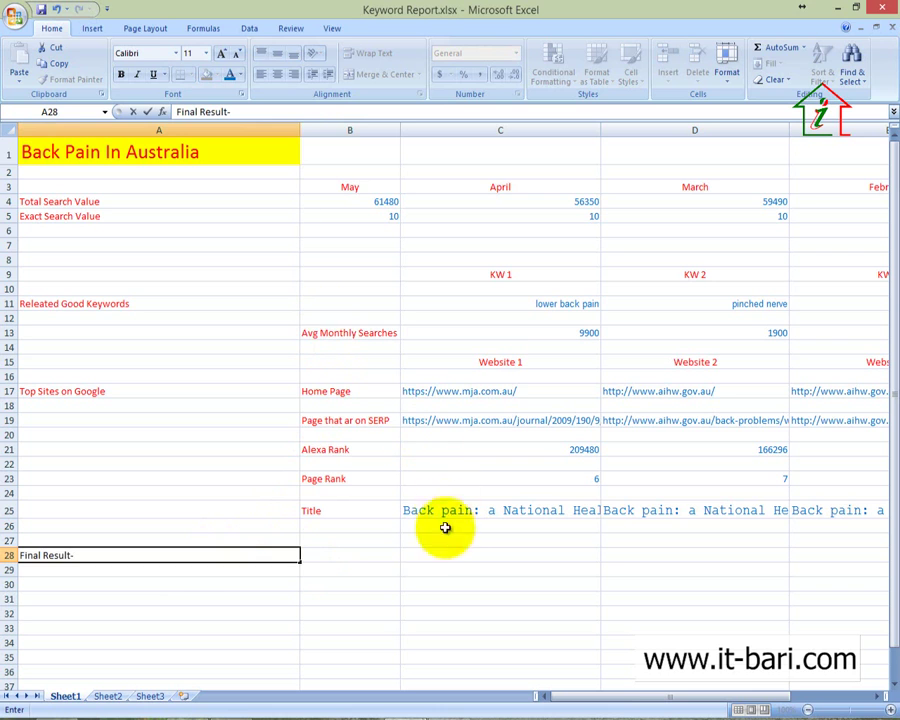
click(449, 538)
Enter "Compition Will Be Higher" as Website 1's final result in cell C28.
click(273, 546)
drag(280, 555, 460, 556)
click(461, 556)
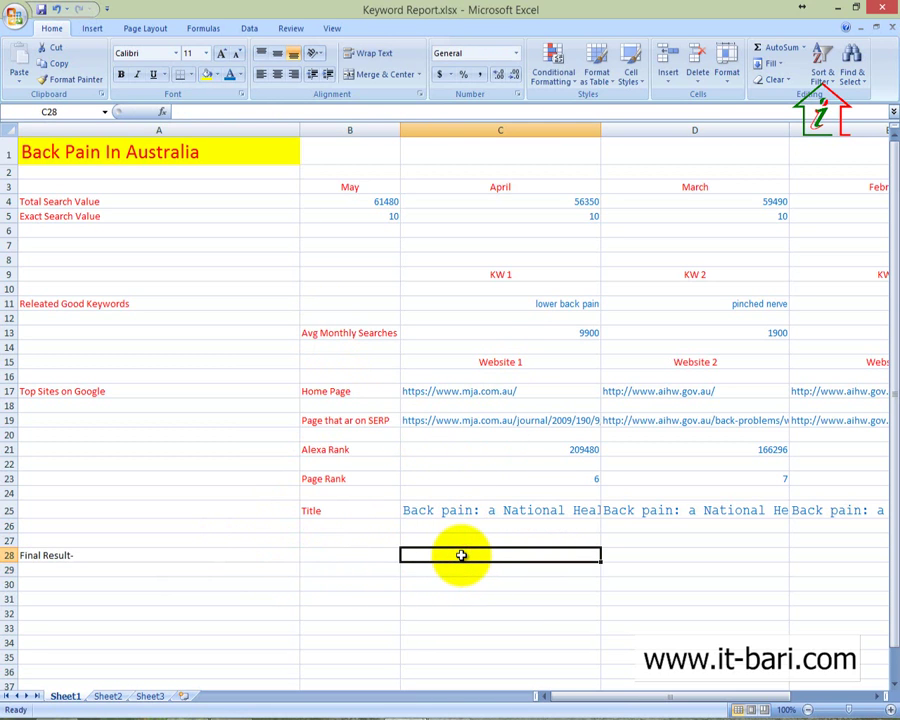
text(C)
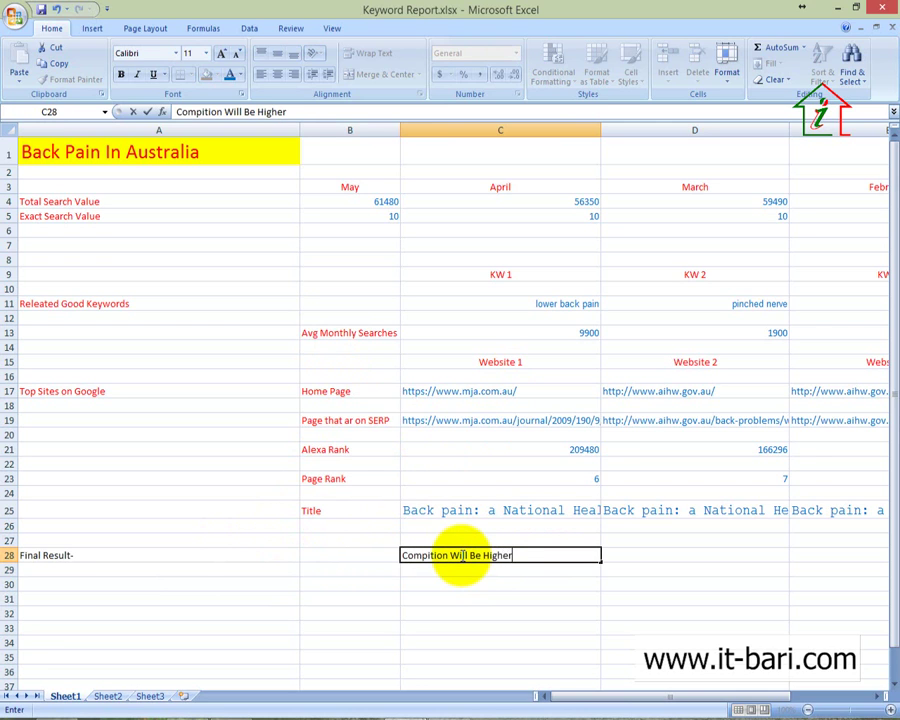
text(ompition Will Be Higher)
click(526, 592)
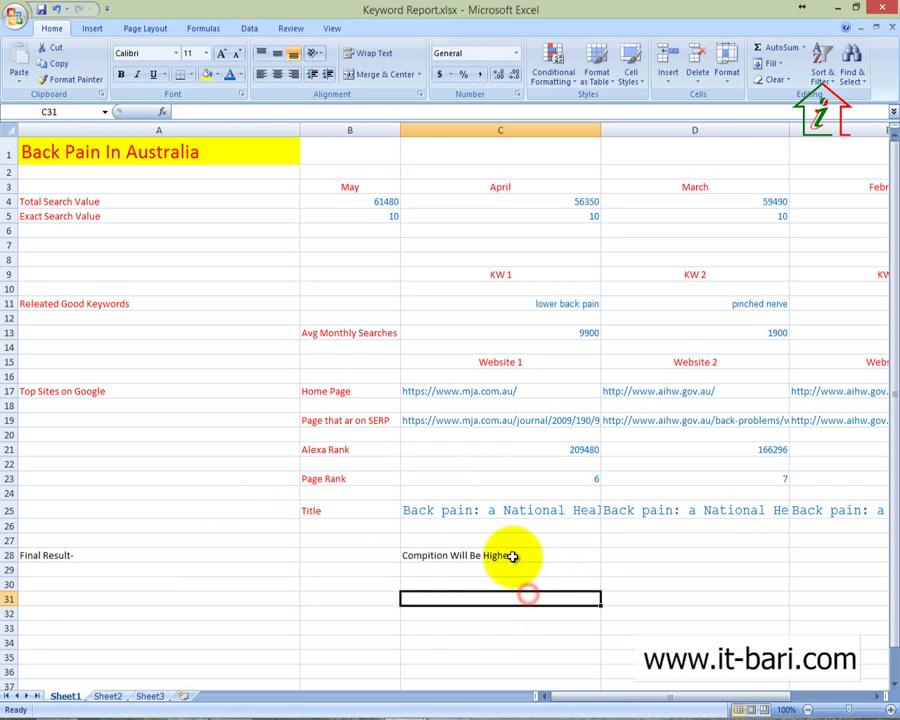
Edit the text in C28 to read "Compition Will Be High as It Has High PR".
click(510, 556)
click(297, 113)
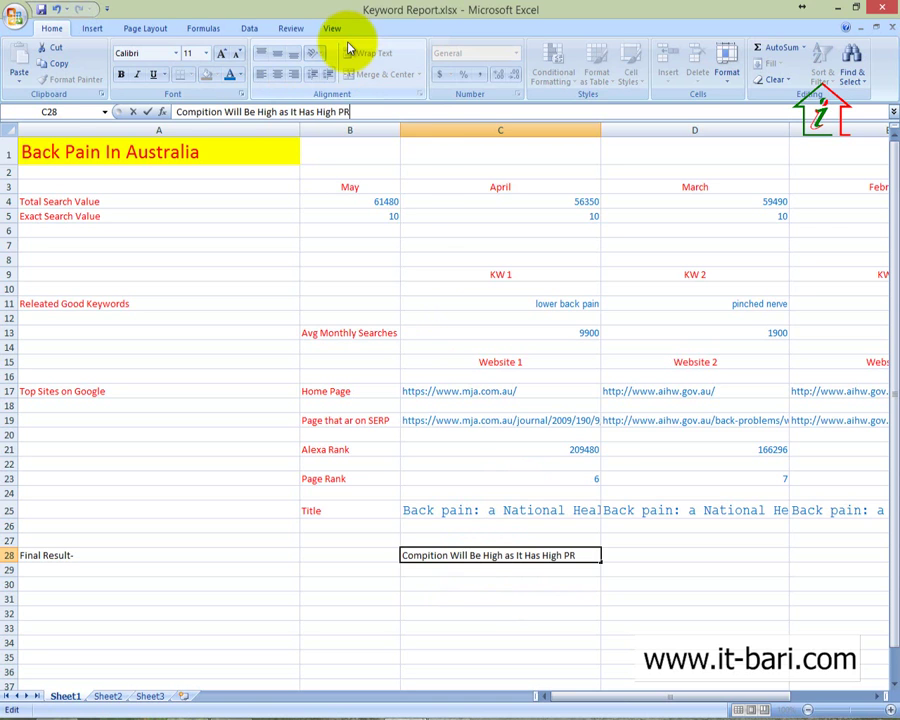
click(482, 598)
Copy Website 1's final result from C28 into D28 and E28 for Websites 2 and 3, and clear the copy marker.
click(502, 556)
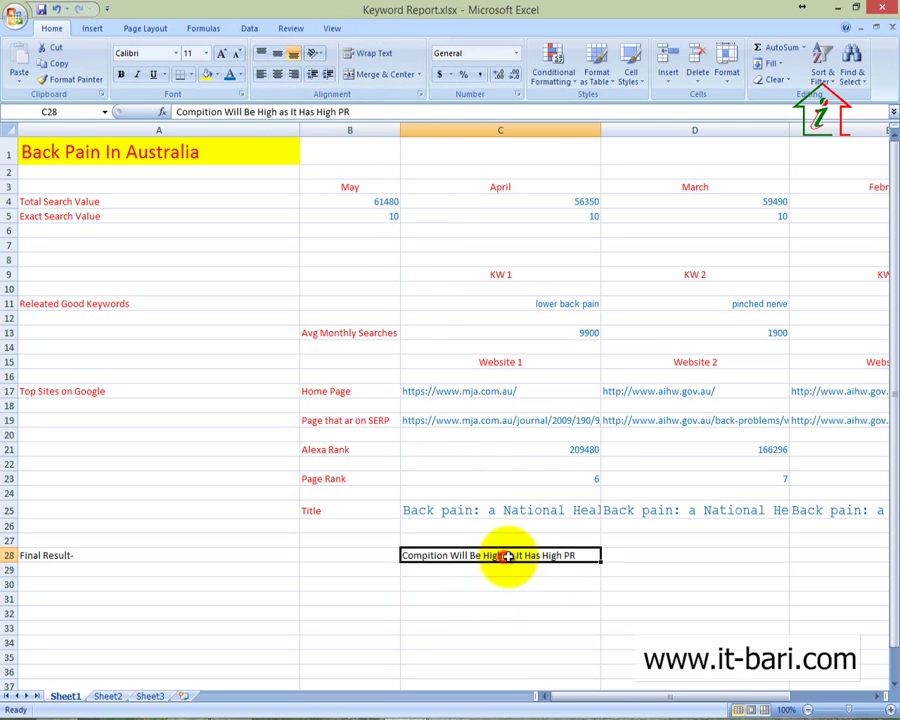
key(ctrl+c)
click(663, 556)
key(ctrl+v)
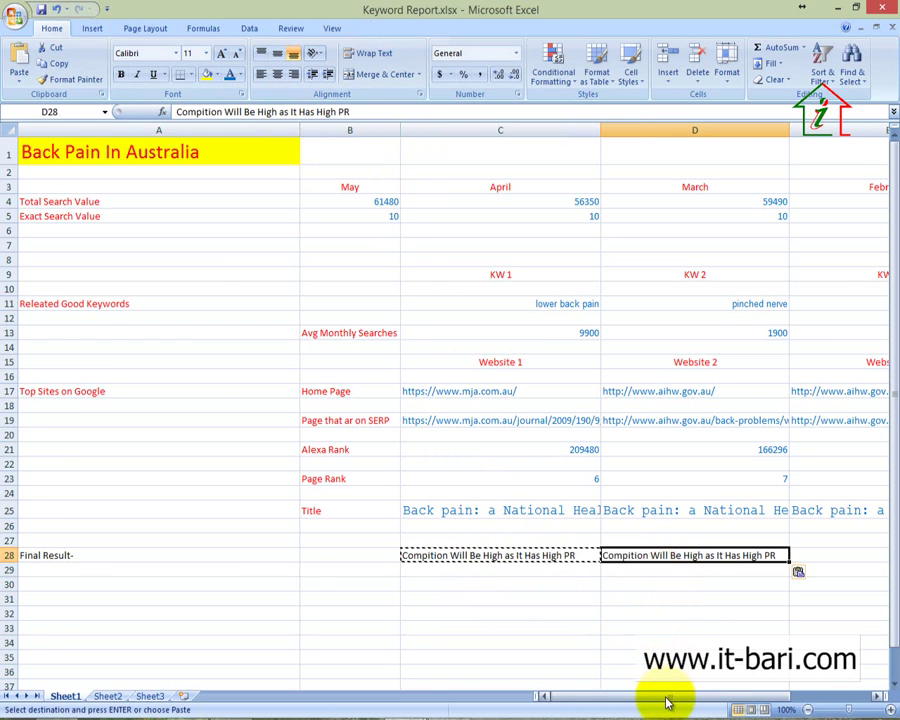
drag(669, 701, 715, 700)
click(606, 555)
key(ctrl+v)
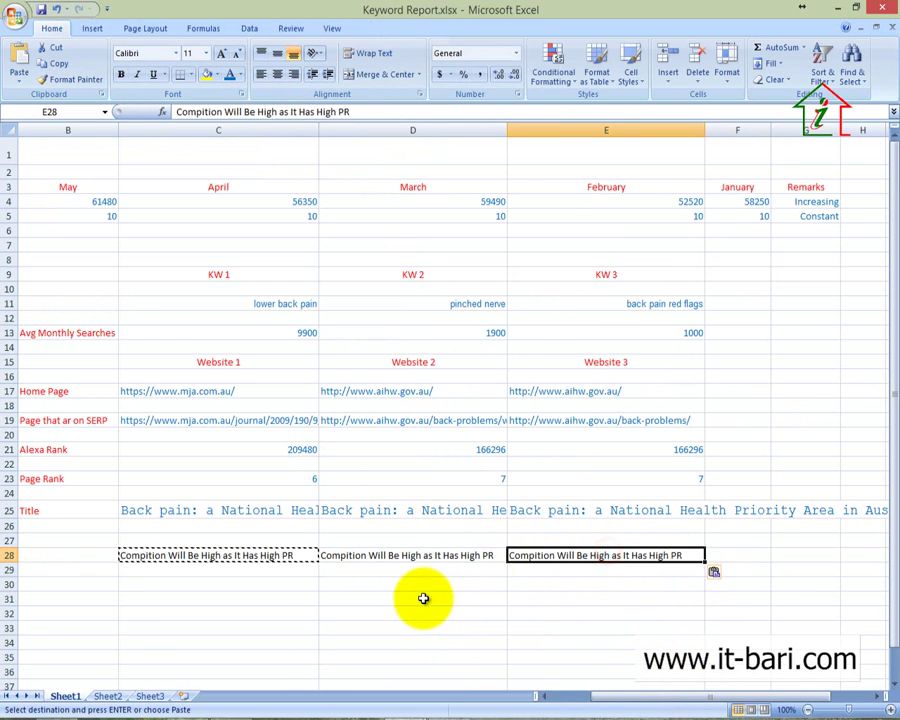
click(423, 598)
key(Home)
click(436, 572)
key(Escape)
Fill the "Final Result-" label cell A28 with yellow.
drag(647, 699, 478, 673)
click(117, 431)
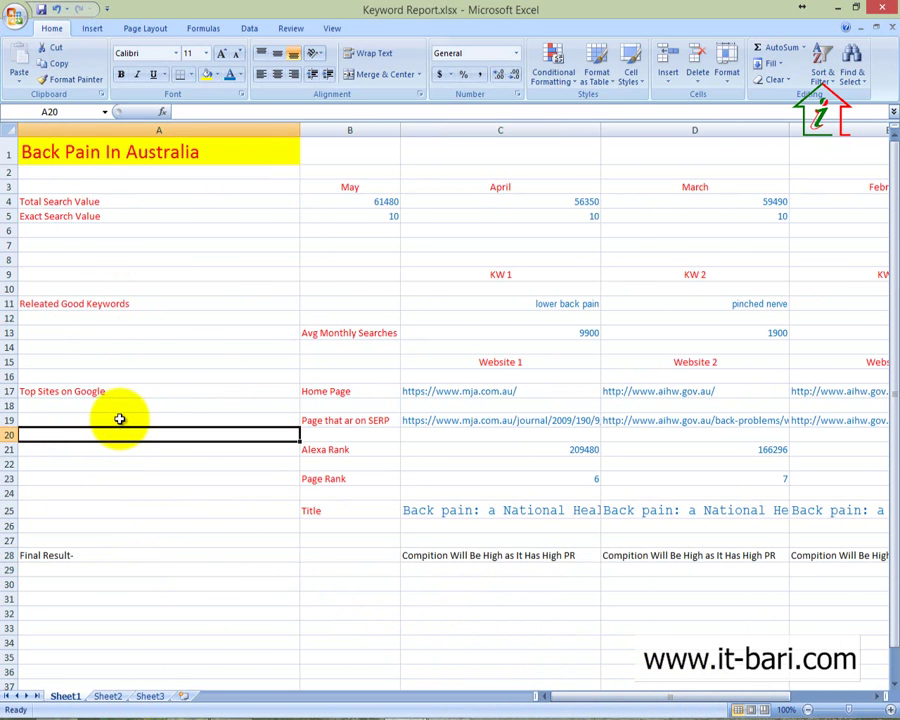
click(128, 555)
click(208, 75)
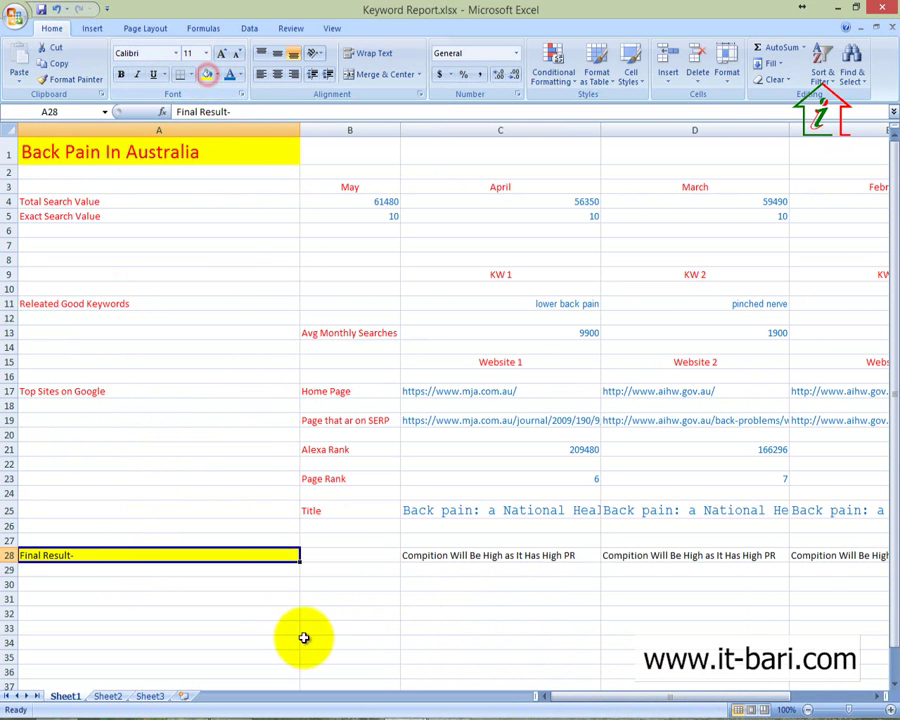
click(304, 640)
Change the font colour of the final result cells B28:E28 to red and return to column A.
drag(341, 555, 690, 556)
click(240, 75)
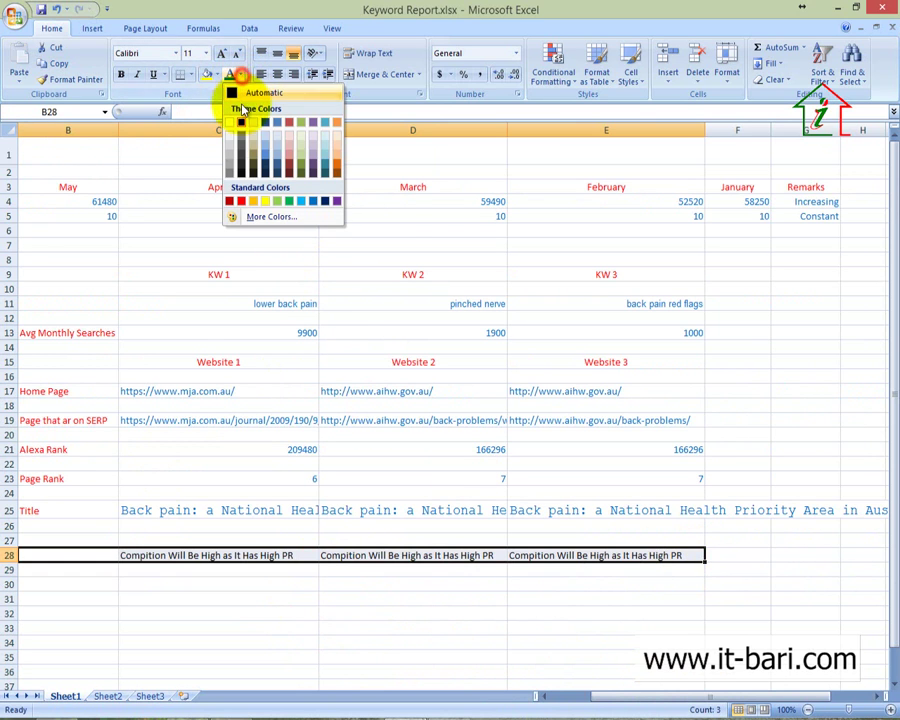
click(239, 201)
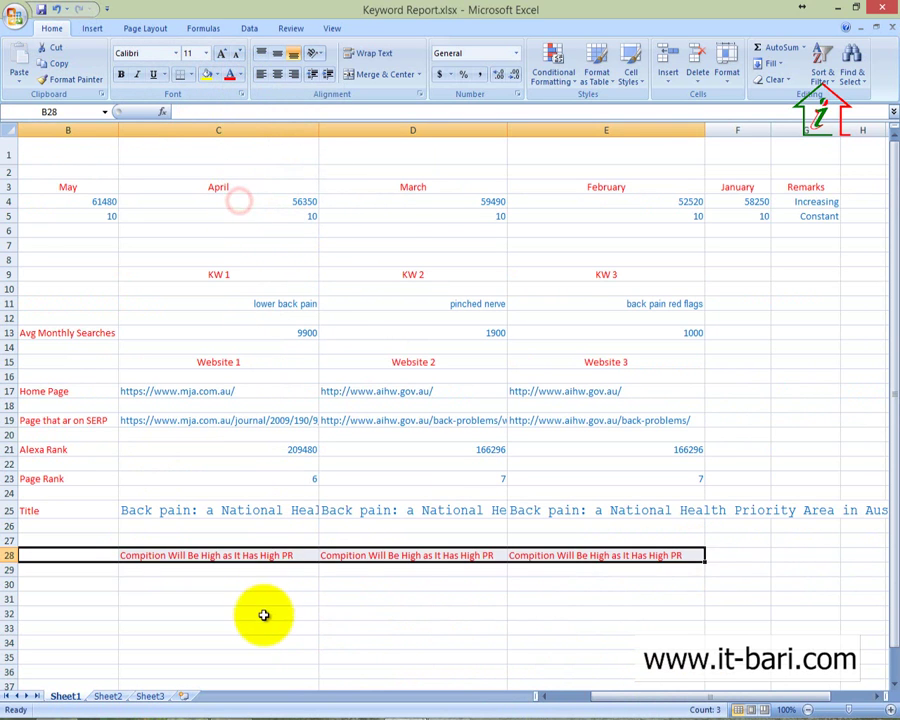
click(263, 613)
key(Home)
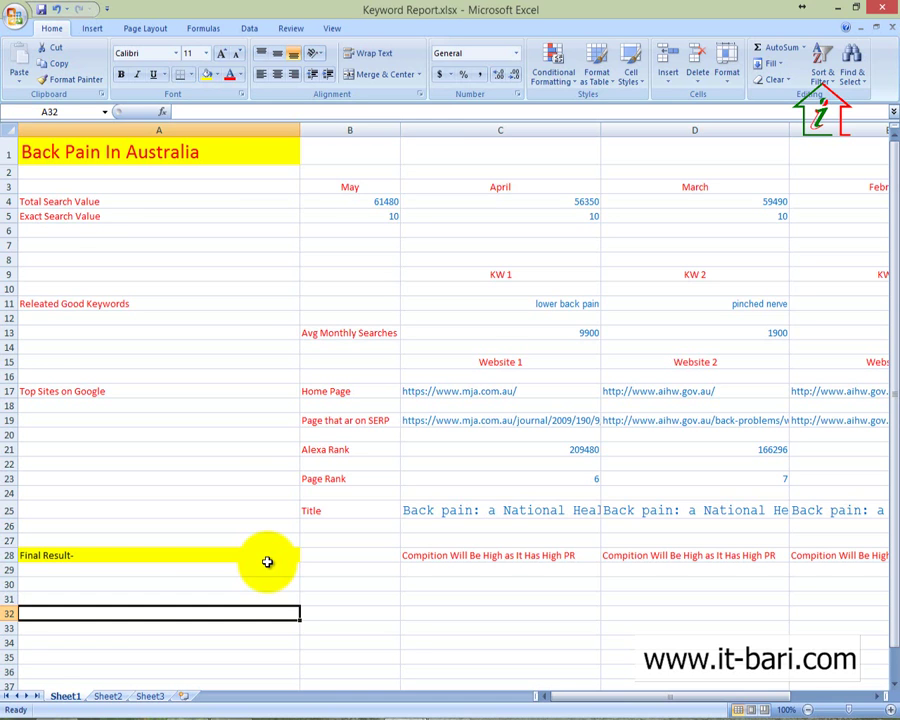
Select the section labels in A4:A25 to review the report's structure.
drag(73, 204, 76, 506)
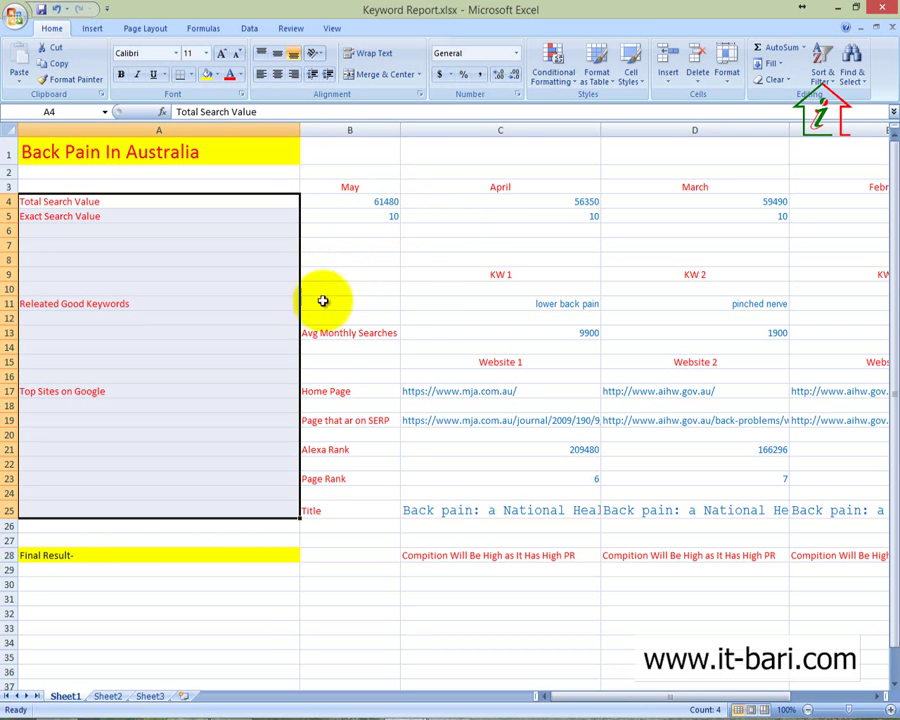
Review the report's keyword and website data in B8:C27 and the final results in C28:E28.
mouse_move(621, 689)
mouse_down()
mouse_move(737, 708)
mouse_move(627, 706)
mouse_up()
drag(354, 202, 470, 486)
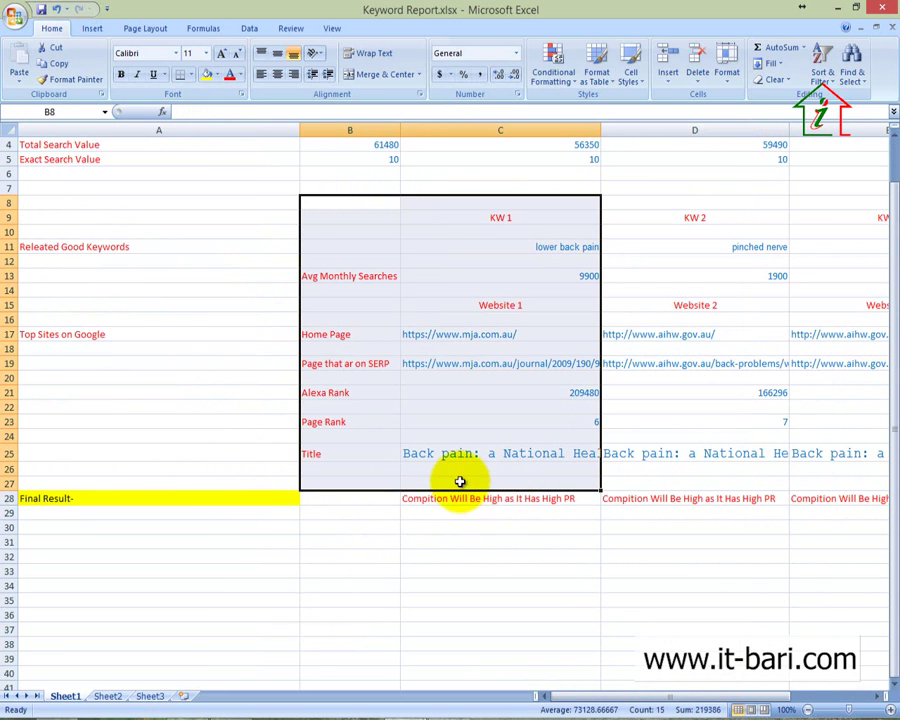
click(564, 540)
drag(558, 500, 836, 502)
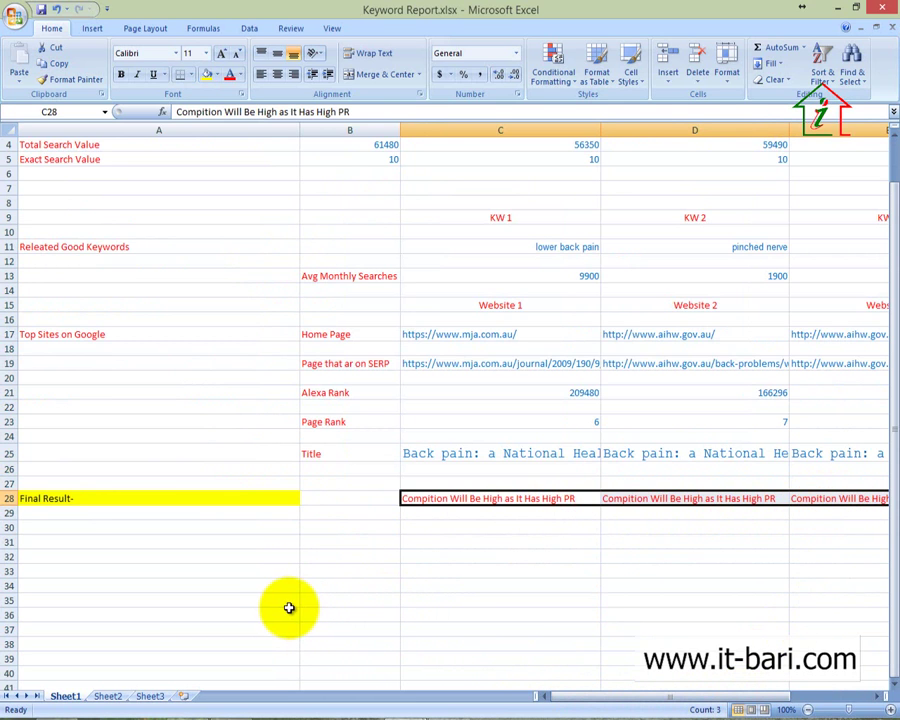
scroll(349, 561, up, 1)
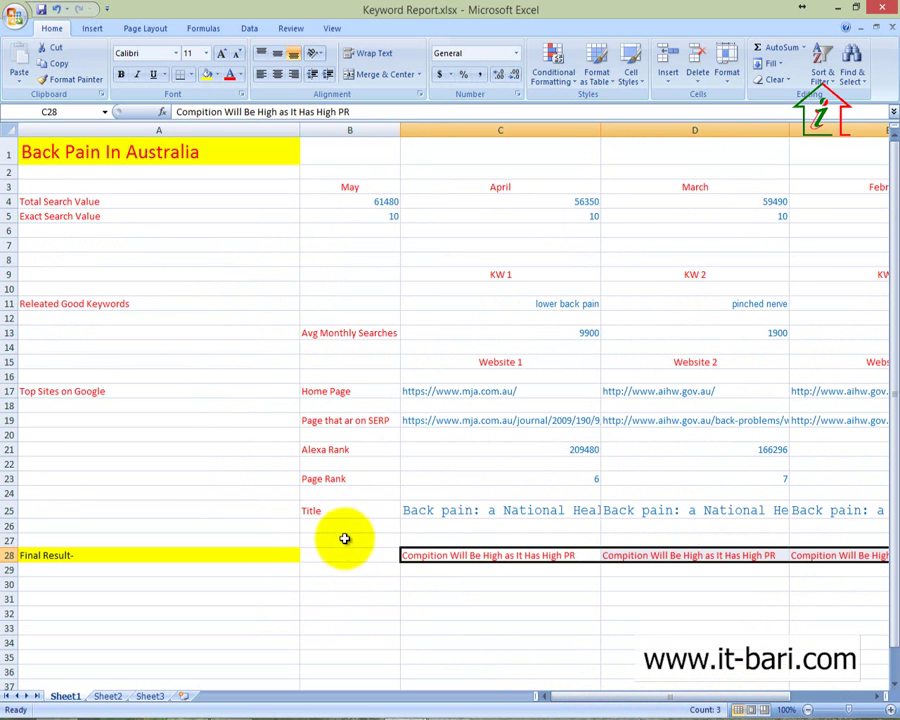
scroll(263, 449, down, 3)
Copy the keyword "Chiropractor Manly" from A4 of Client Given Keyword List.xlsx into A31 of Keyword Report.xlsx.
click(175, 440)
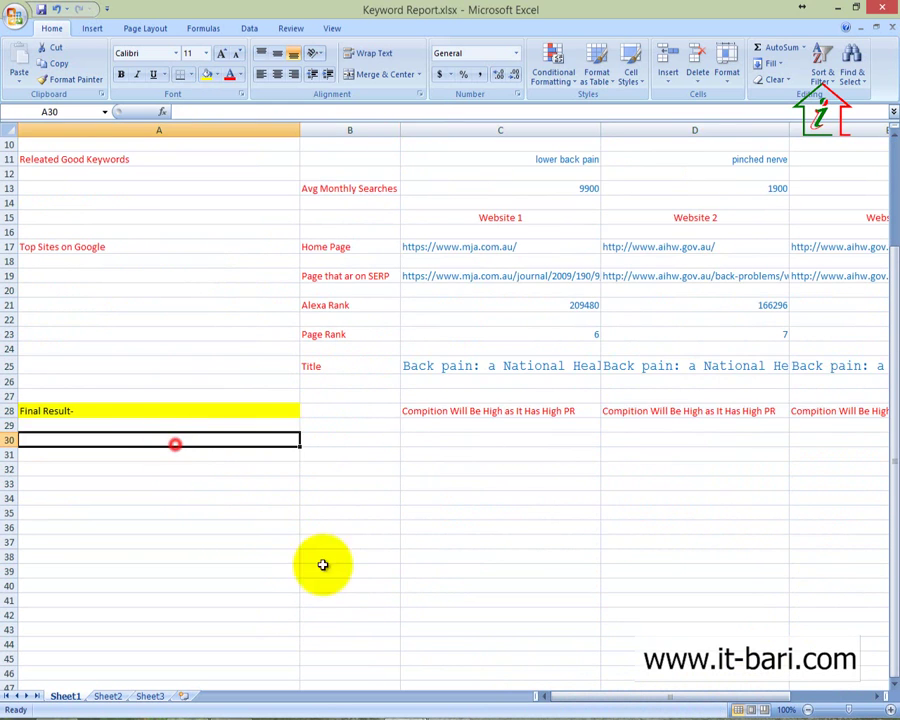
mouse_move(402, 712)
click(325, 670)
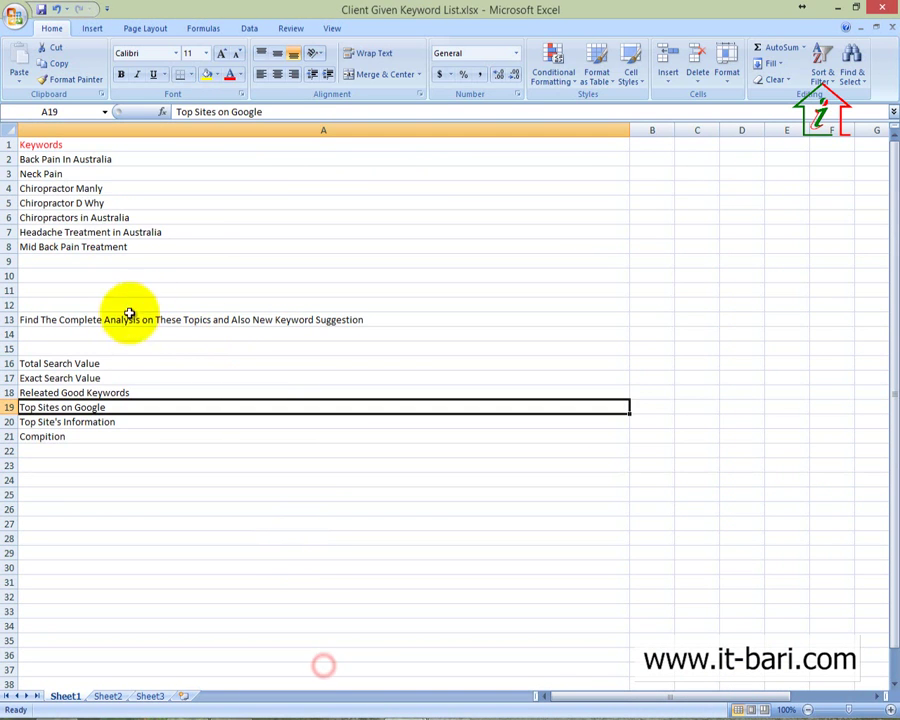
click(70, 188)
key(ctrl+c)
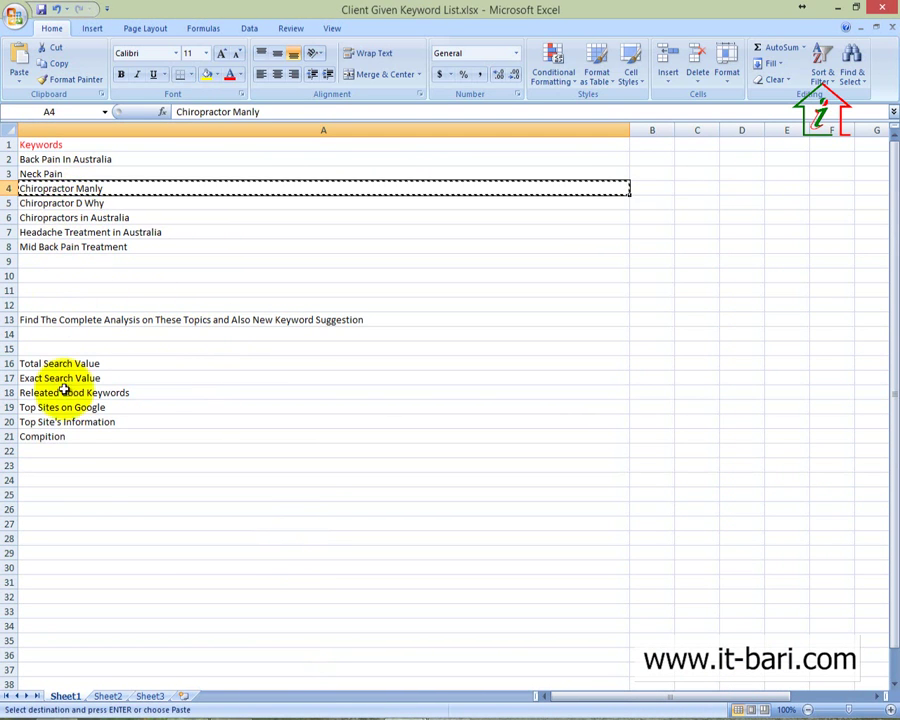
mouse_move(402, 712)
click(468, 668)
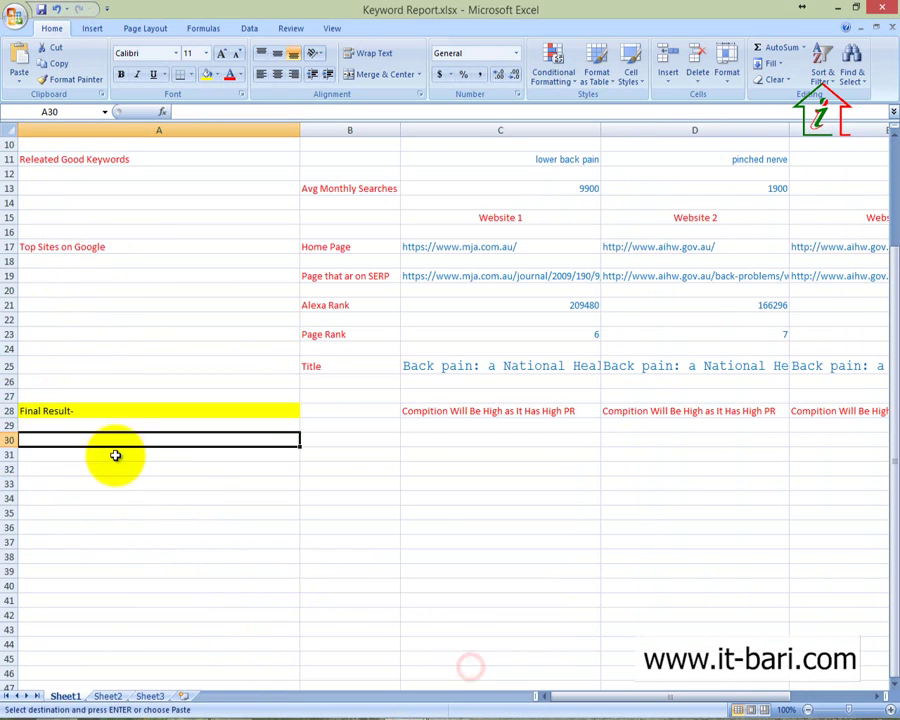
click(116, 454)
key(ctrl+v)
Format the "Chiropractor Manly" heading in A31 with a yellow fill, red text and a font enlarged to match the A1 heading.
click(207, 74)
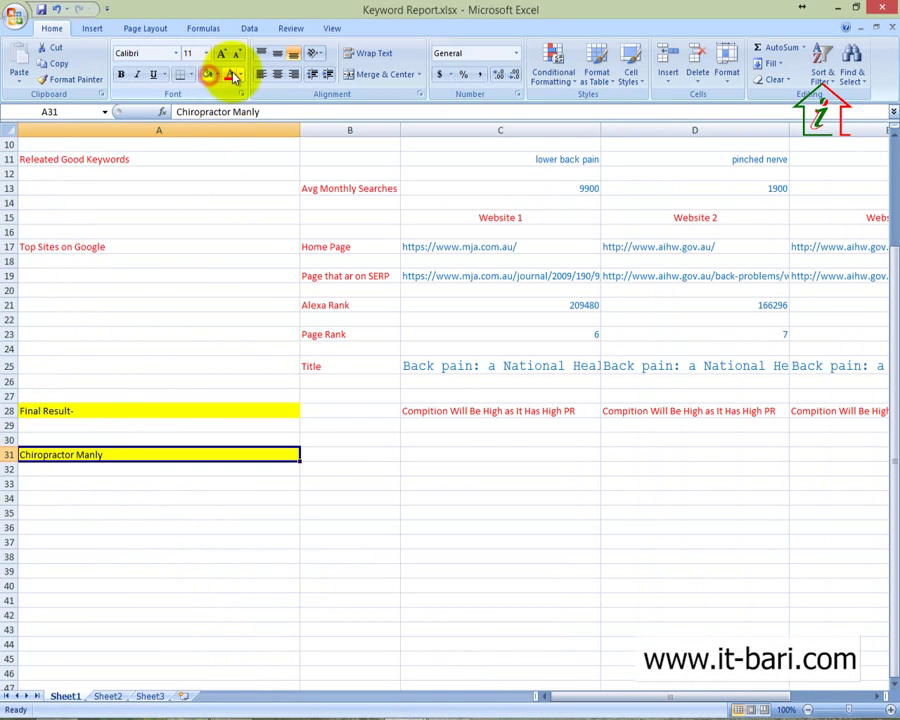
click(229, 74)
click(219, 54)
click(219, 54)
click(219, 54)
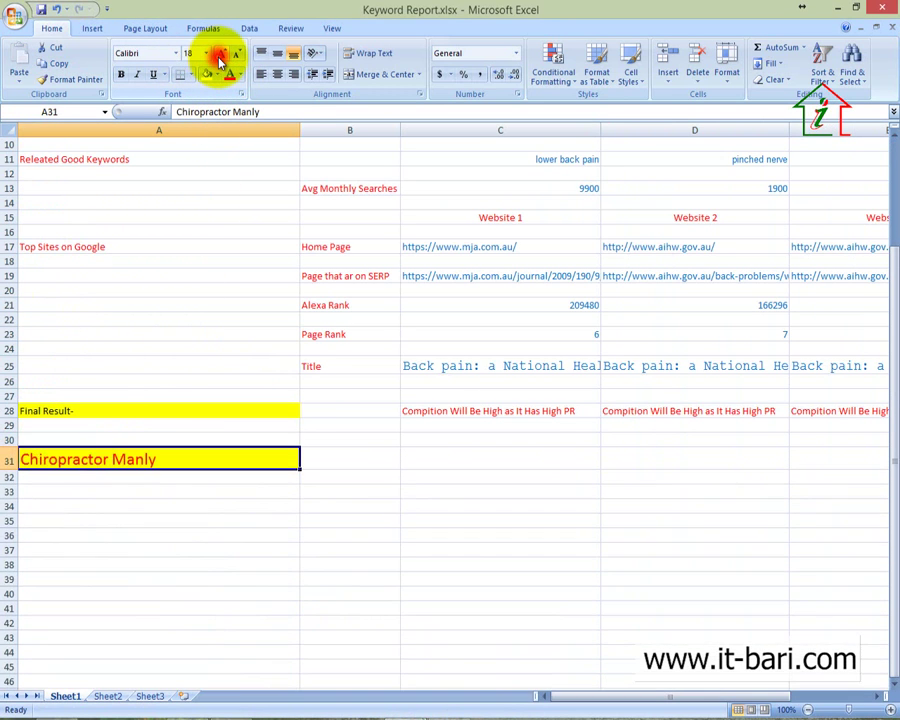
click(219, 54)
click(219, 54)
click(280, 568)
Review the top sites and final result block in A17:E28 and the empty area below the Chiropractor Manly heading.
drag(850, 412, 40, 247)
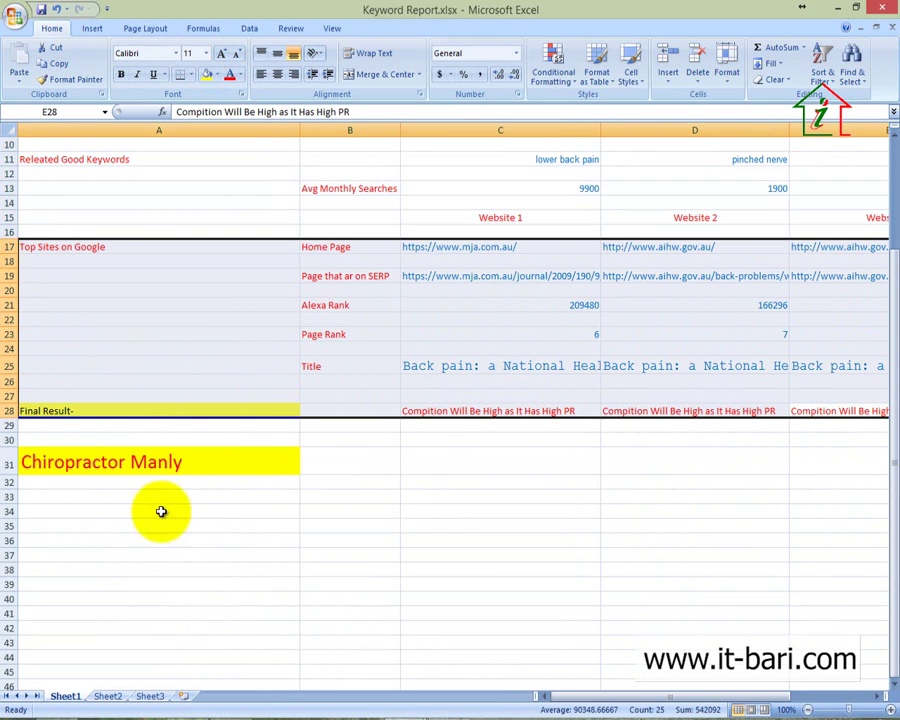
click(210, 586)
scroll(212, 537, up, 3)
scroll(212, 537, down, 5)
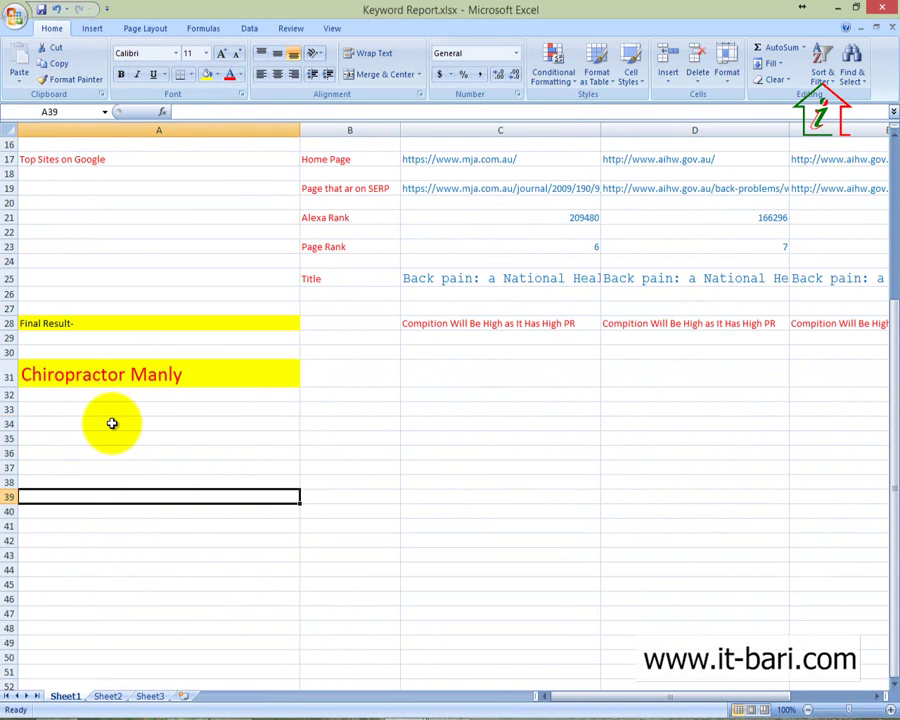
drag(112, 421, 508, 666)
click(413, 538)
Enter "DO IT YOURSELF" in A35 below the Chiropractor Manly heading.
click(178, 435)
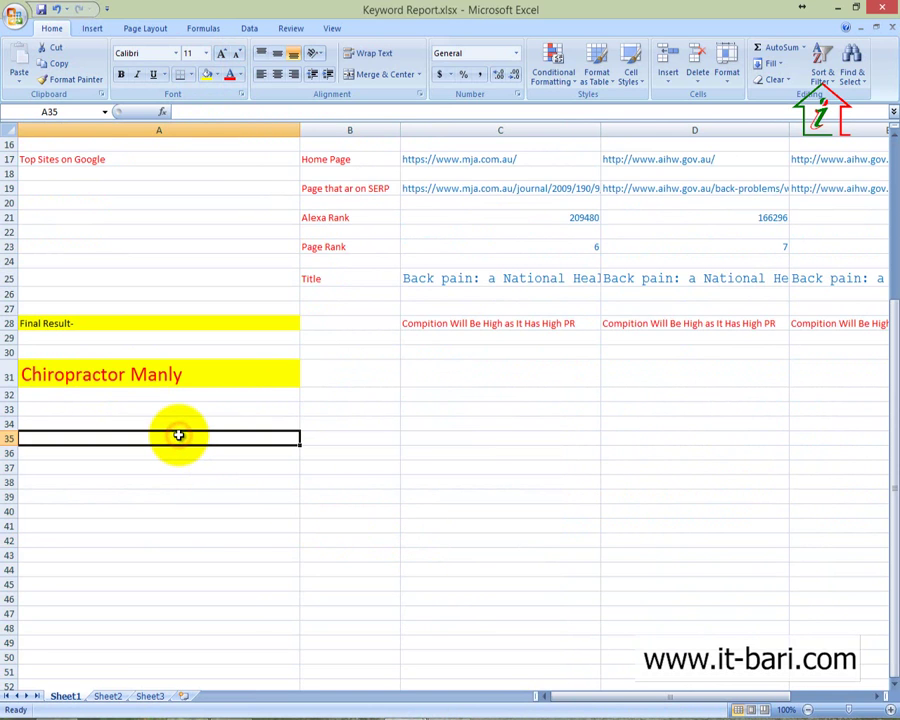
text(DO IT YOURSELF)
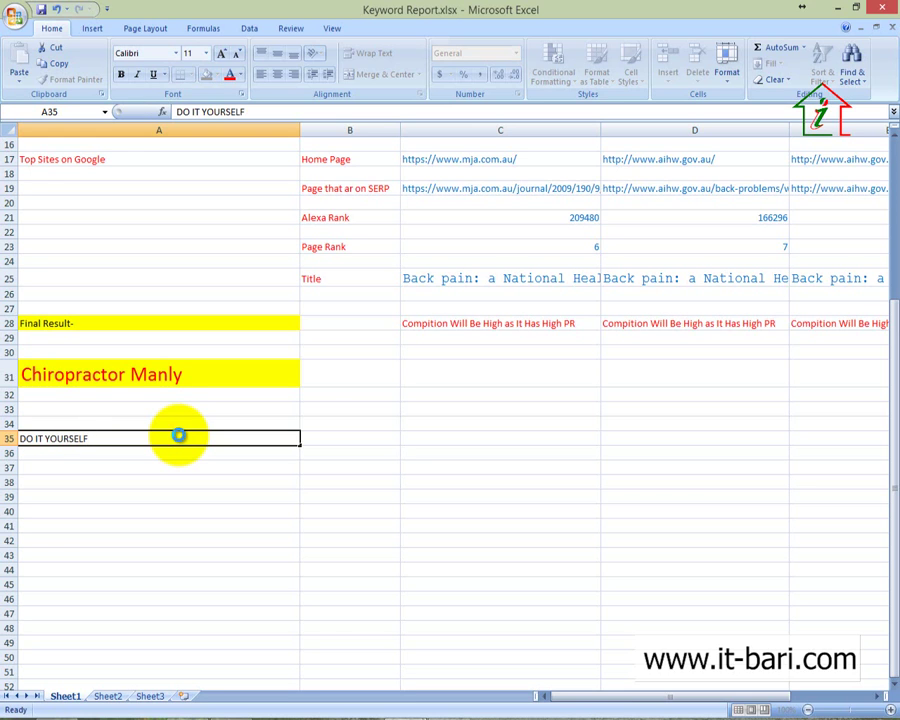
click(178, 435)
click(239, 569)
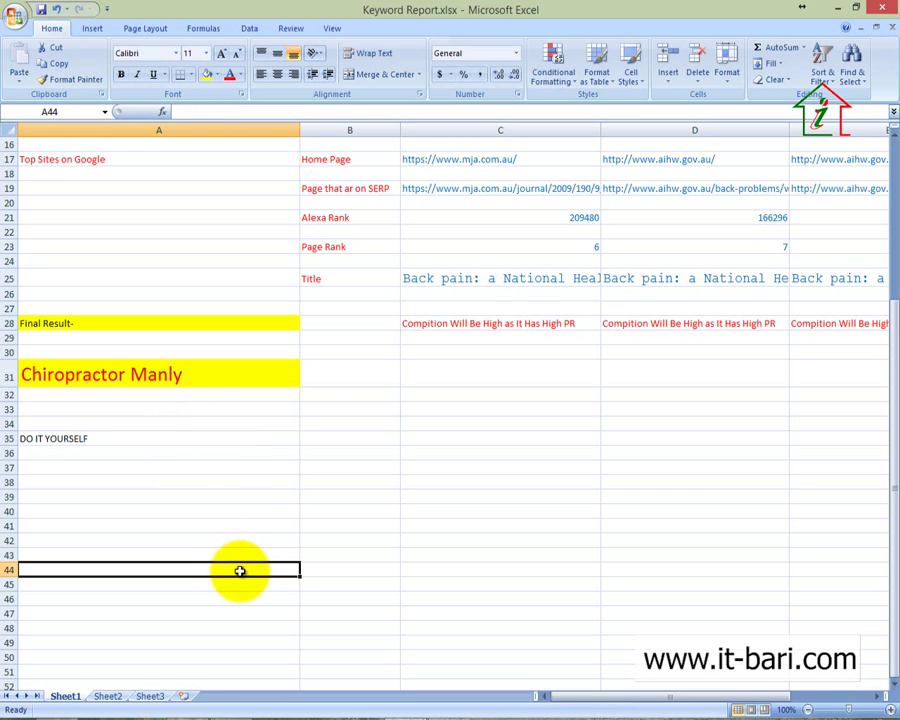
Switch to Client Given Keyword List.xlsx and review the client's keywords in A2:A8.
scroll(250, 520, up, 2)
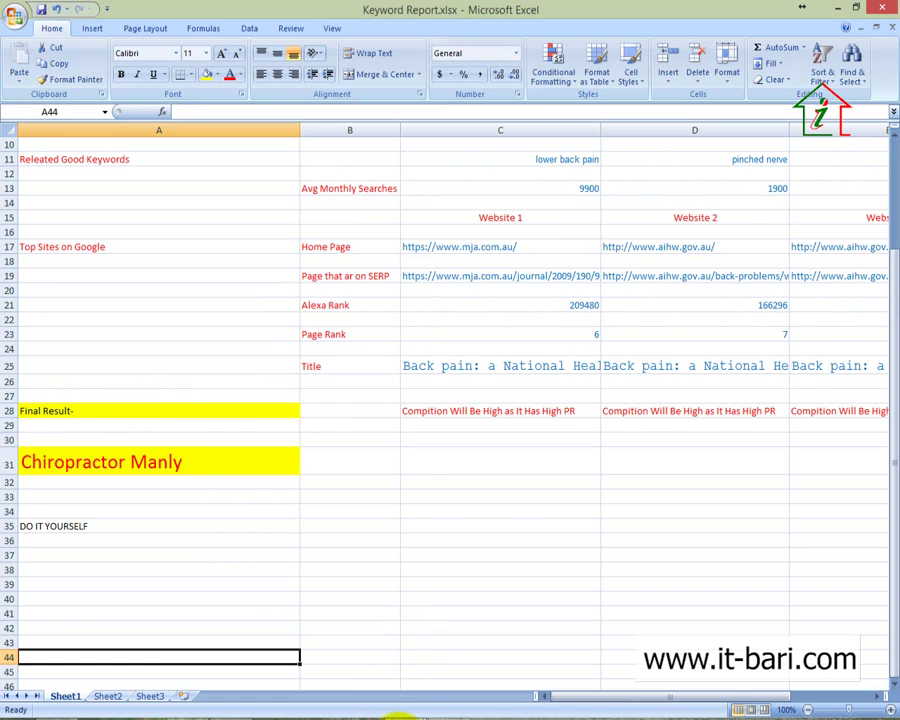
mouse_move(400, 710)
click(447, 642)
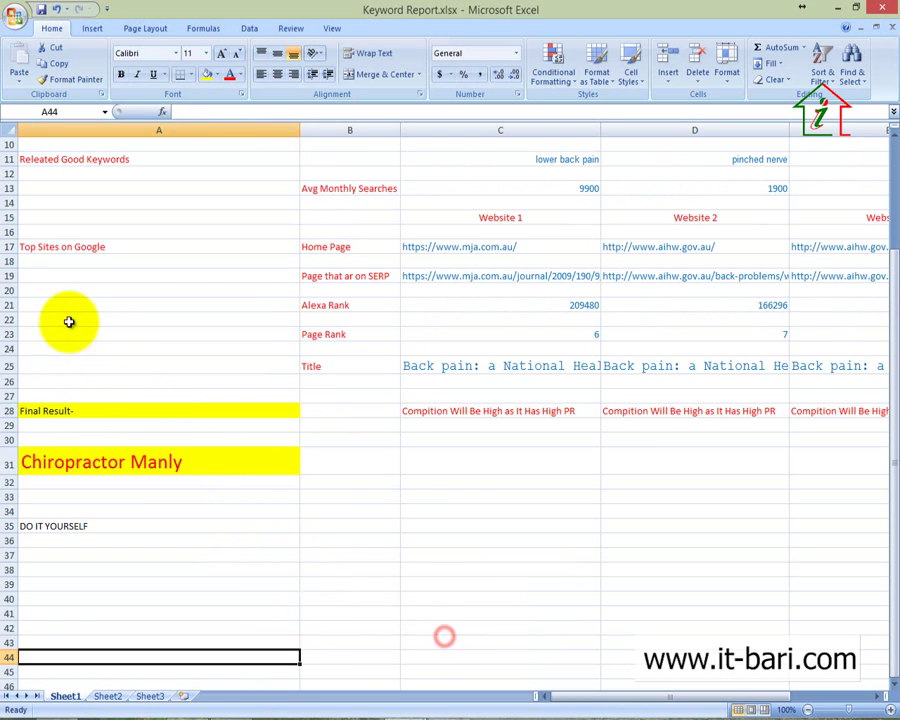
mouse_move(400, 710)
click(346, 687)
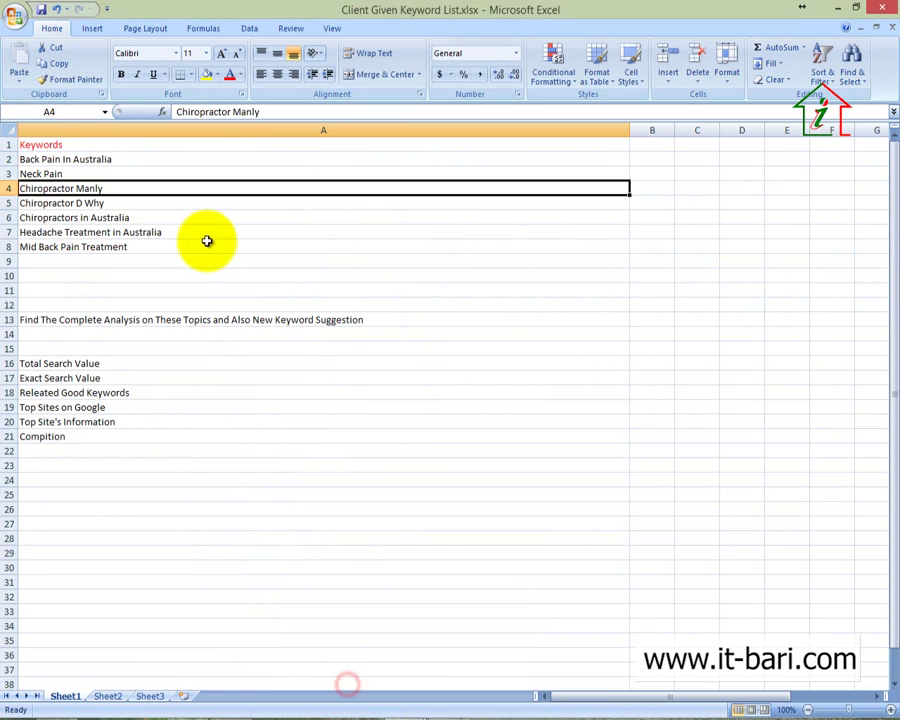
click(139, 249)
drag(139, 249, 96, 159)
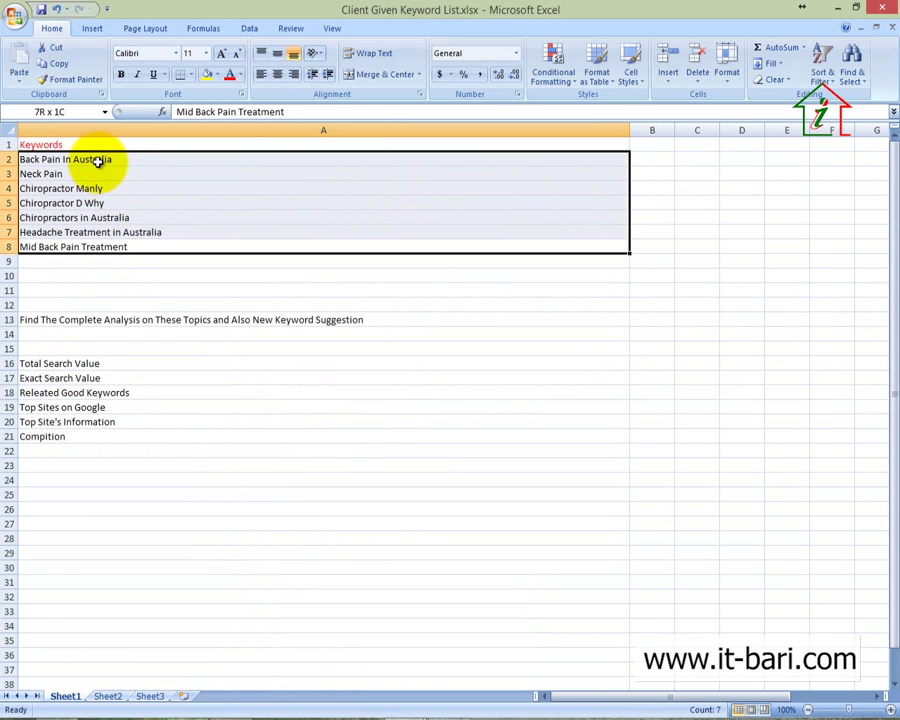
click(441, 430)
Return to Keyword Report.xlsx and look over the Back Pain In Australia section, including its final result row.
mouse_move(400, 710)
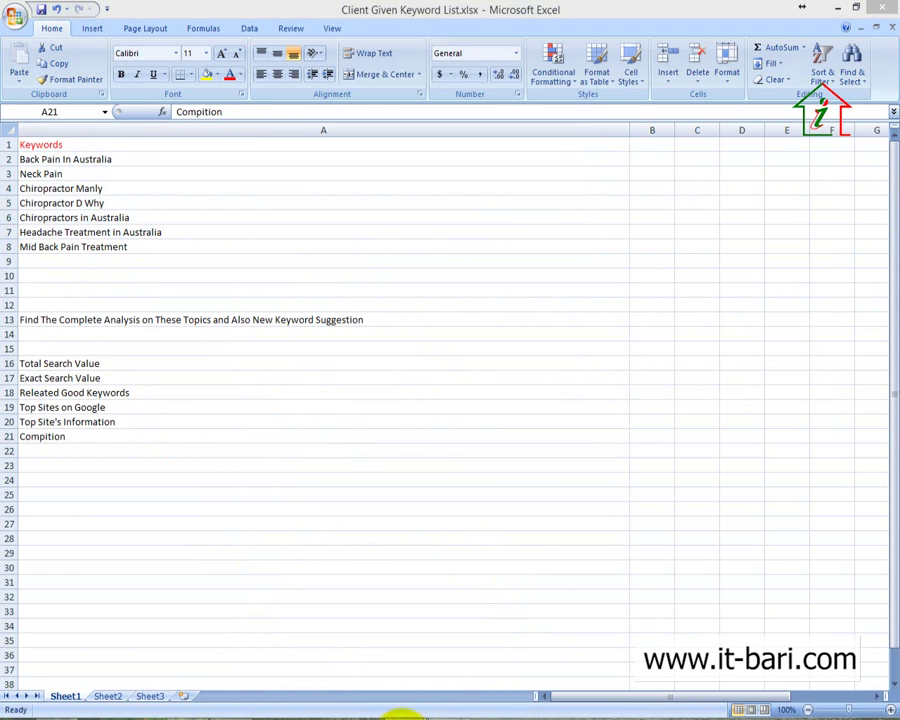
click(497, 652)
scroll(285, 524, up, 3)
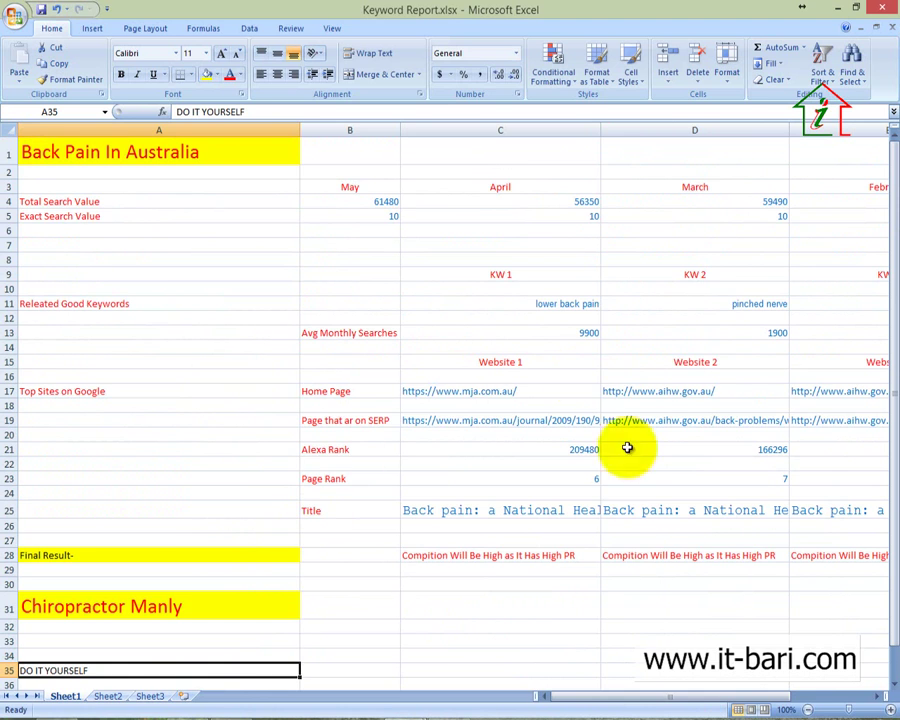
drag(643, 704, 577, 692)
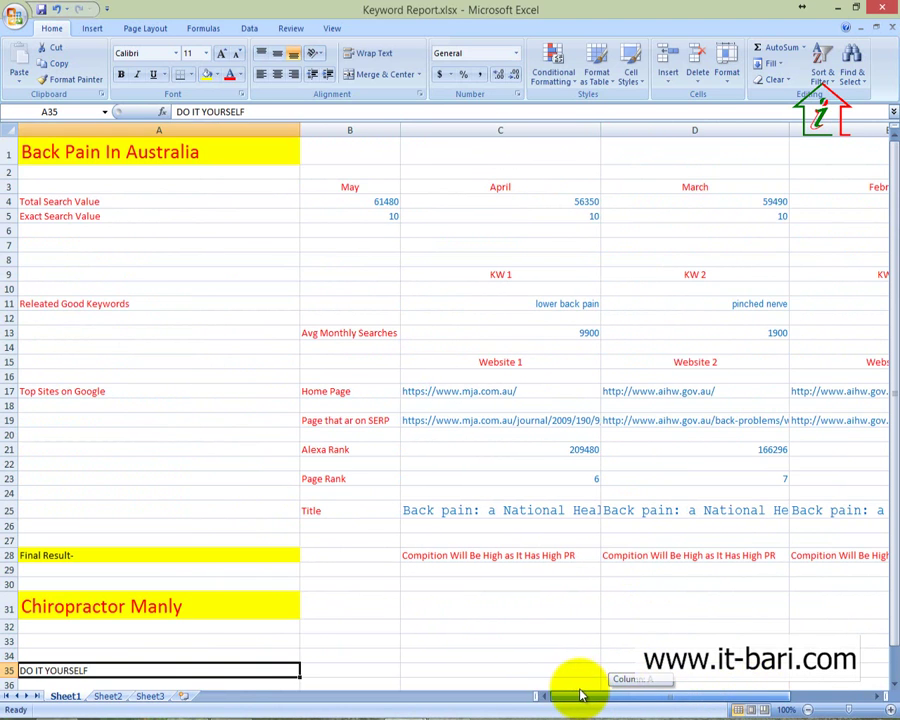
click(453, 622)
drag(236, 553, 680, 542)
click(672, 598)
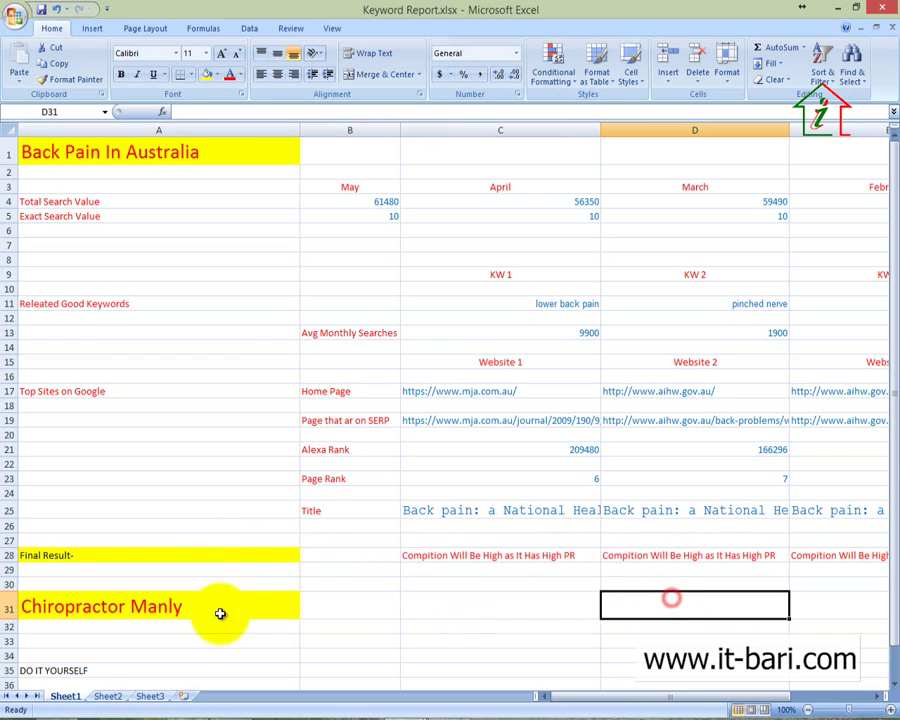
Increase the font size of the "Final Result-" label in A28 to 14.
click(118, 550)
click(221, 53)
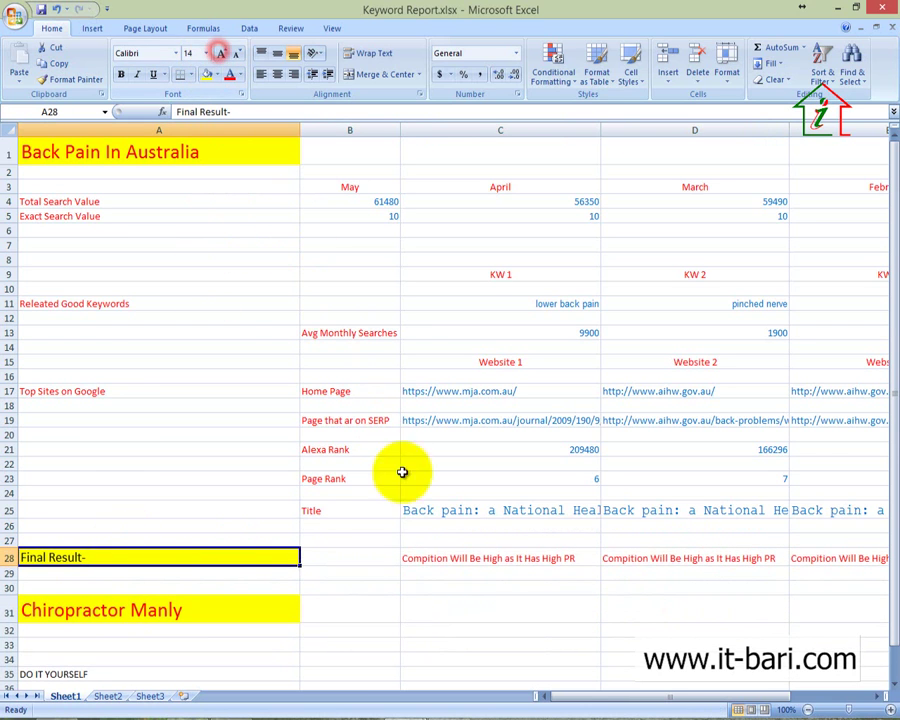
click(444, 572)
Make the "DO IT YOURSELF" text in A35 red and enlarge it to size 20.
scroll(448, 582, down, 2)
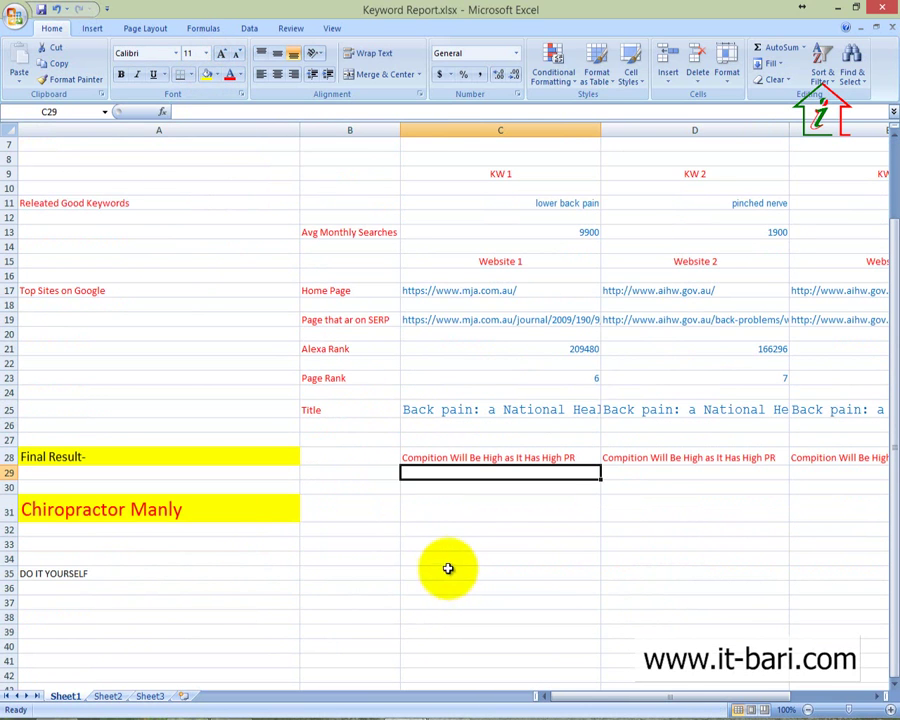
click(89, 573)
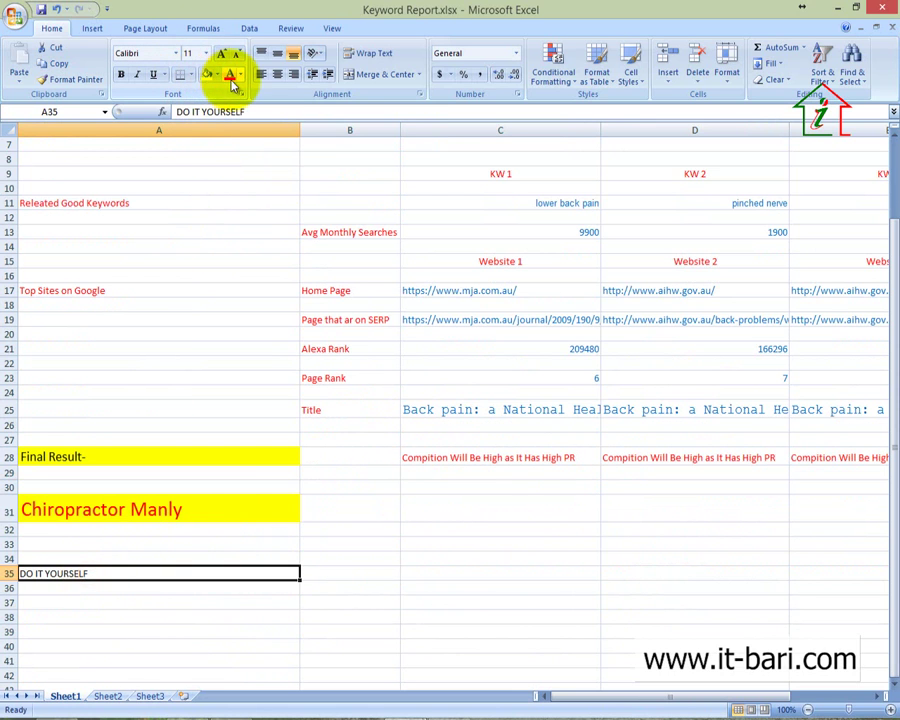
click(231, 74)
click(225, 52)
click(225, 53)
click(225, 53)
click(225, 53)
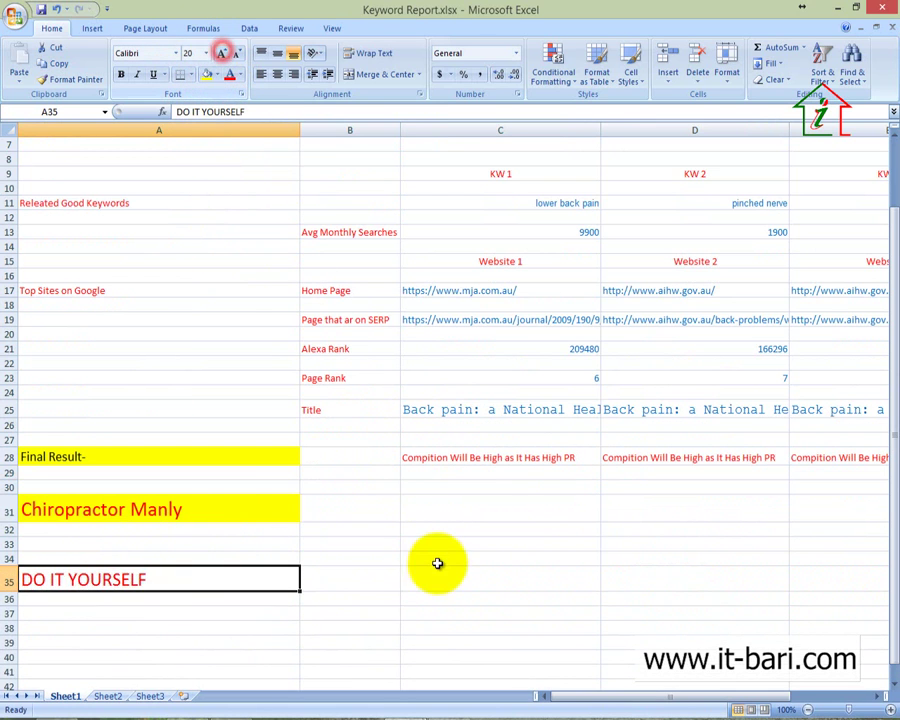
click(436, 543)
scroll(437, 630, up, 2)
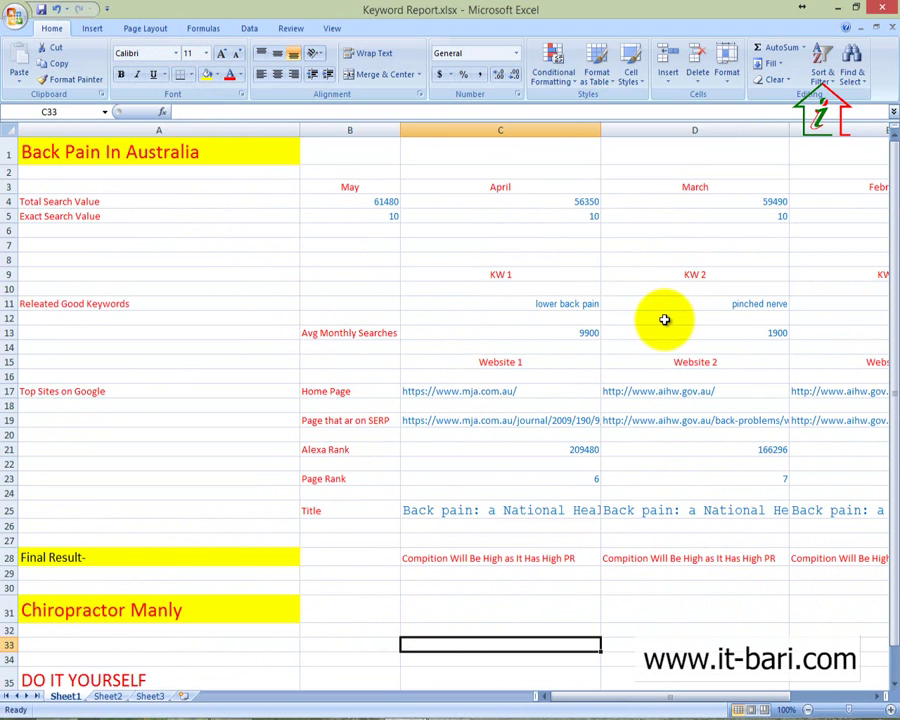
scroll(538, 428, down, 3)
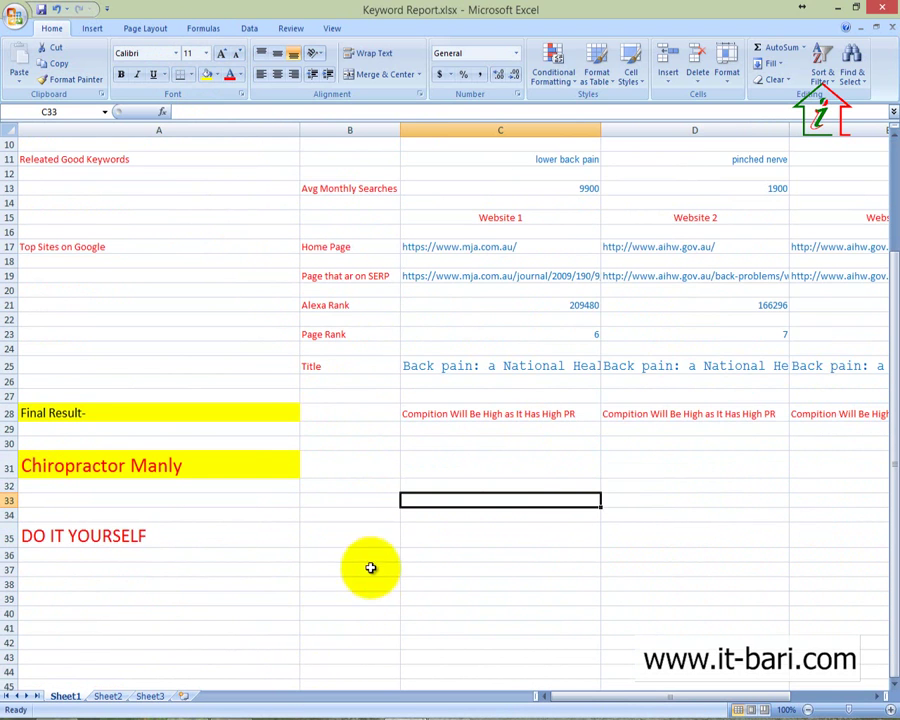
click(524, 569)
text(HTTP)
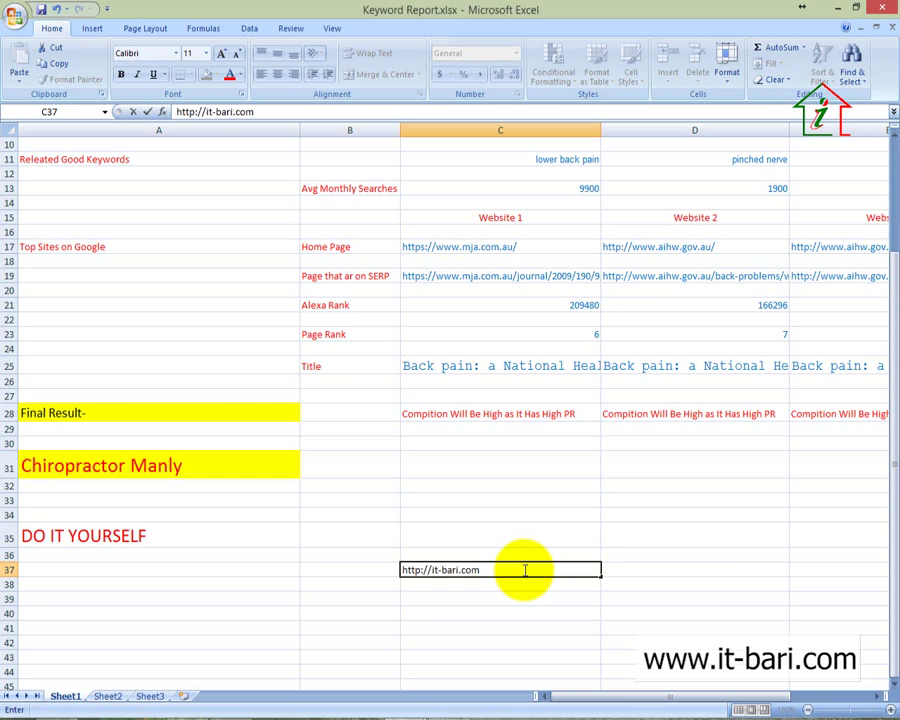
Enter a "Made By-" credit followed by the author's full name in D37, beside the website address.
click(655, 567)
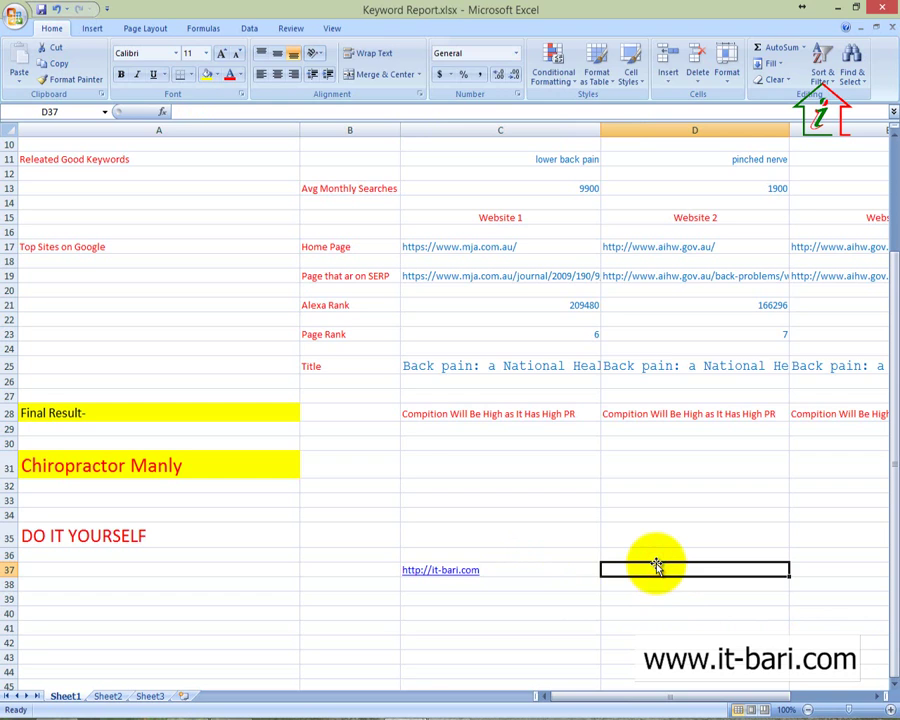
text(Made By- Muhammad Abdul Kader)
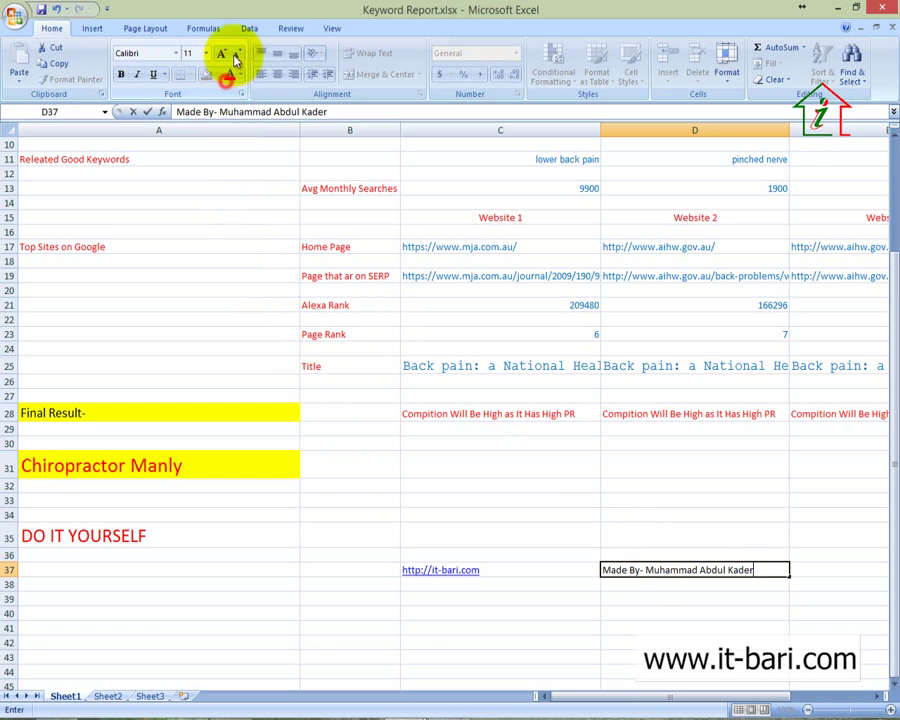
click(603, 626)
Make the "Made By-" credit in D37 red and enlarge it to size 18.
click(657, 570)
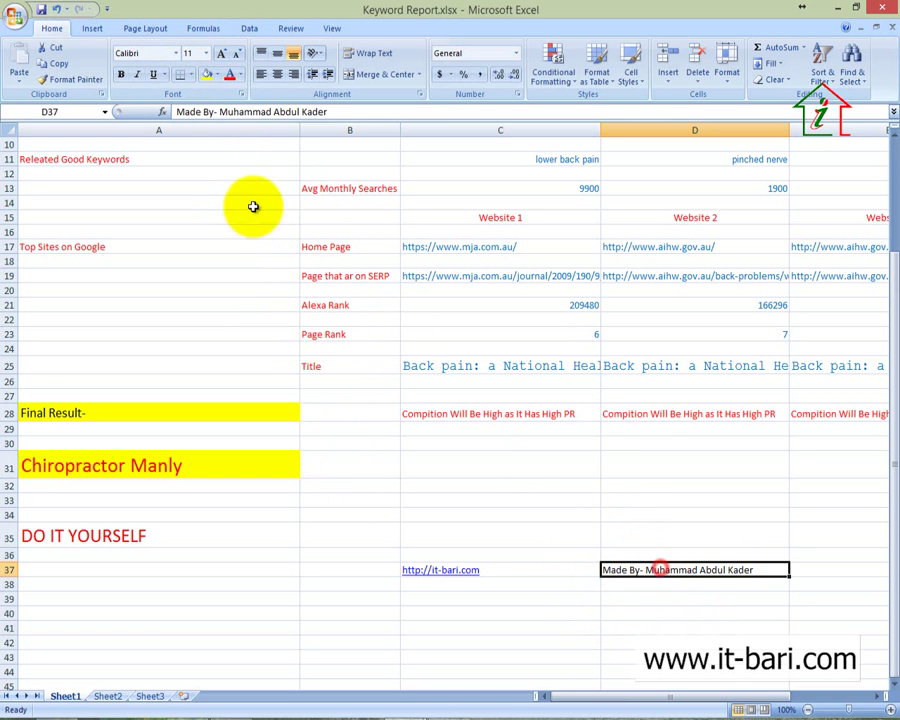
click(229, 75)
click(224, 55)
click(224, 55)
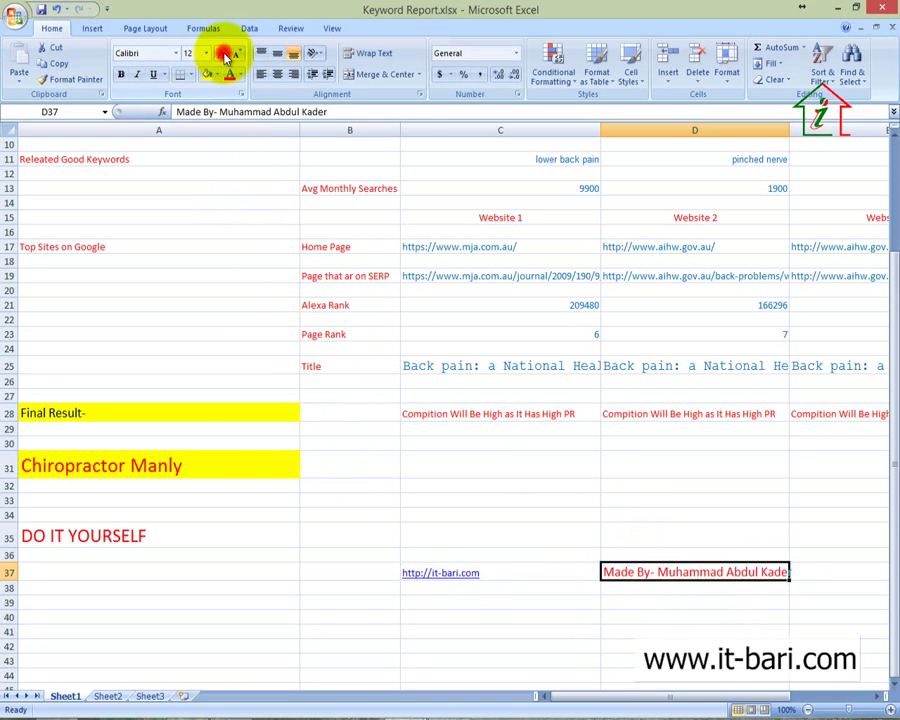
click(224, 55)
click(224, 55)
Fill the website address cell C37 with yellow and enlarge its font.
click(493, 576)
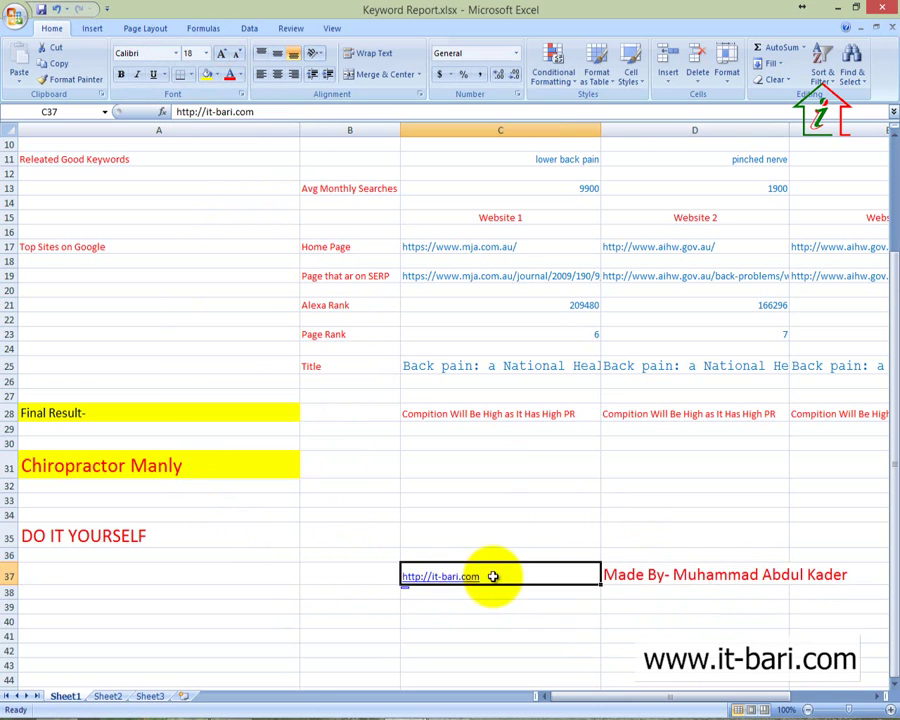
click(205, 75)
click(220, 53)
click(220, 53)
click(390, 637)
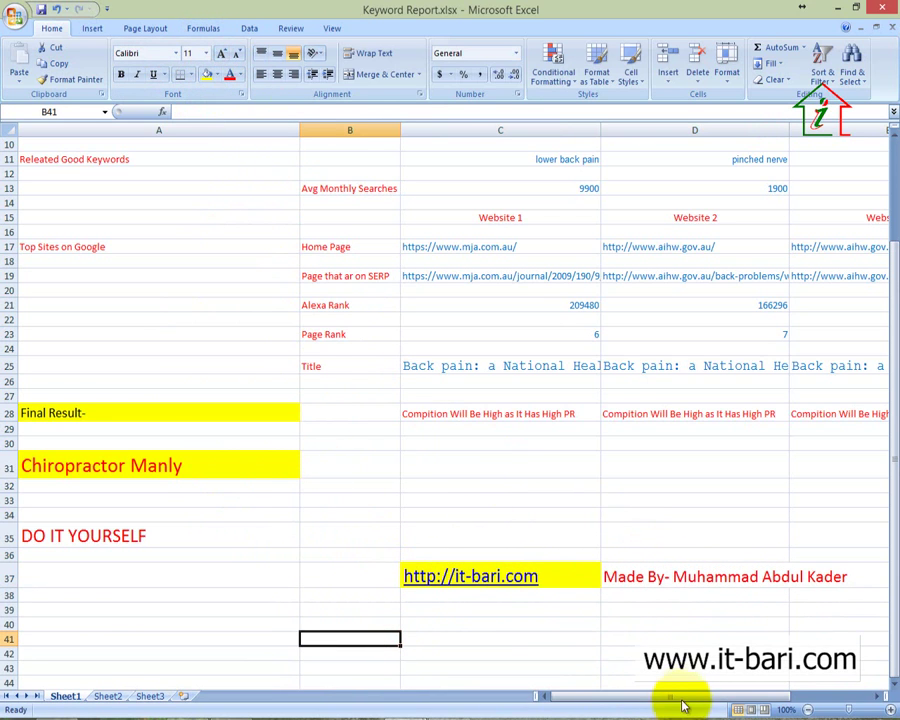
Switch to the Complete Keyword Analysis Report folder in File Explorer, refresh its contents, and select Keyword Report.xlsx.
drag(687, 701, 634, 706)
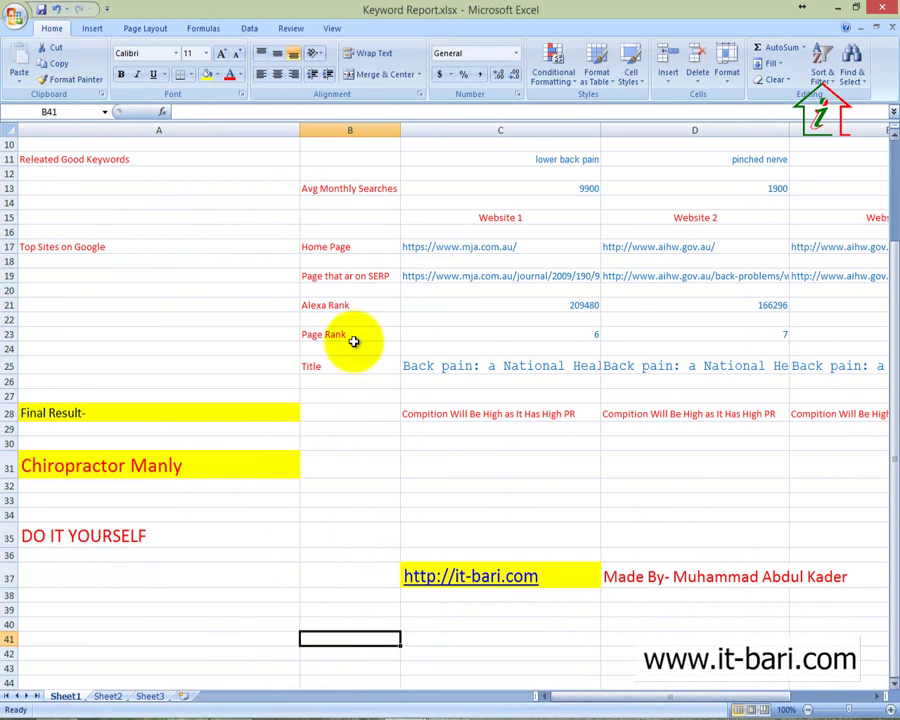
click(240, 717)
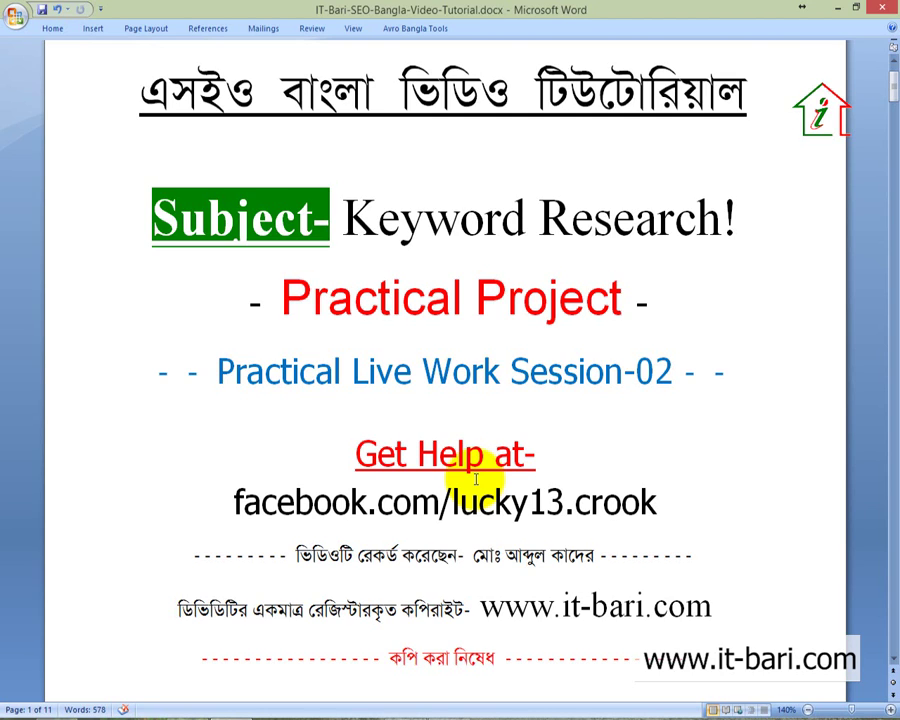
click(64, 714)
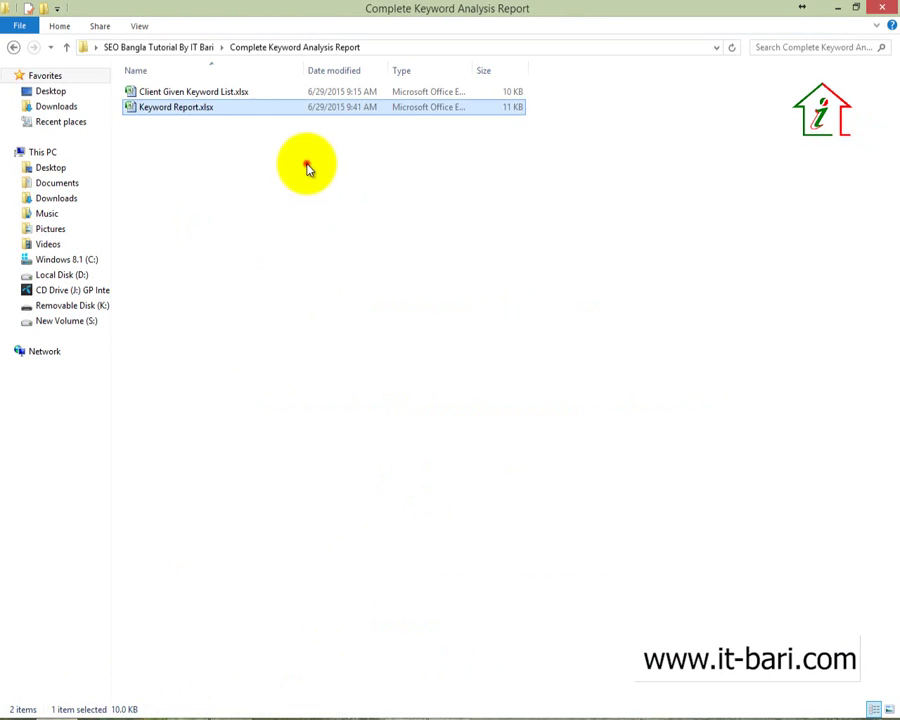
click(308, 168)
click(240, 108)
right_click(272, 240)
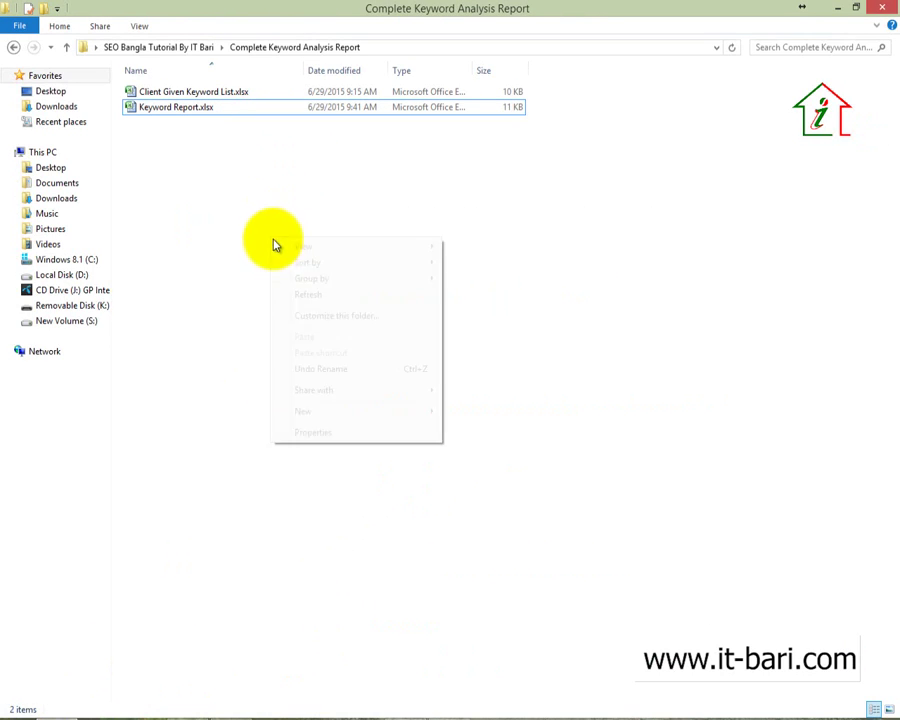
click(308, 295)
click(211, 110)
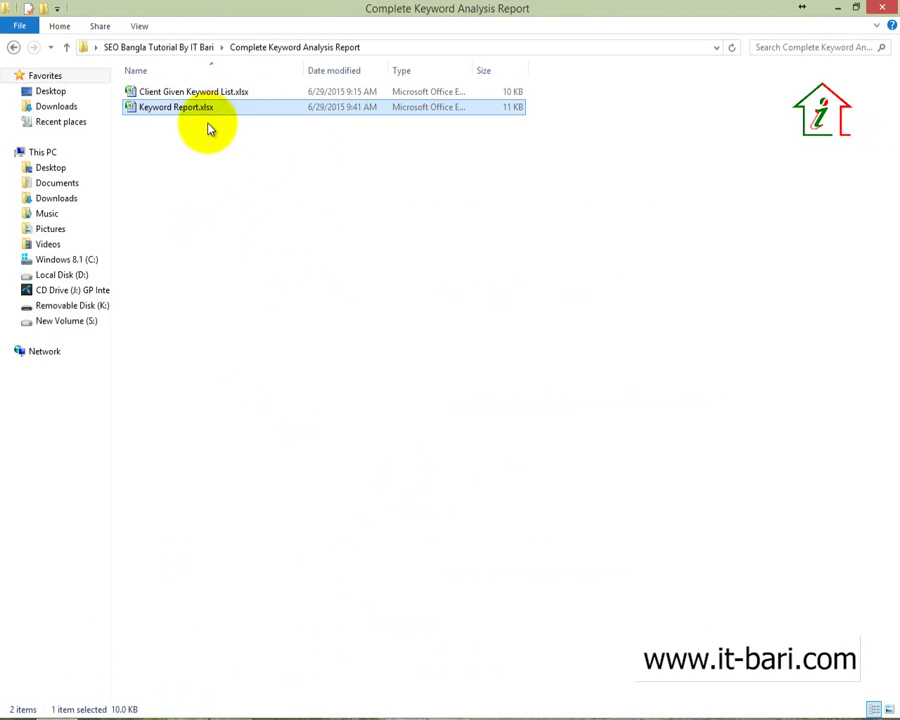
Switch to IT-Bari-SEO-Bangla-Video-Tutorial.docx in Word and temporarily mark the Facebook contact address under "Get Help at-" with the on-screen pen.
click(212, 712)
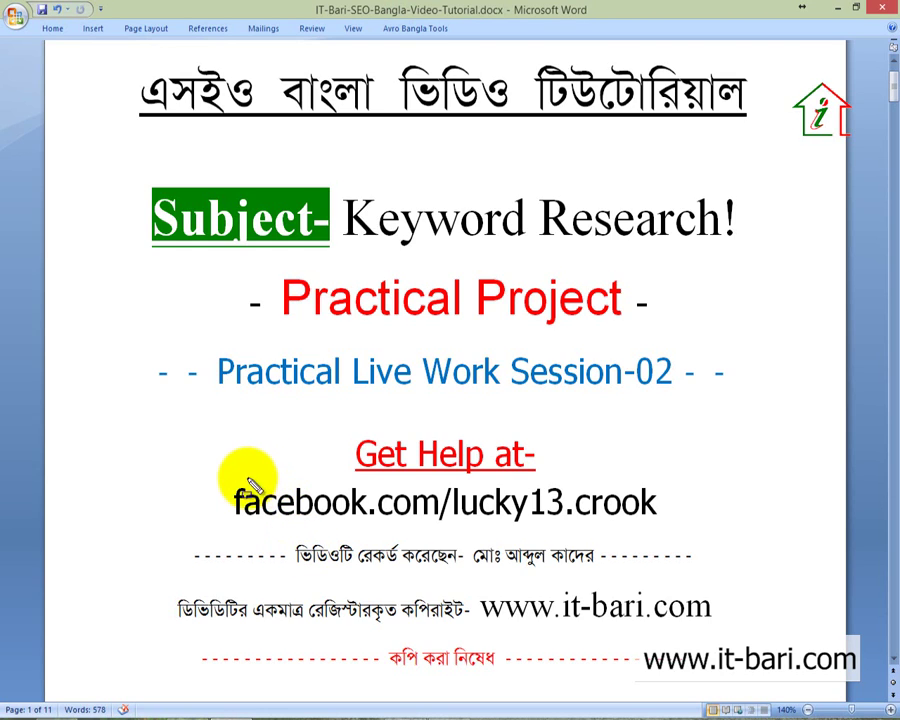
drag(229, 475, 672, 530)
key(Escape)
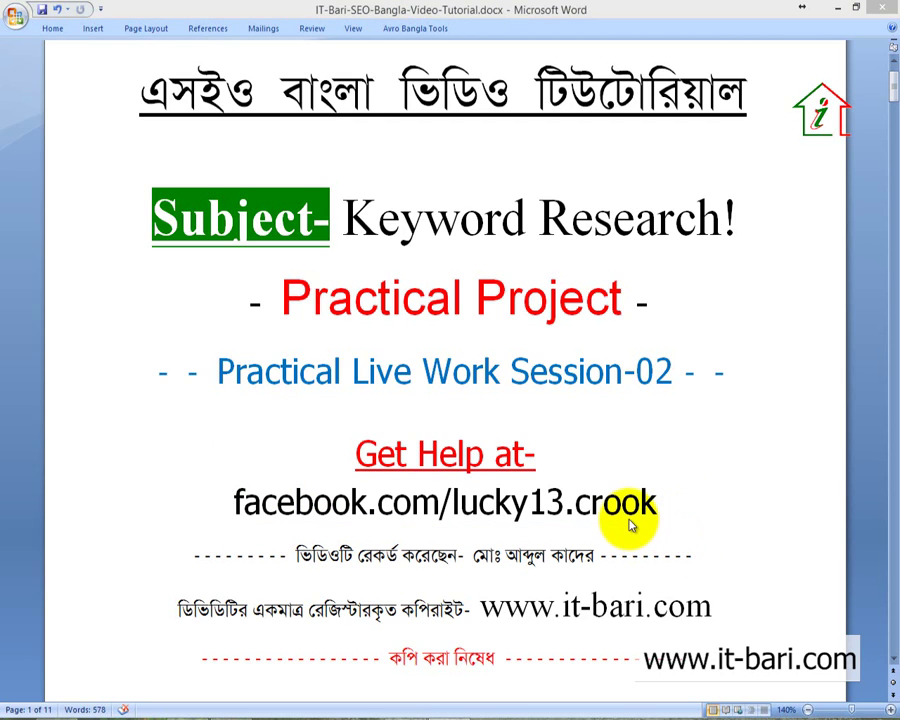